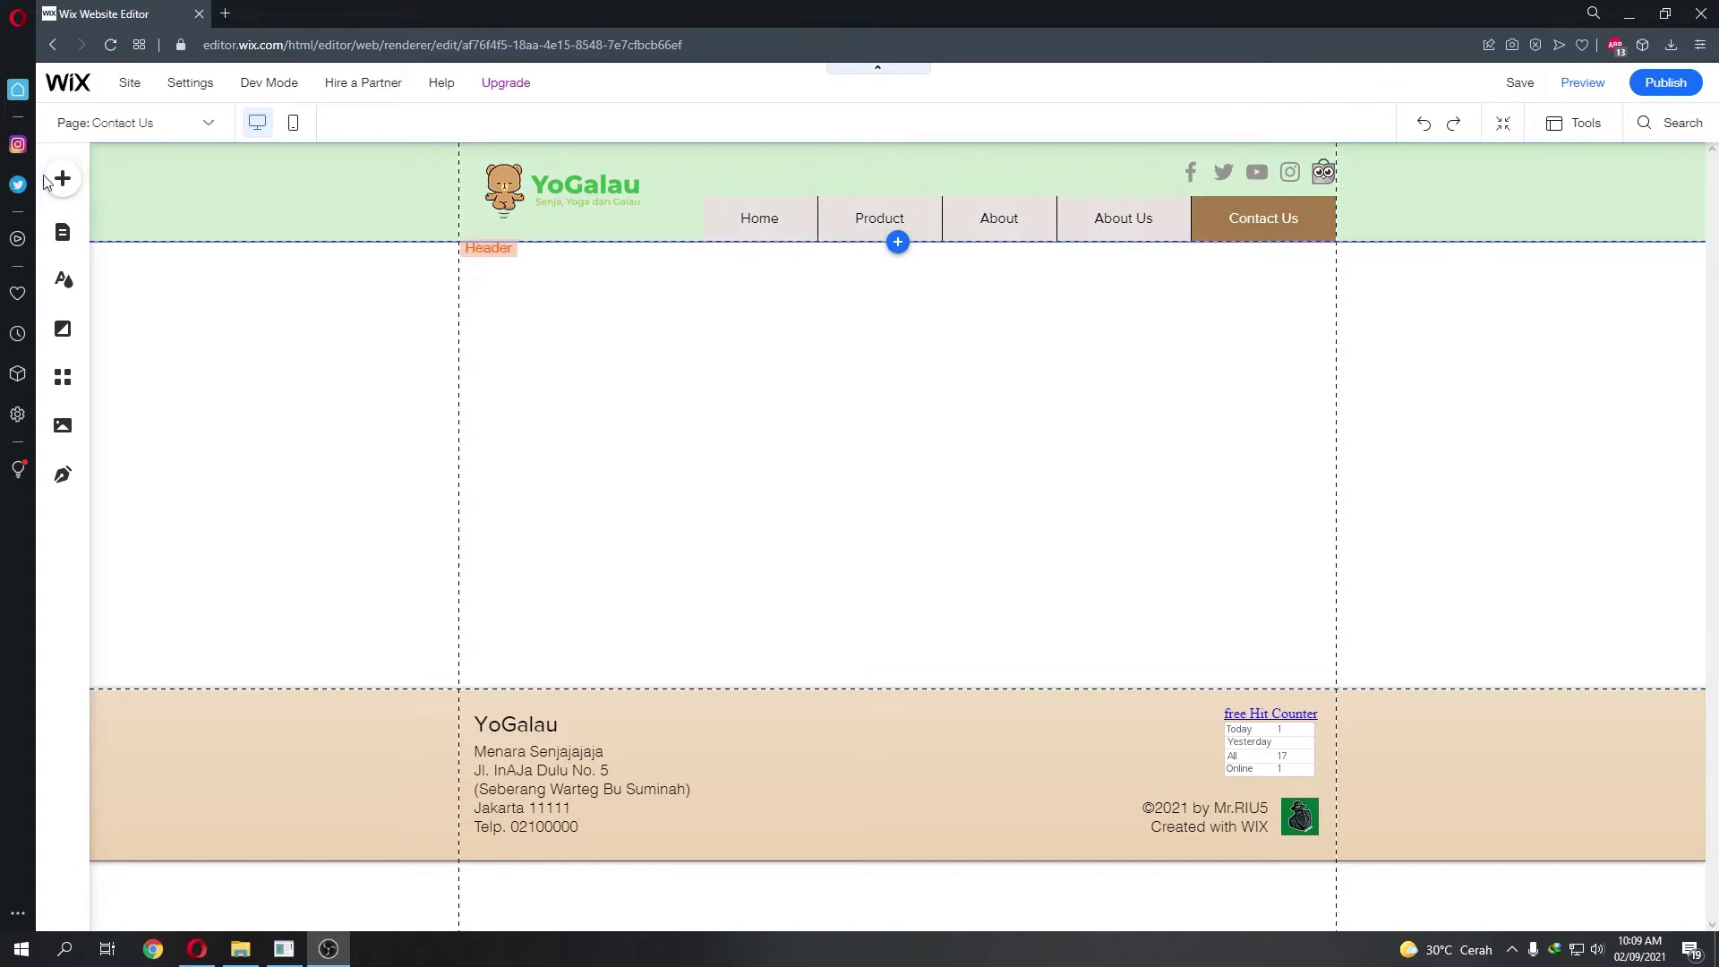
- Browse the Contact & Forms templates for the site, including Donation, Subscribe, Feedback, Contact and Price Quote
click(62, 182)
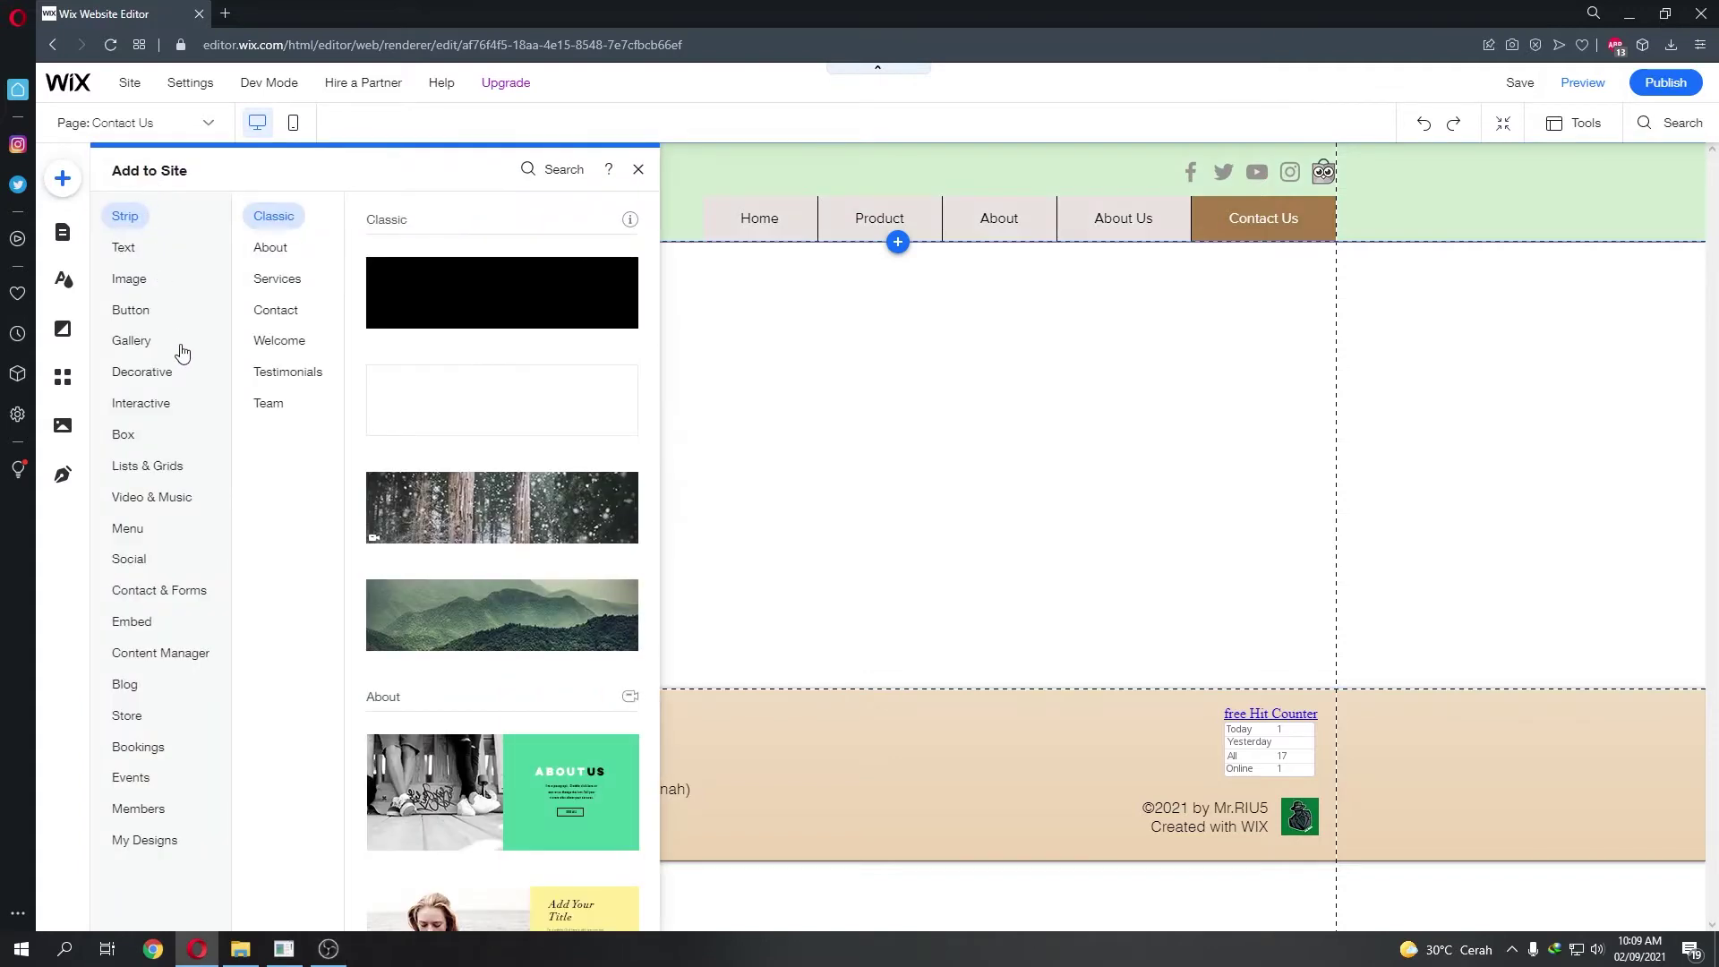
mouse_move(180, 600)
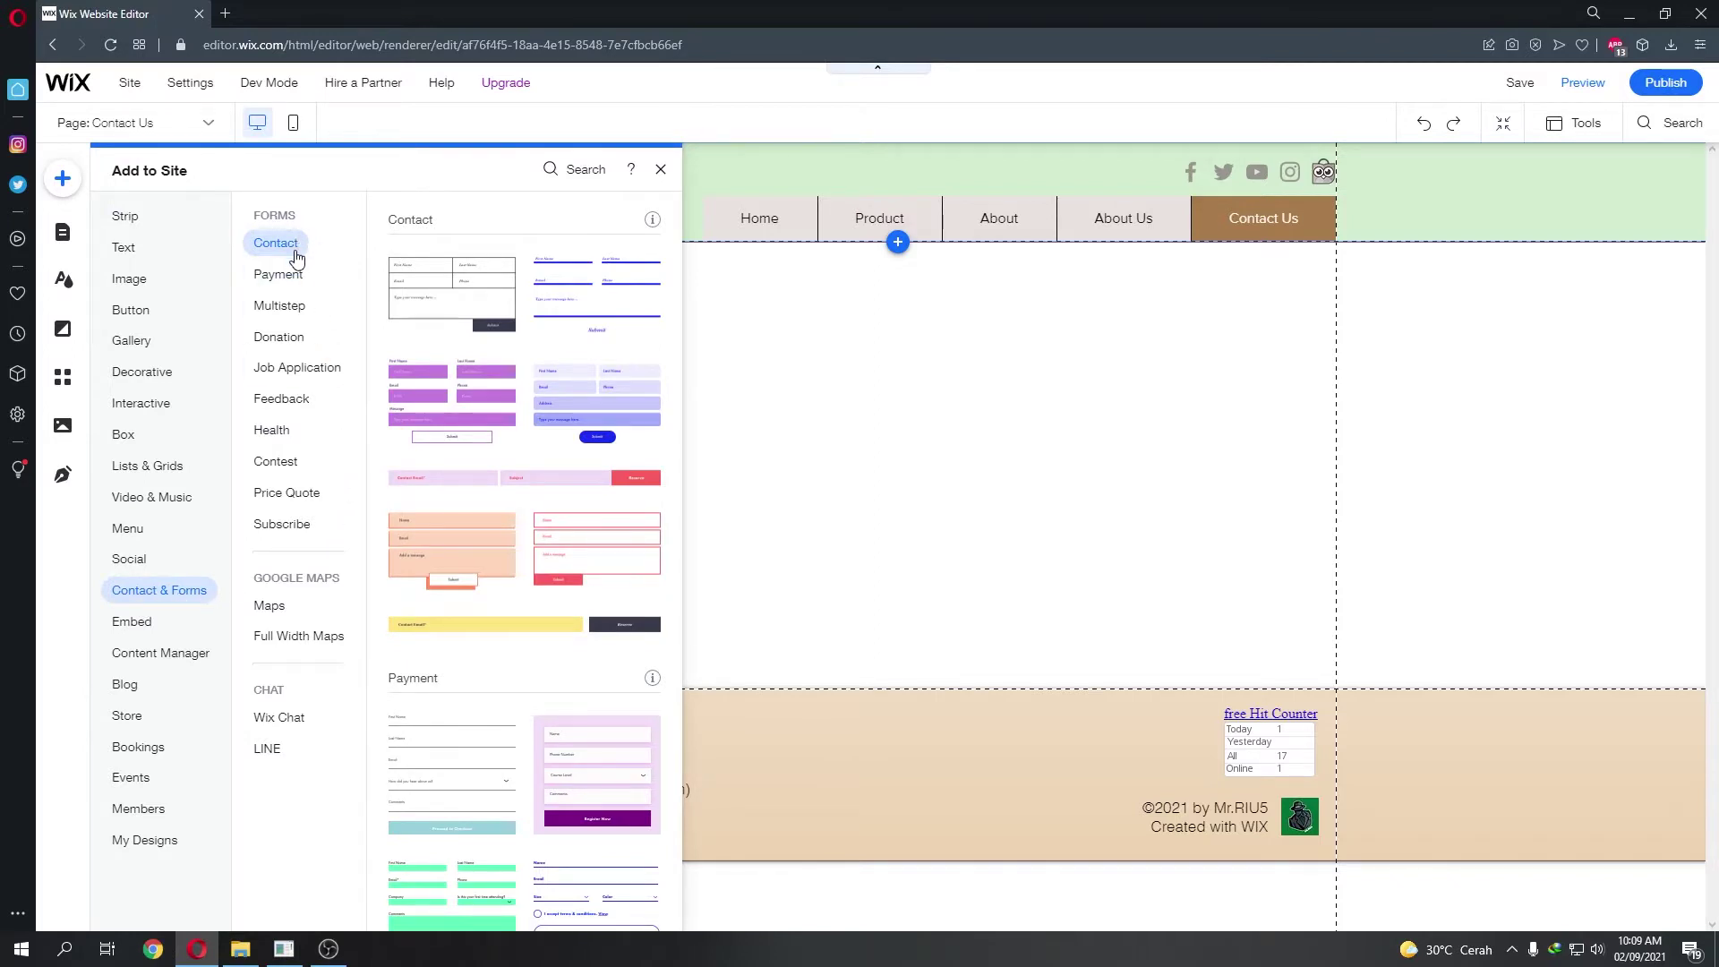
click(280, 345)
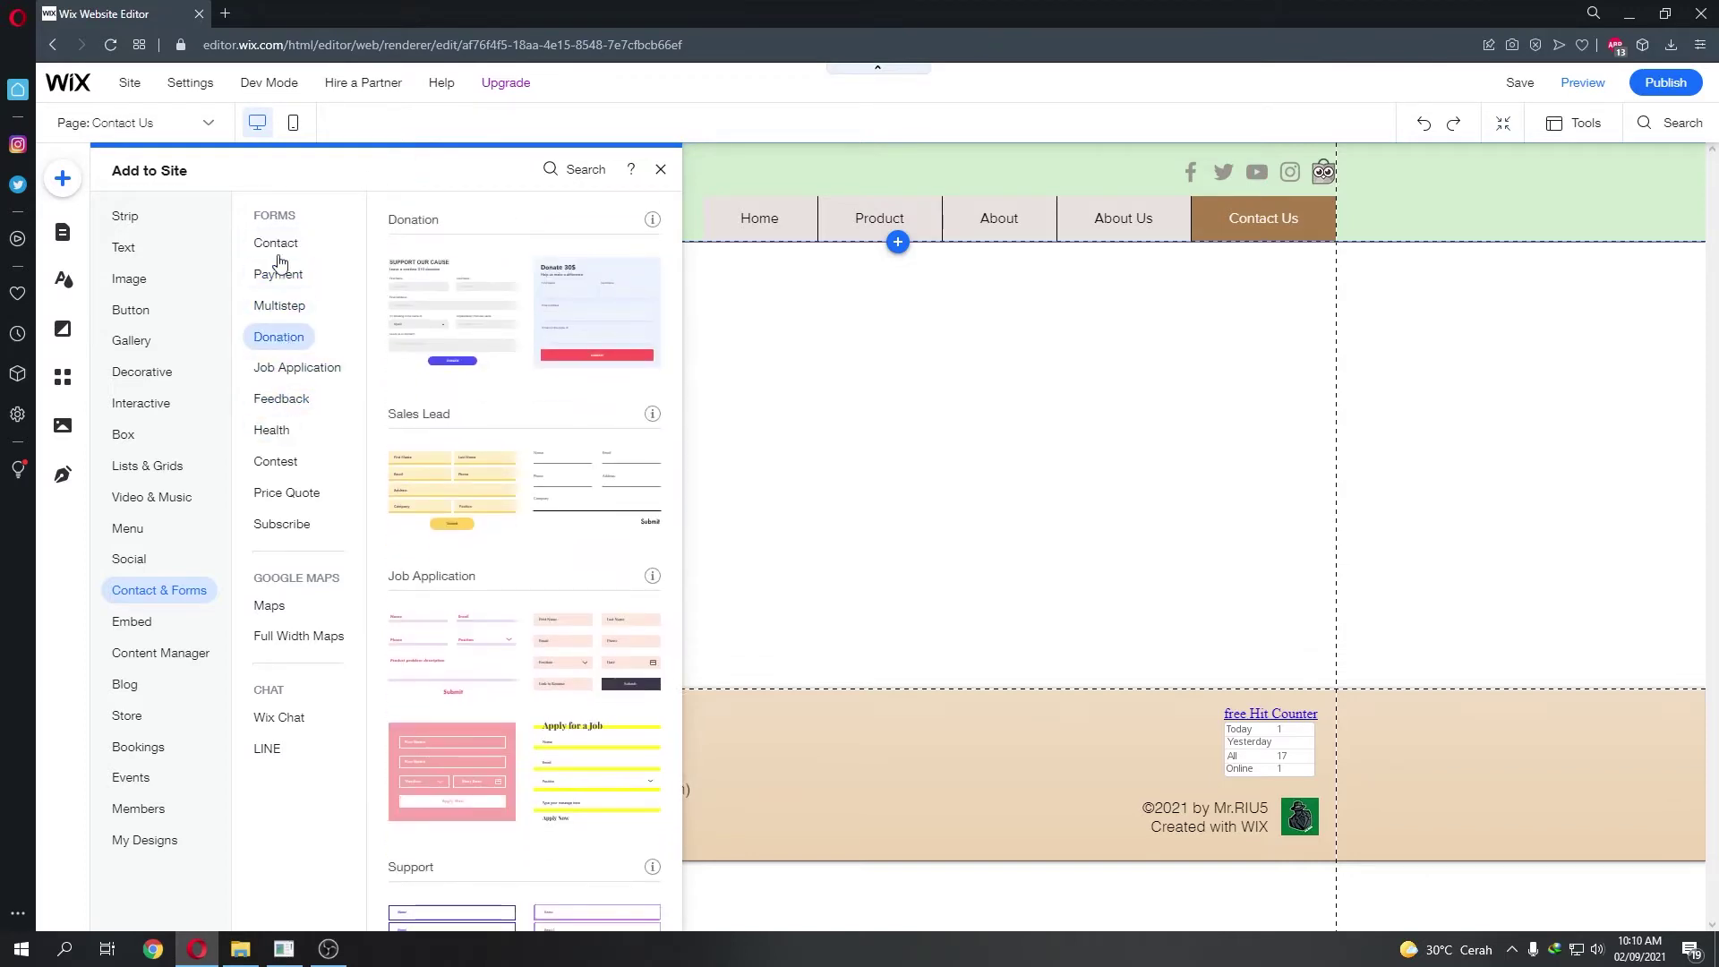
click(284, 525)
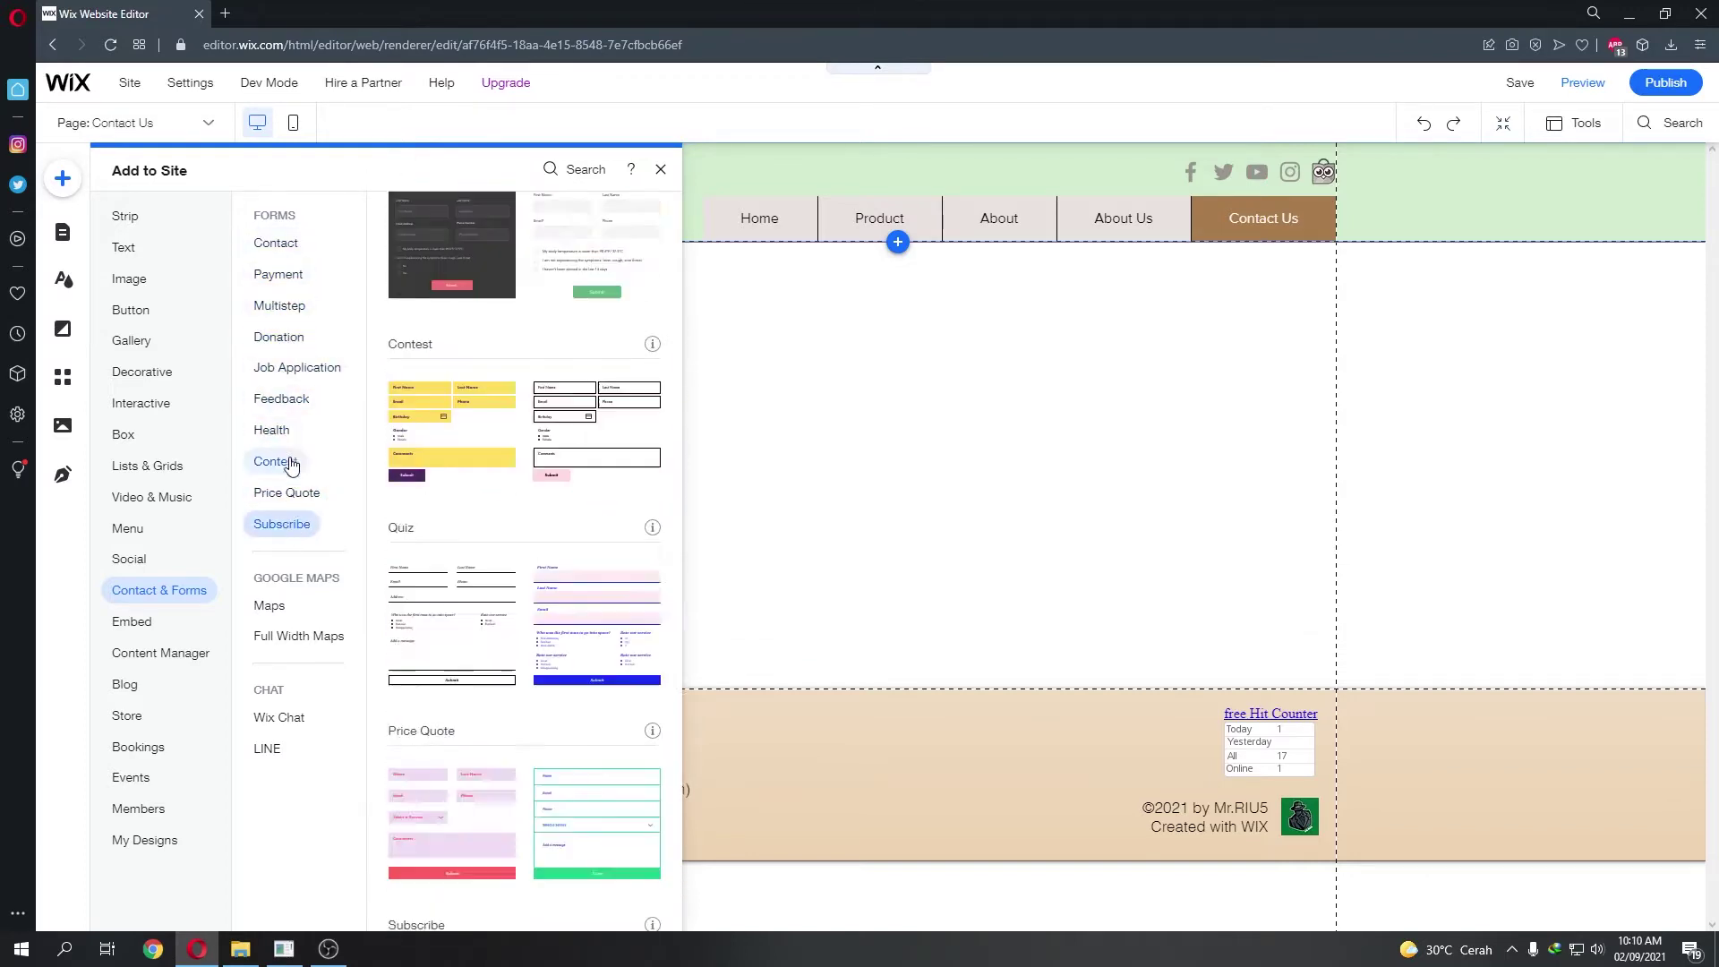
click(283, 399)
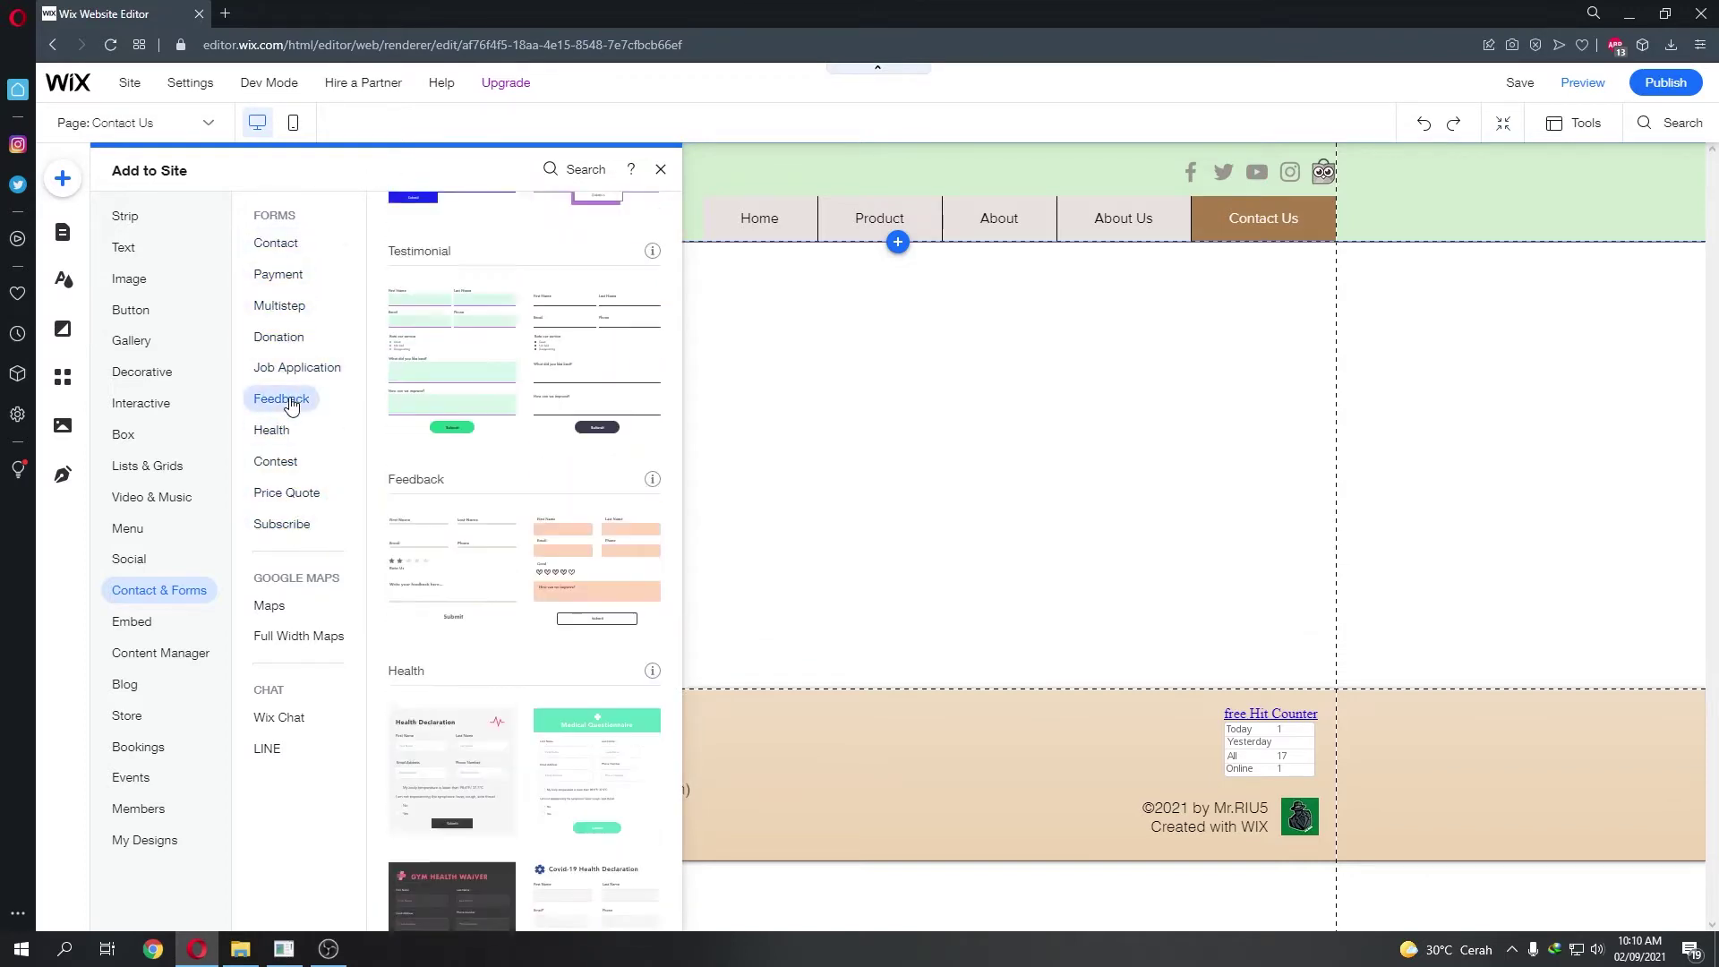
click(279, 243)
click(285, 400)
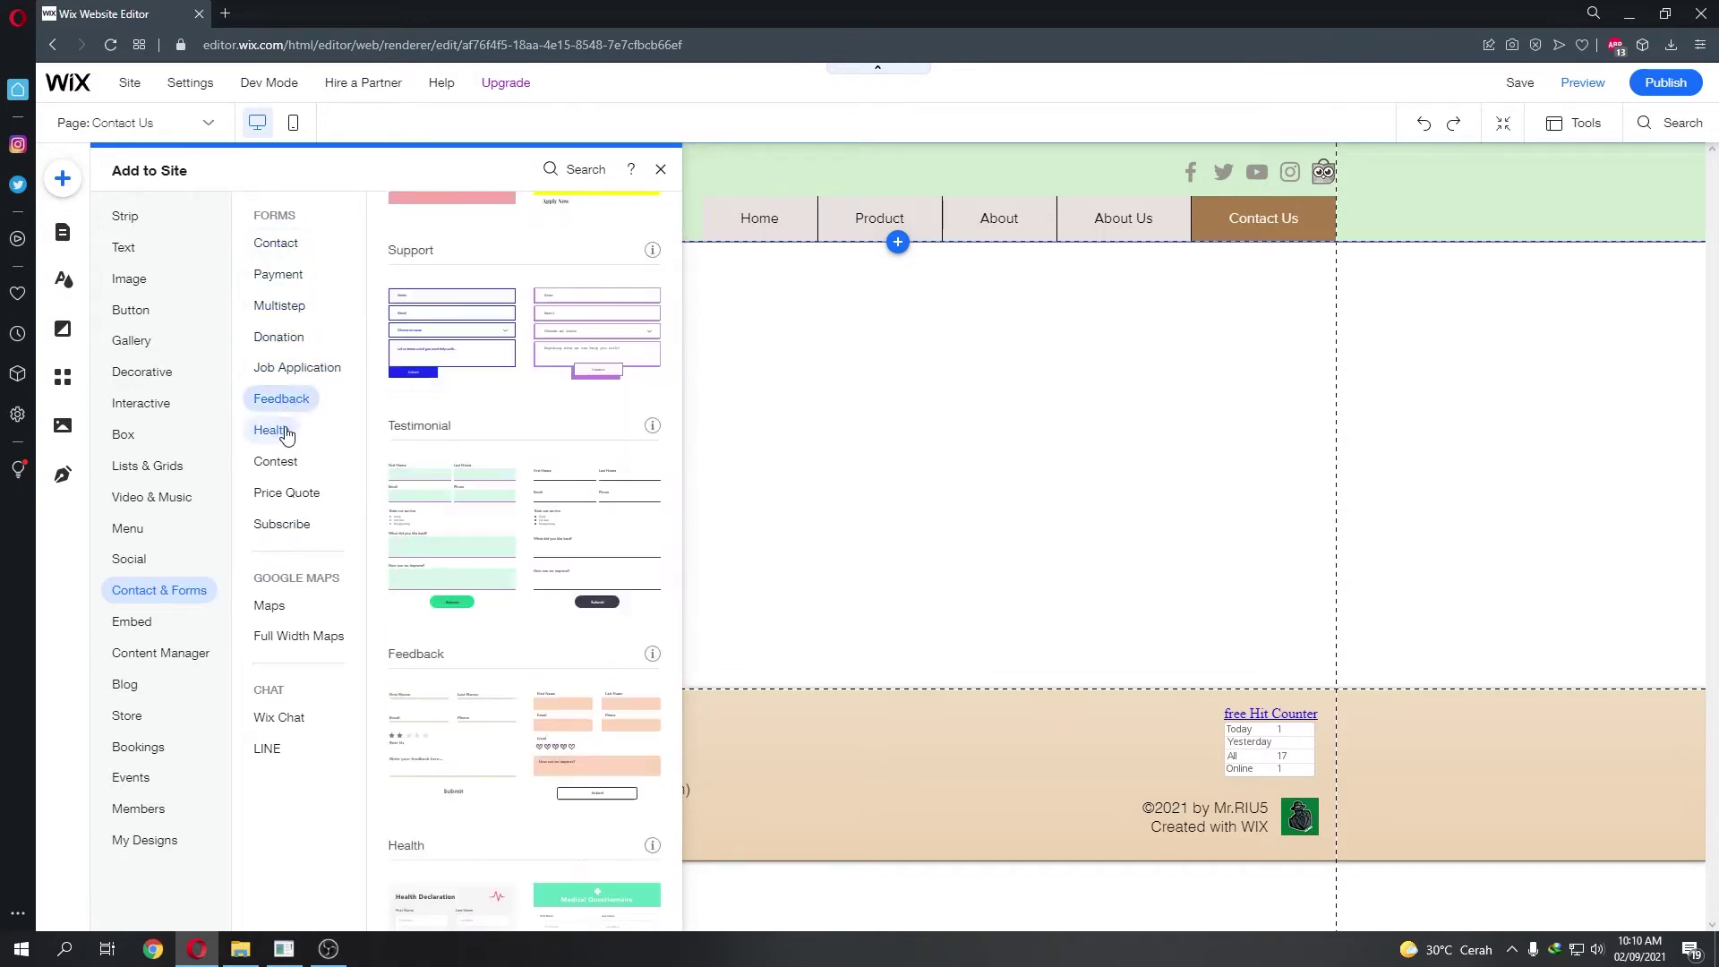
click(287, 525)
click(301, 492)
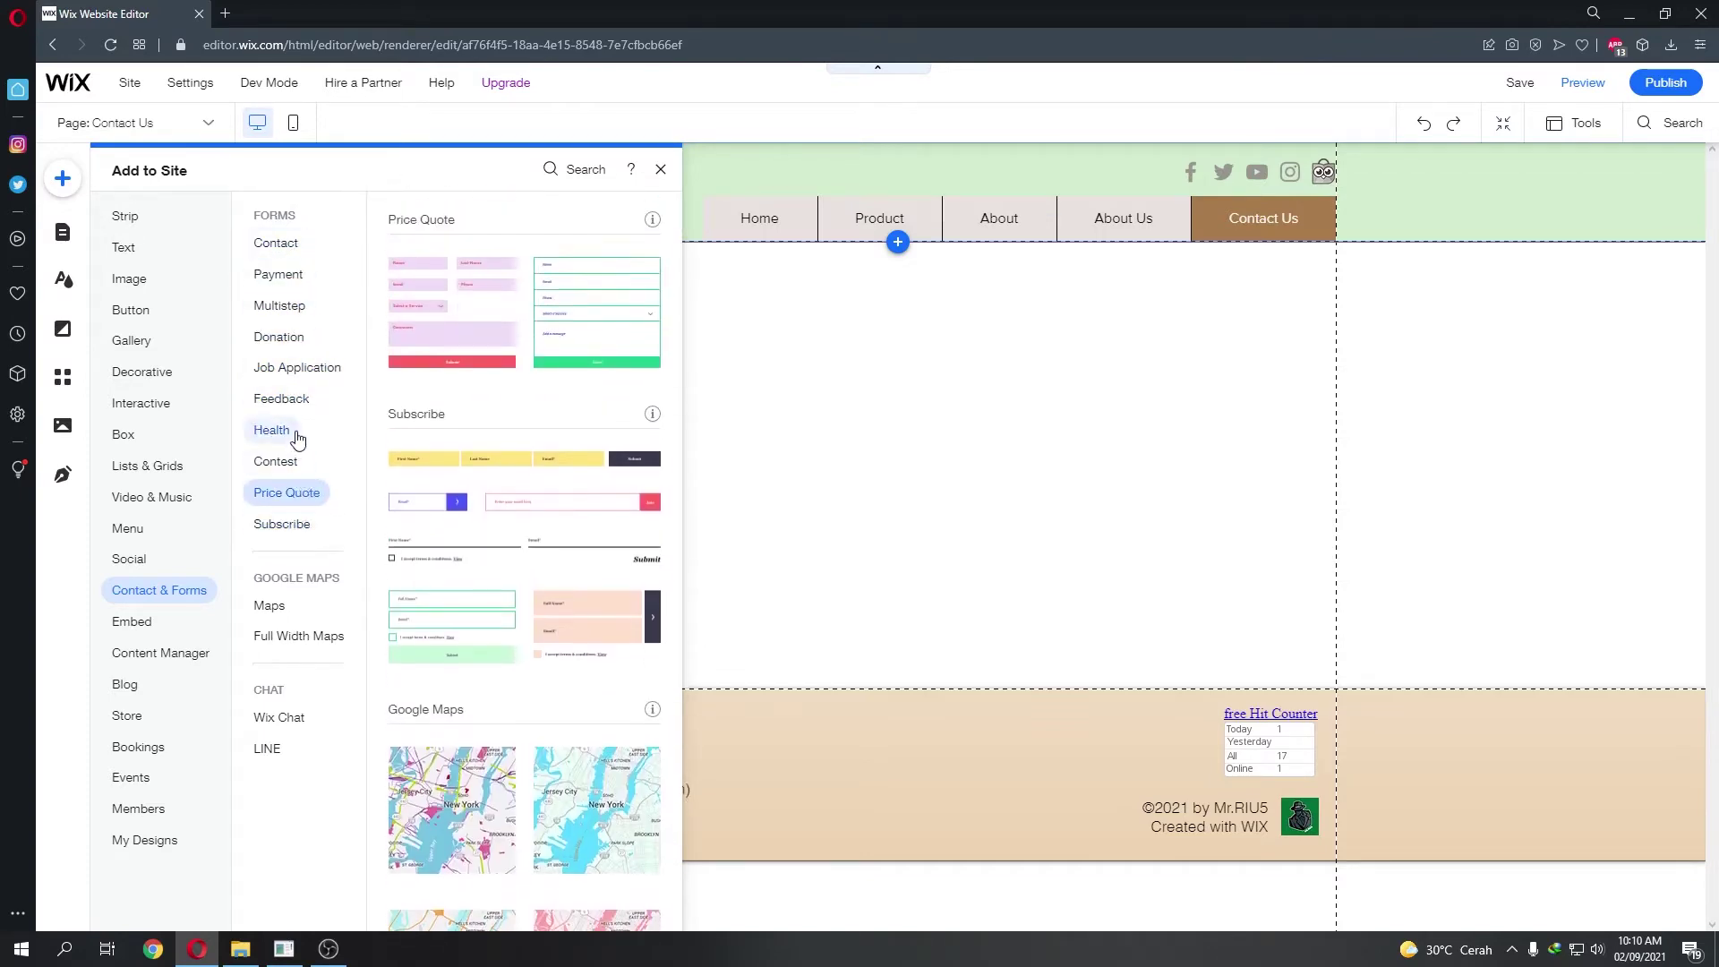
- Add the black-outlined Contact form and the peach Feedback form with heart ratings to the Contact Us page
click(277, 251)
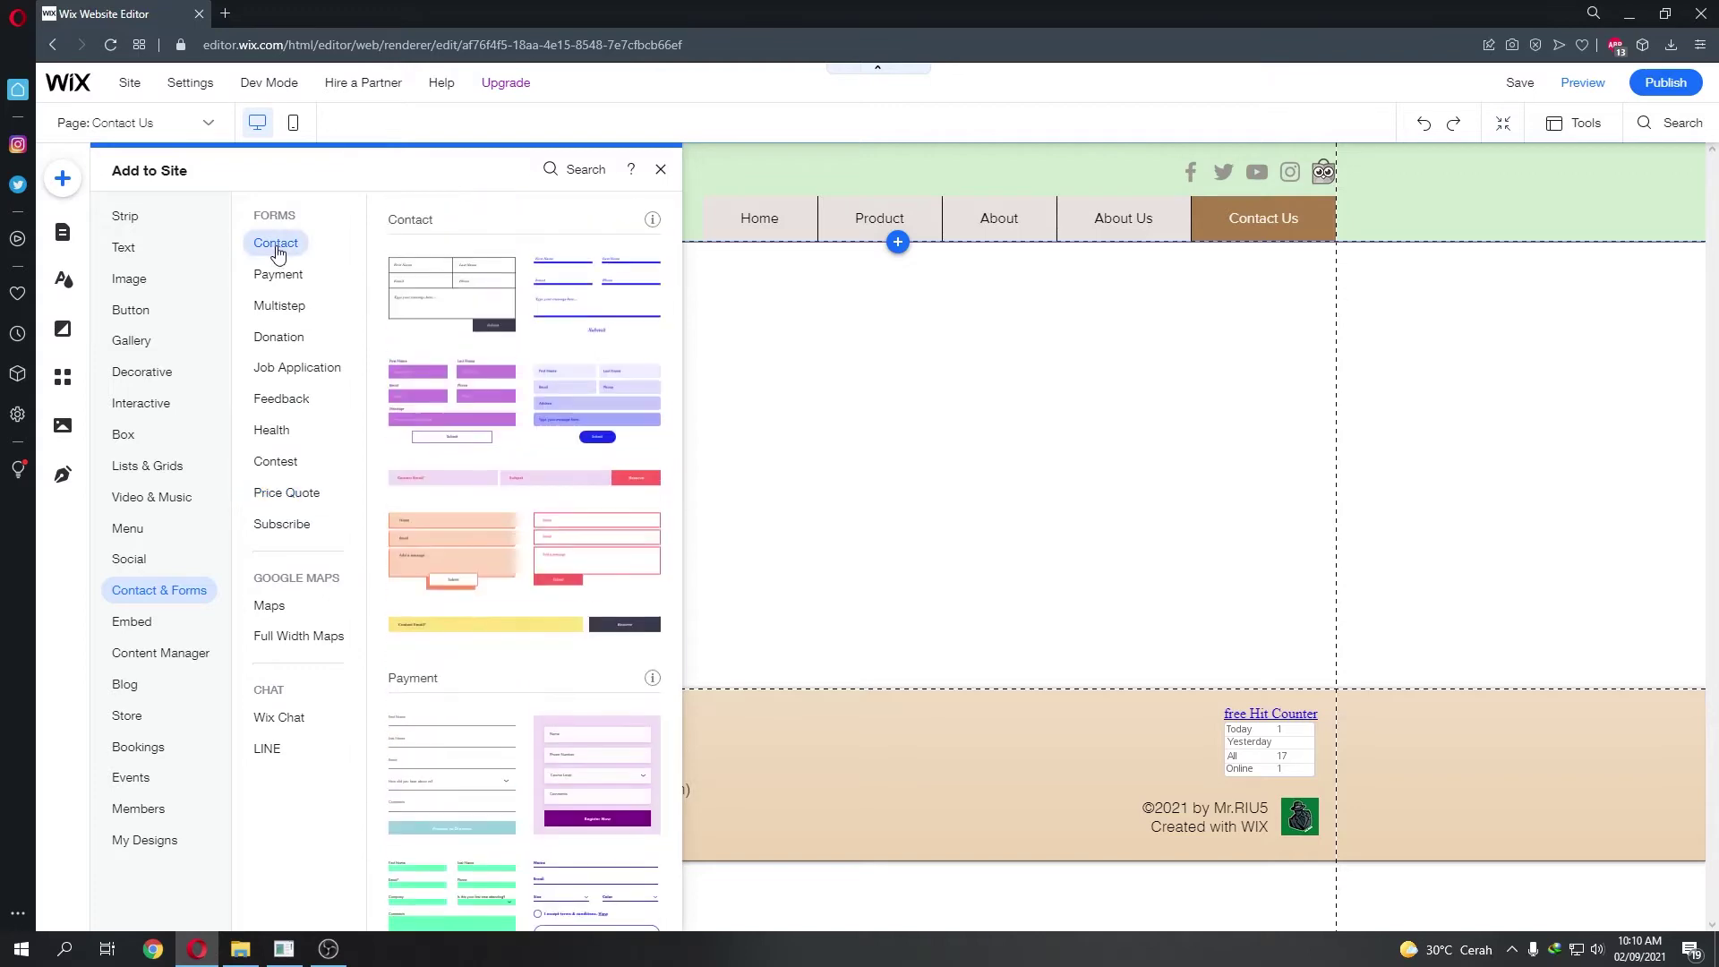
drag(390, 267, 794, 358)
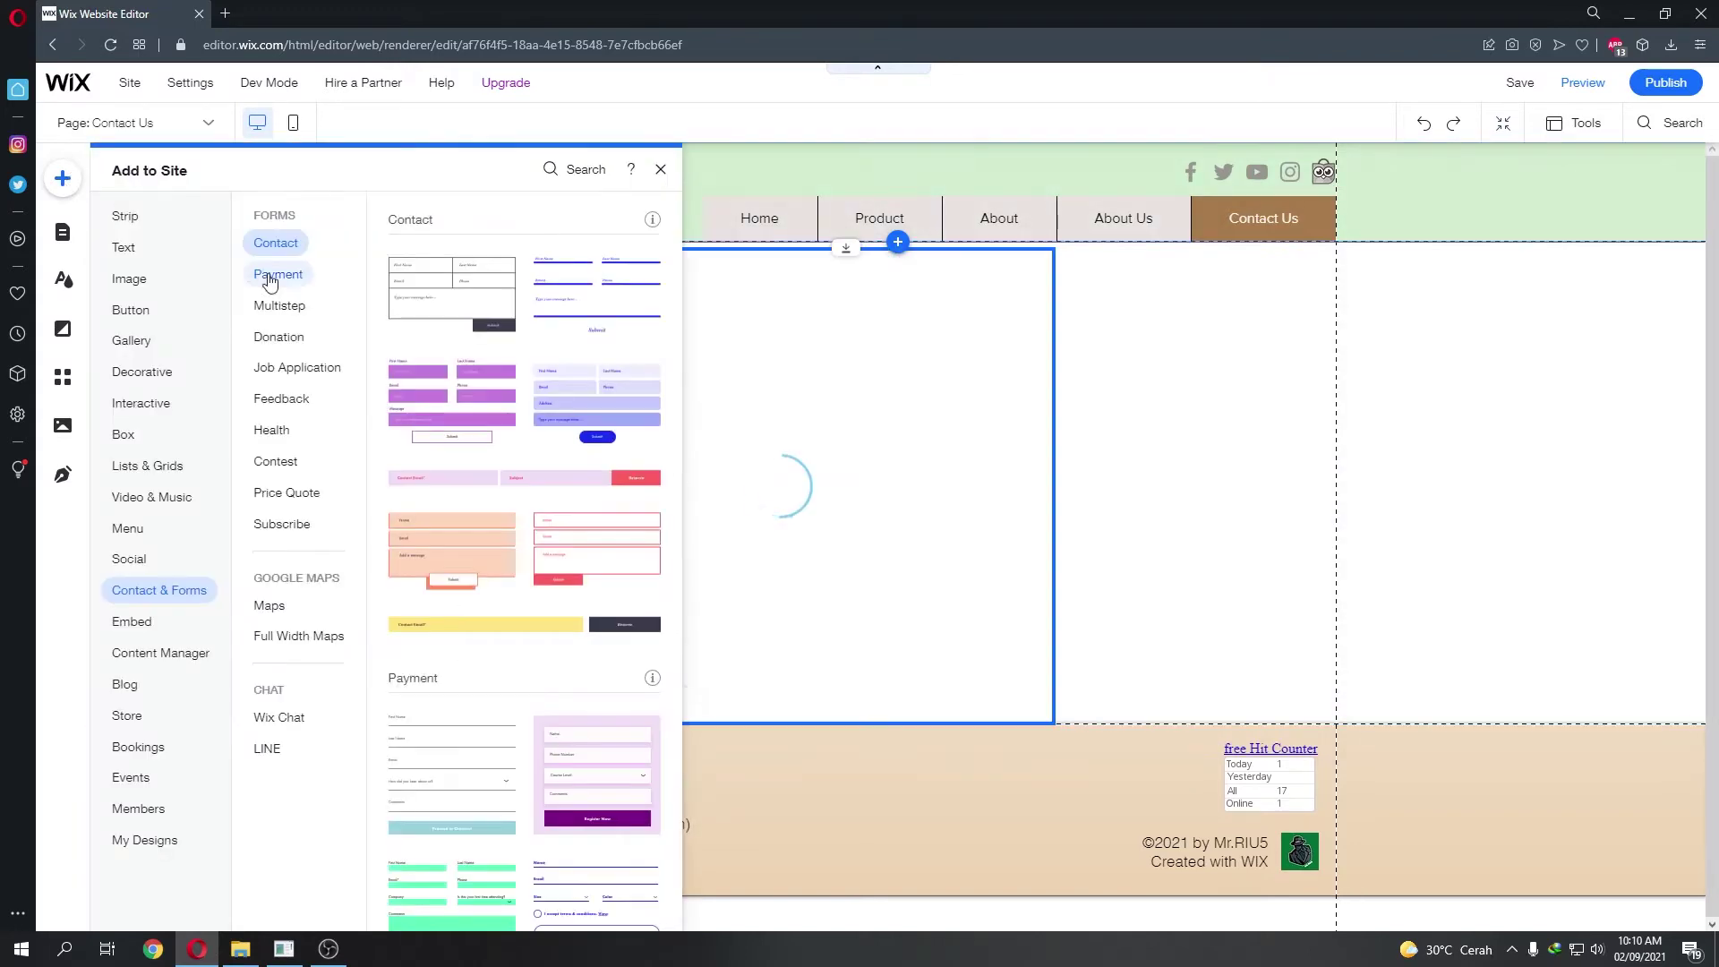
click(281, 398)
drag(584, 528, 678, 739)
- Add the "Write a Testimonial" form and the blue email-only subscribe form to the Contact Us page
click(291, 432)
drag(450, 340, 717, 695)
scroll(717, 626, up, 15)
click(62, 180)
click(280, 522)
drag(448, 319, 1217, 707)
- Arrange the subscribe, testimonial and feedback forms in one left-aligned column below the contact form
scroll(755, 402, down, 4)
scroll(752, 376, down, 5)
scroll(749, 357, up, 15)
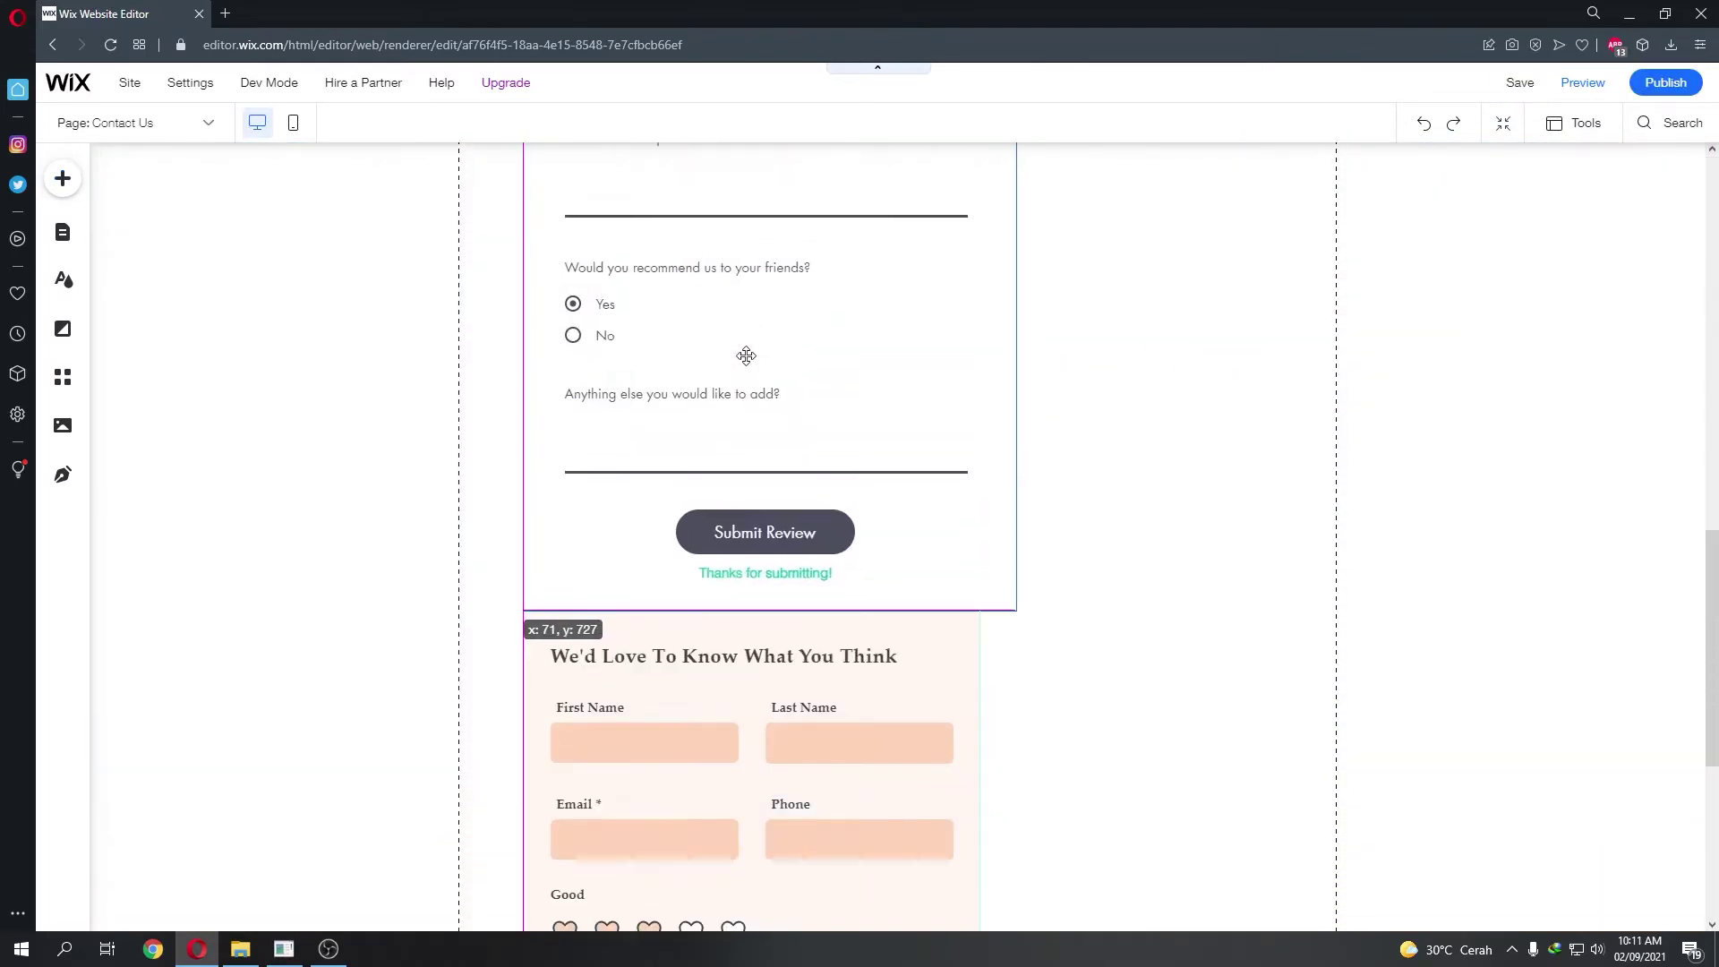
click(909, 429)
drag(910, 429, 942, 430)
click(1243, 446)
scroll(1242, 446, down, 2)
scroll(1243, 446, up, 3)
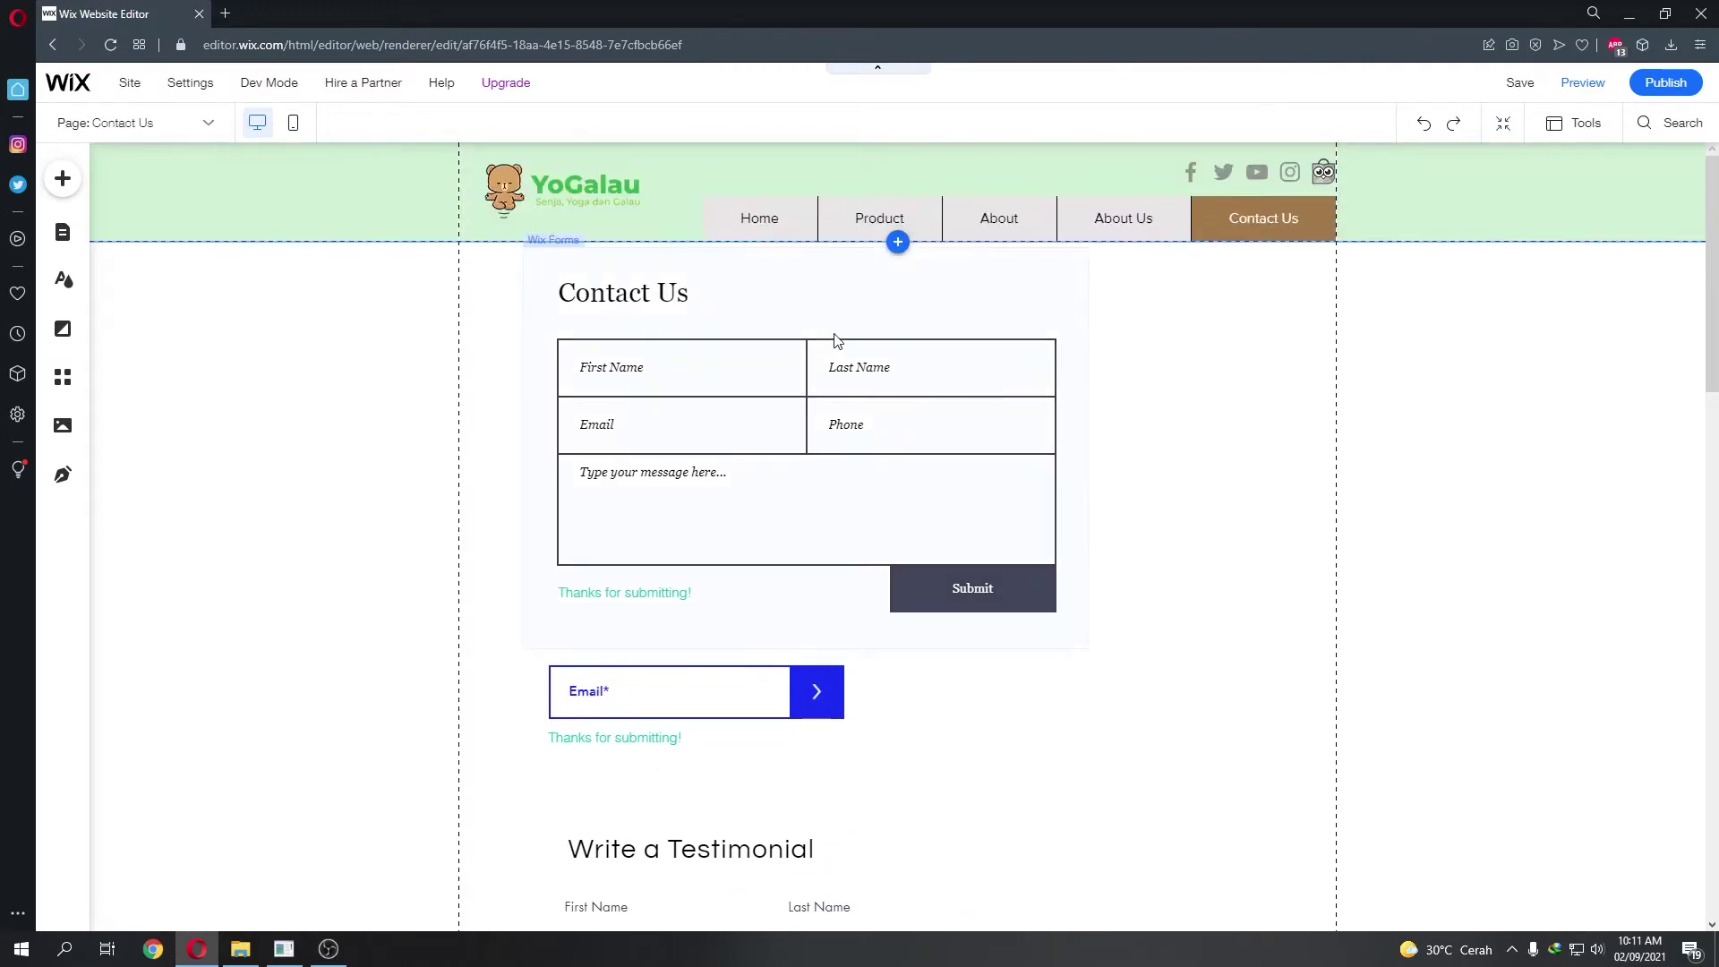
- Review the fields of the contact, subscribe, testimonial and feedback forms down the whole page
scroll(1048, 510, down, 4)
scroll(940, 439, down, 10)
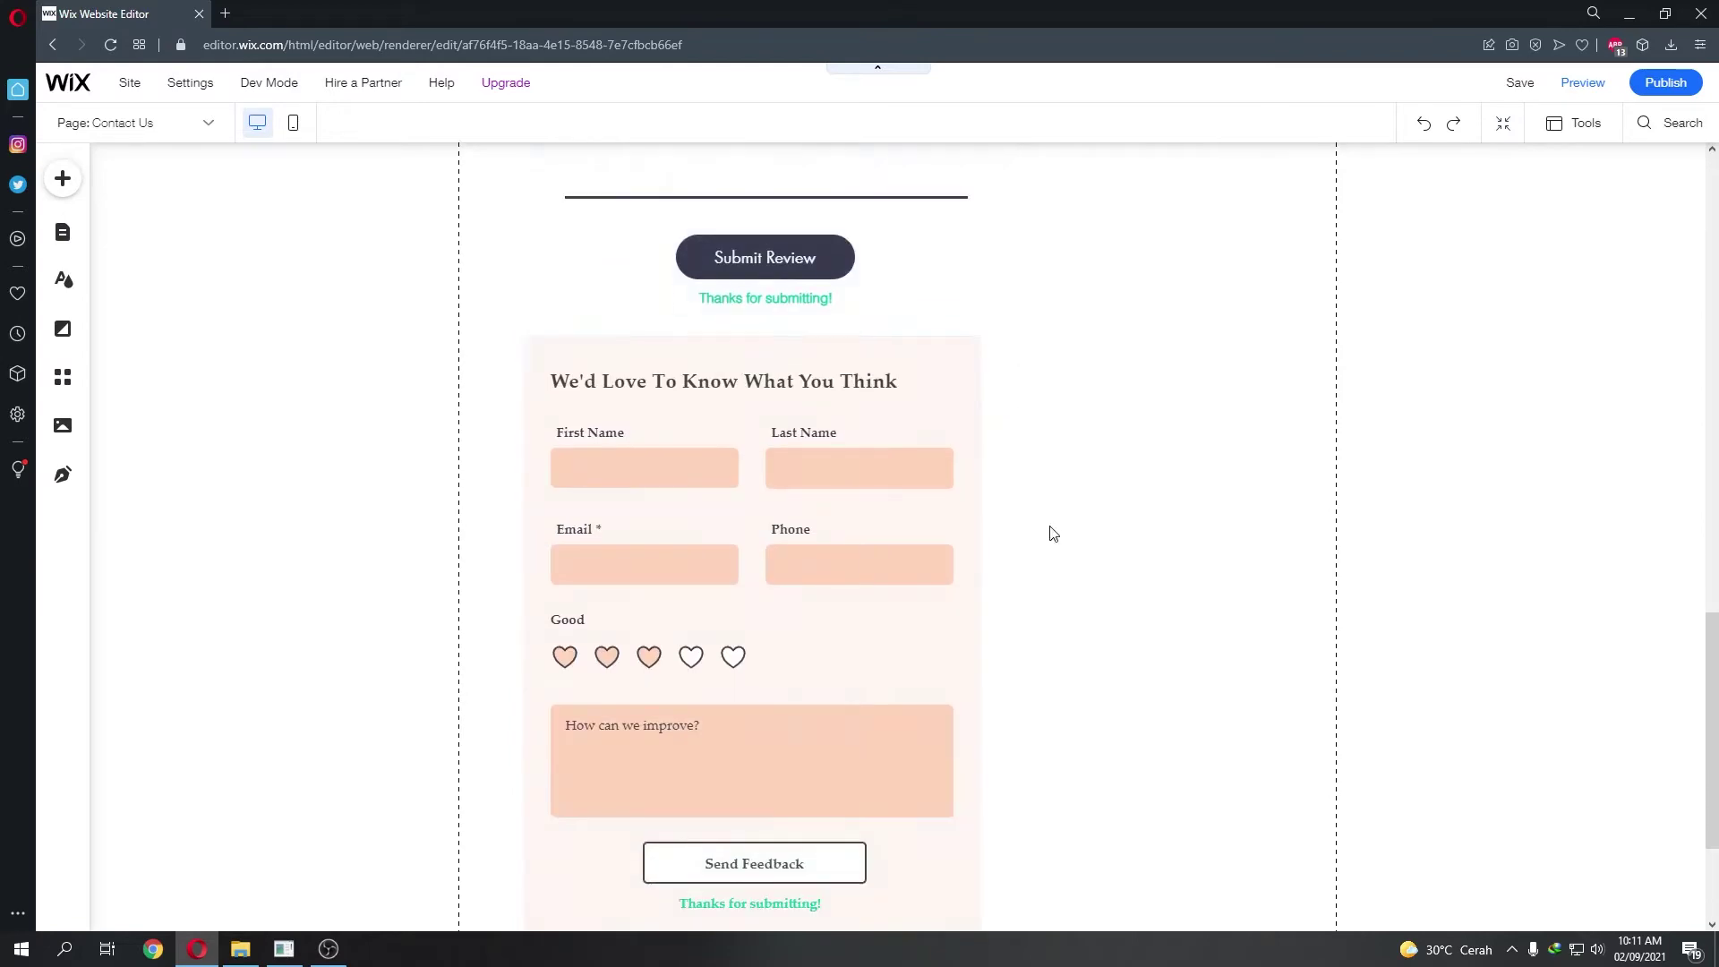
scroll(1053, 534, up, 14)
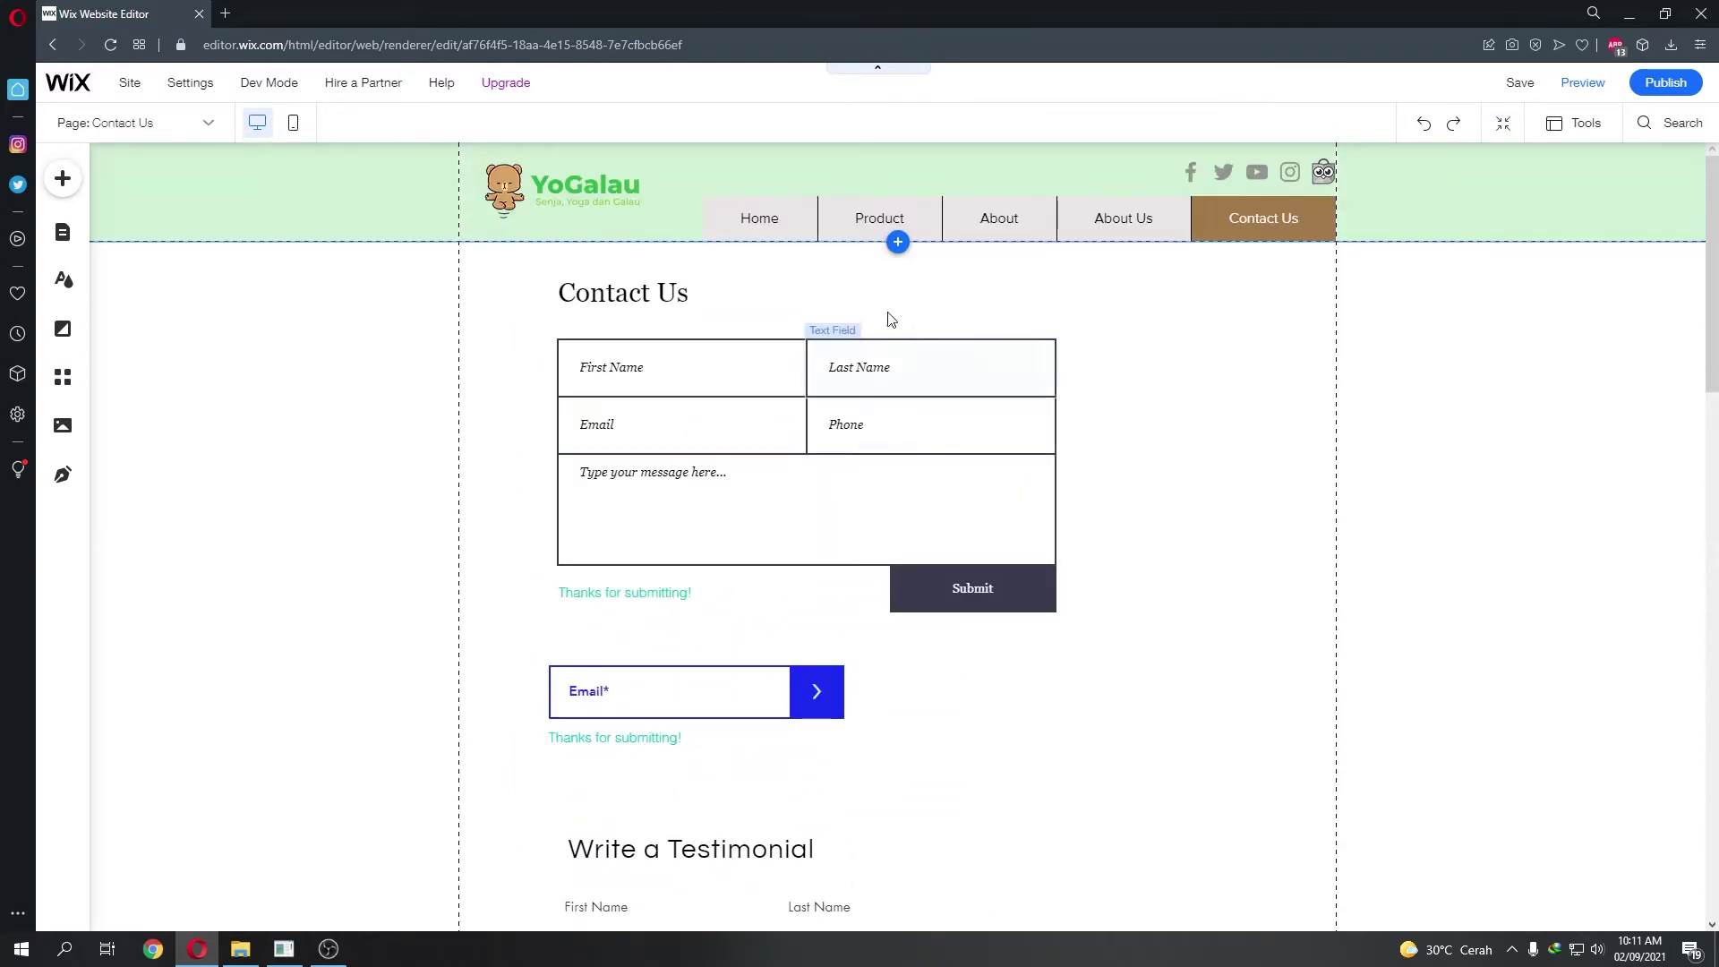
scroll(899, 582, down, 7)
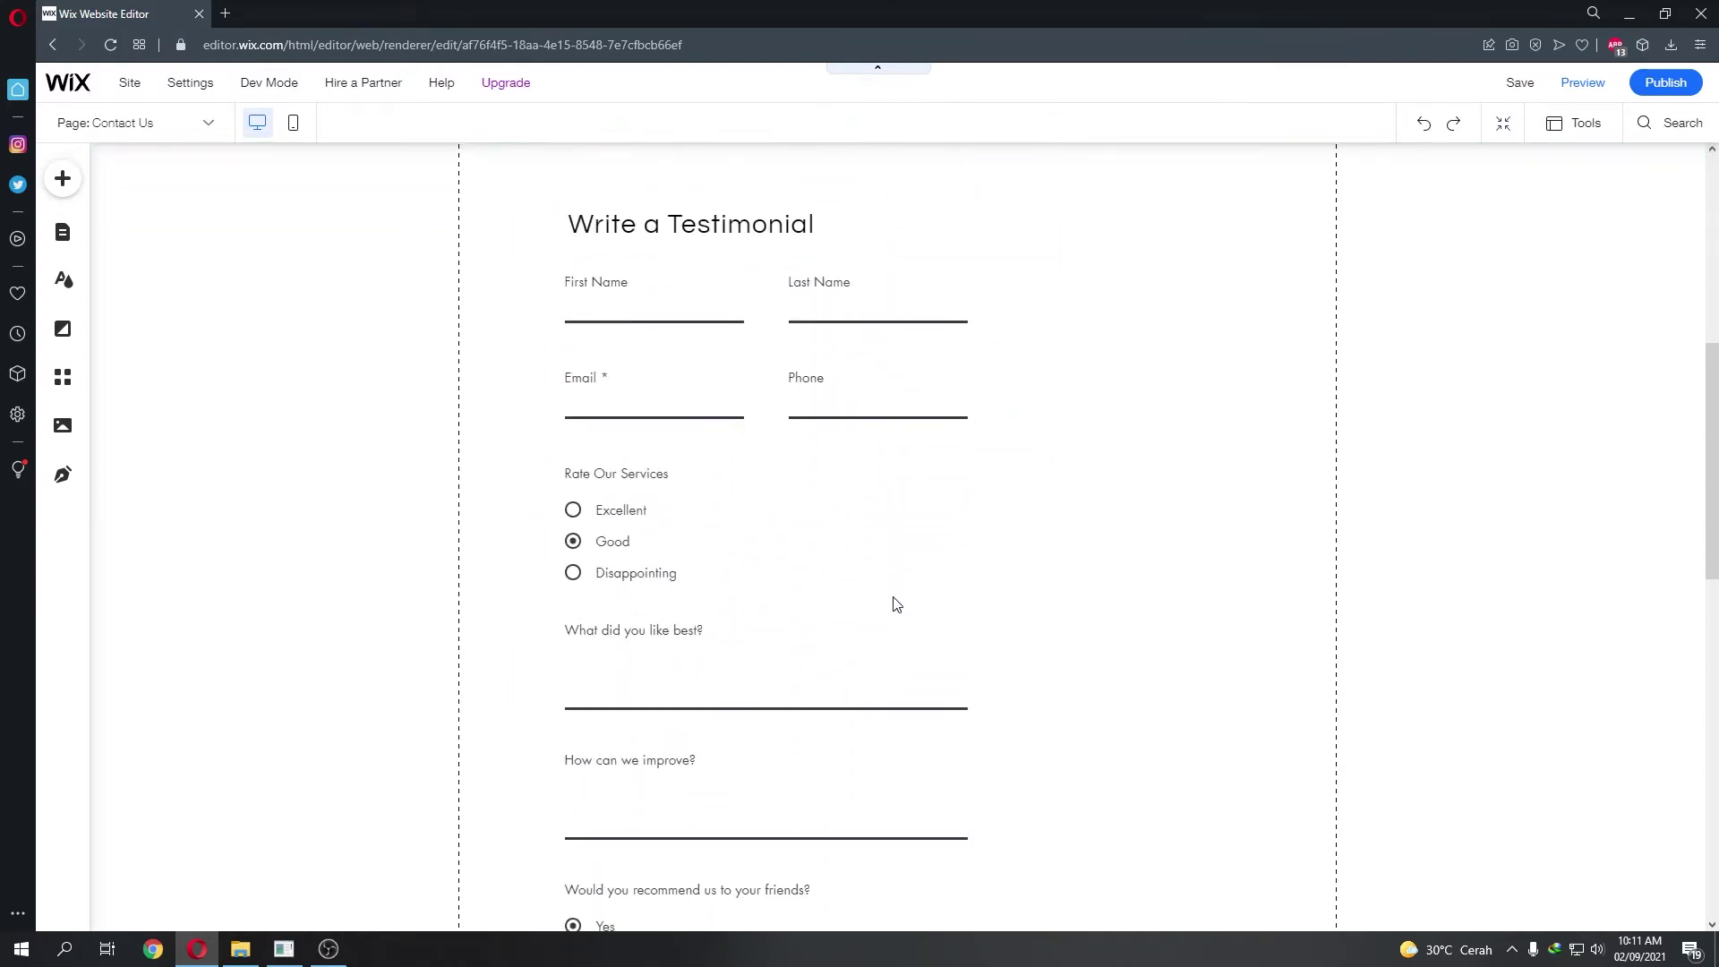
scroll(537, 372, up, 4)
scroll(1059, 475, up, 3)
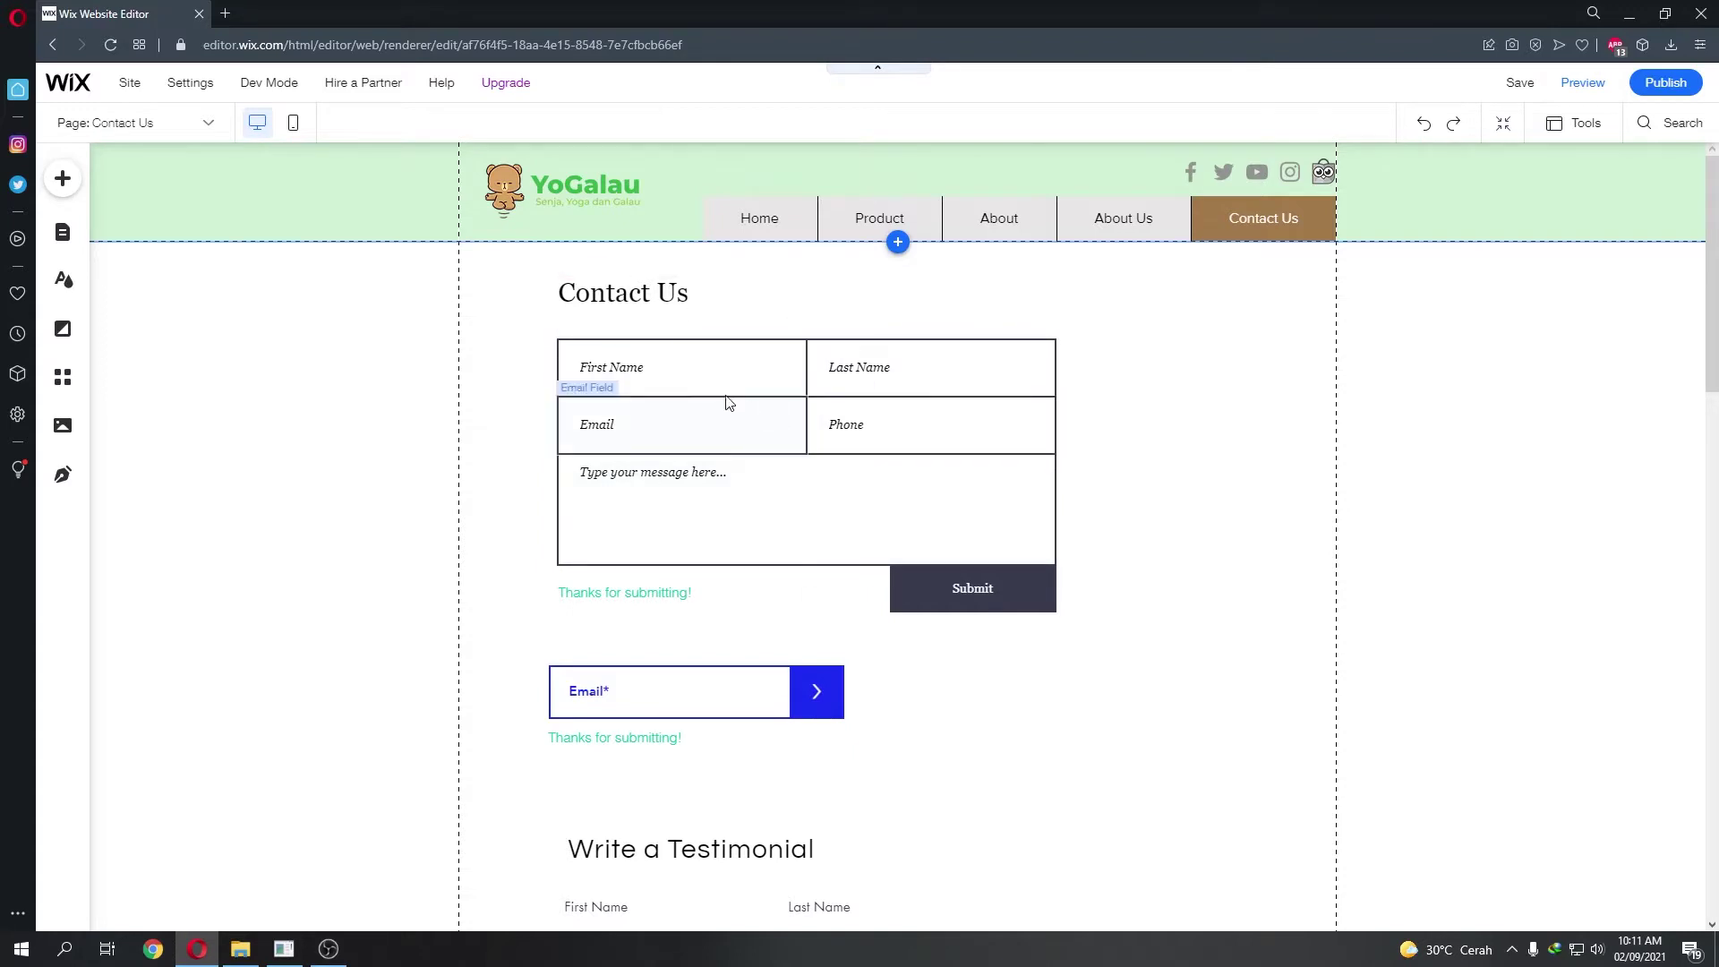
scroll(833, 524, down, 3)
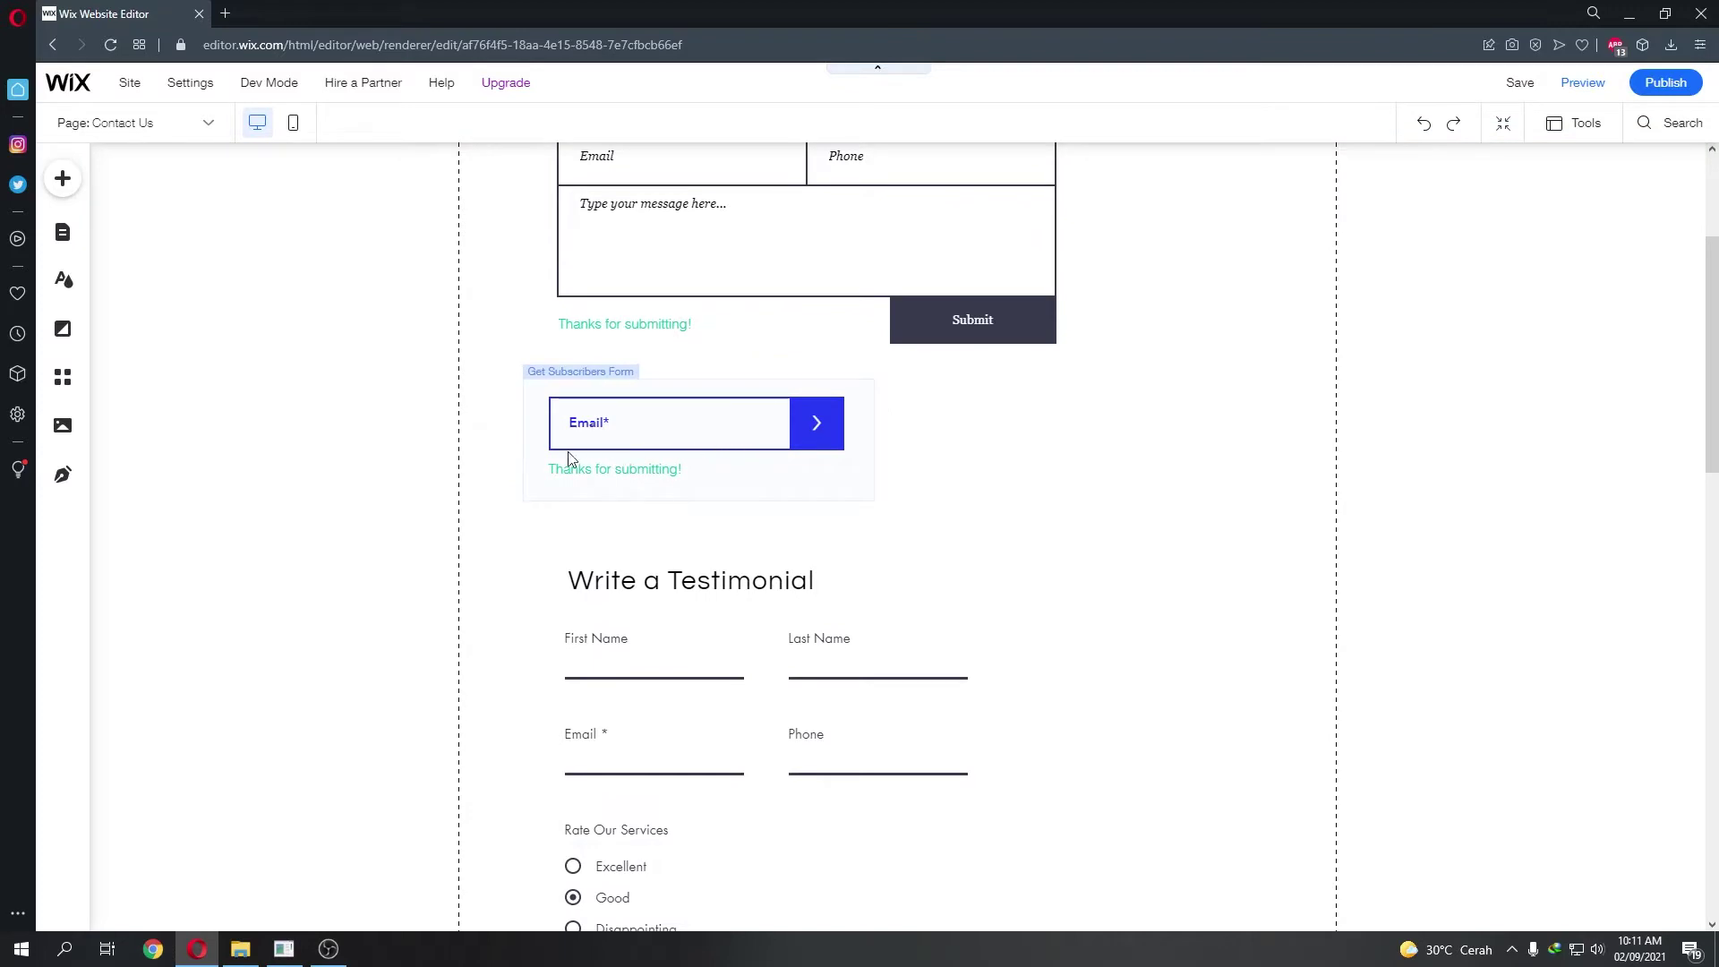
scroll(961, 554, down, 4)
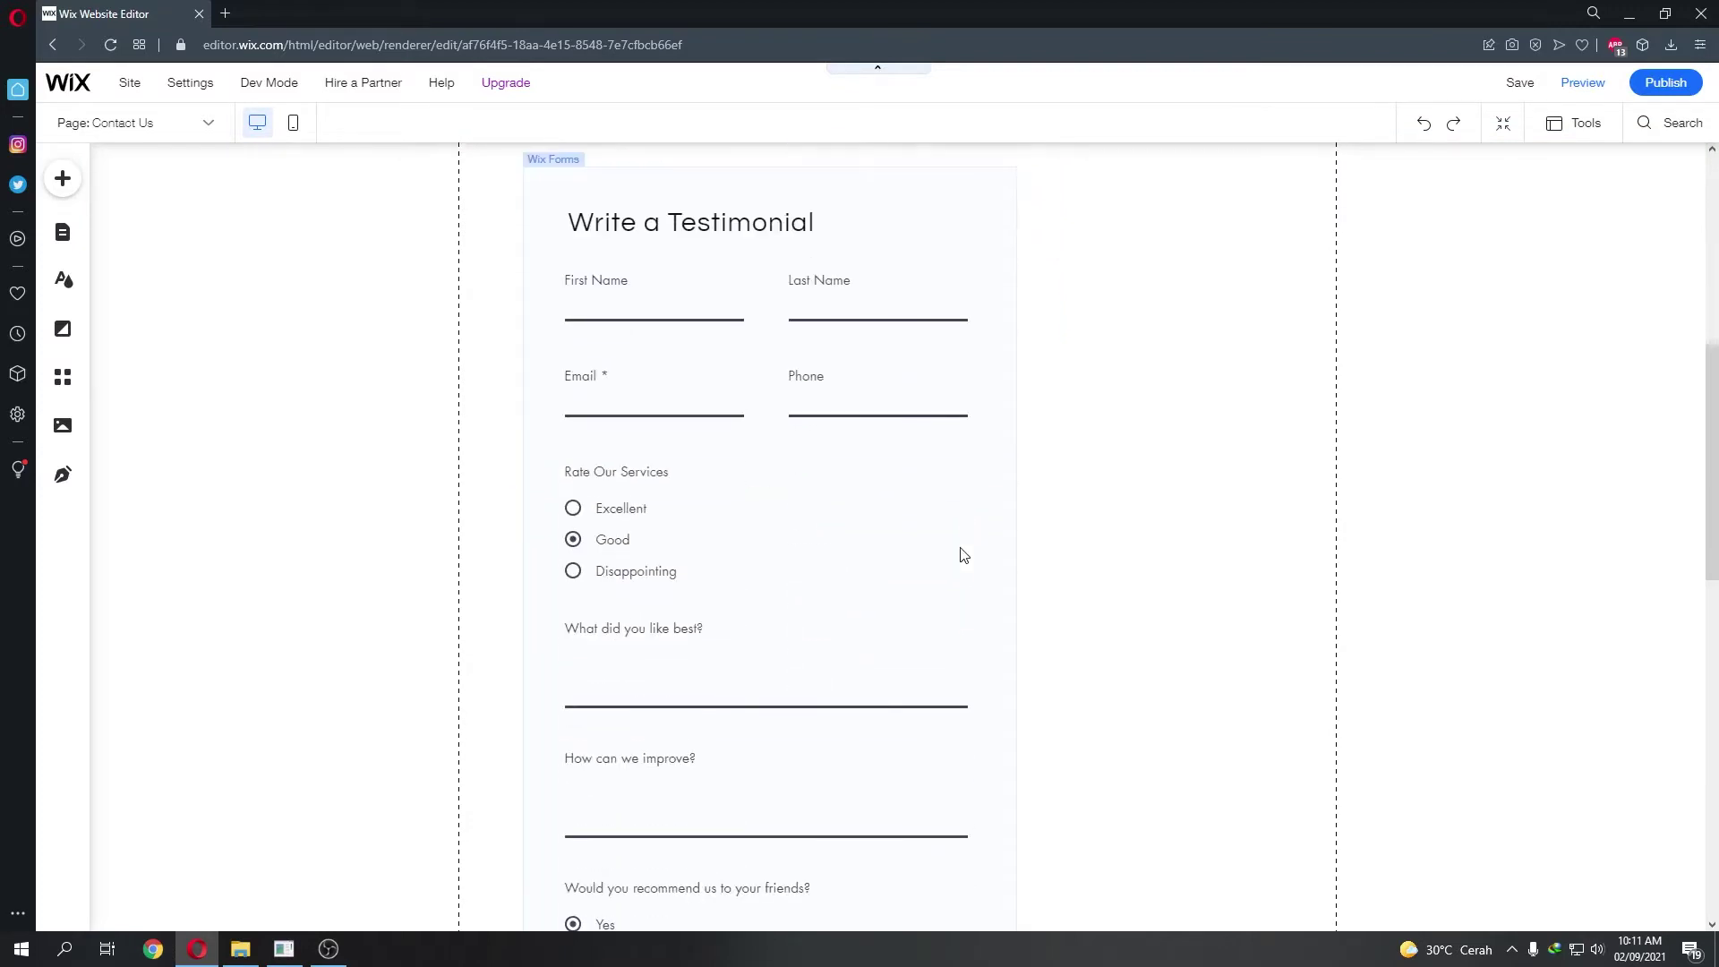
scroll(734, 376, down, 4)
scroll(697, 358, up, 2)
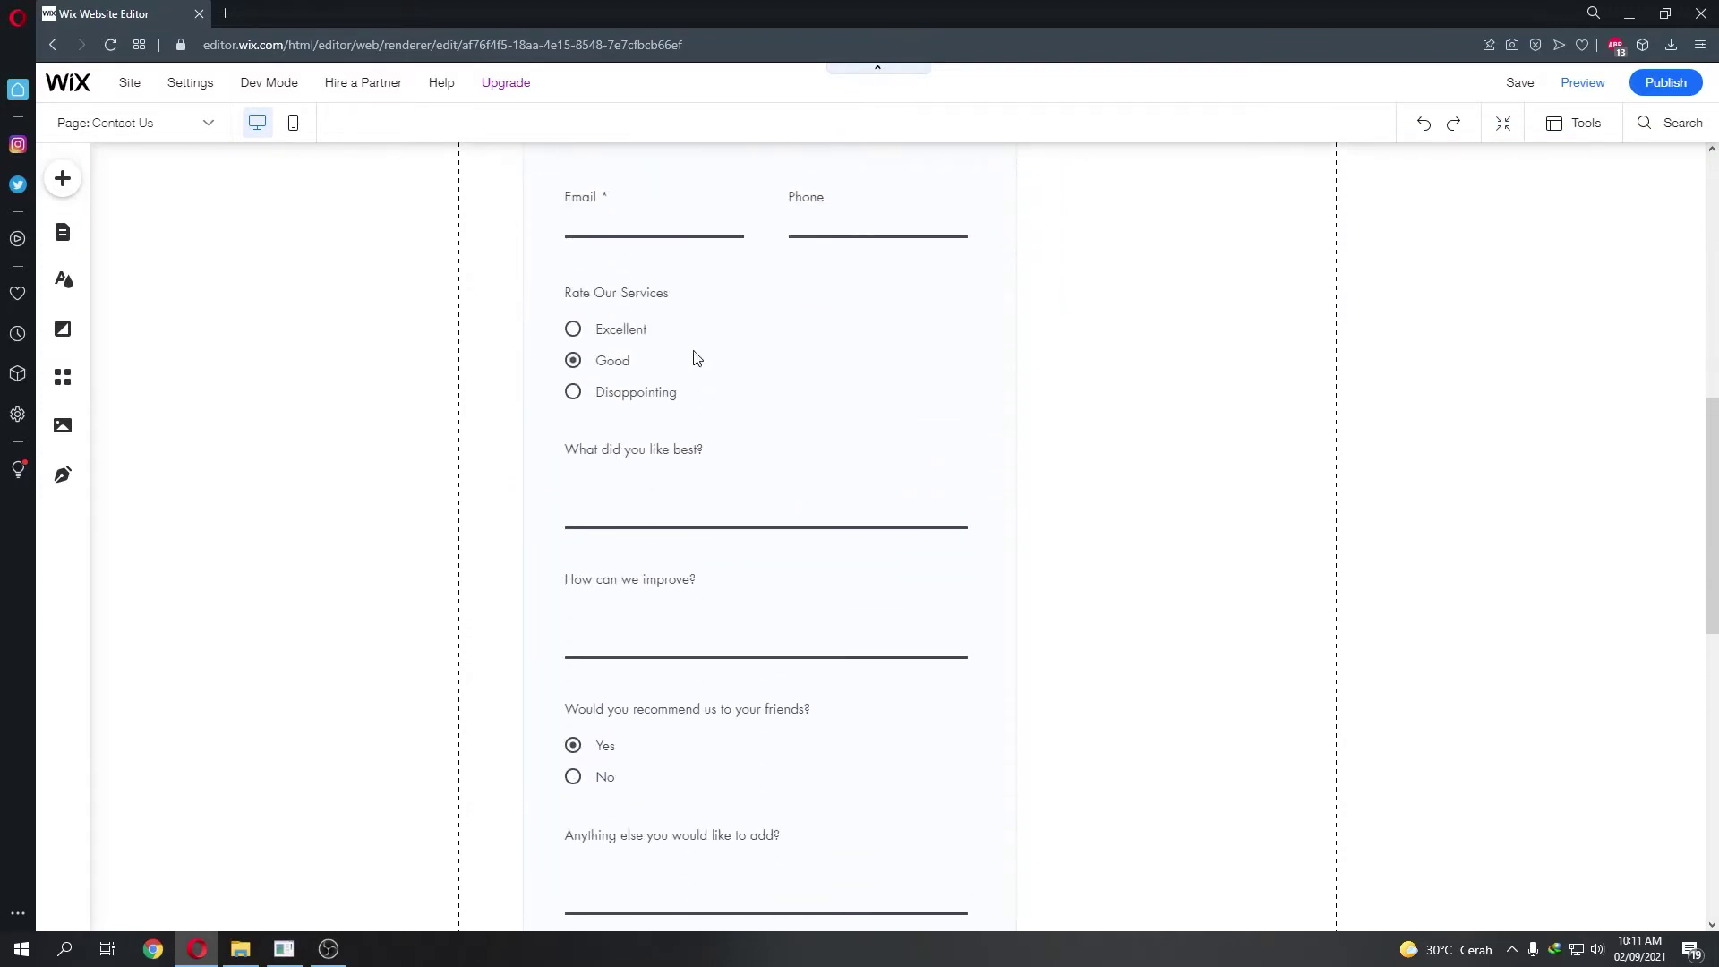
scroll(725, 535, down, 2)
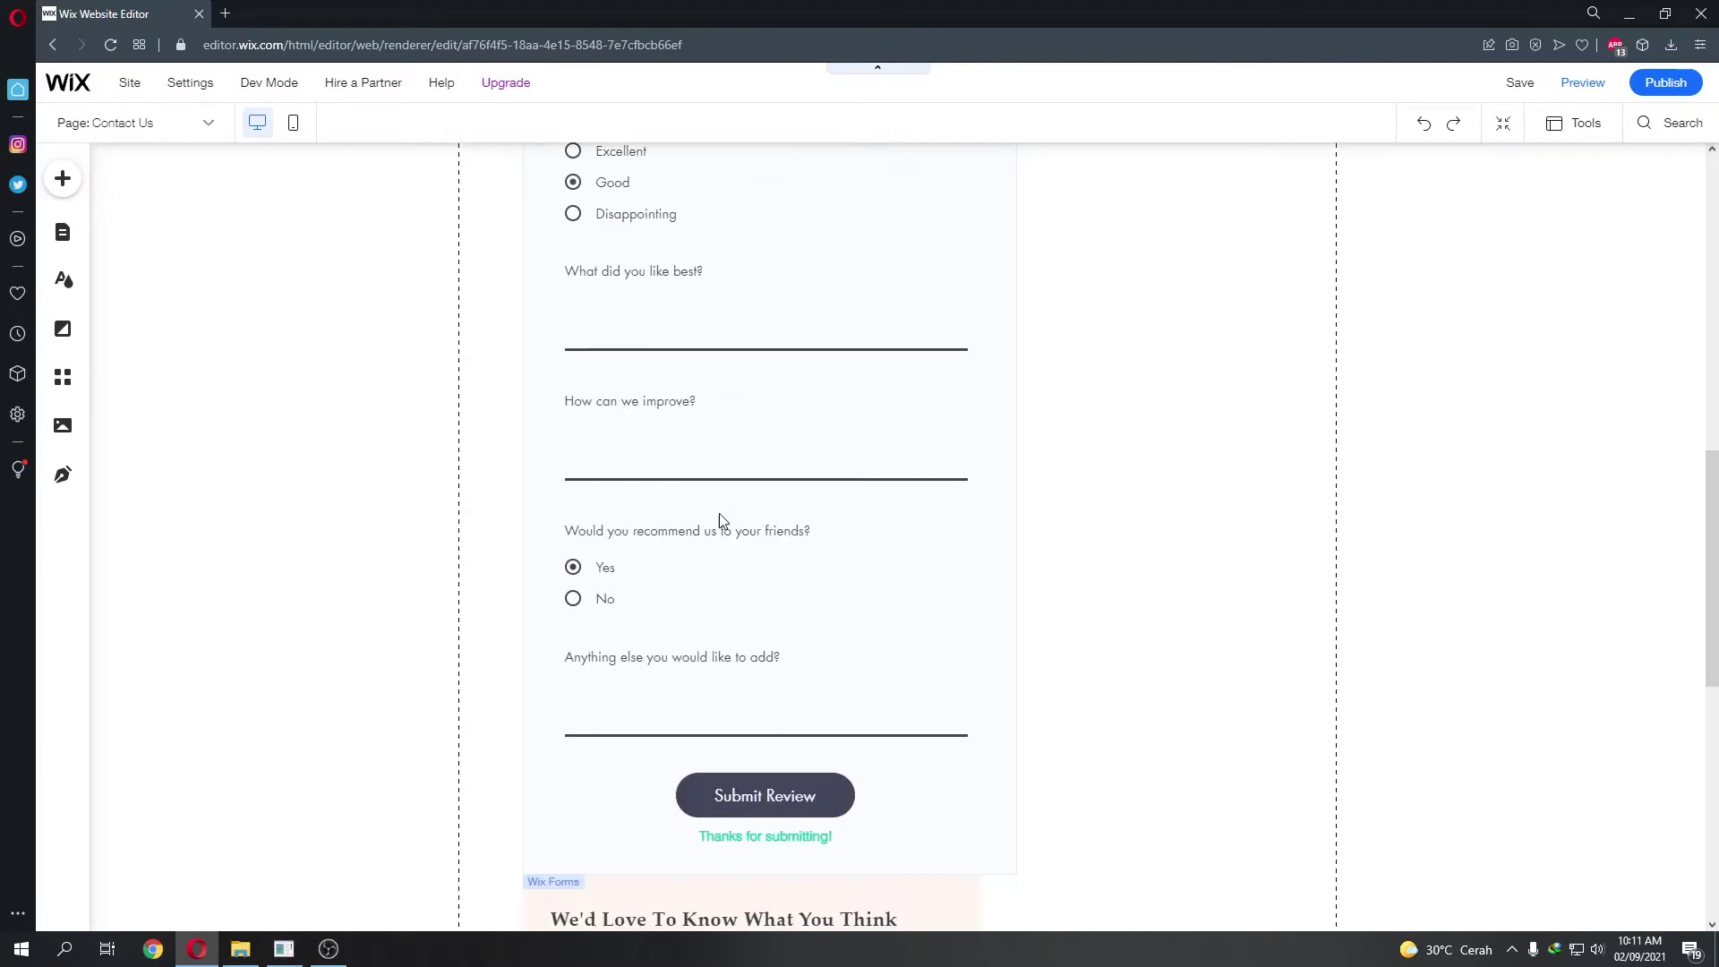
scroll(725, 481, down, 3)
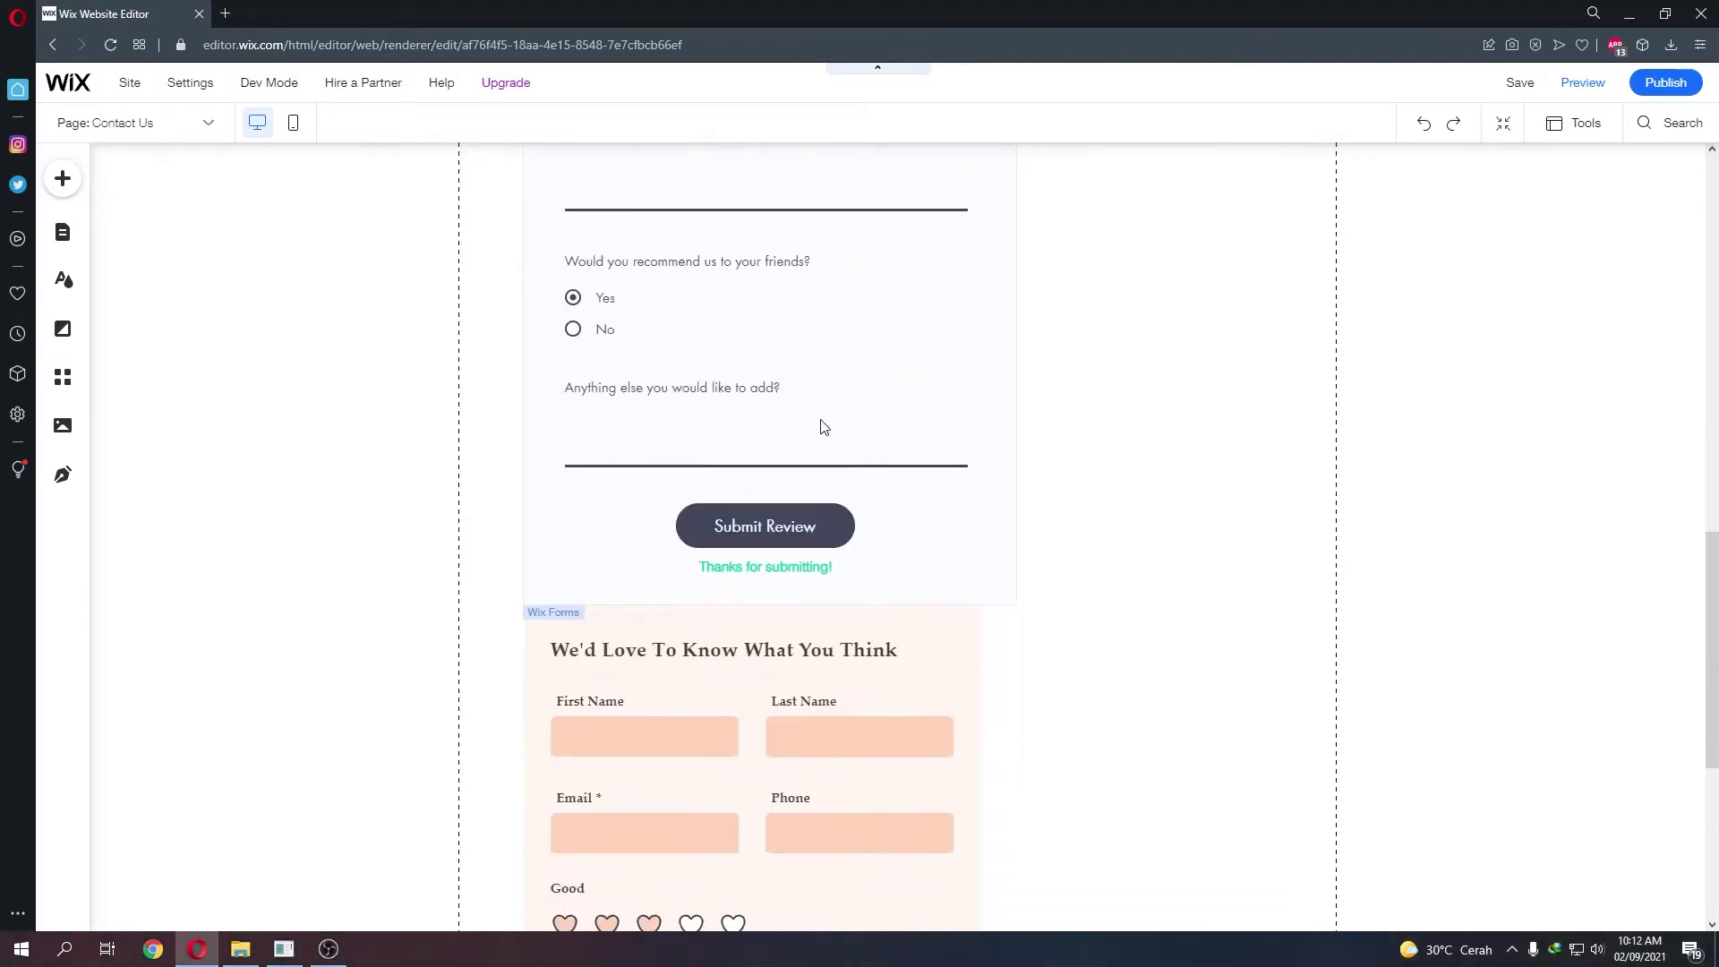
scroll(838, 412, down, 5)
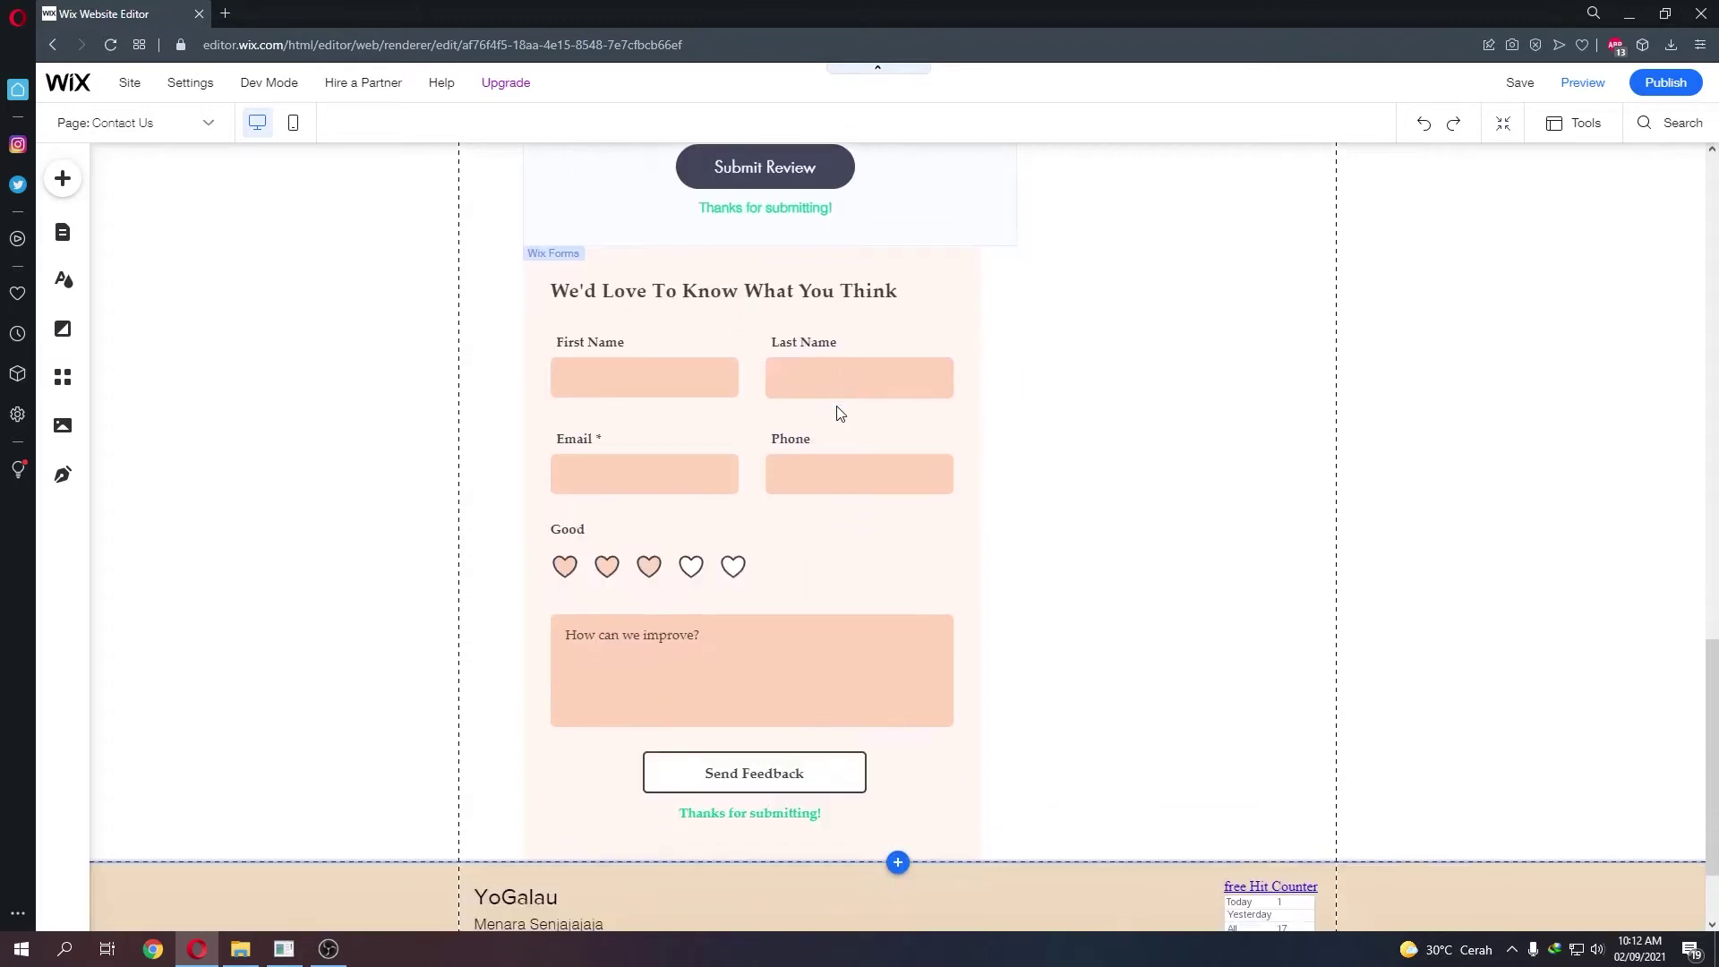
scroll(836, 411, up, 1)
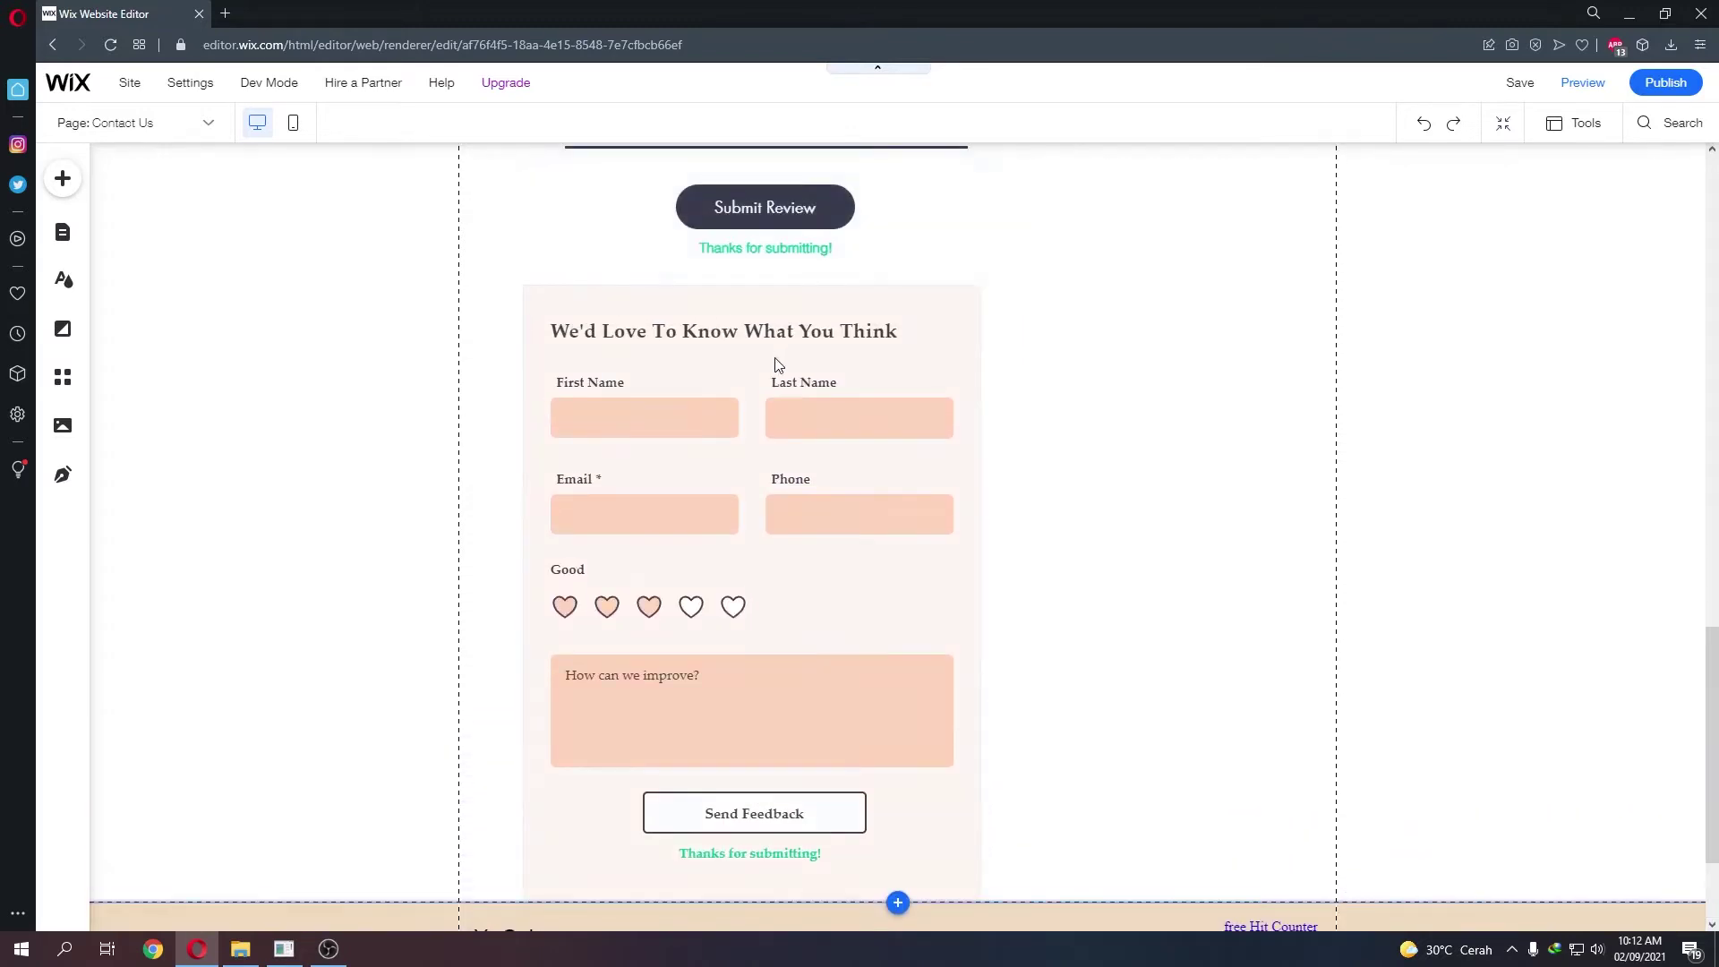
scroll(767, 560, up, 5)
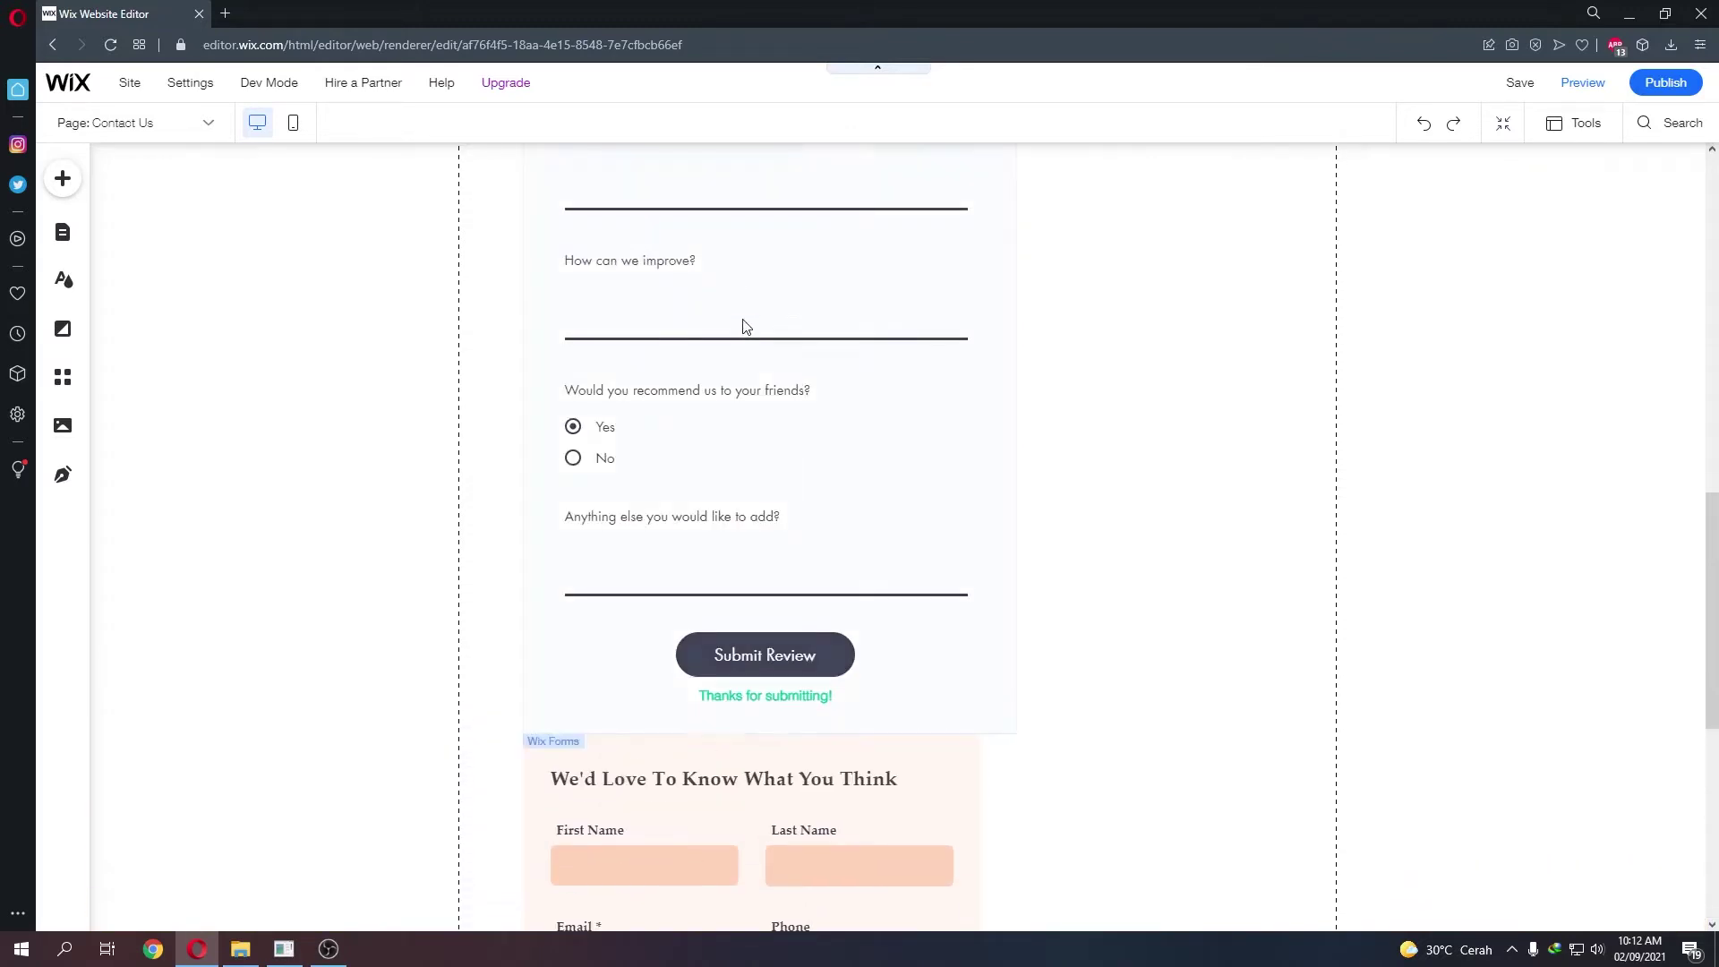
scroll(728, 326, down, 7)
scroll(727, 444, down, 1)
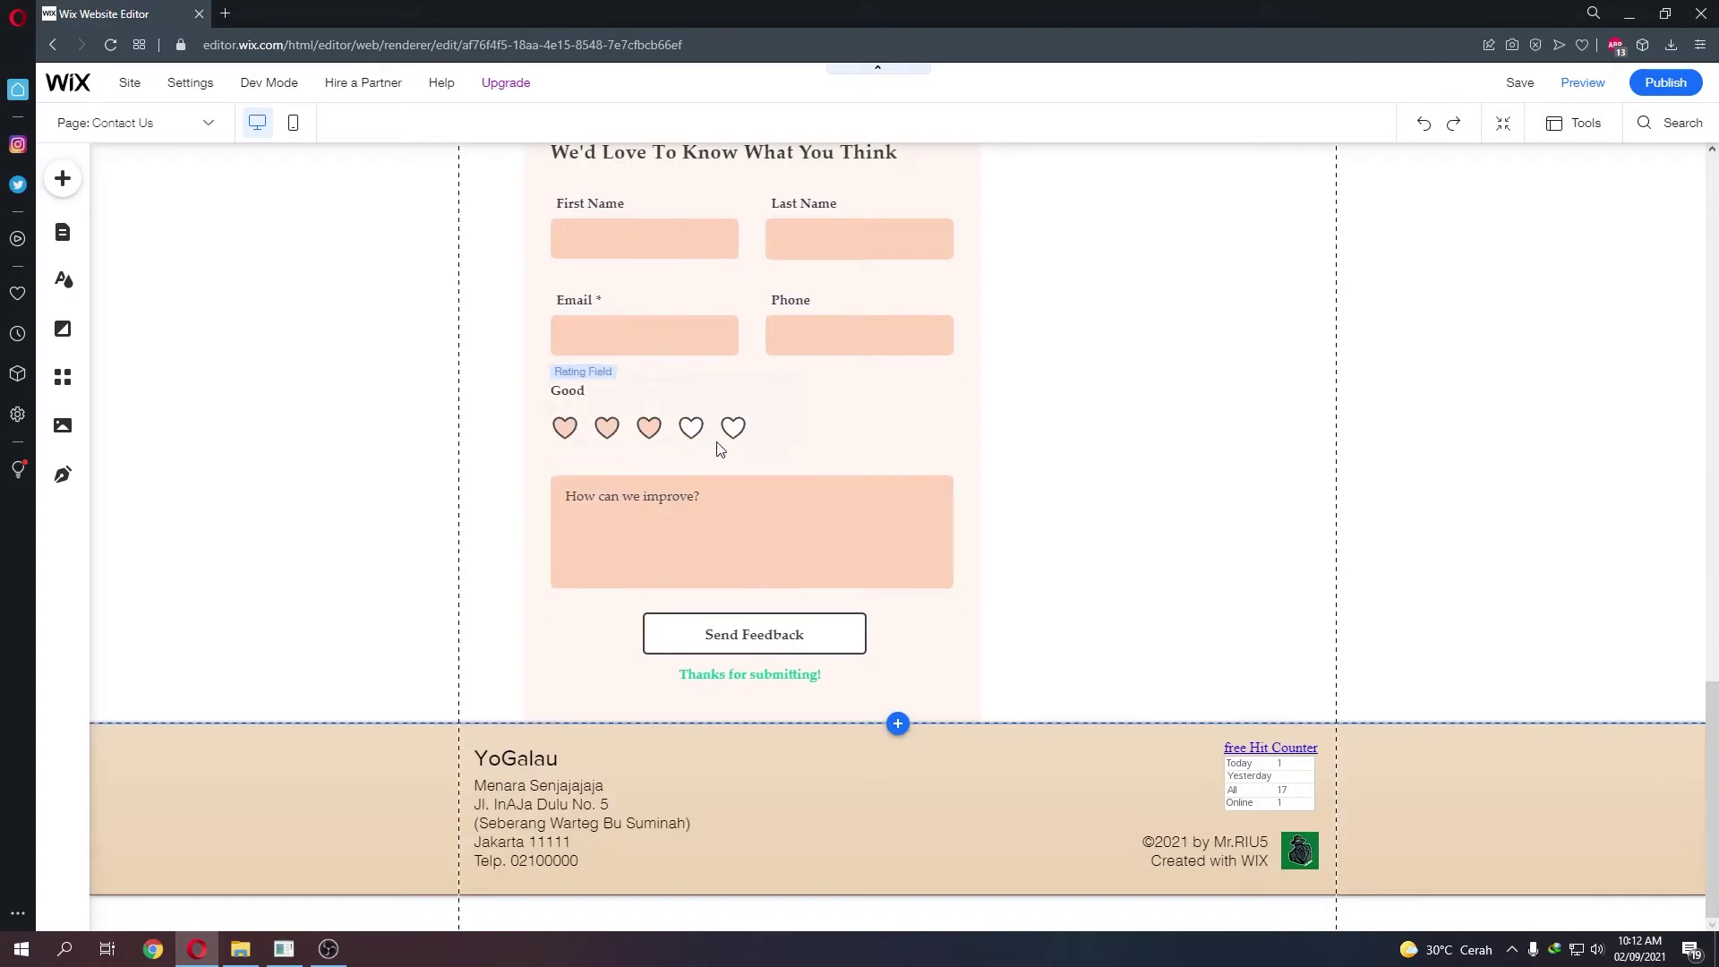
scroll(840, 535, up, 5)
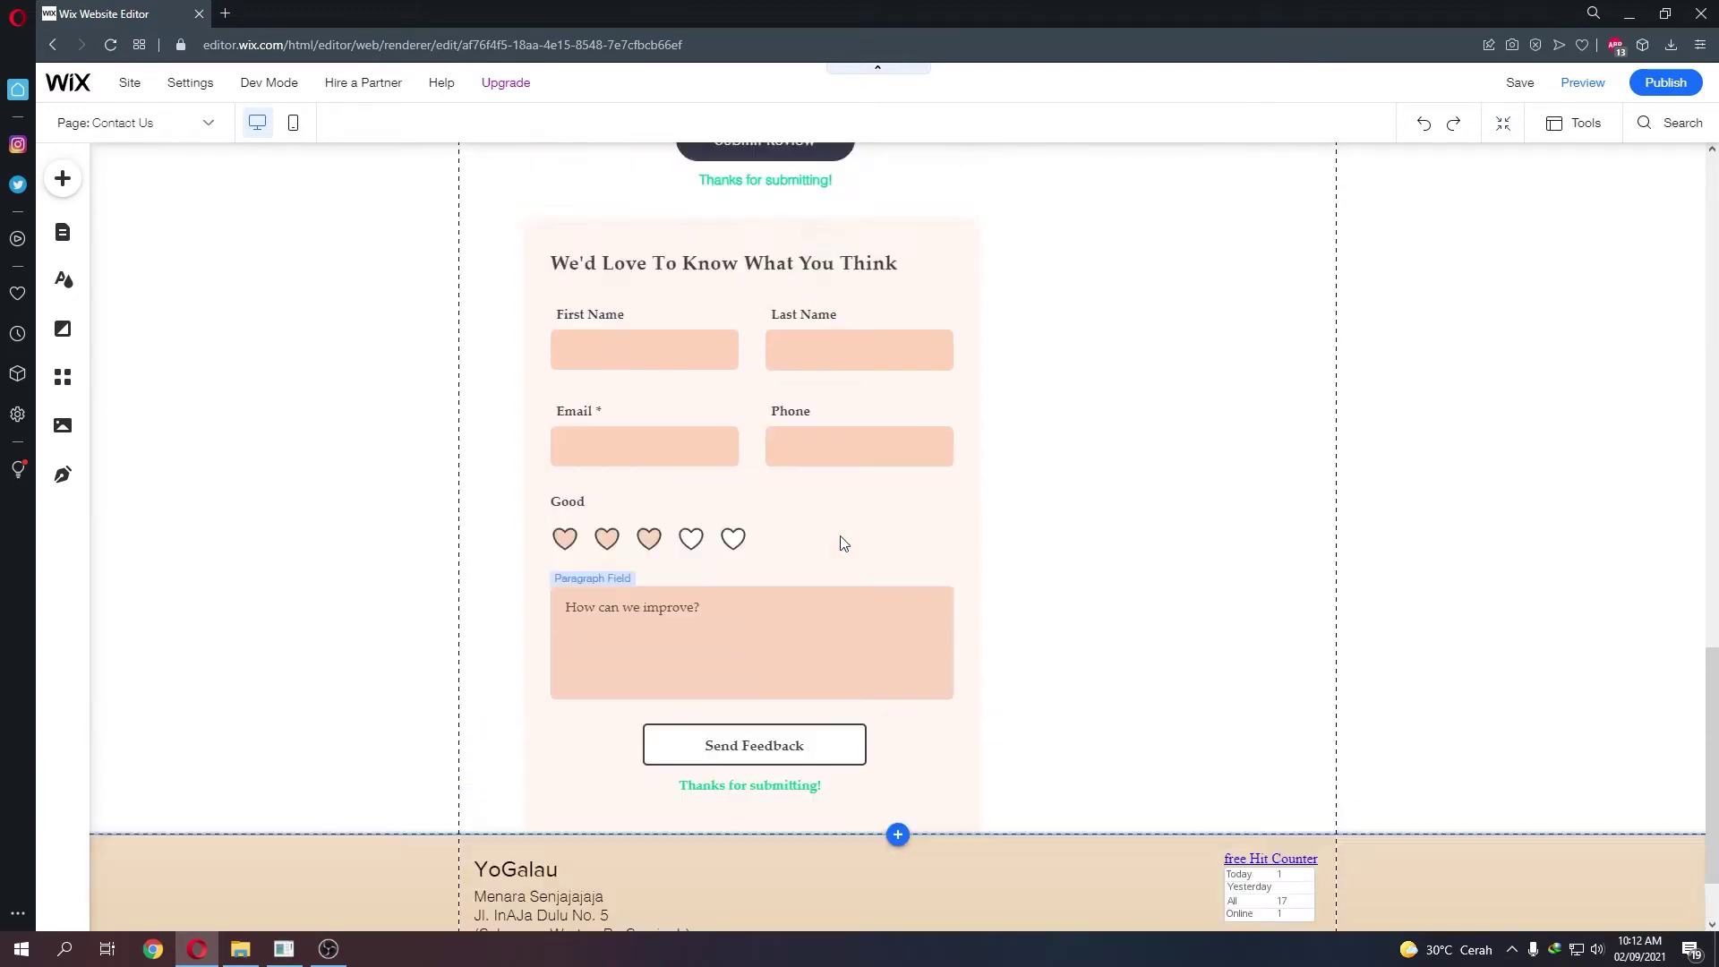
scroll(840, 542, up, 10)
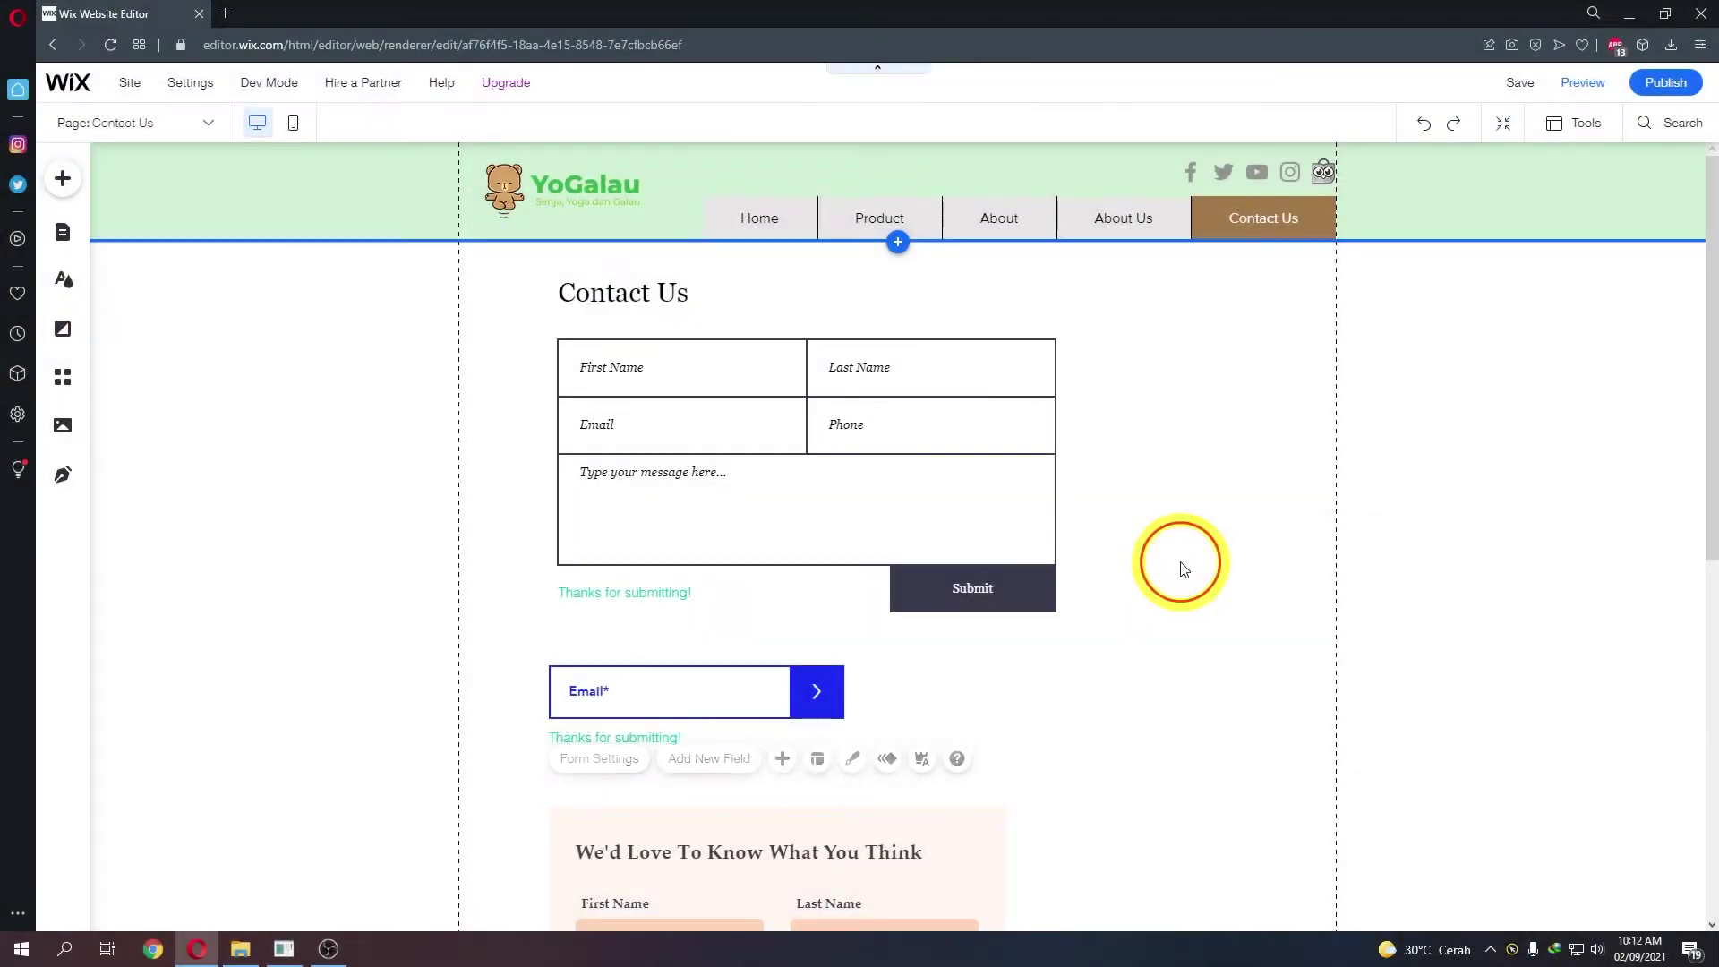
- Inspect the contact, subscribe and feedback forms on the page by selecting each one in turn
click(1179, 567)
scroll(1179, 567, down, 7)
scroll(1177, 550, up, 8)
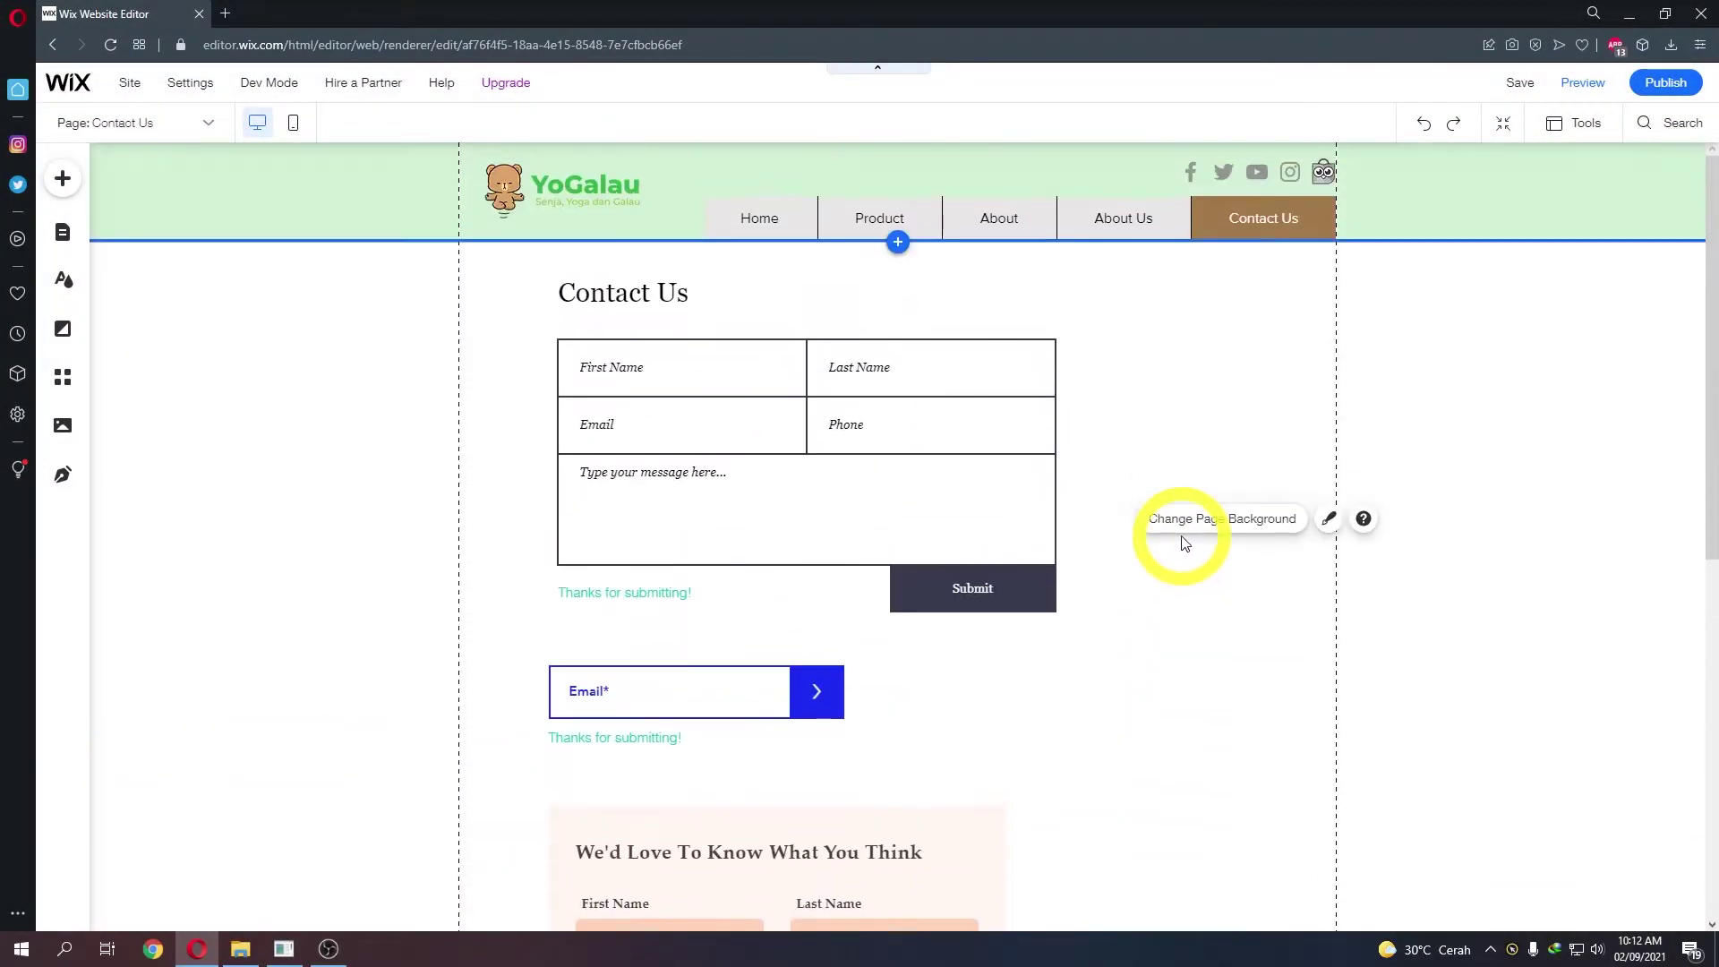
click(1048, 424)
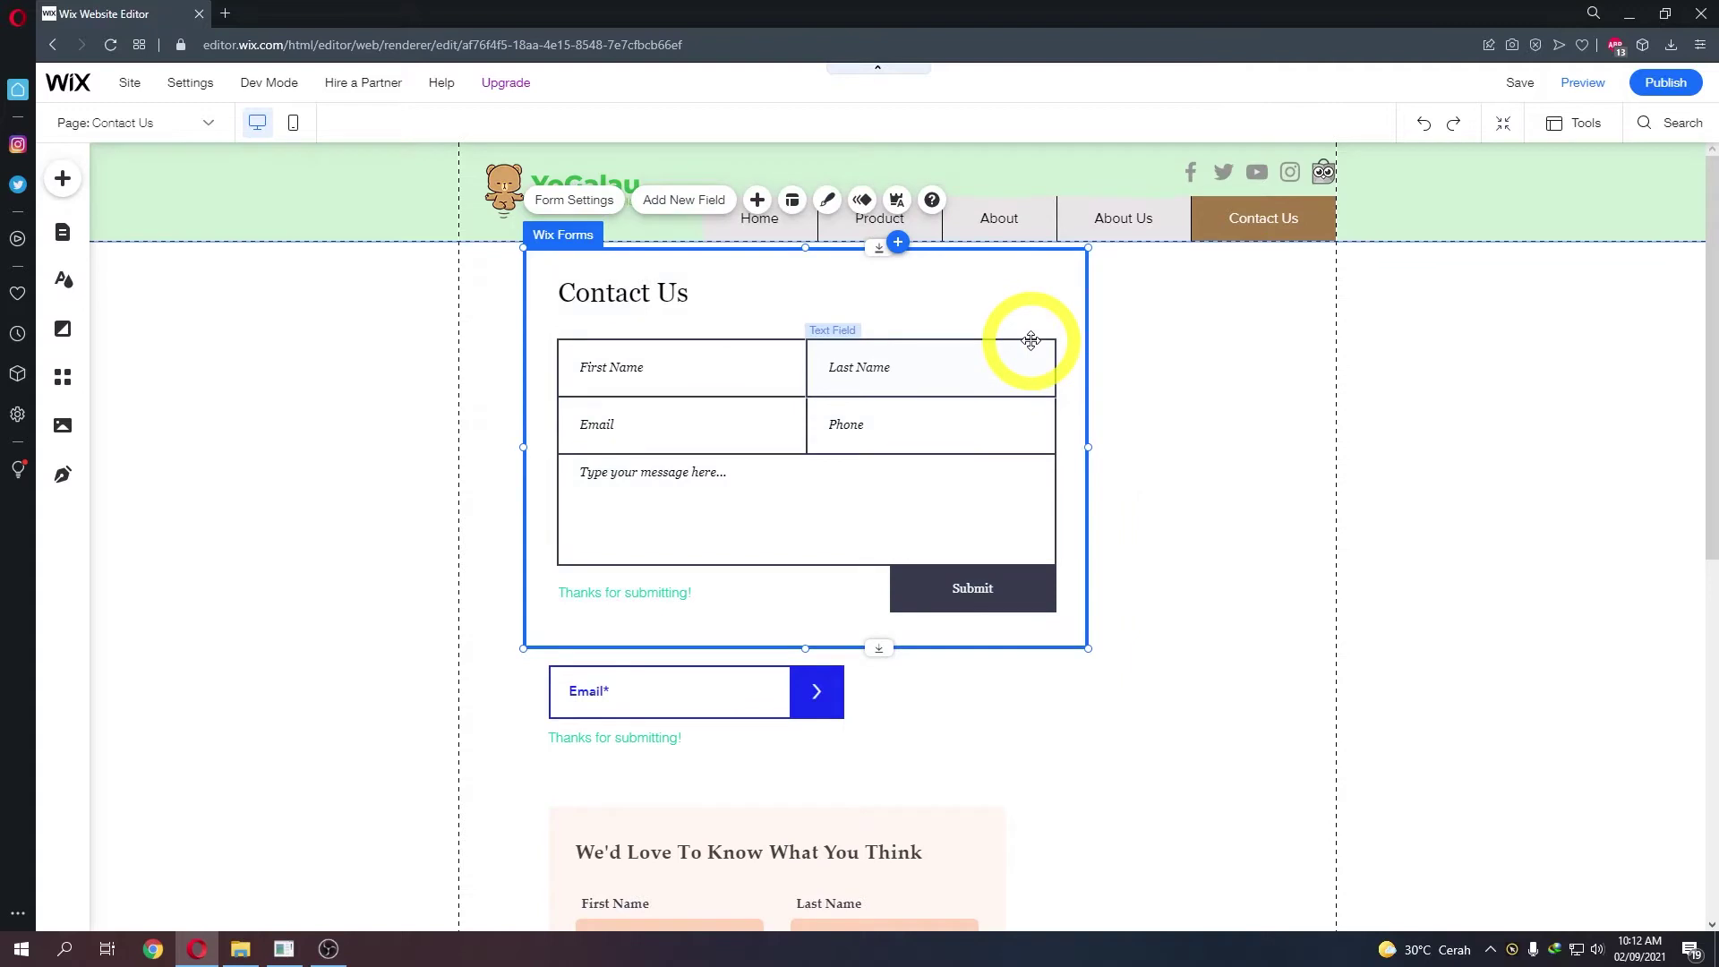
scroll(1043, 336, down, 3)
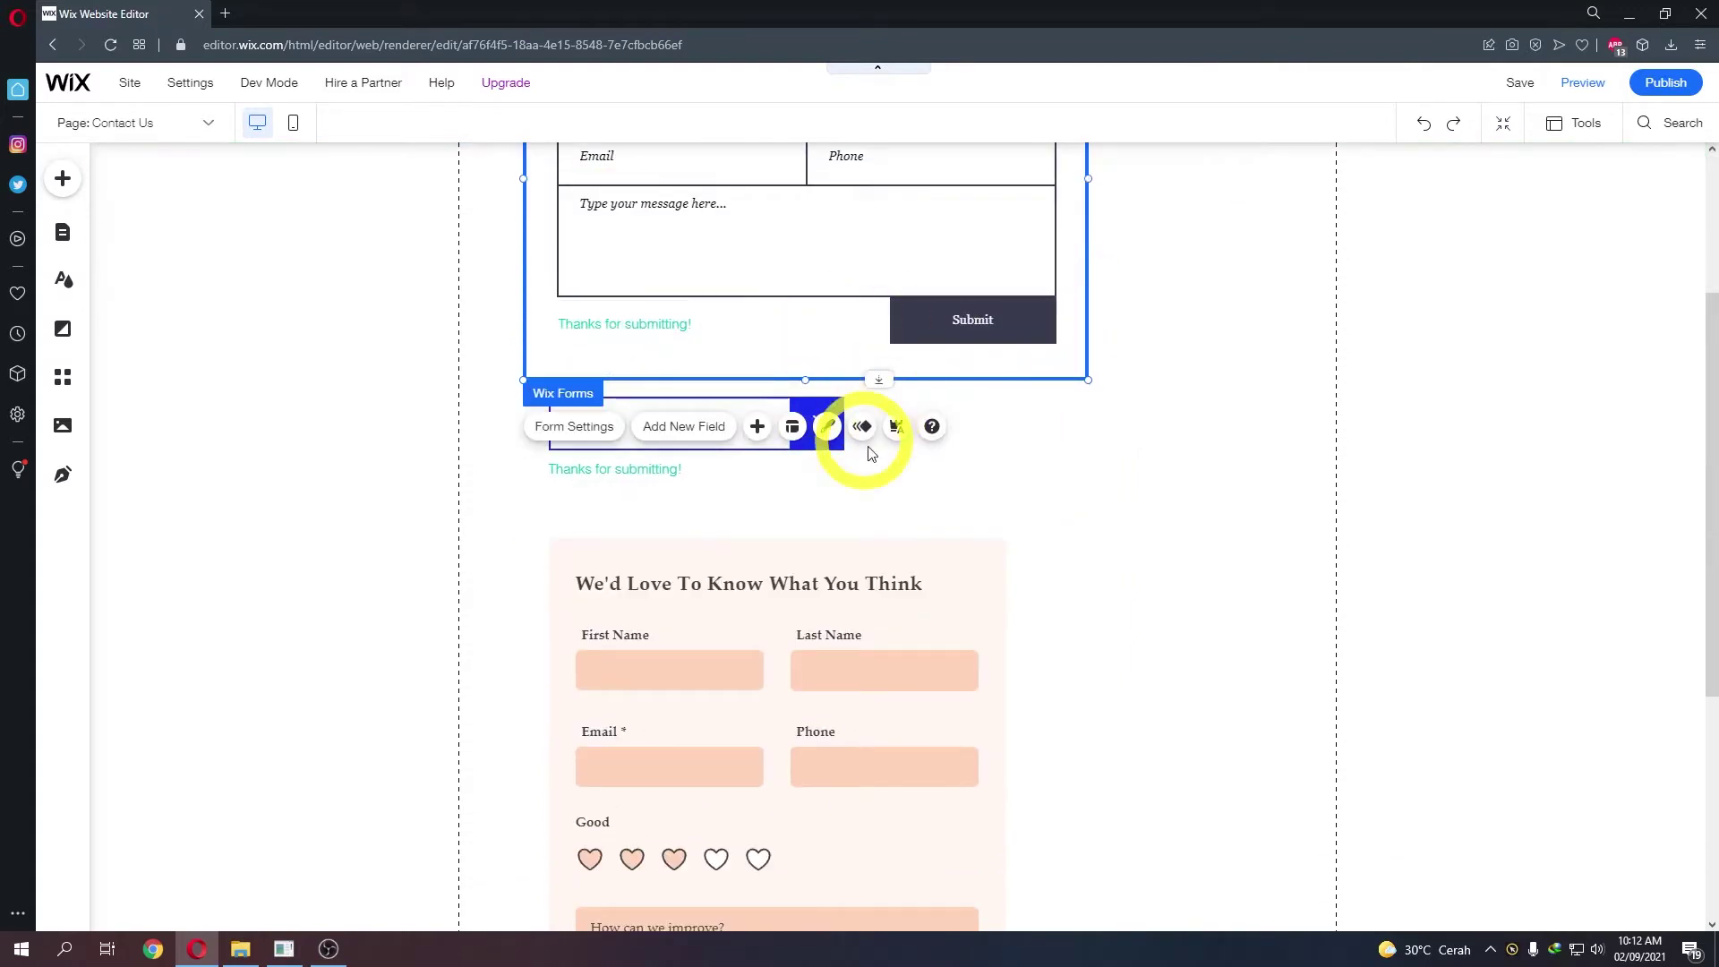
click(837, 475)
scroll(1091, 510, down, 3)
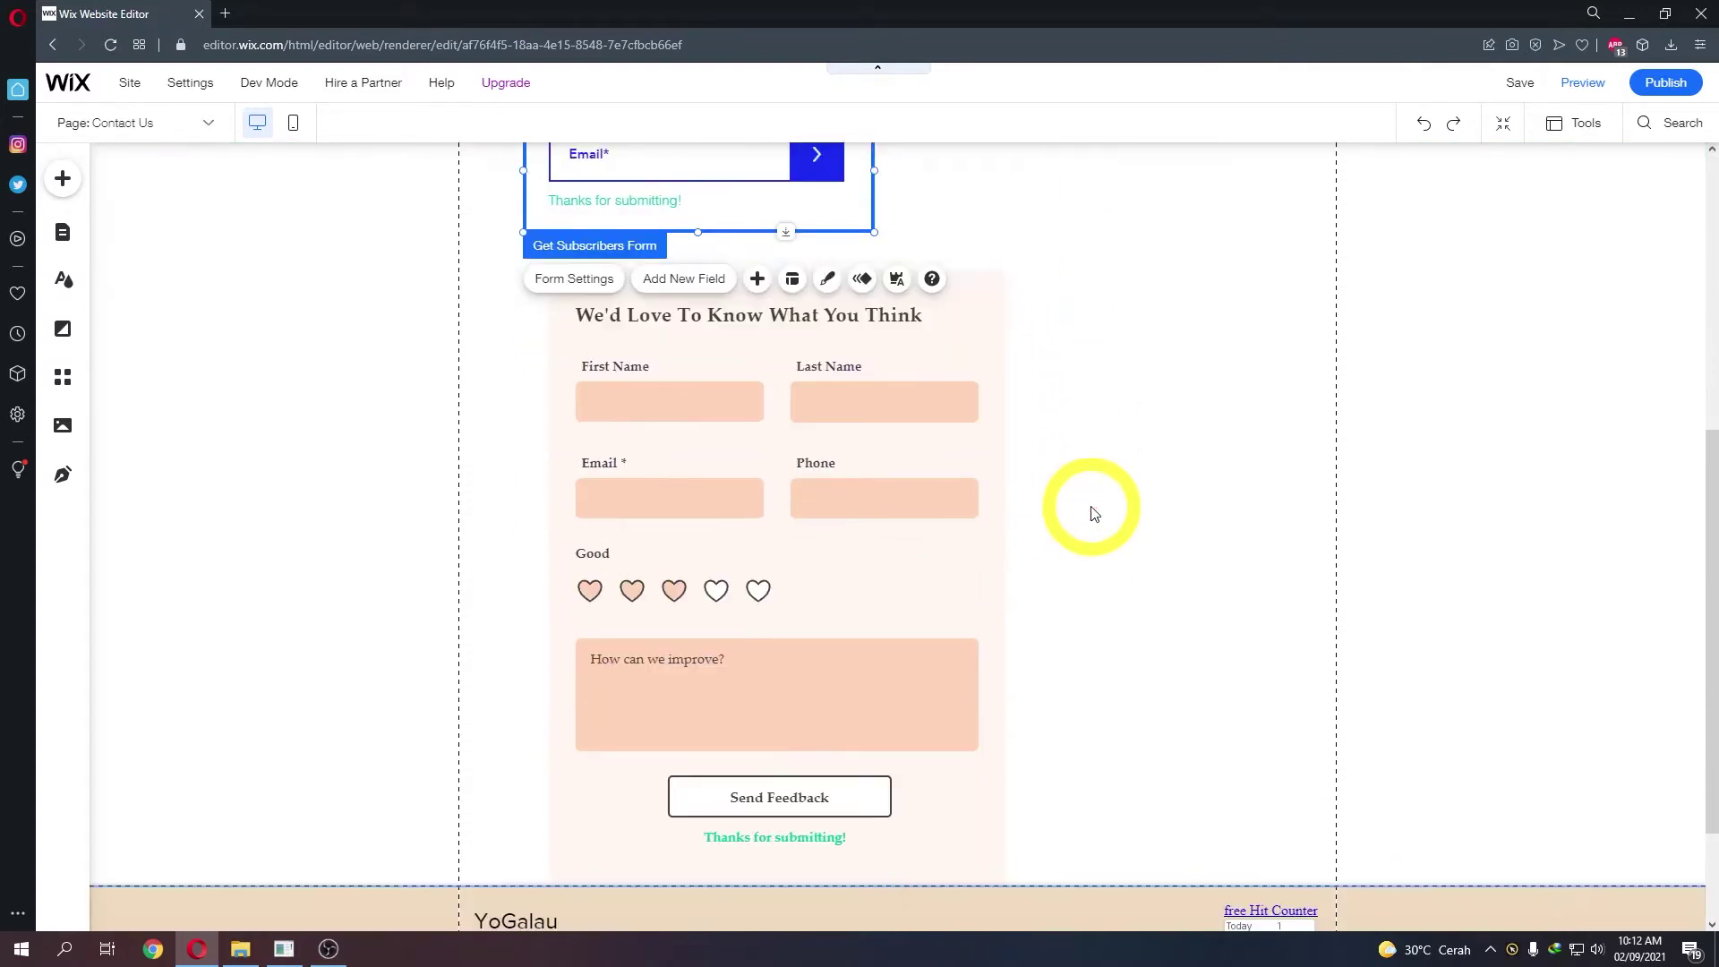
click(991, 519)
scroll(1030, 503, up, 6)
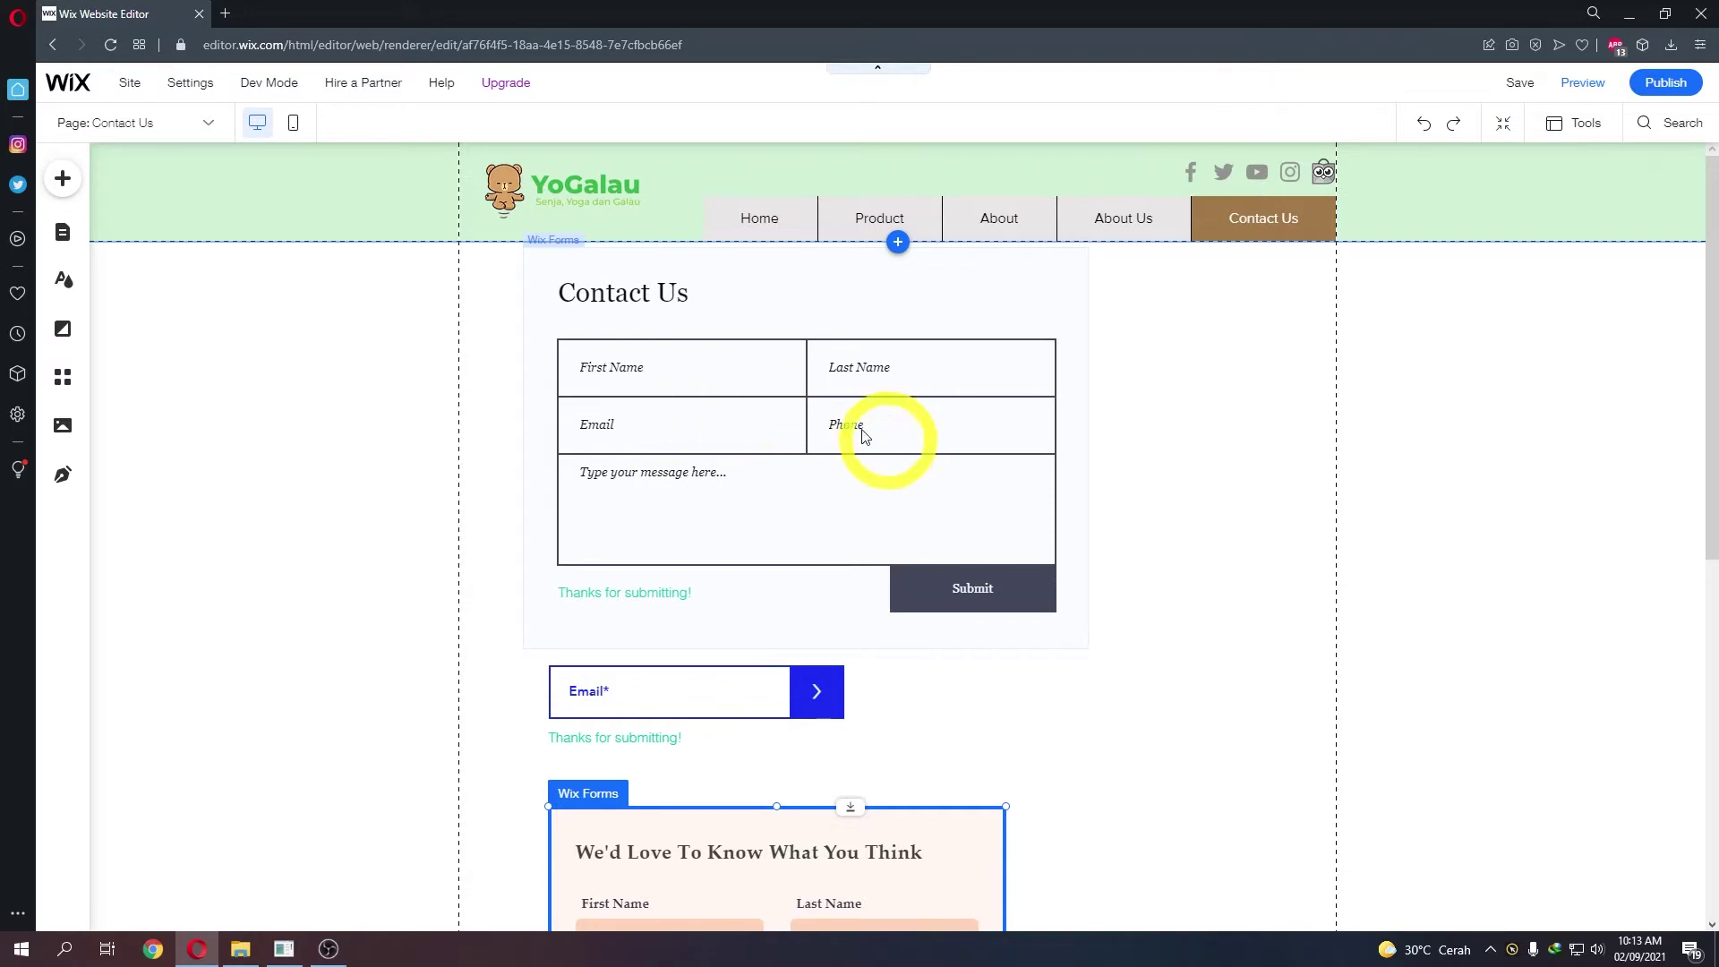
- View the submissions table of the Contact Us form from its form settings, and return to the editor
click(996, 320)
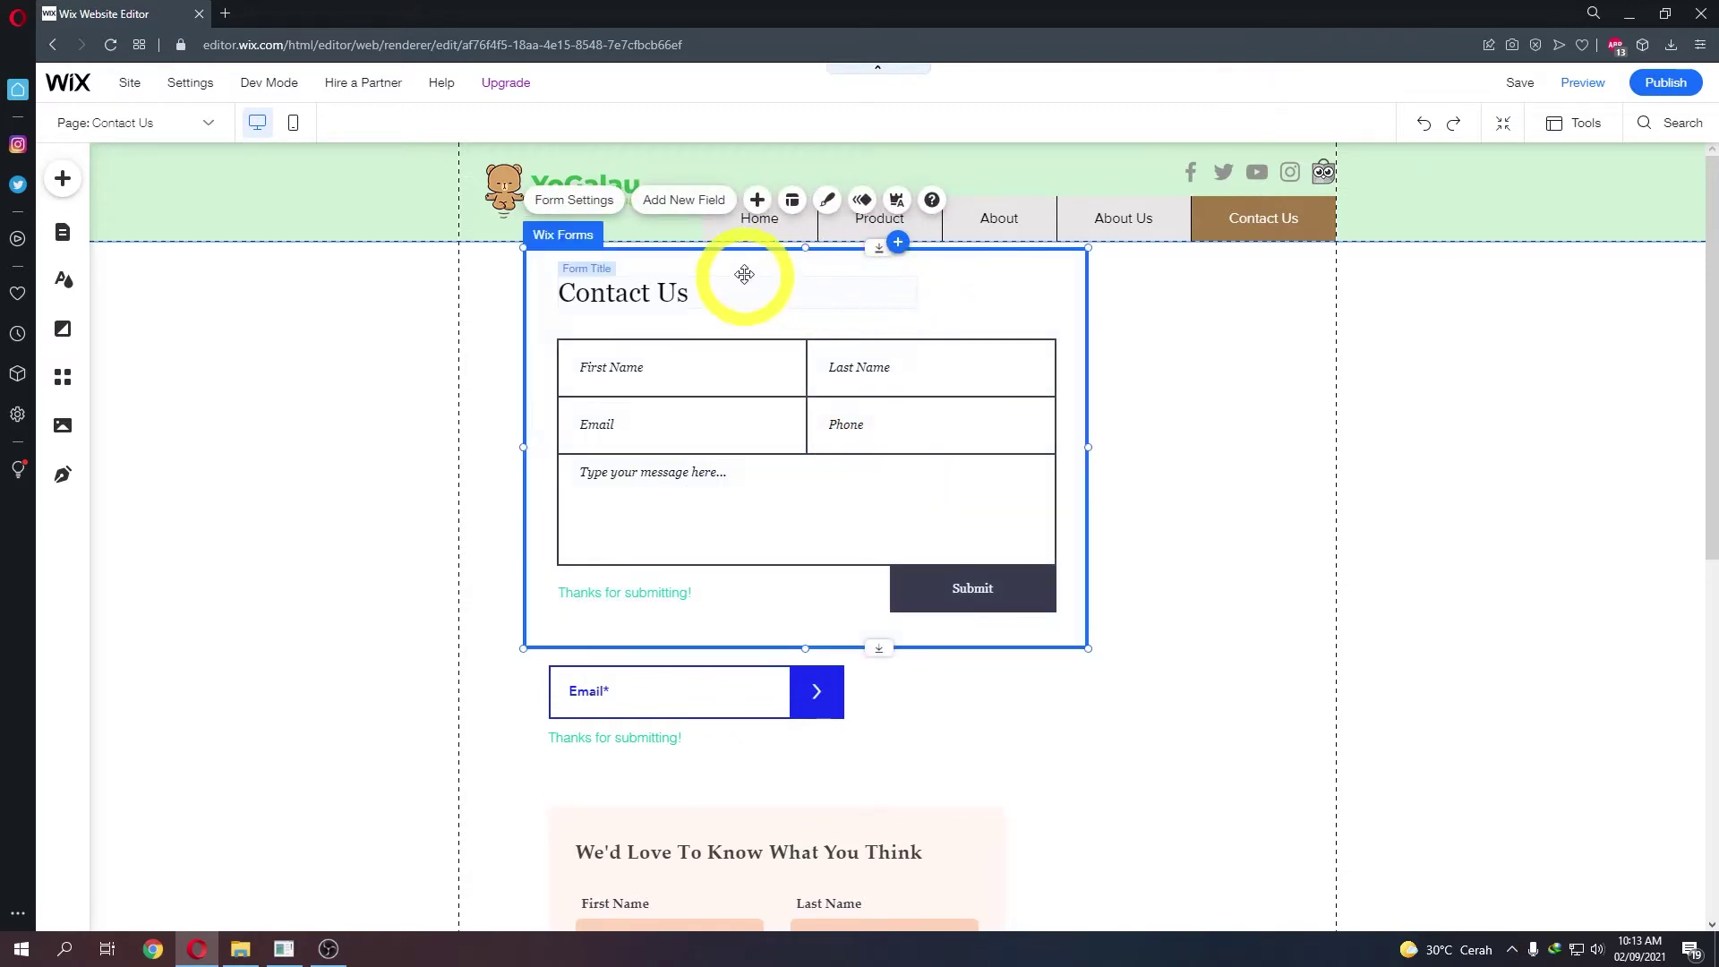
click(578, 203)
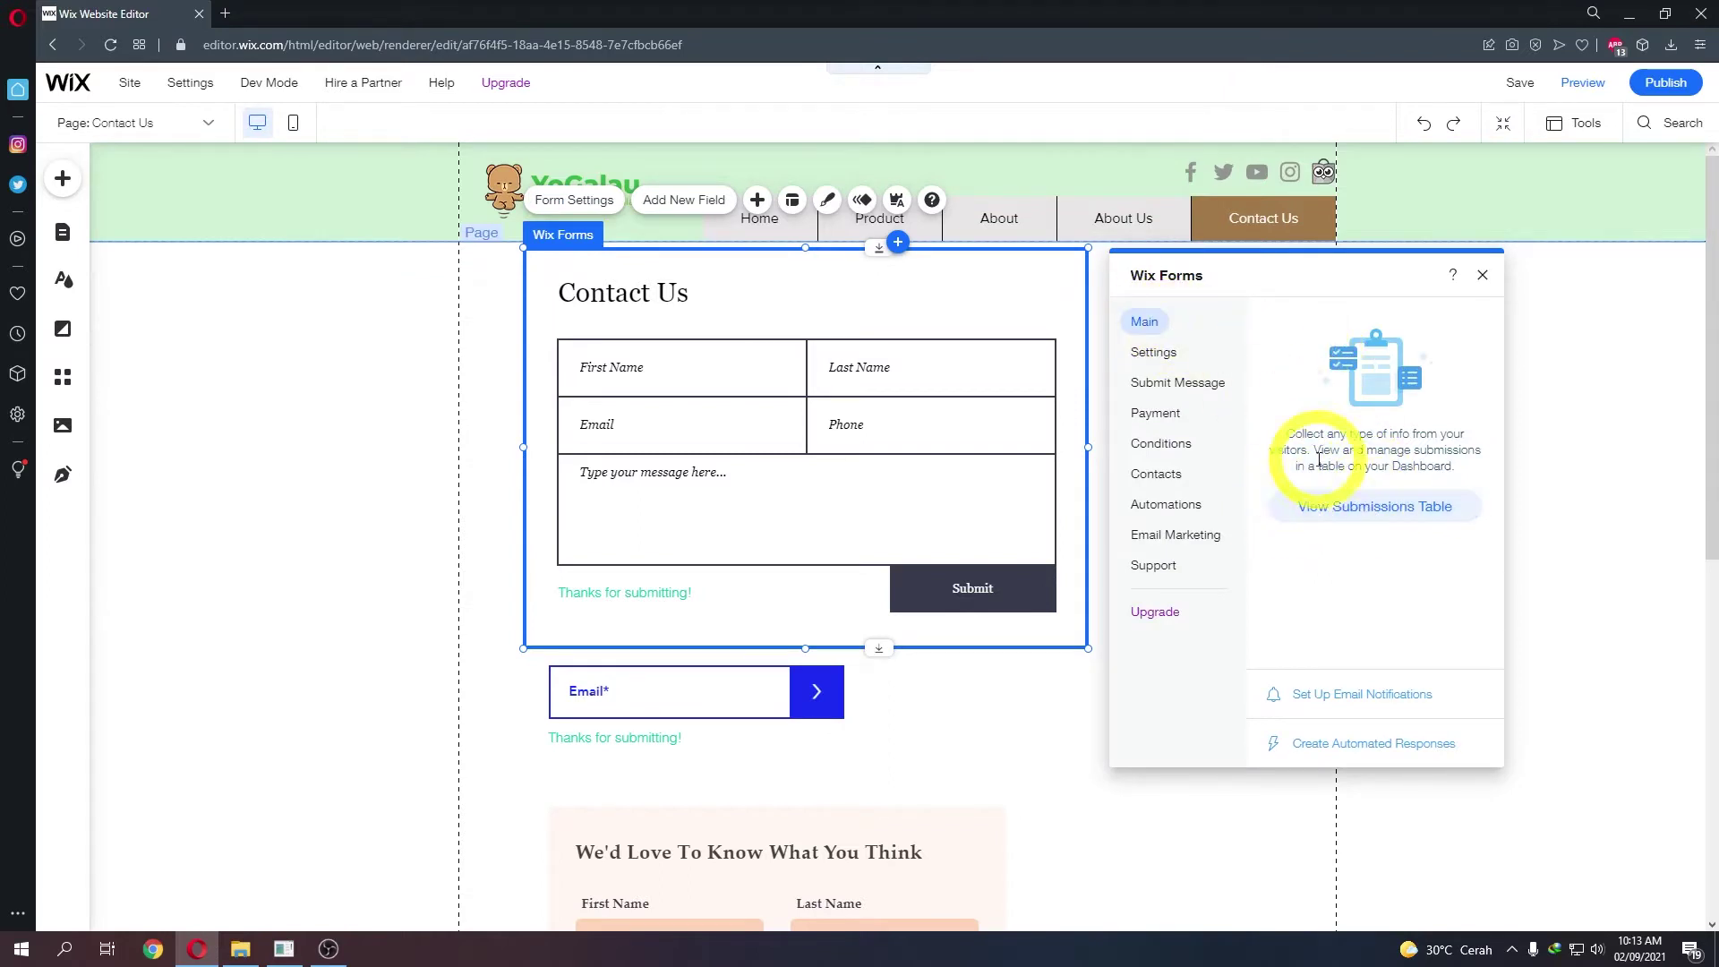
click(1363, 516)
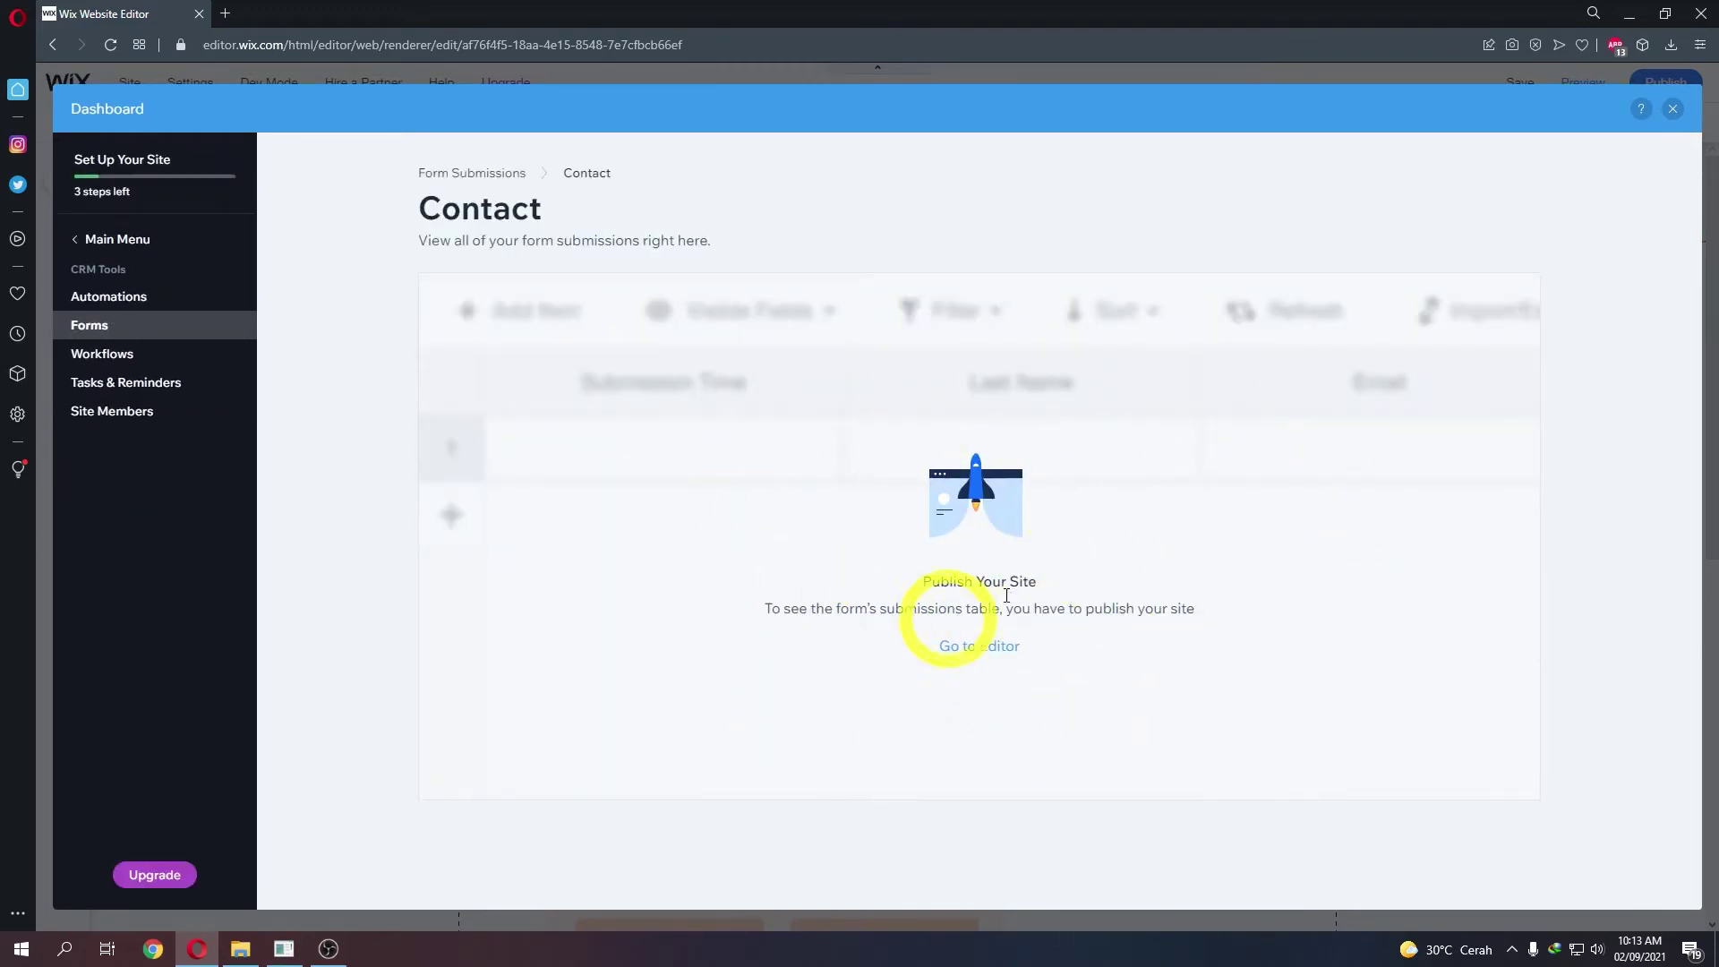
click(1671, 108)
- Review the contact form's general settings, its submit message options and the success message text on the form
click(1154, 351)
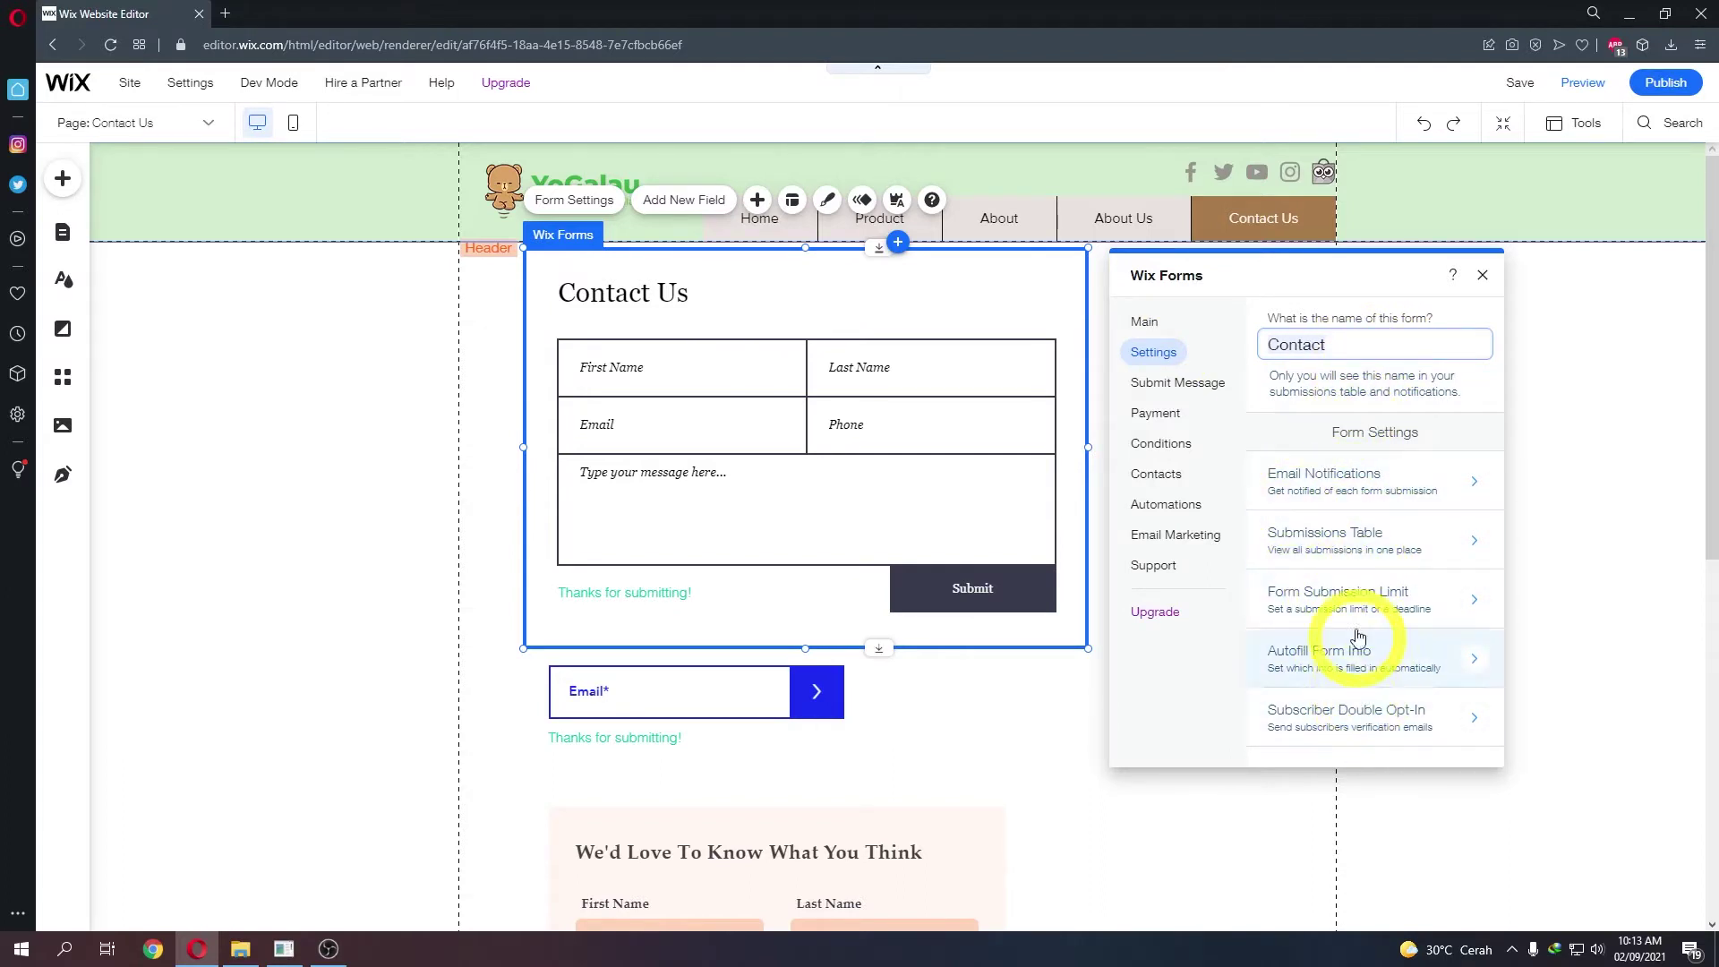
click(1197, 383)
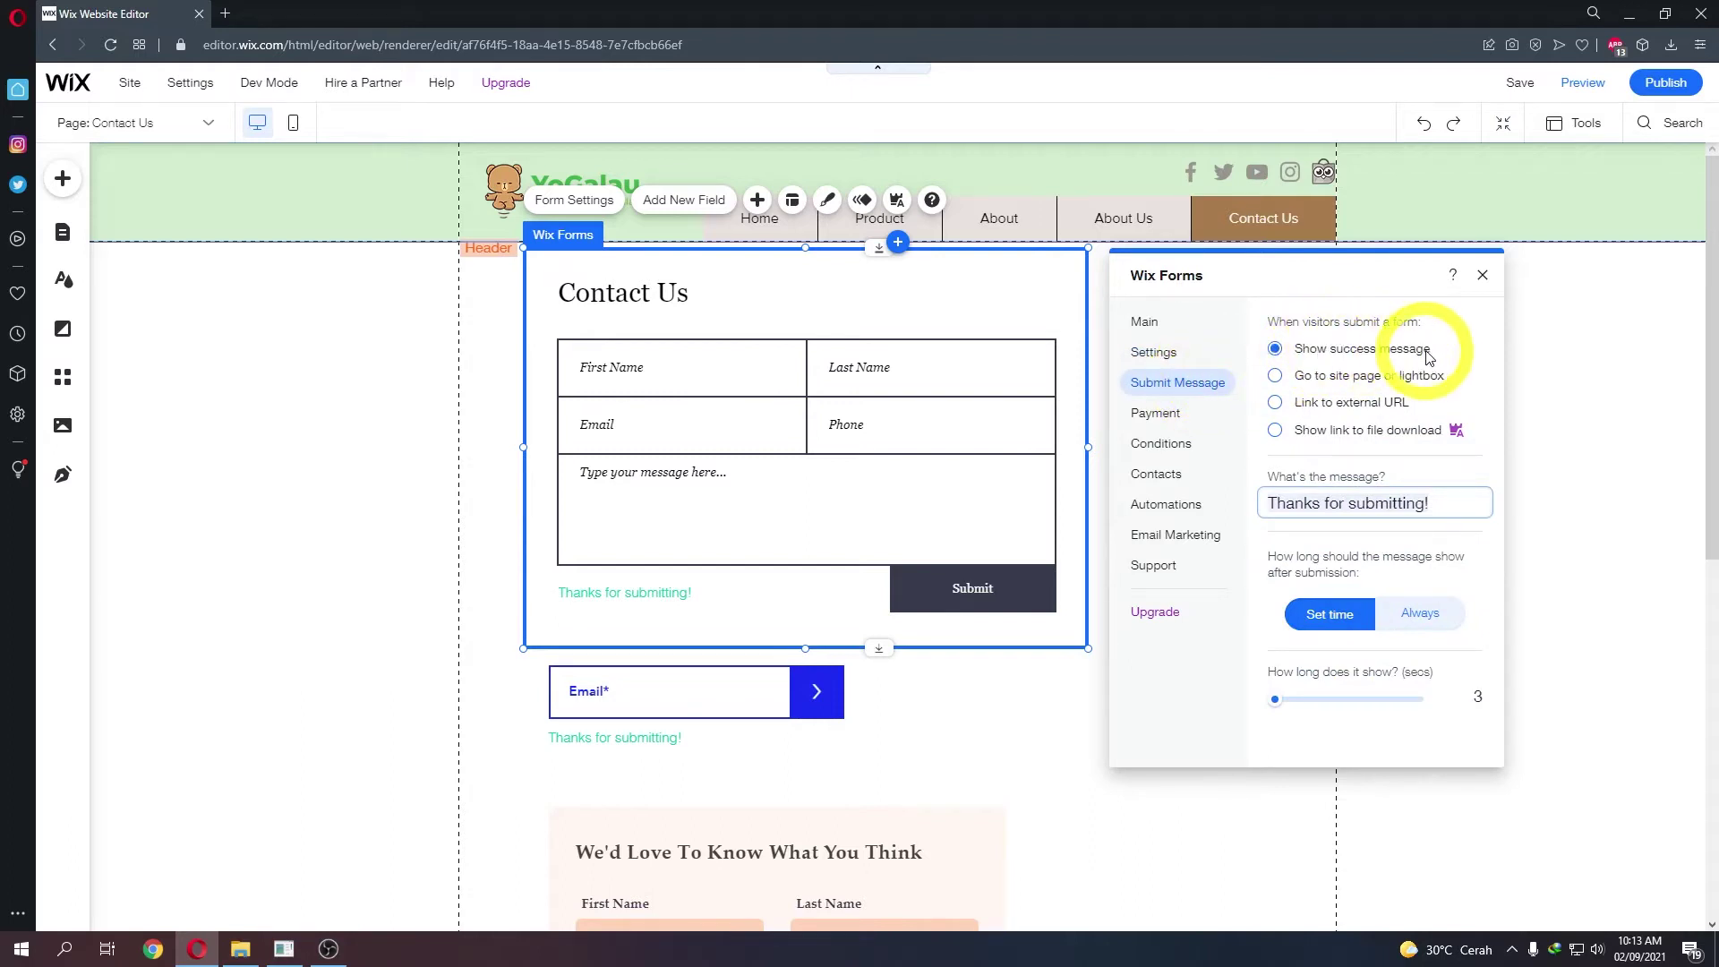
click(671, 591)
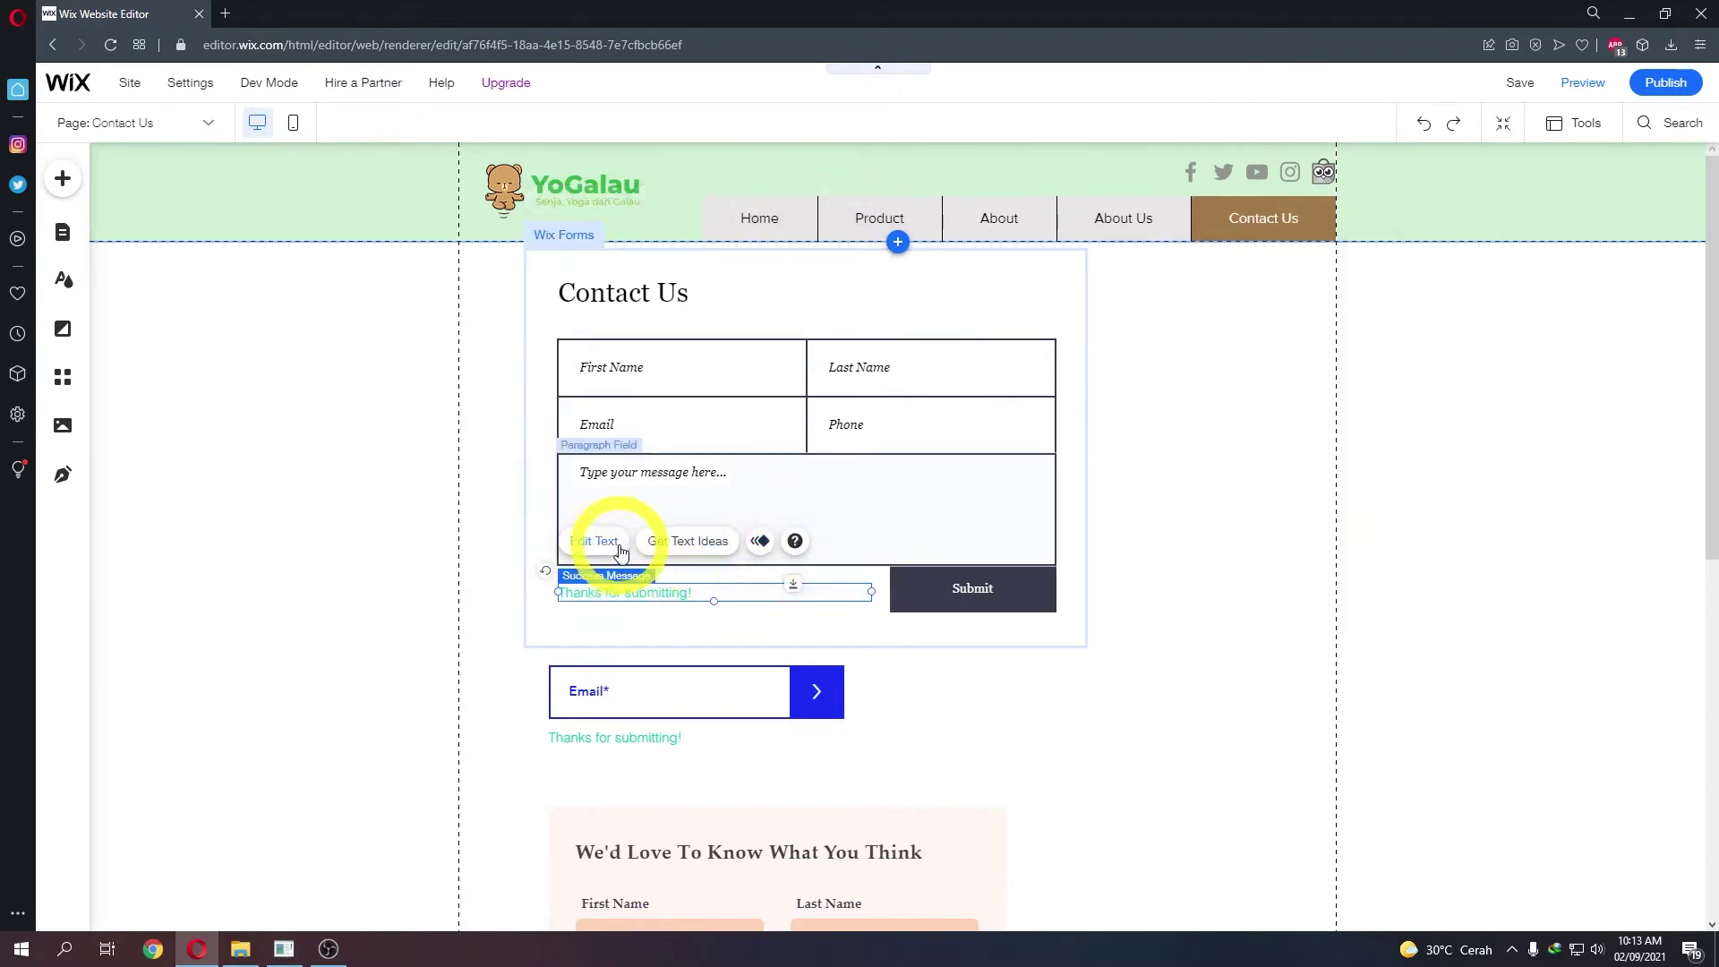
click(1036, 280)
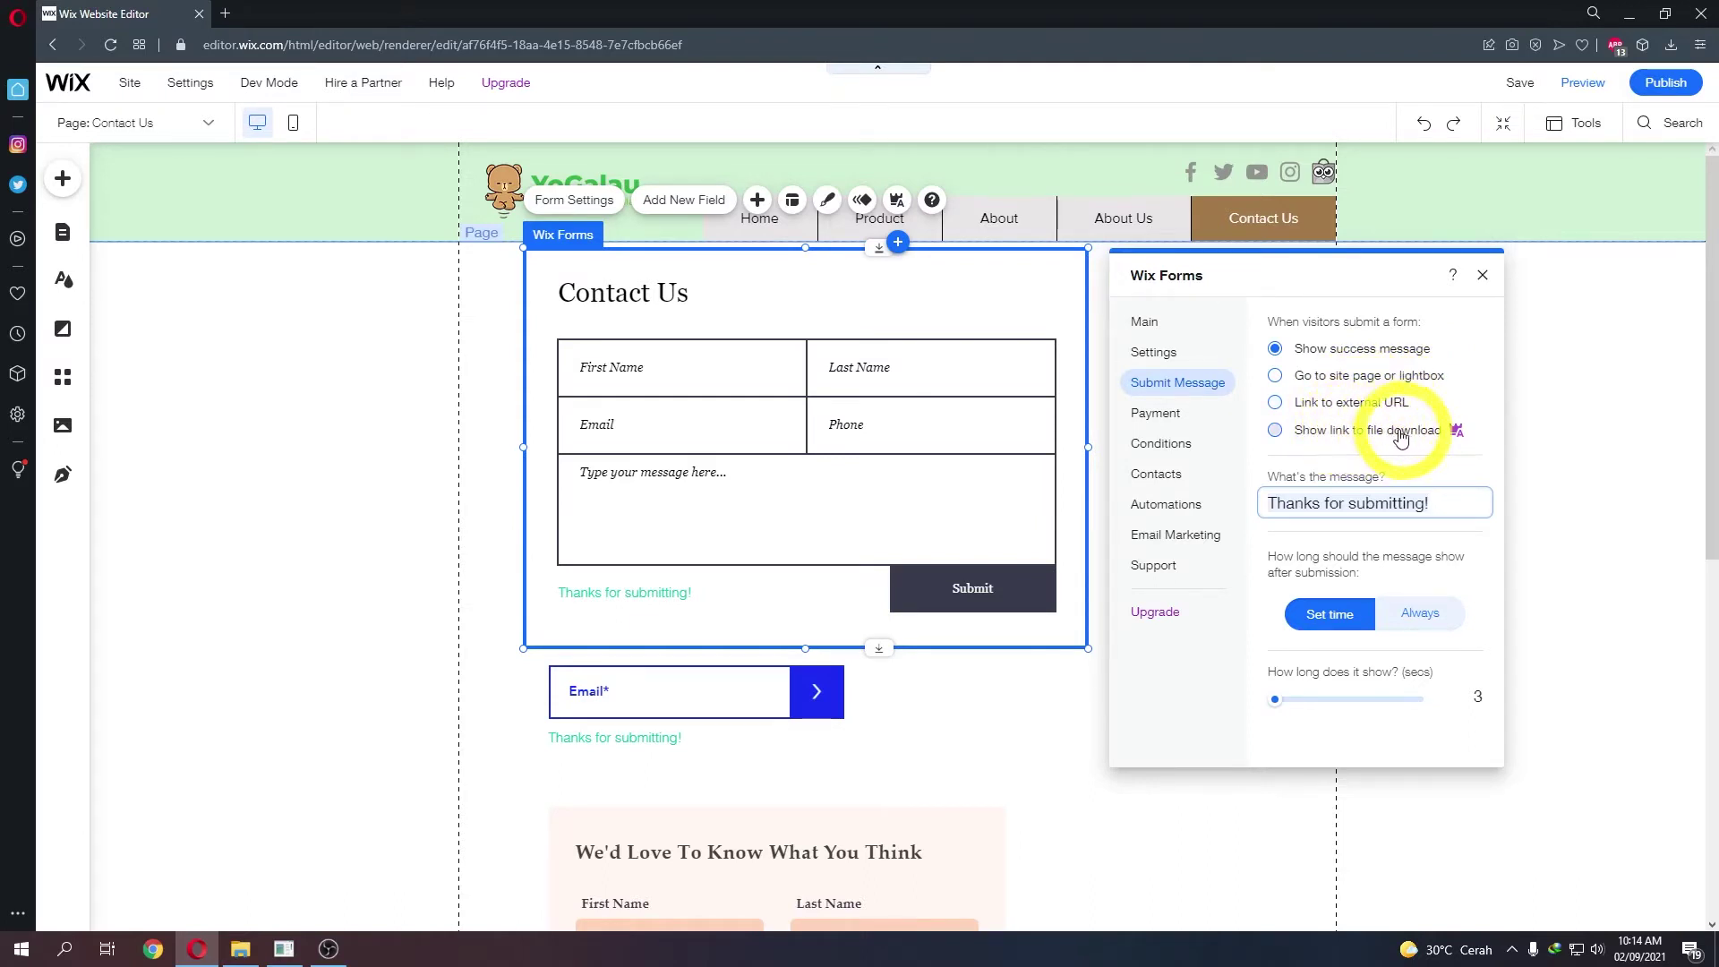
mouse_move(1462, 435)
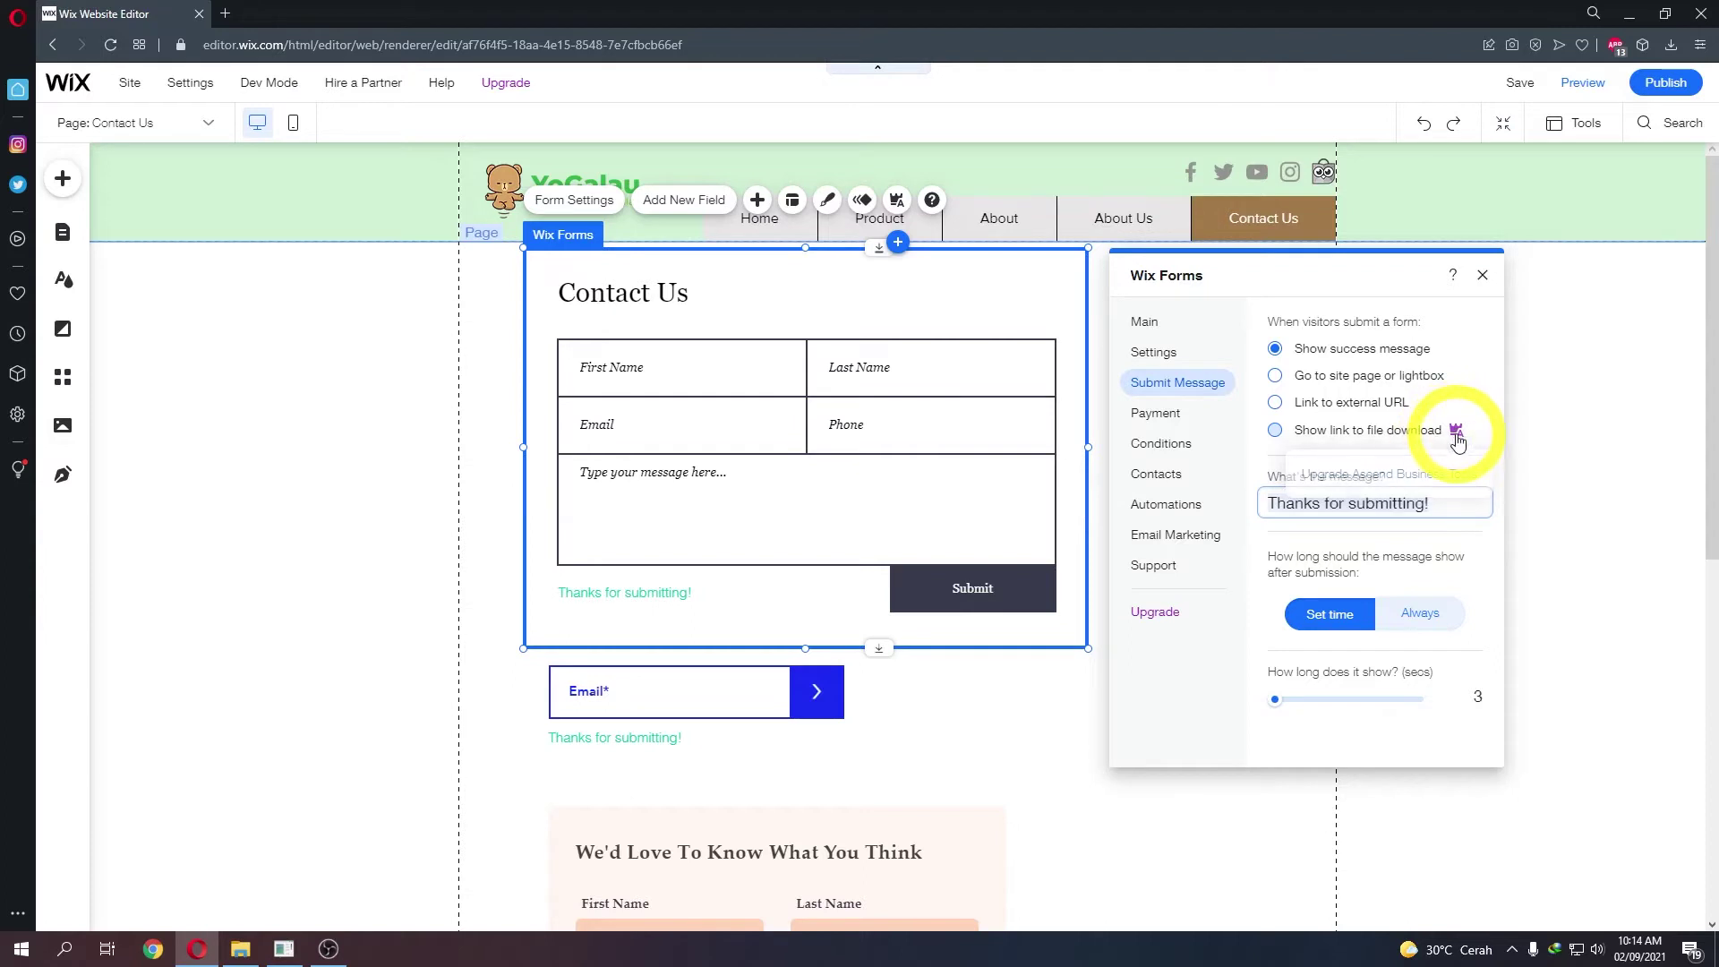
- Set the contact form to go to a site page or lightbox after submission, and start creating a new lightbox as the link target
click(1367, 408)
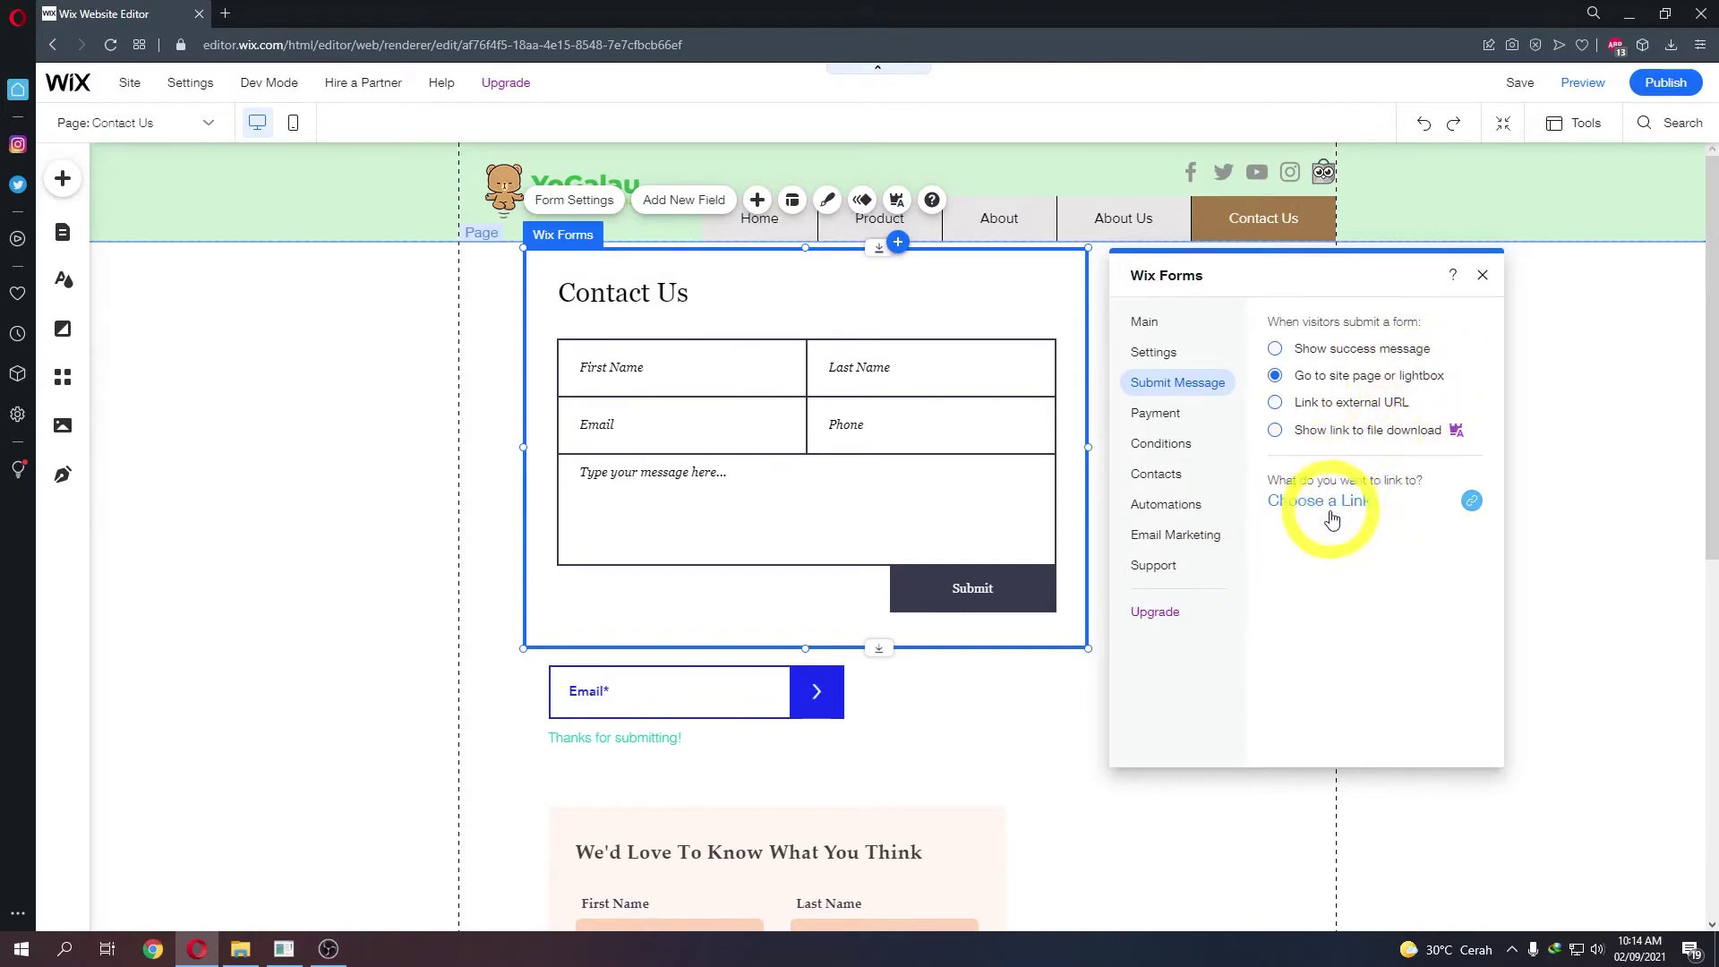
click(1472, 502)
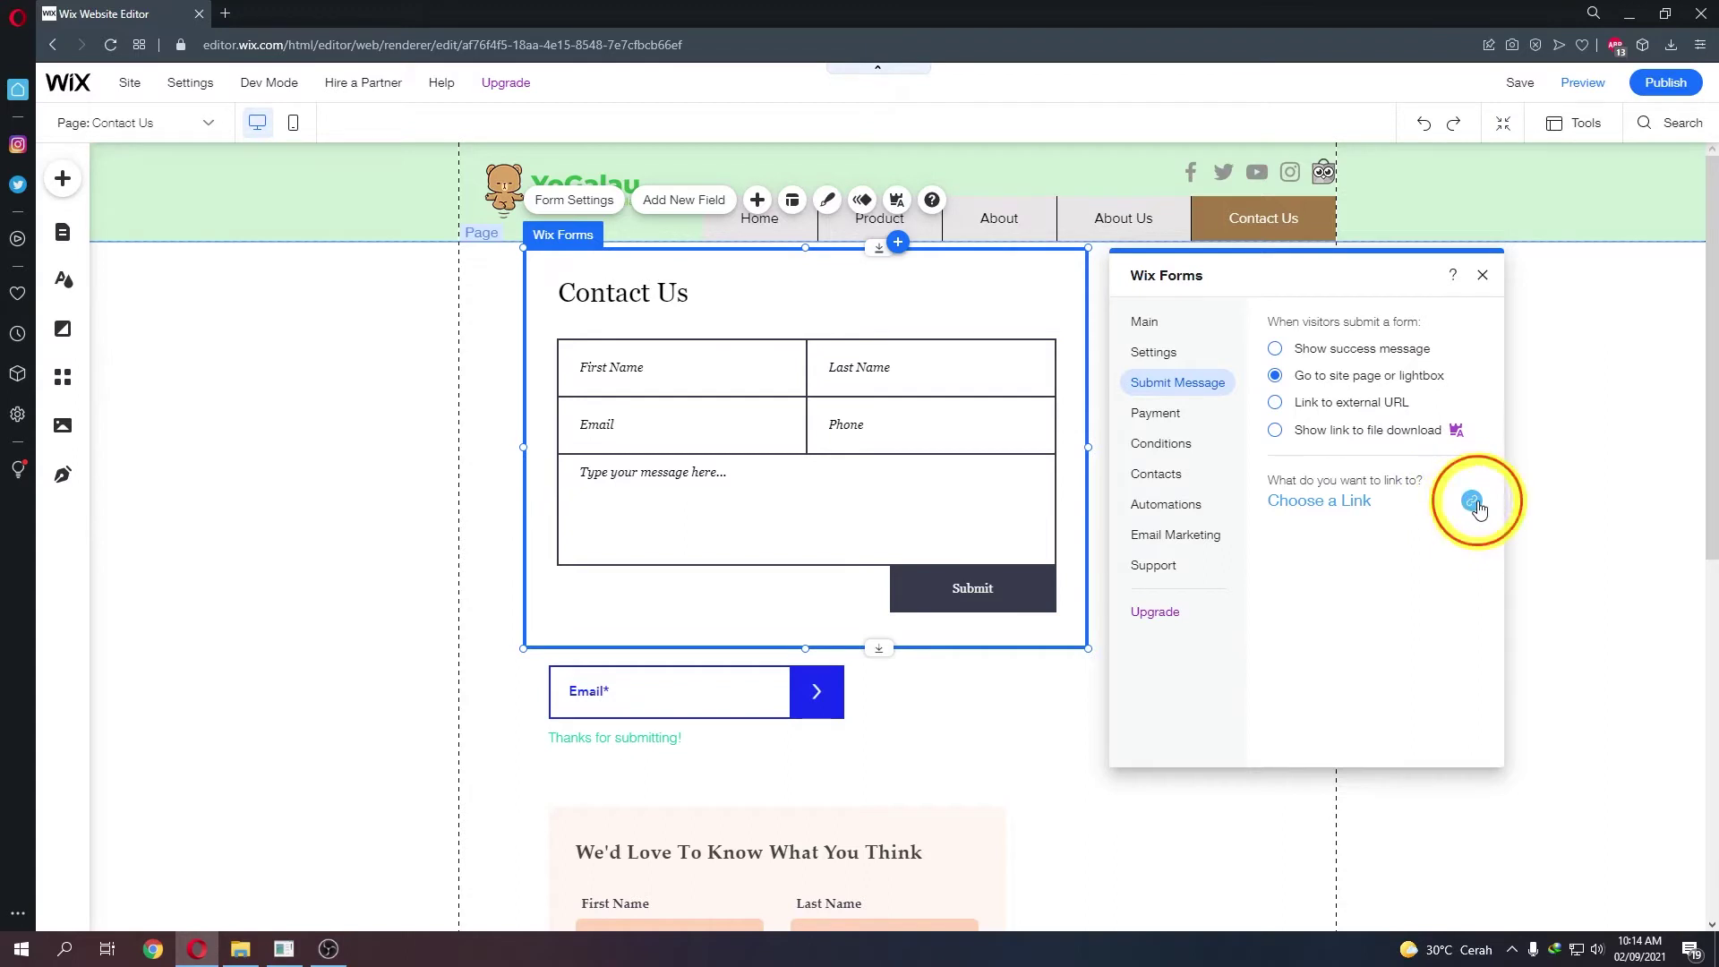
click(703, 438)
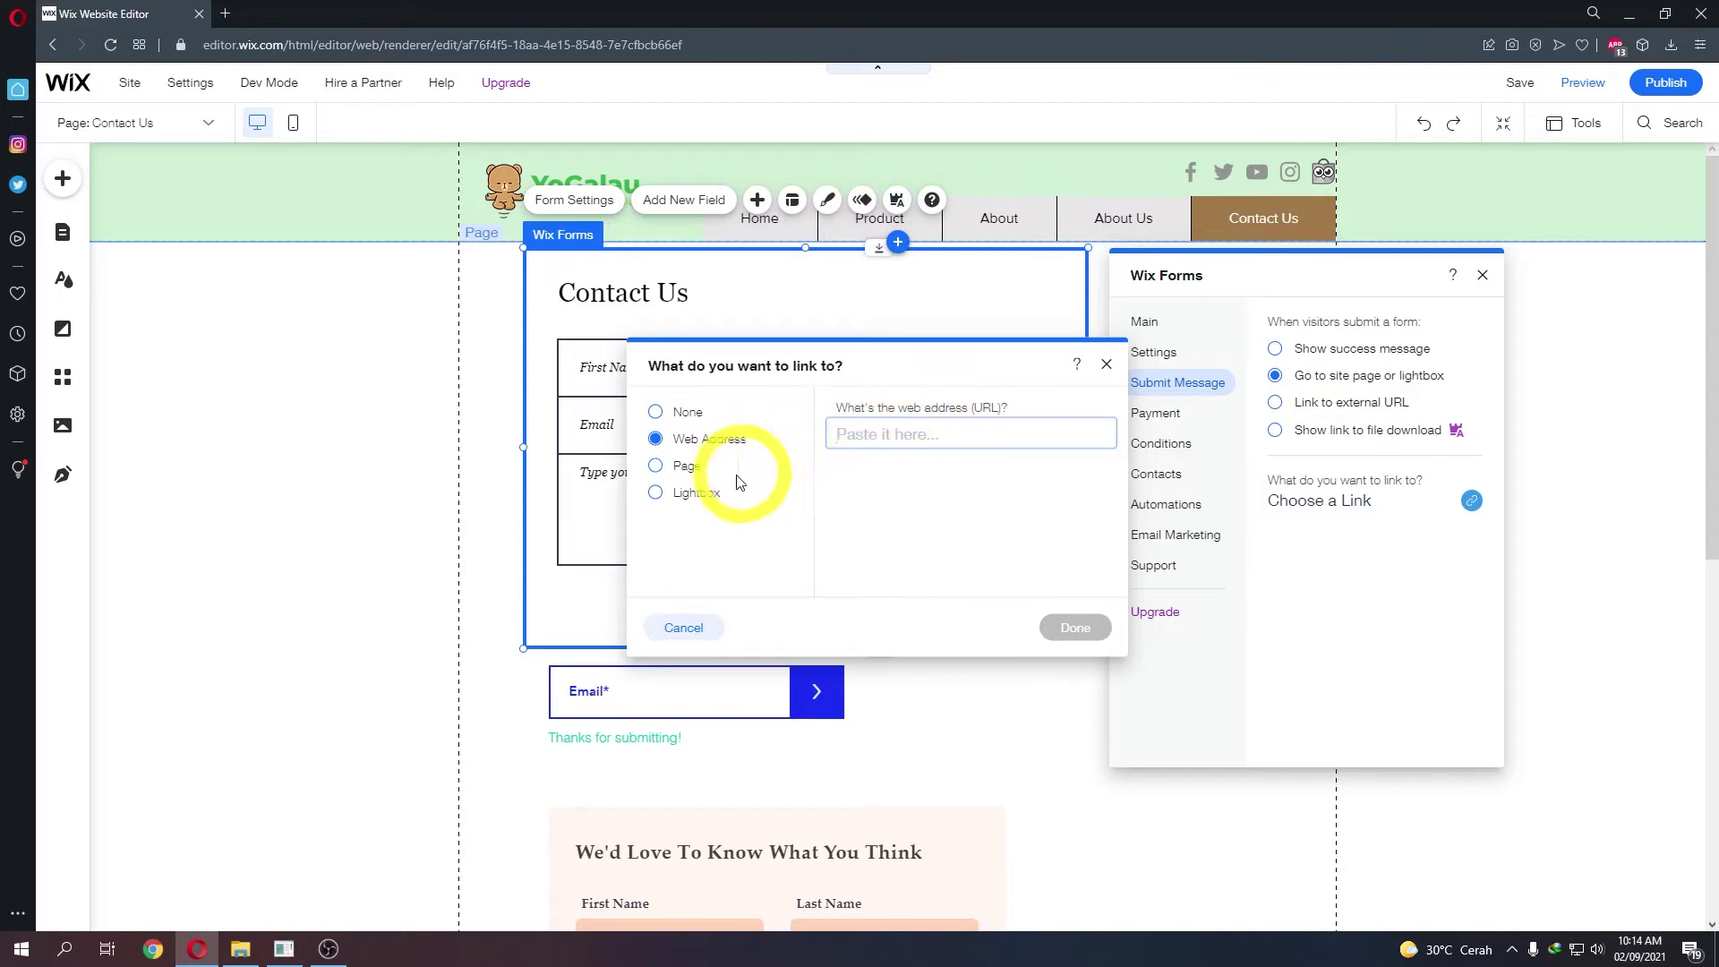
click(684, 467)
click(725, 501)
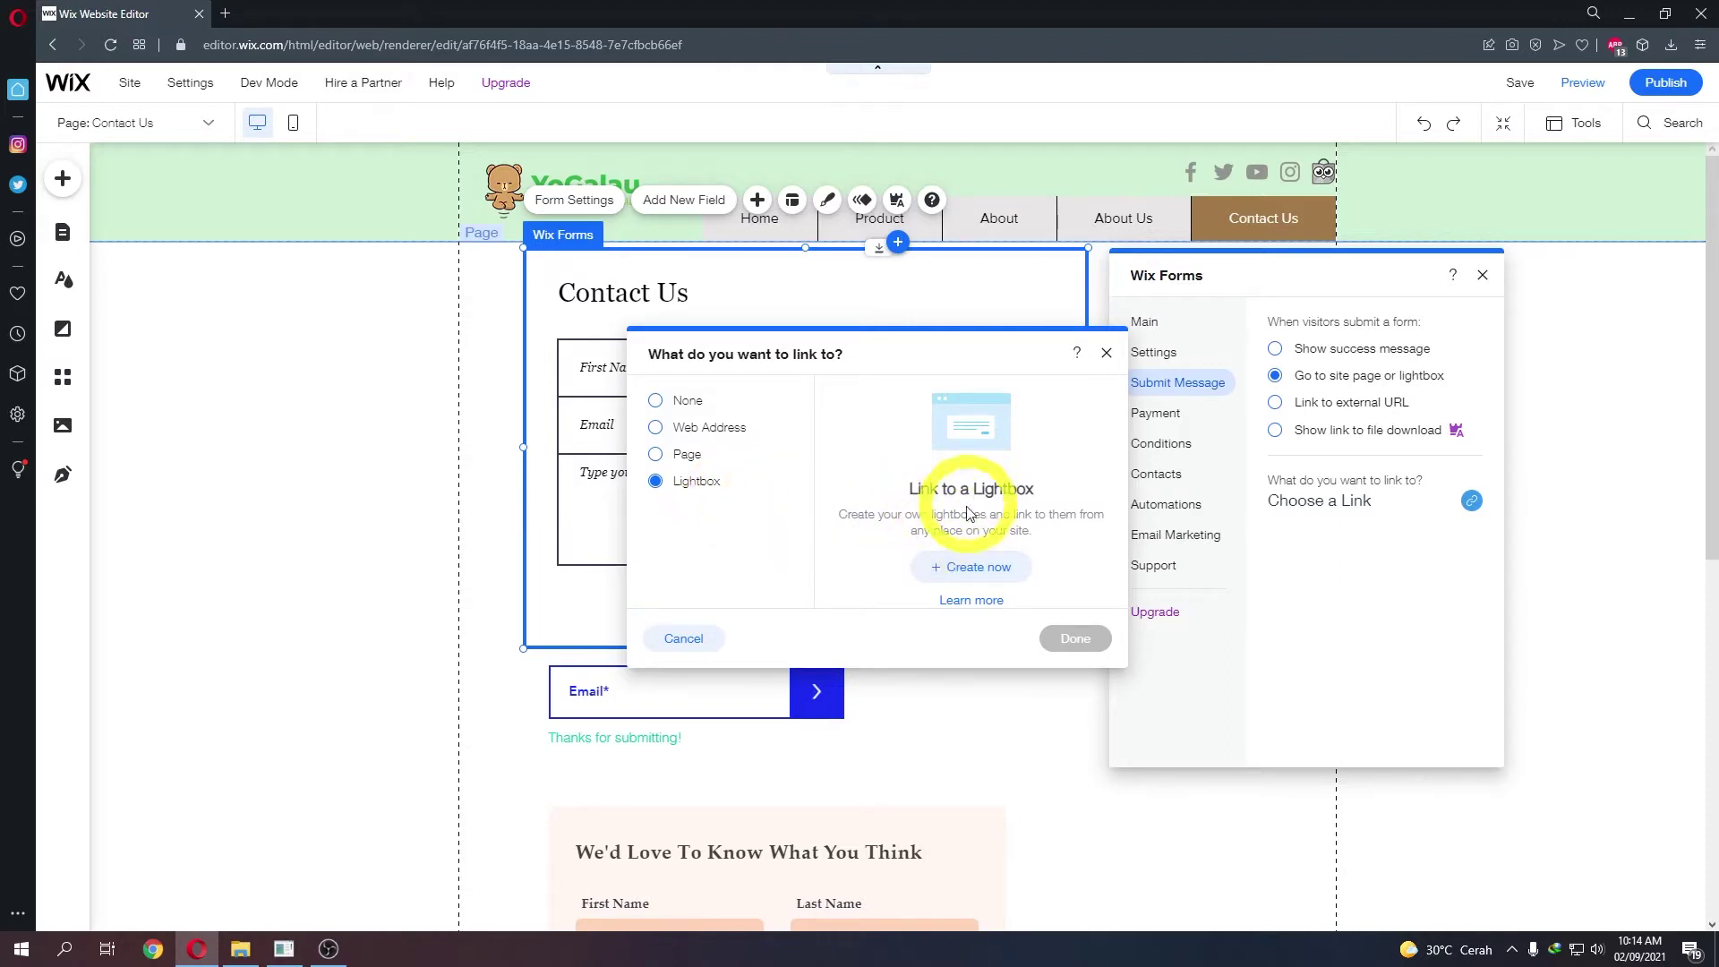
click(1001, 573)
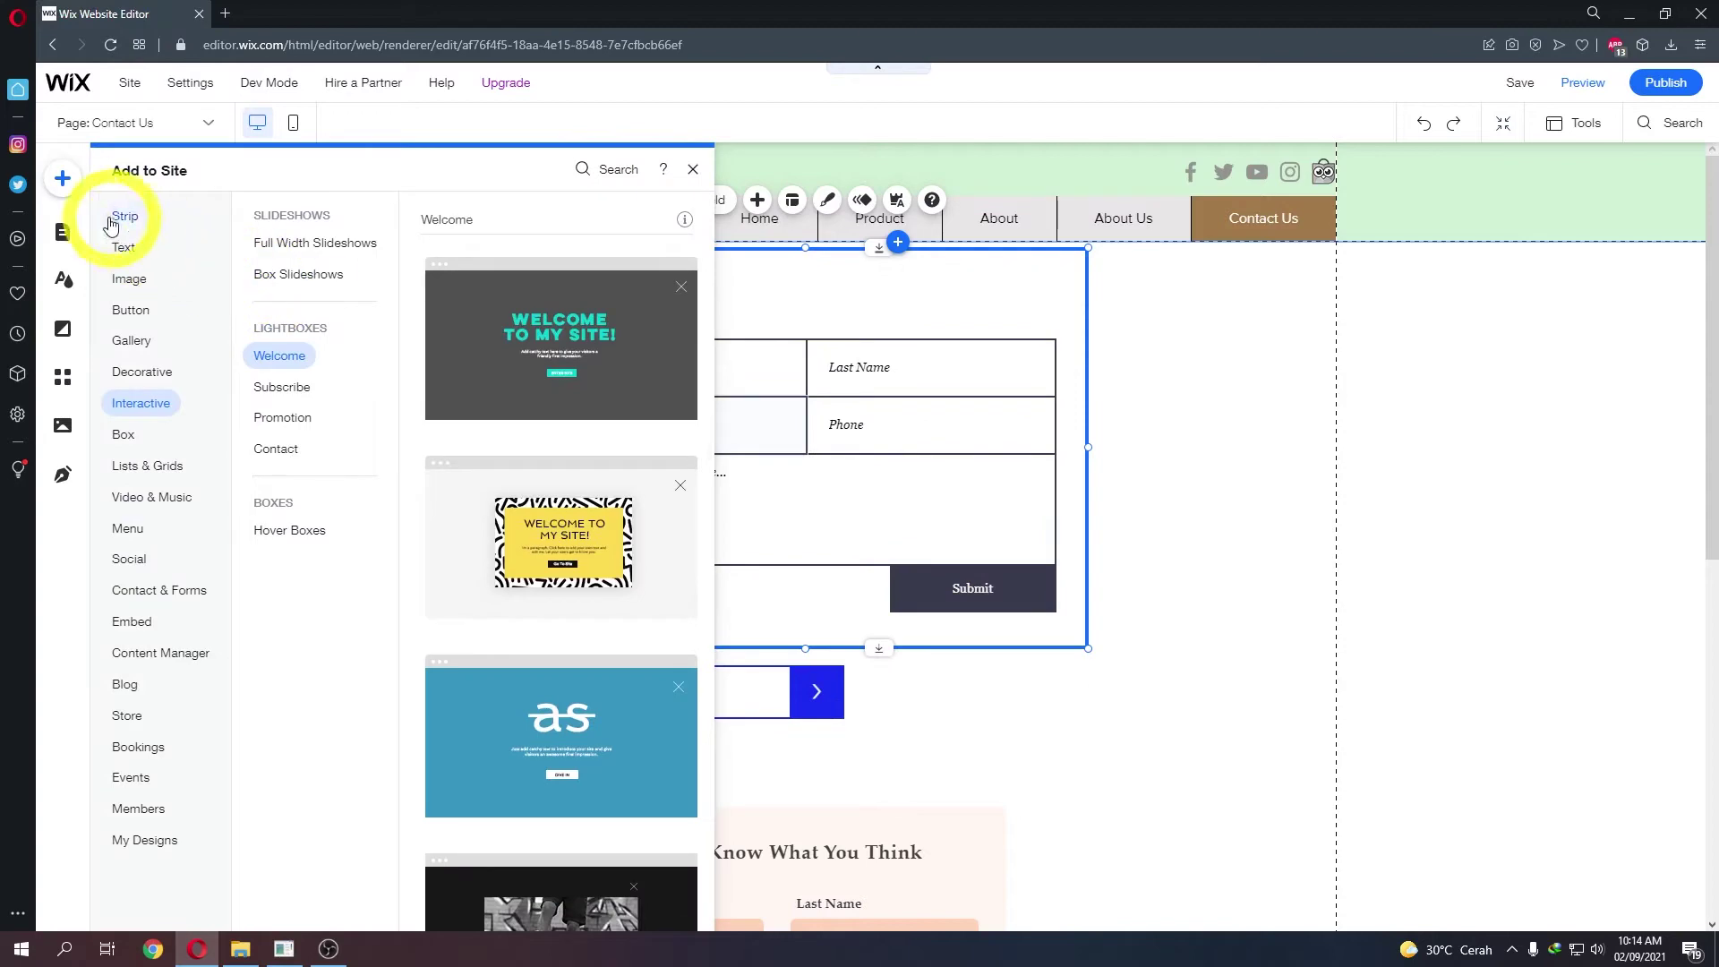
- Browse the interactive lightbox templates for contact, promotion and subscribe, and add the full-screen "Welcome to my site!" lightbox from the Welcome group
click(62, 178)
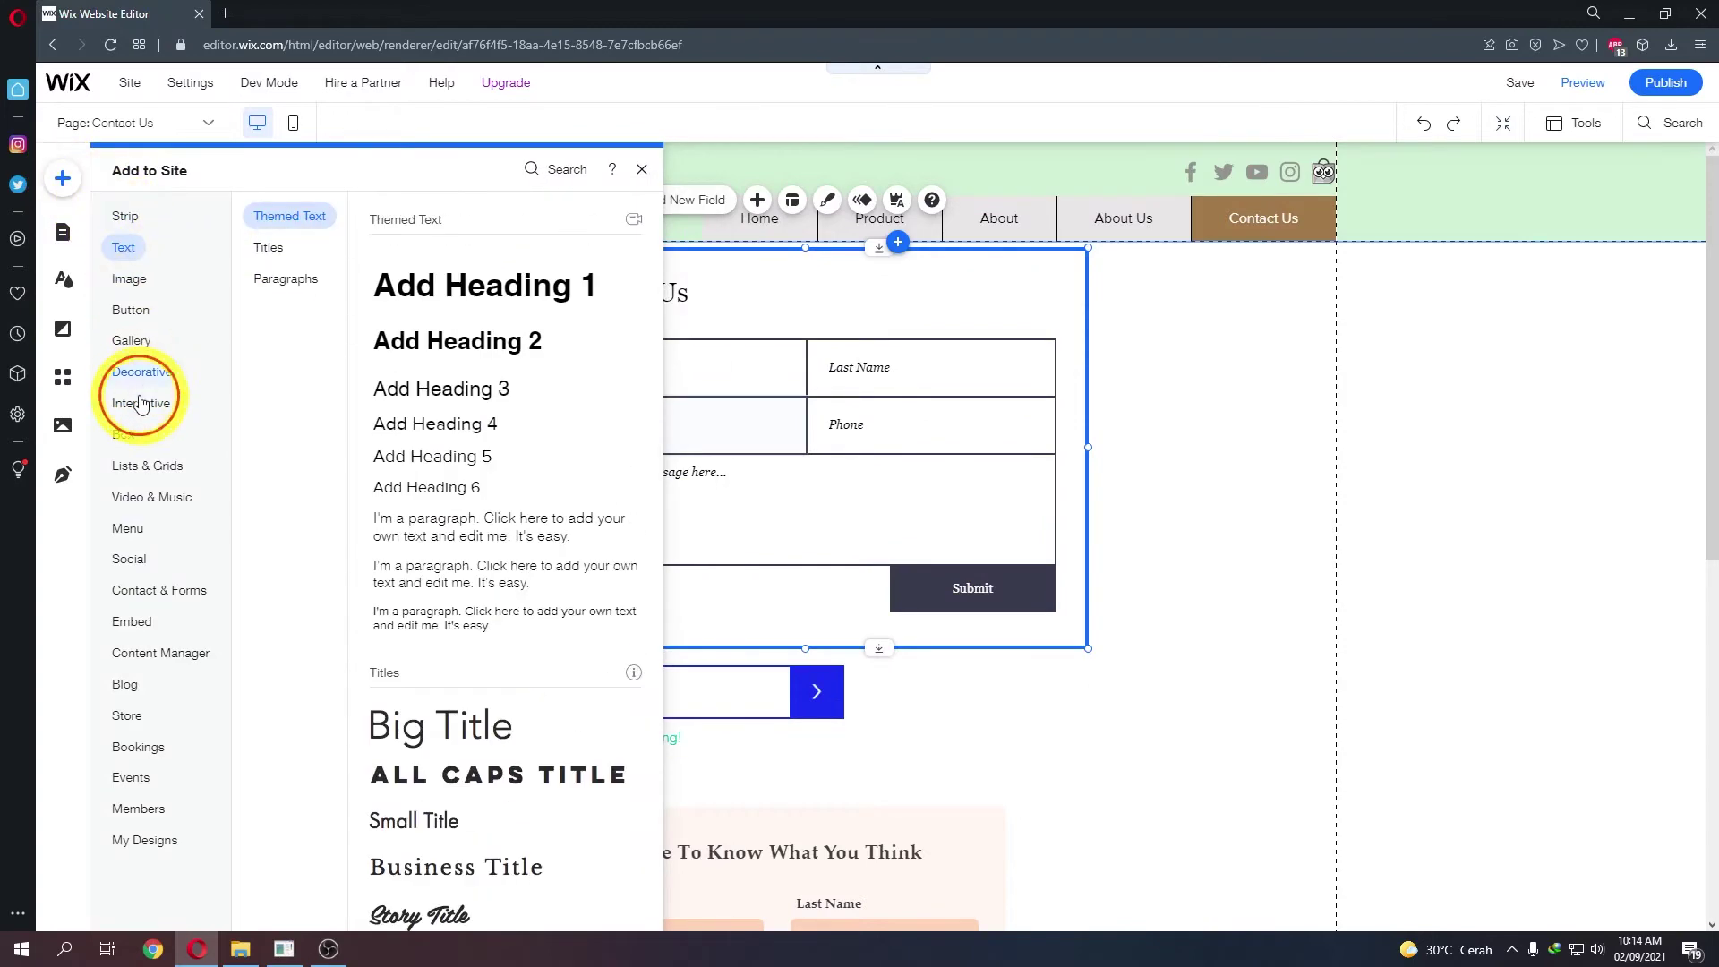
click(140, 402)
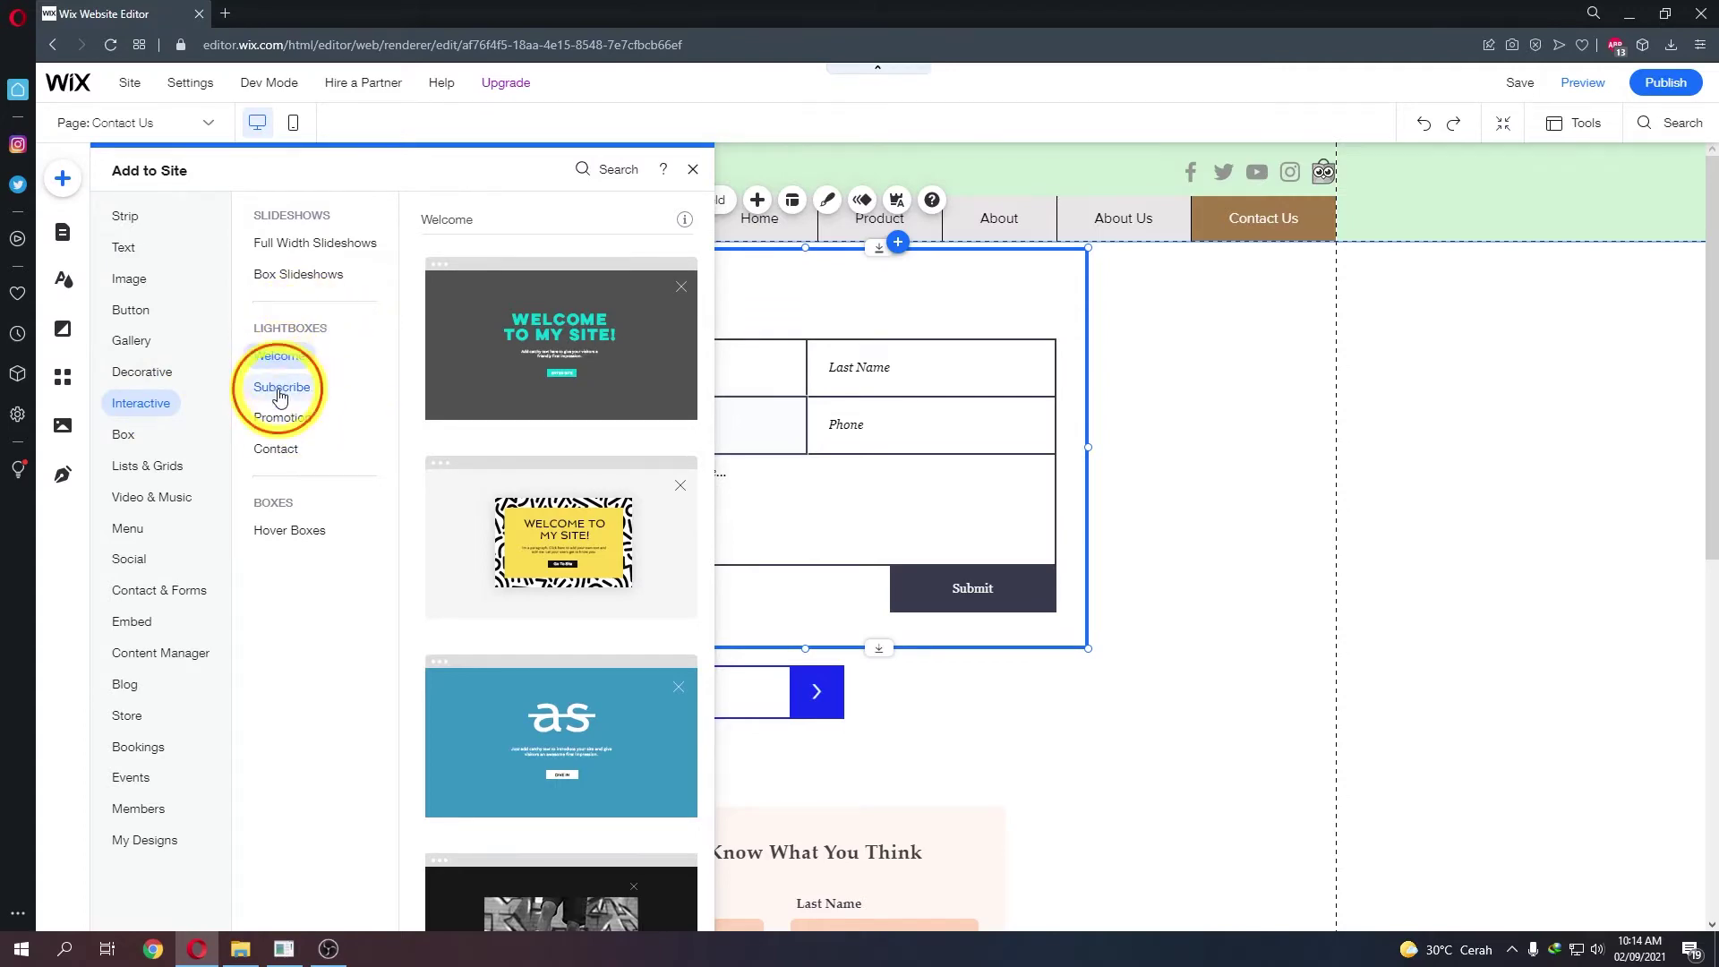
click(282, 450)
click(299, 419)
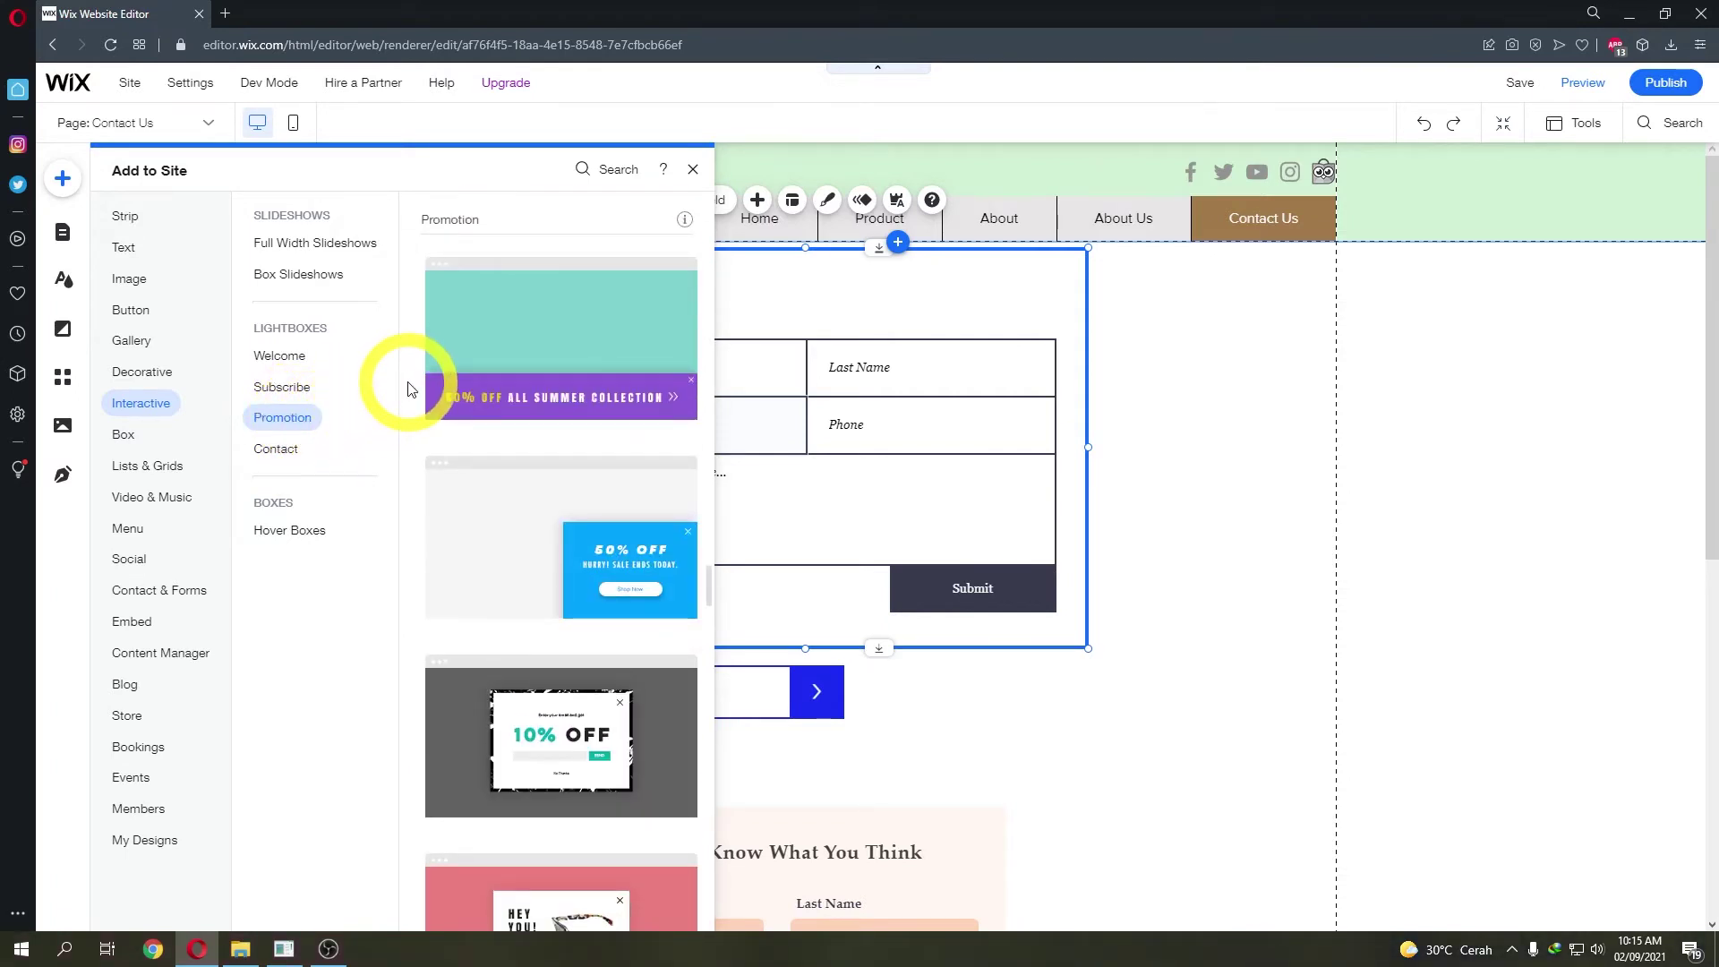
click(301, 388)
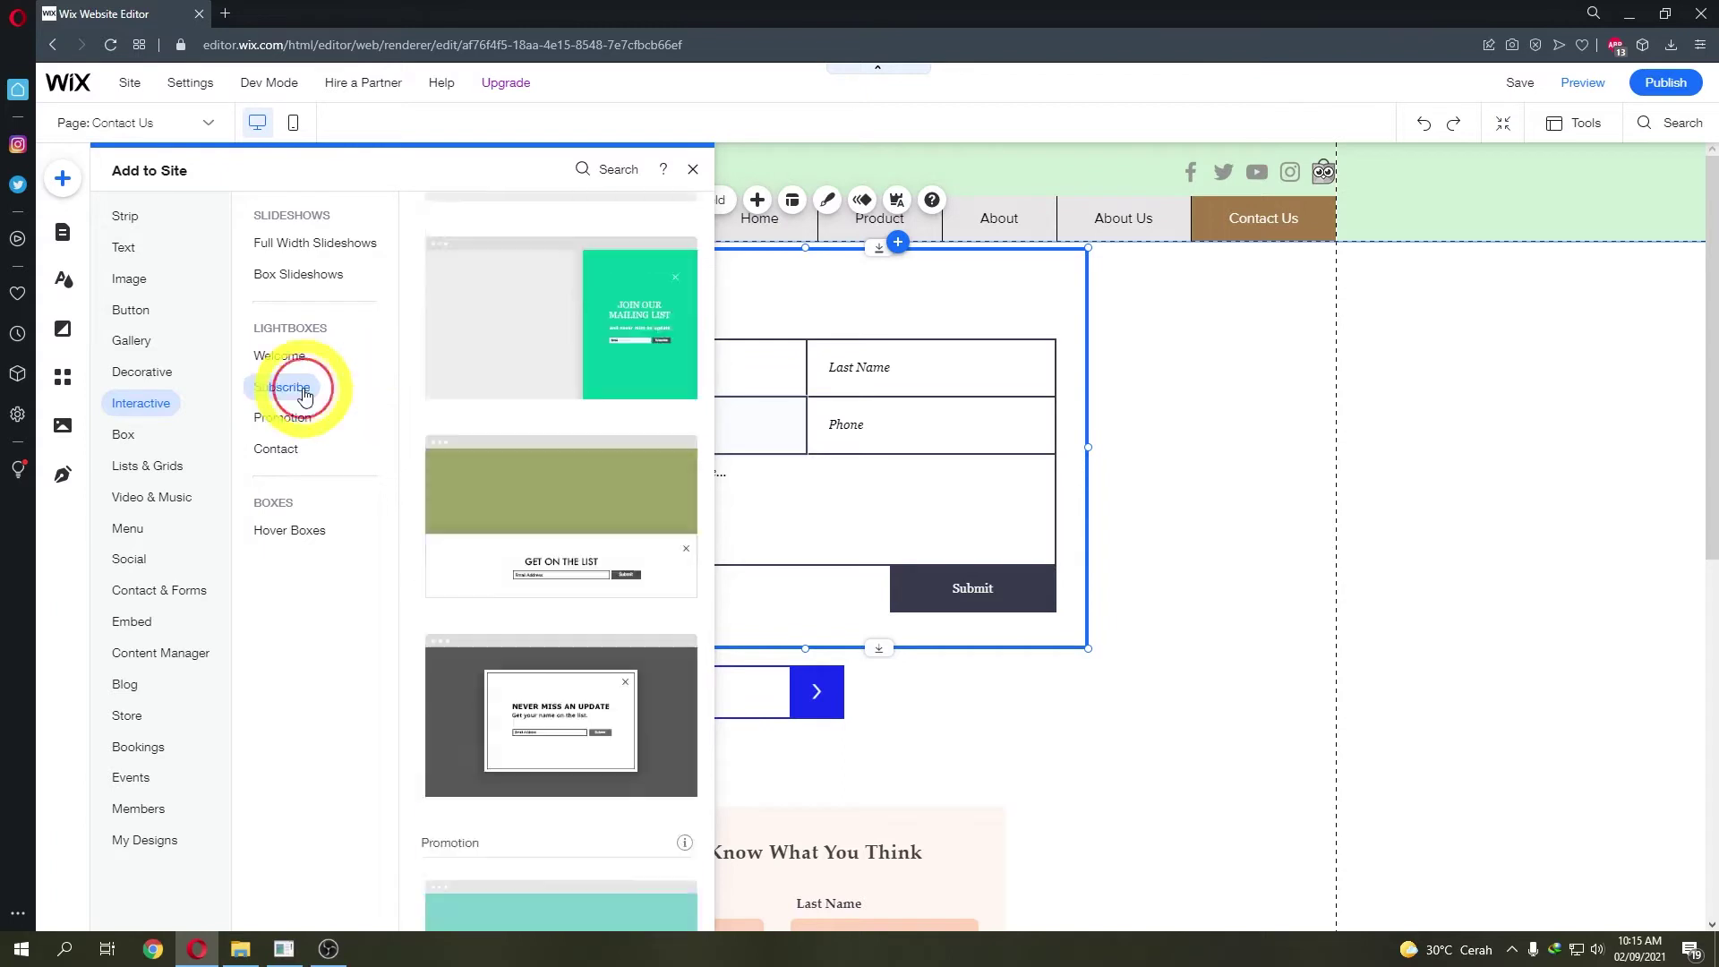
click(303, 365)
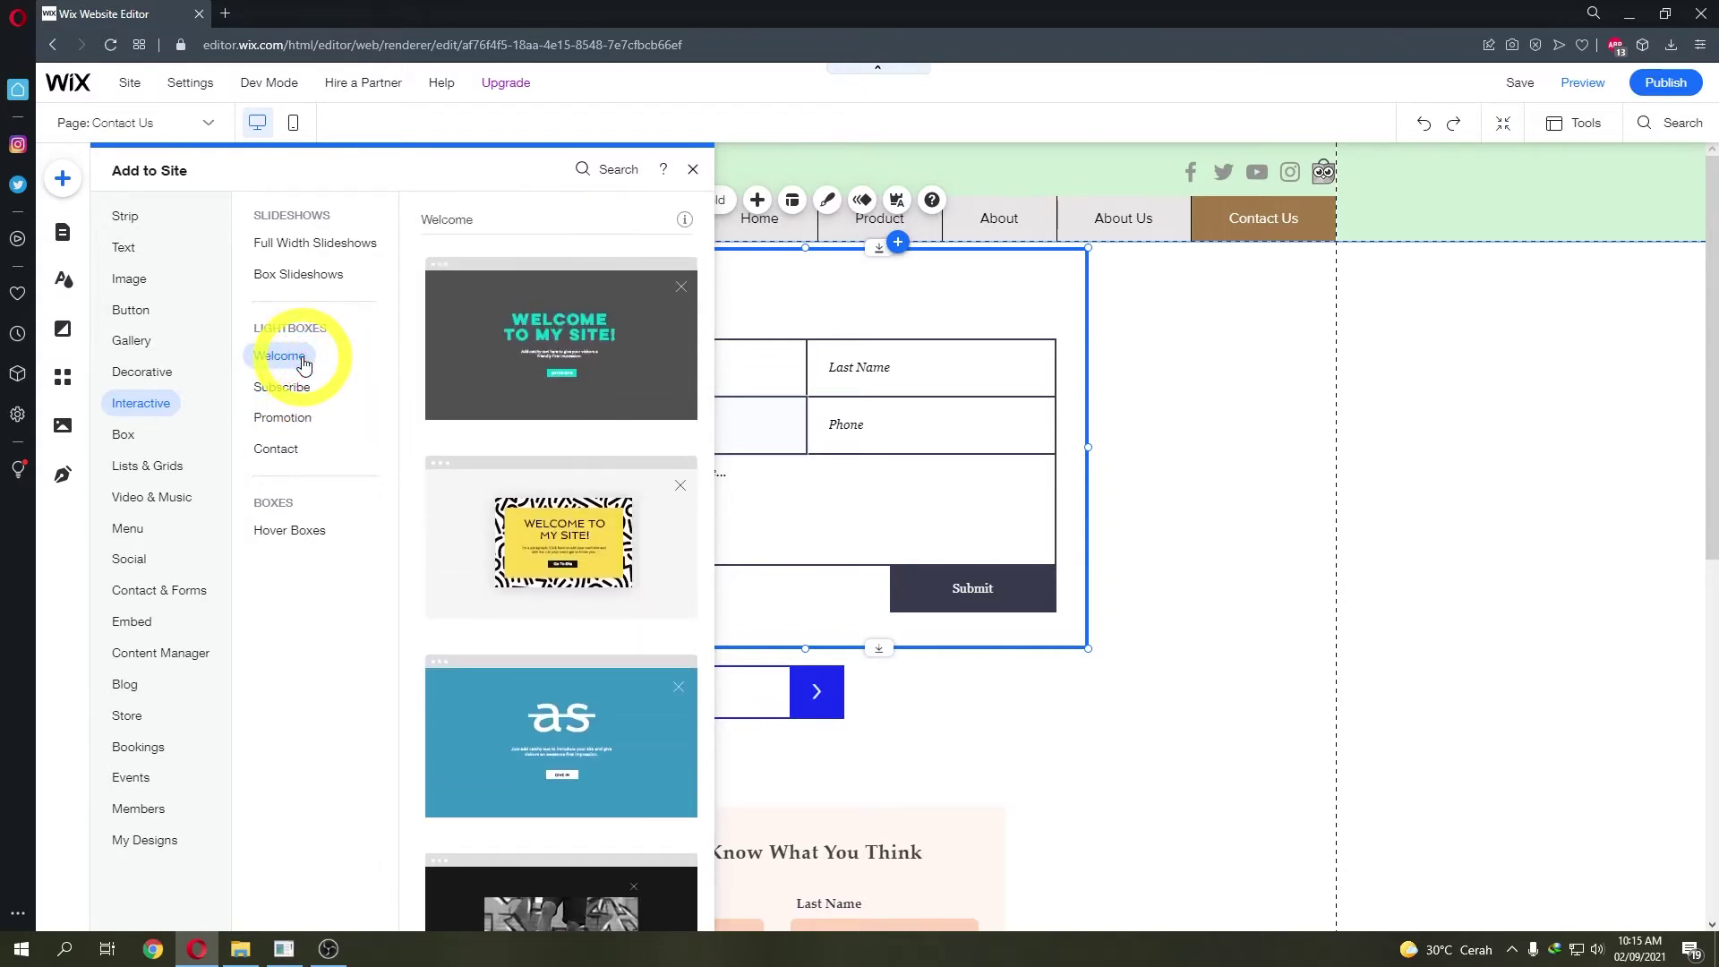
click(564, 322)
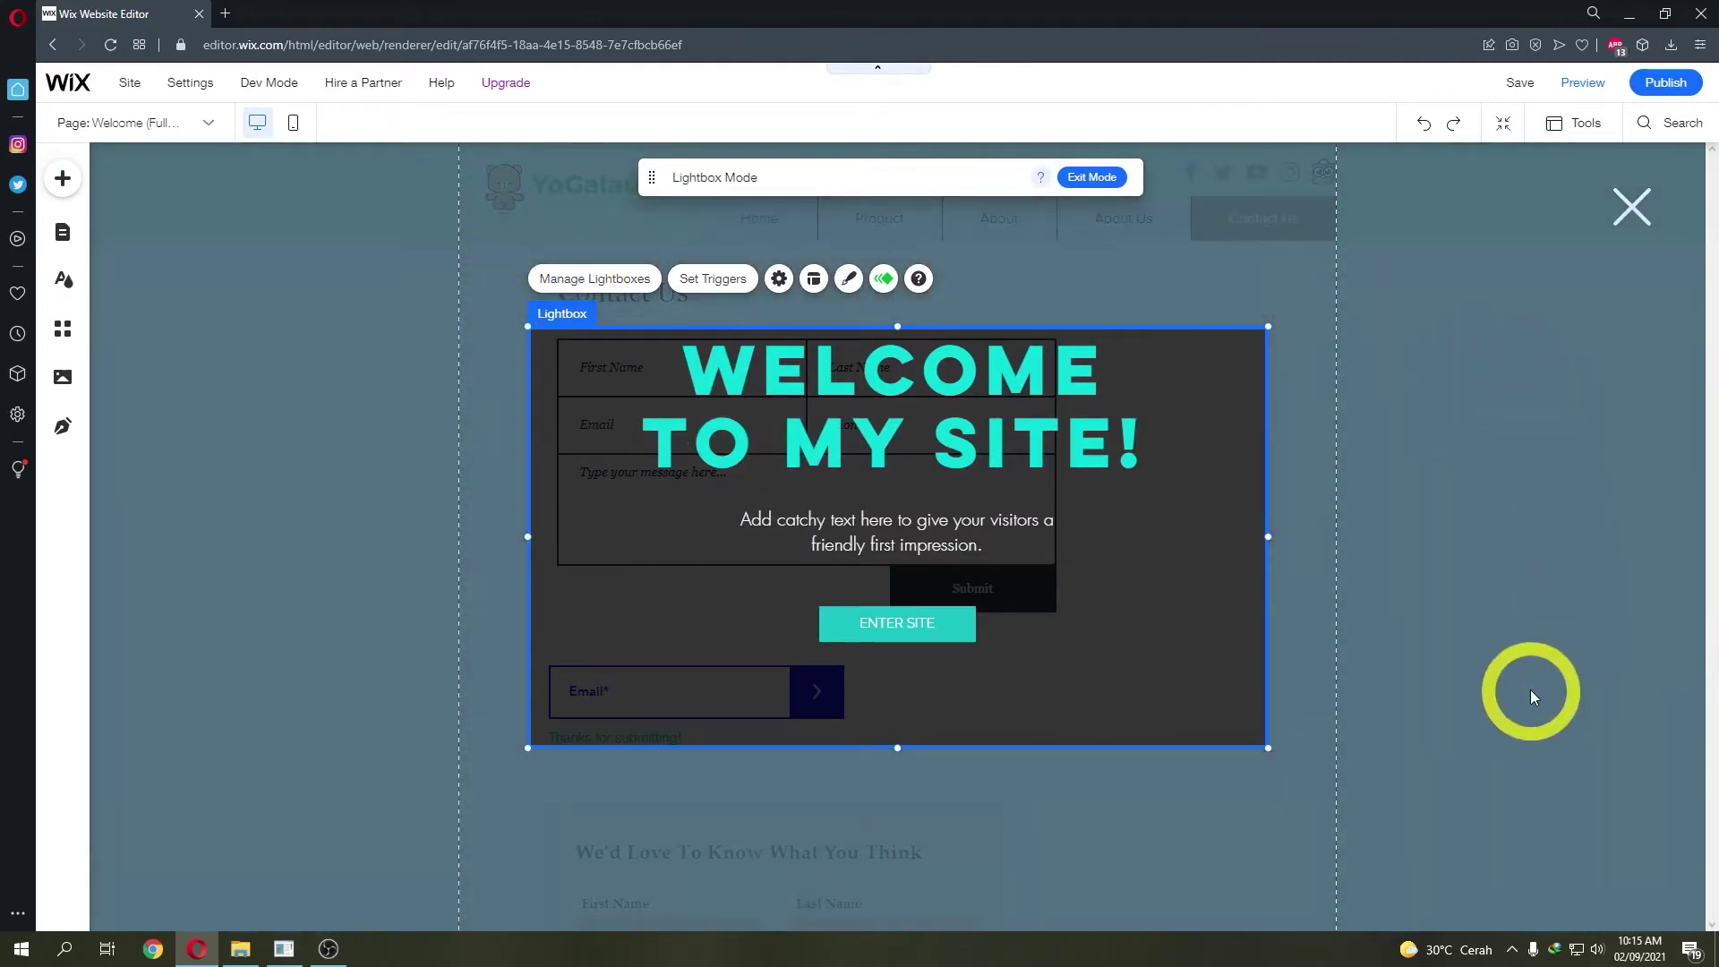
- Replace the lightbox's heading with "Thanks For Submitting"
click(1529, 628)
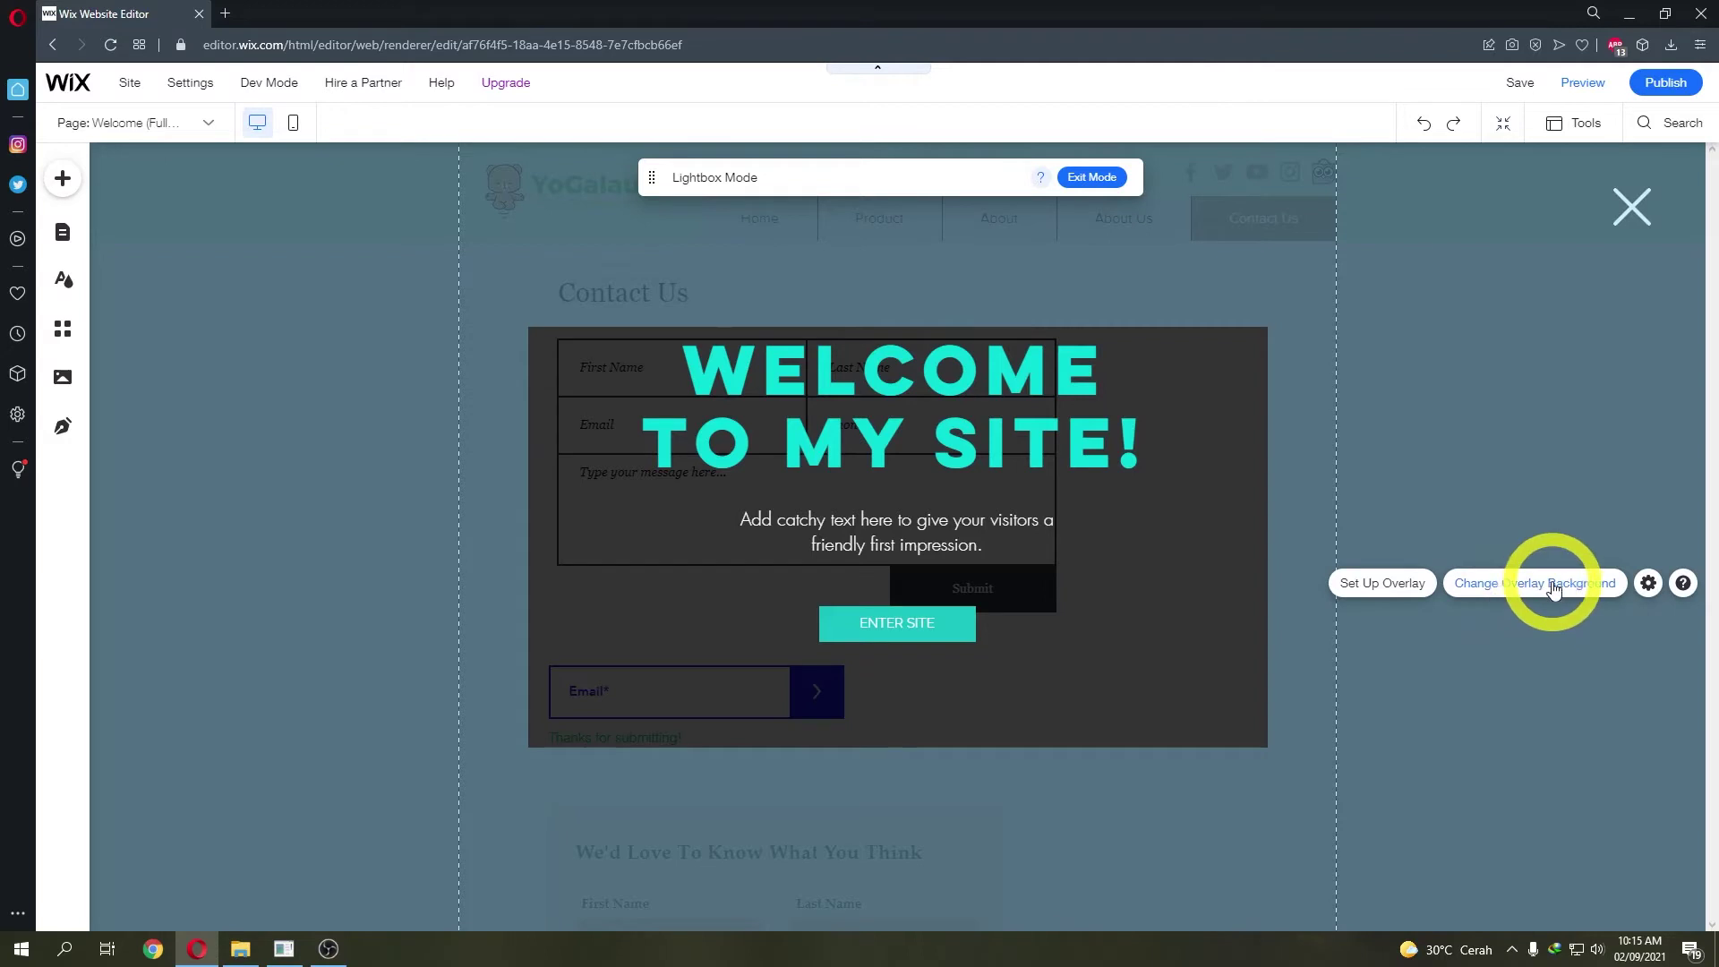
click(978, 364)
double_click(1031, 374)
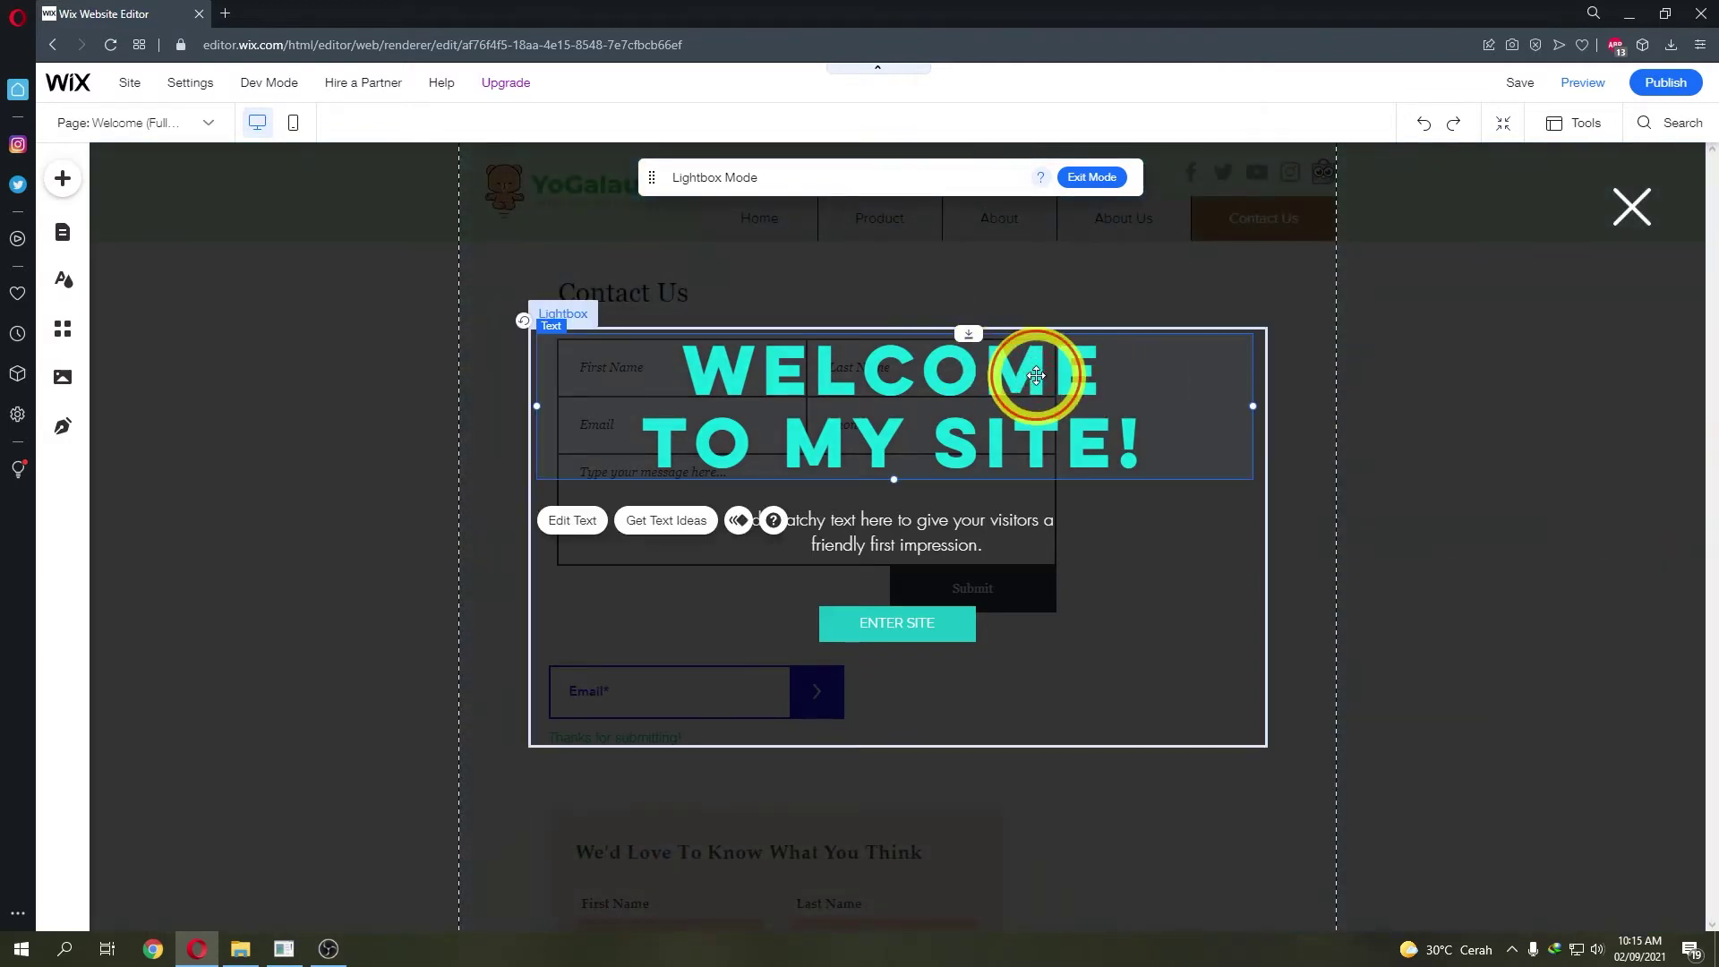
text(Thanks For Submitting)
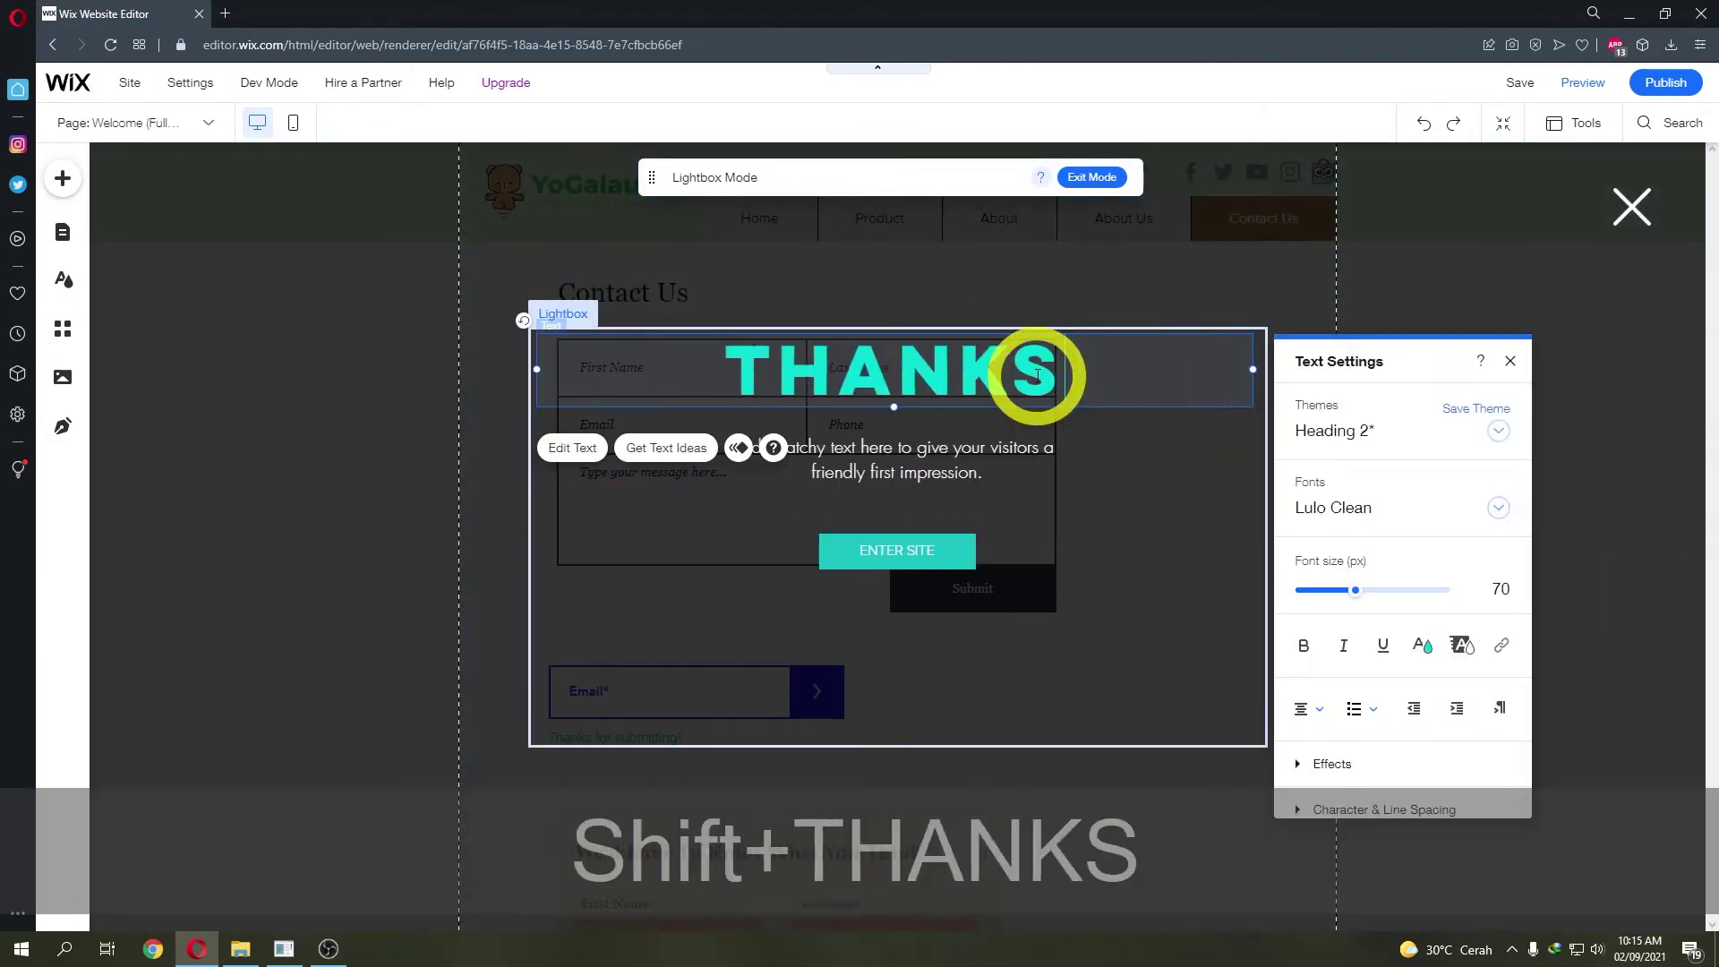
- Change the lightbox's paragraph to "Check Our Discounted Products" and its button label to "GO"
click(913, 537)
double_click(918, 530)
text(Check Our Discounted Products)
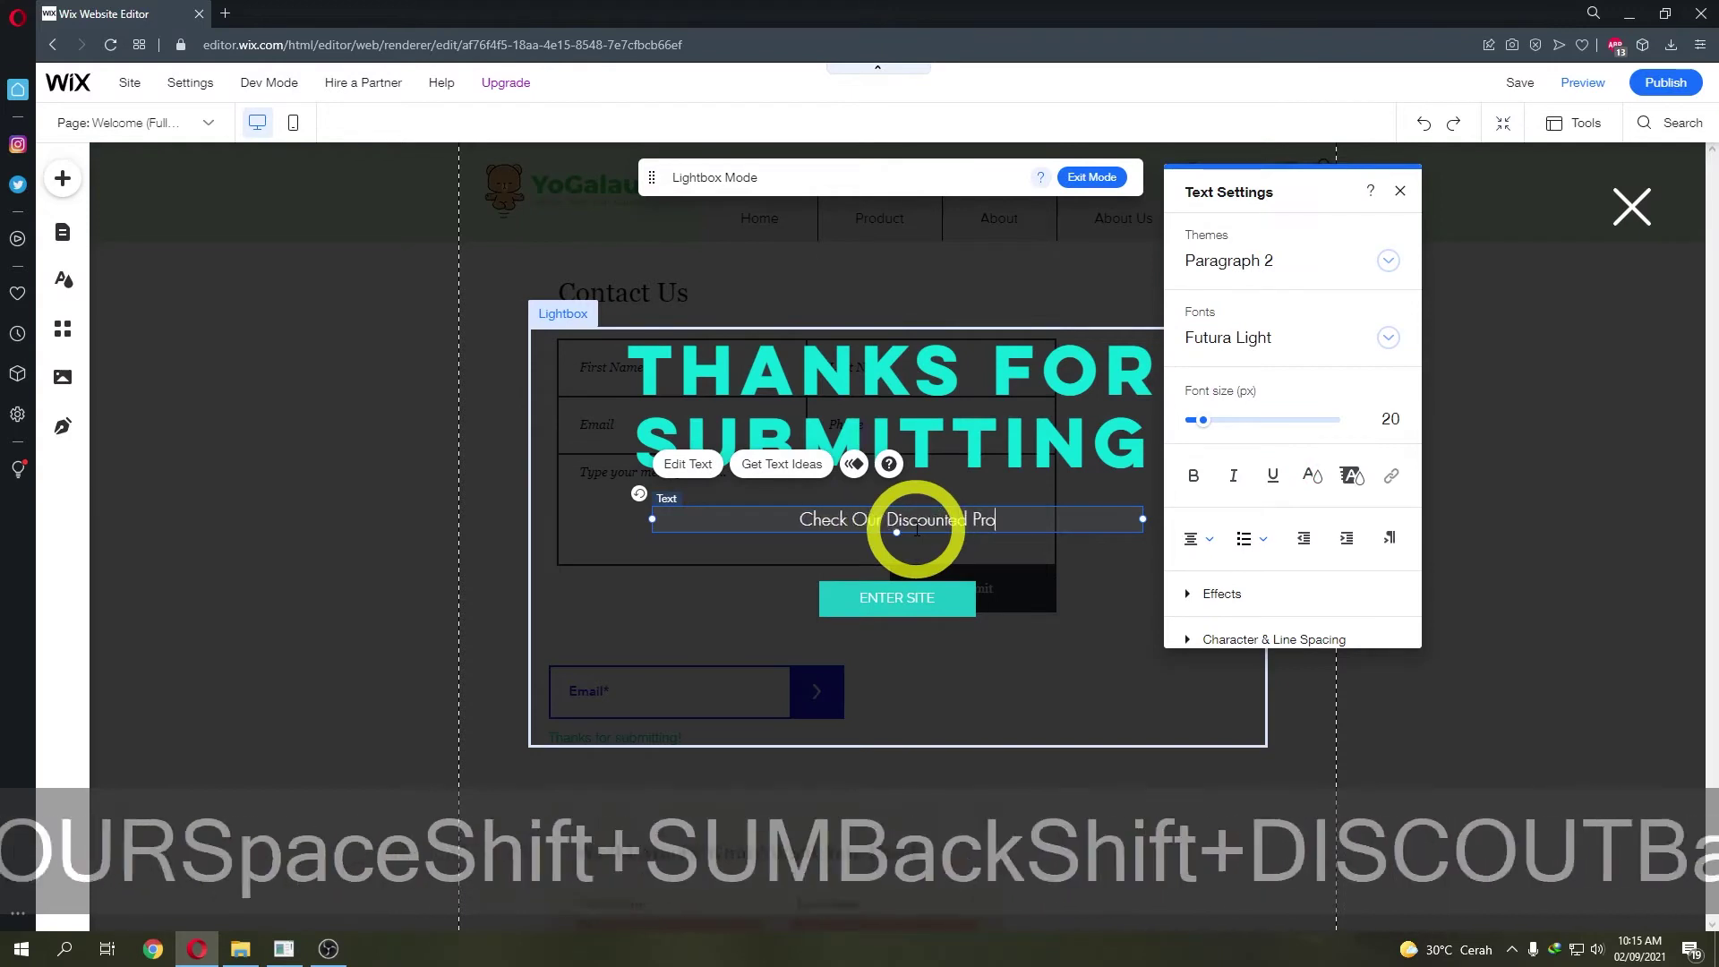
click(897, 597)
click(851, 529)
text(GO)
- Inspect the lightbox's heading, paragraph and button by selecting each one in turn
click(1093, 421)
click(1079, 417)
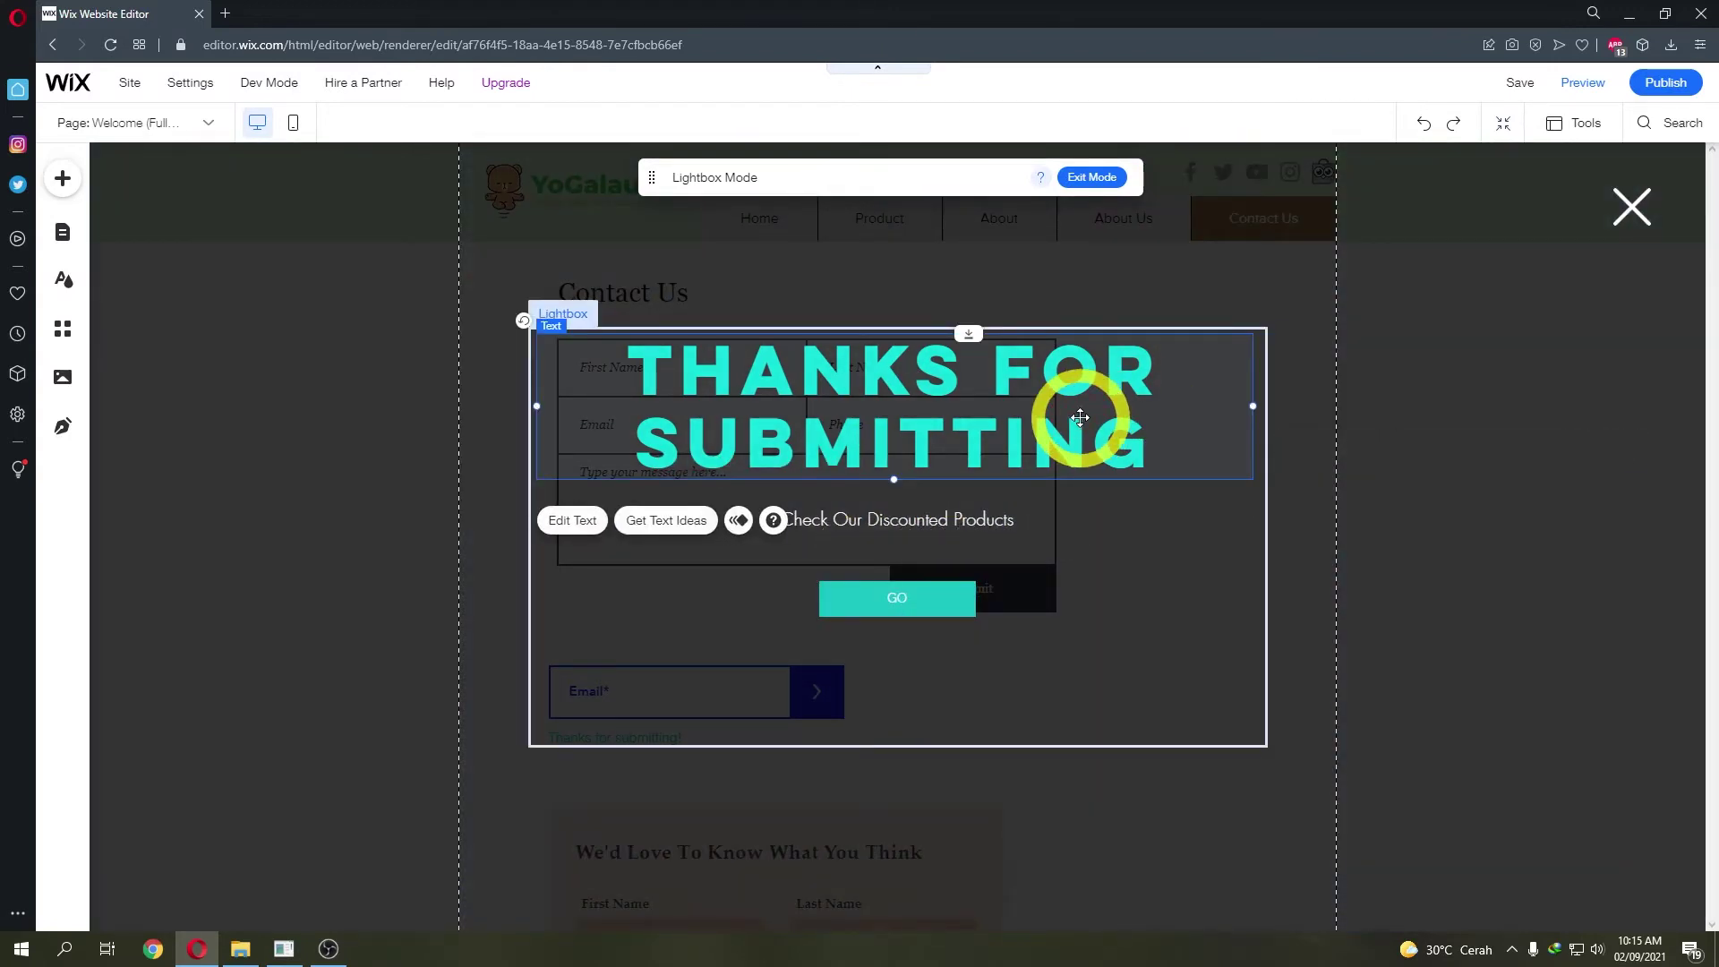
click(1009, 519)
click(958, 596)
click(1049, 426)
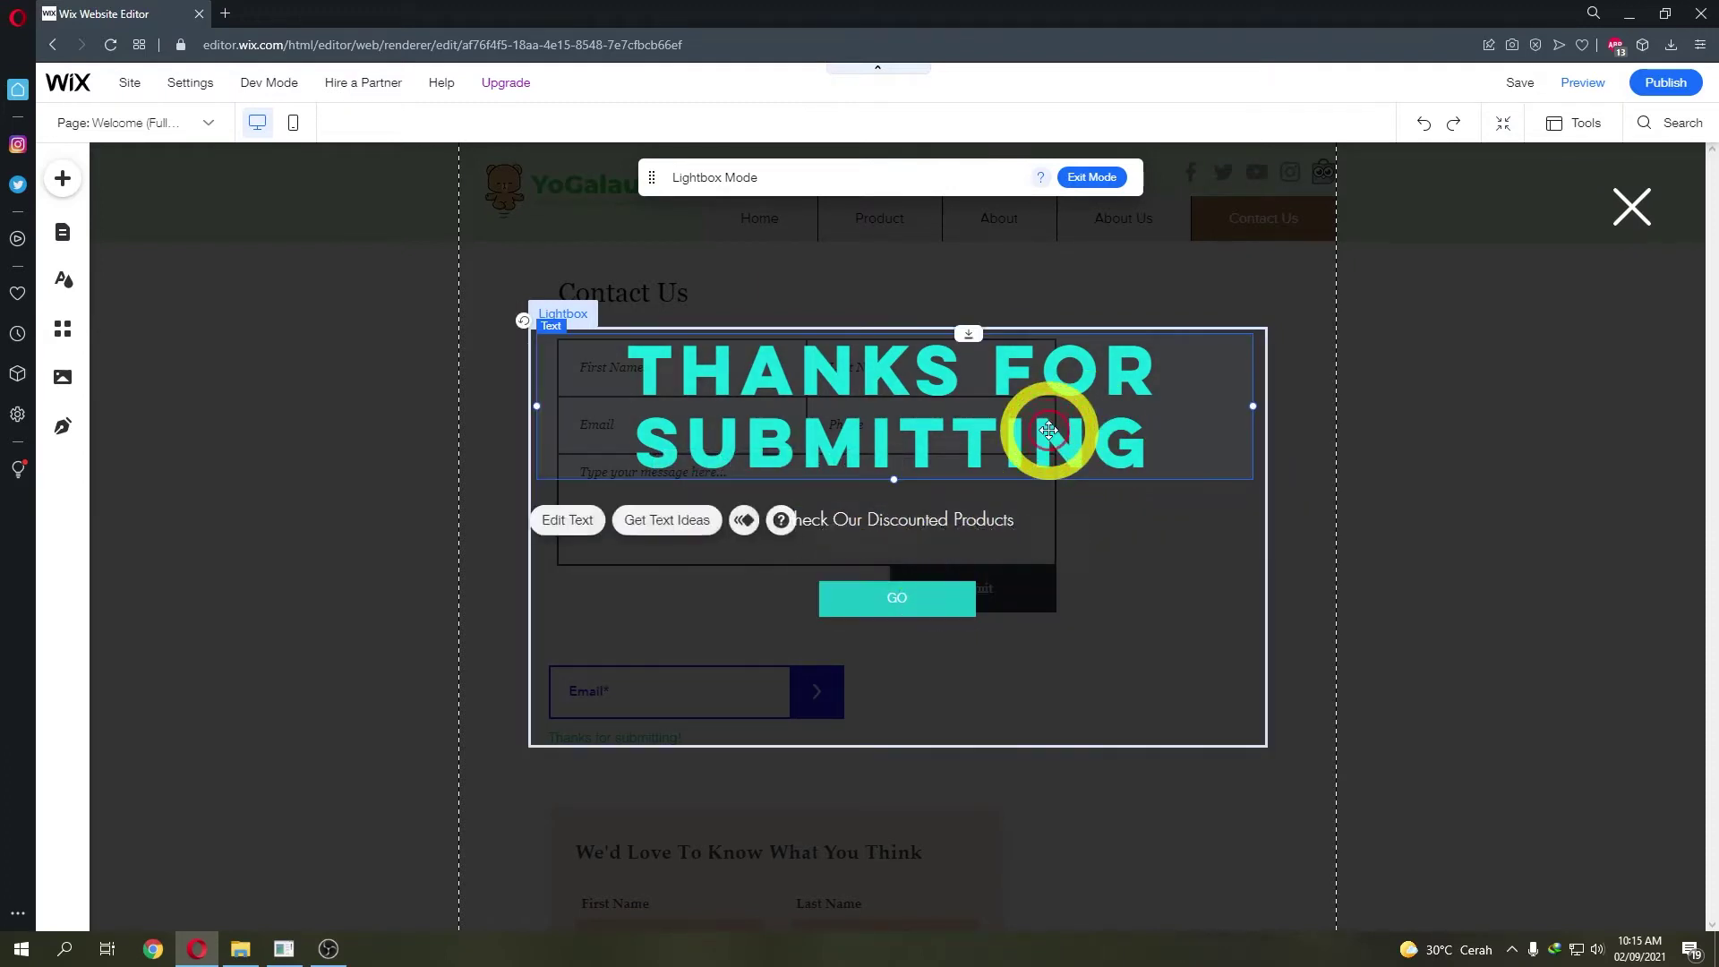
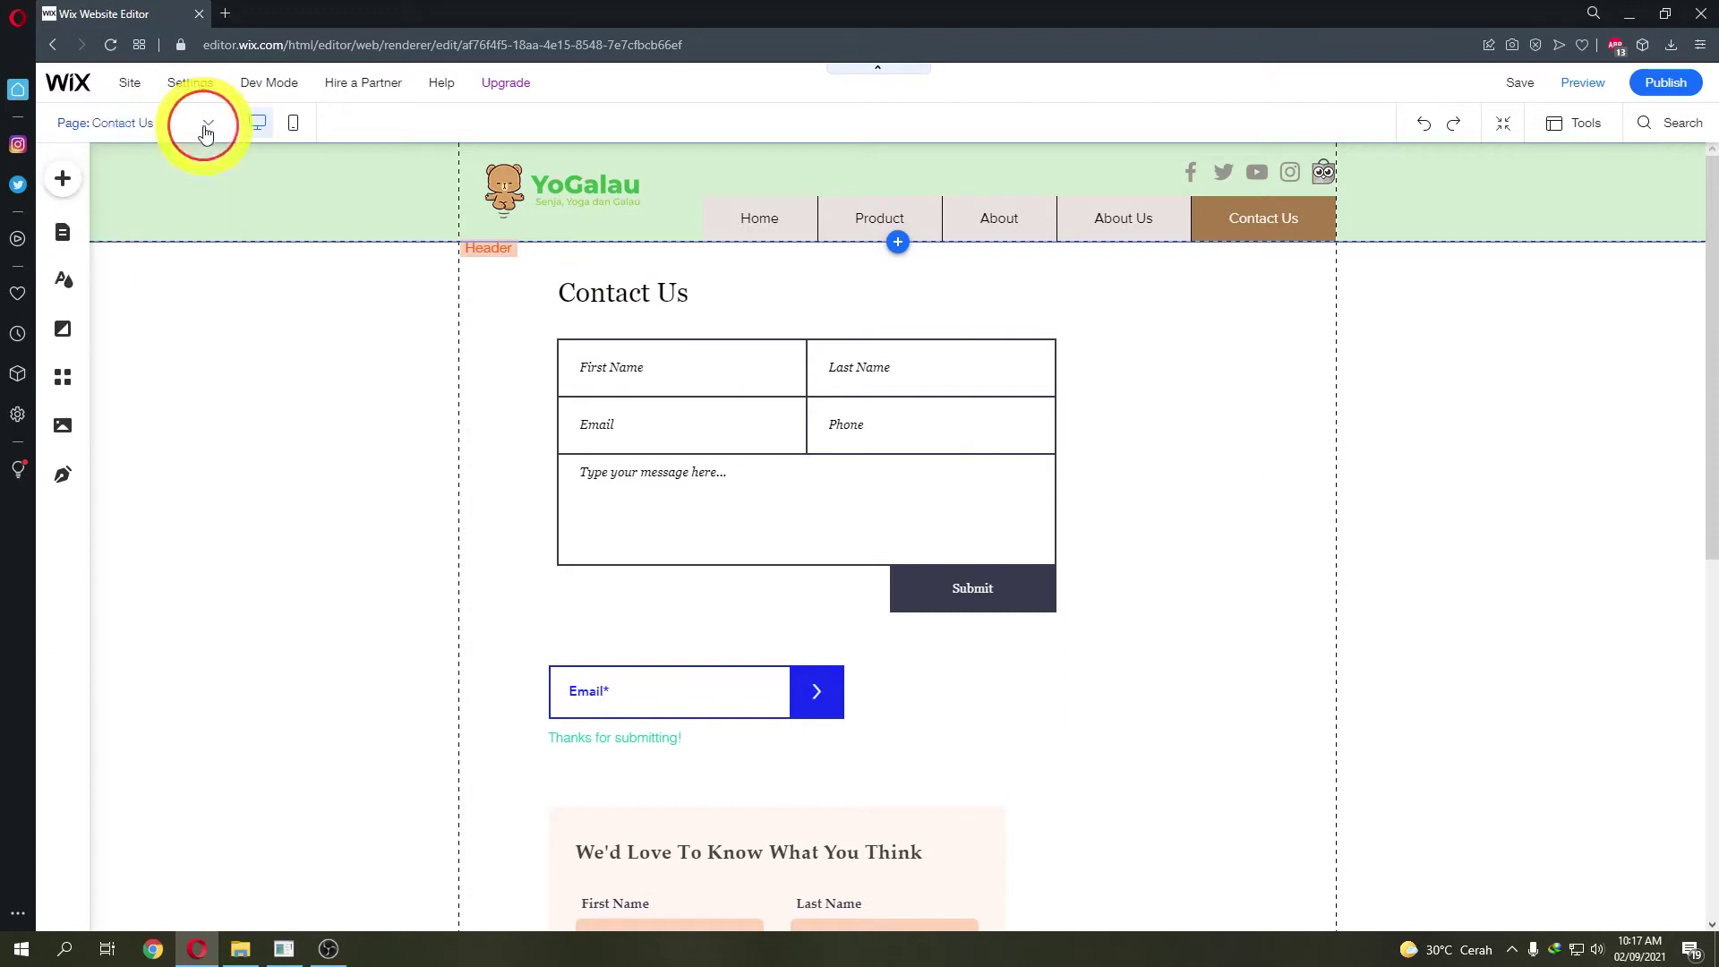
- View the Welcome (Full Screen) lightbox through the editor's page selector, and return to the Contact Us page
click(62, 232)
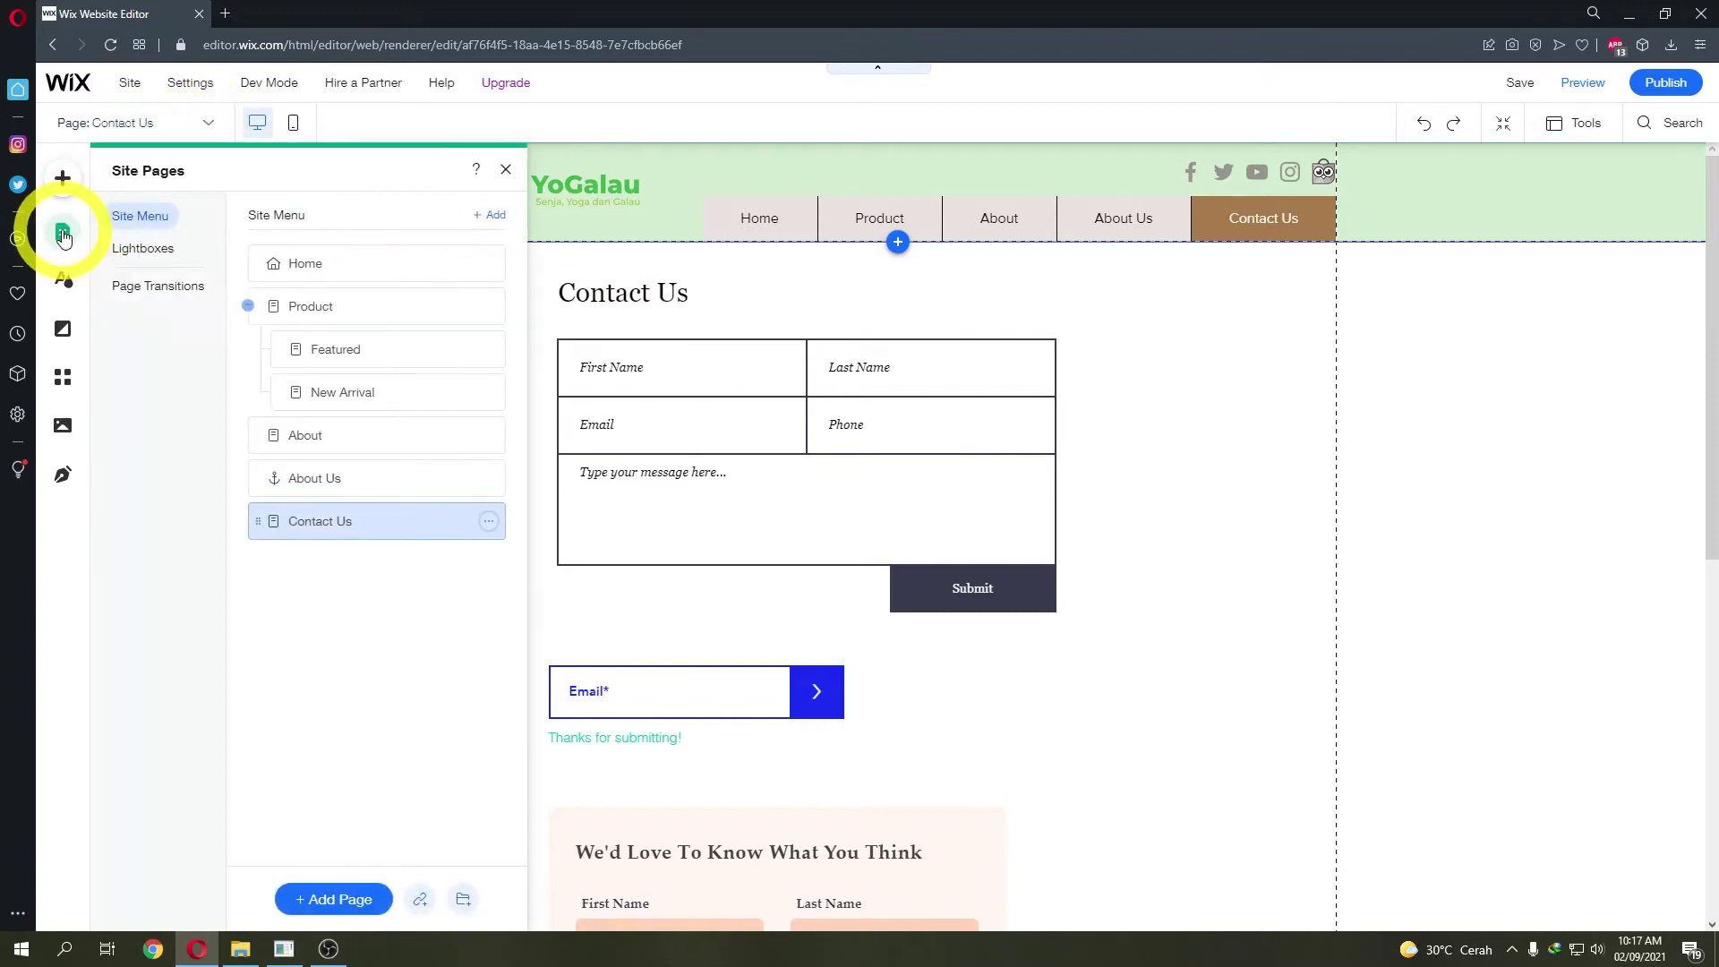
click(65, 232)
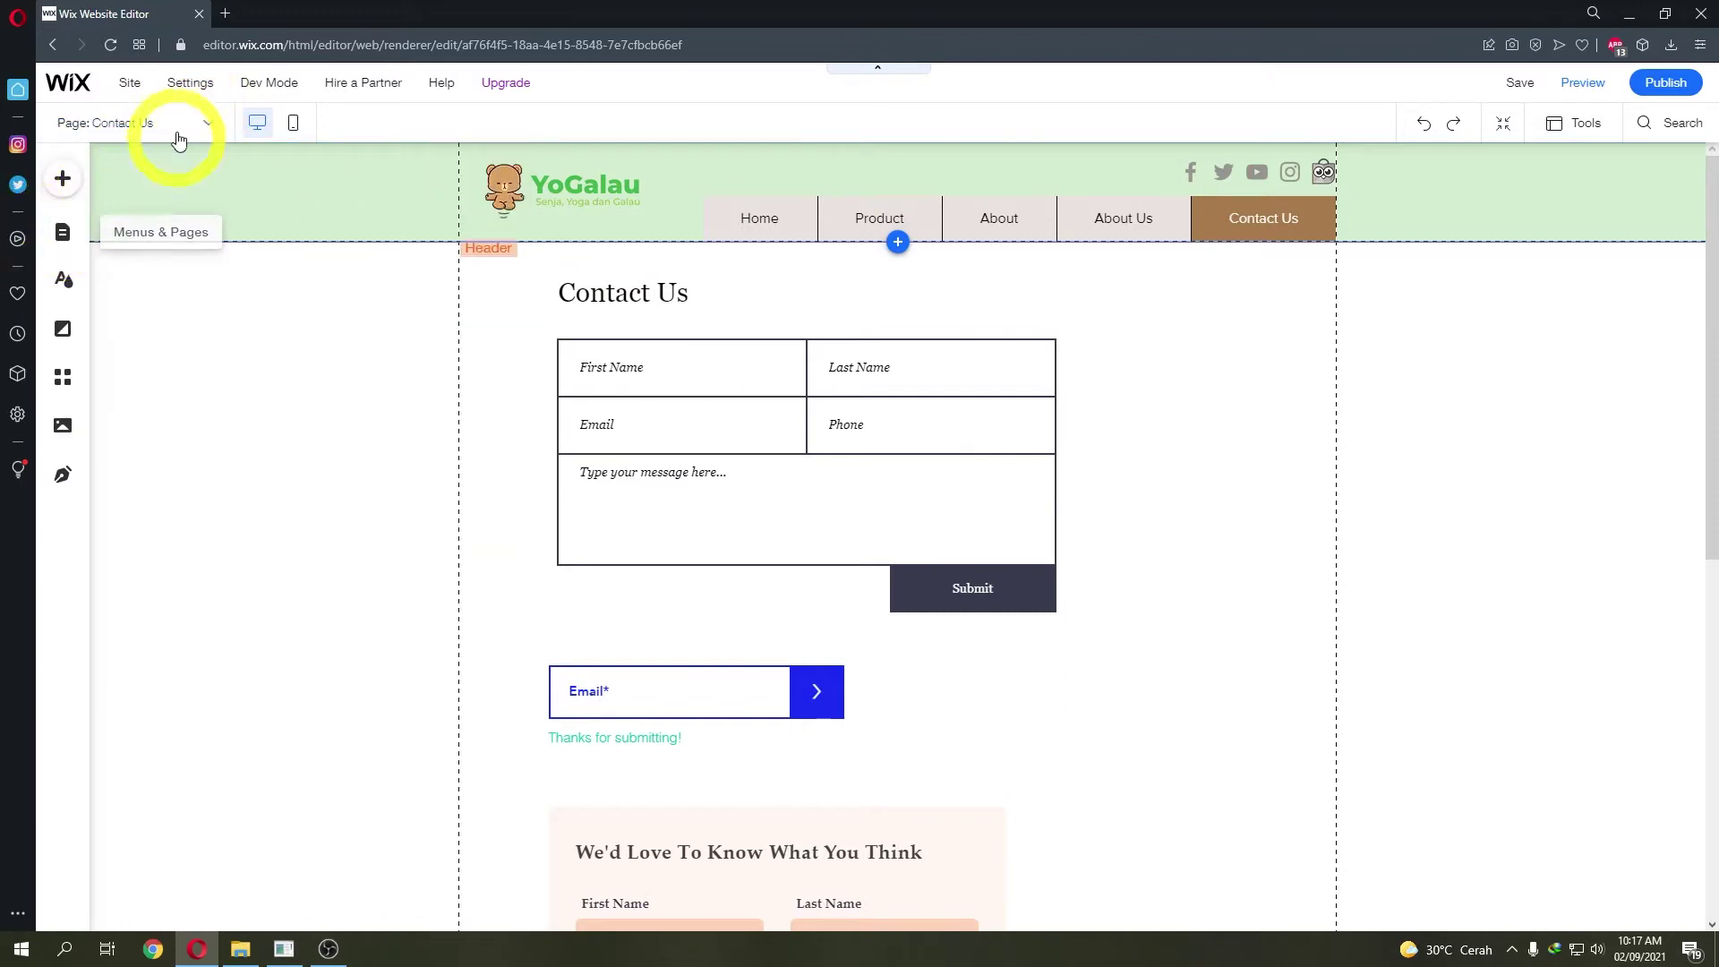
click(193, 131)
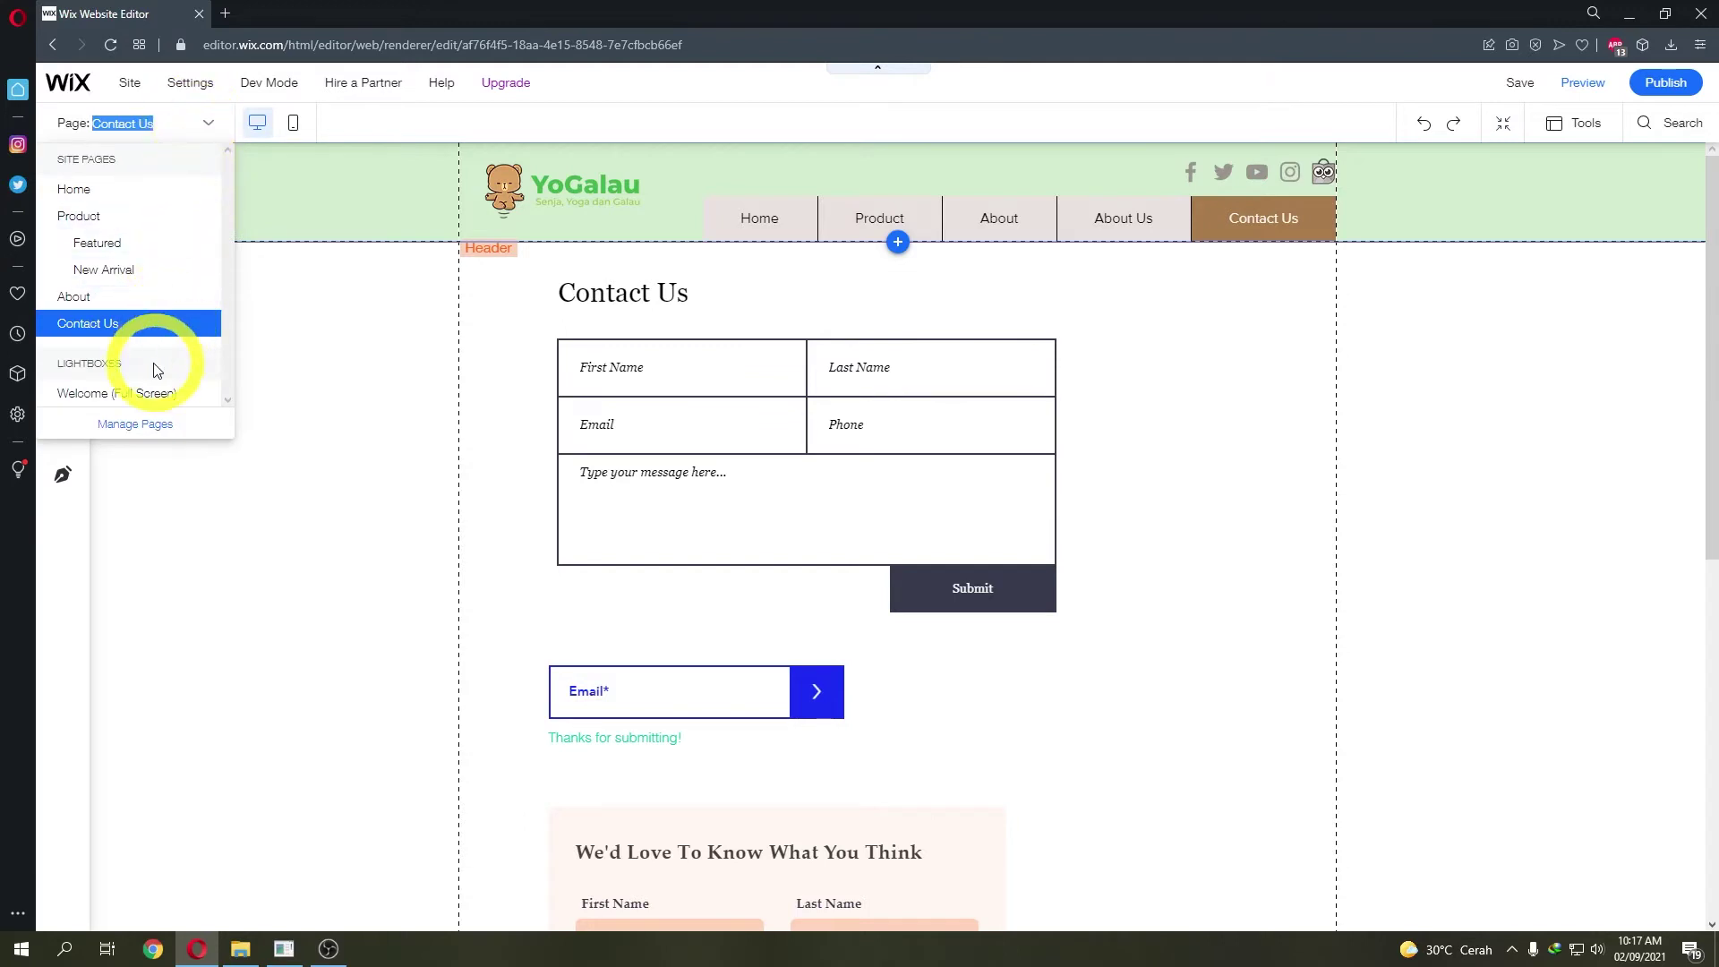
click(104, 394)
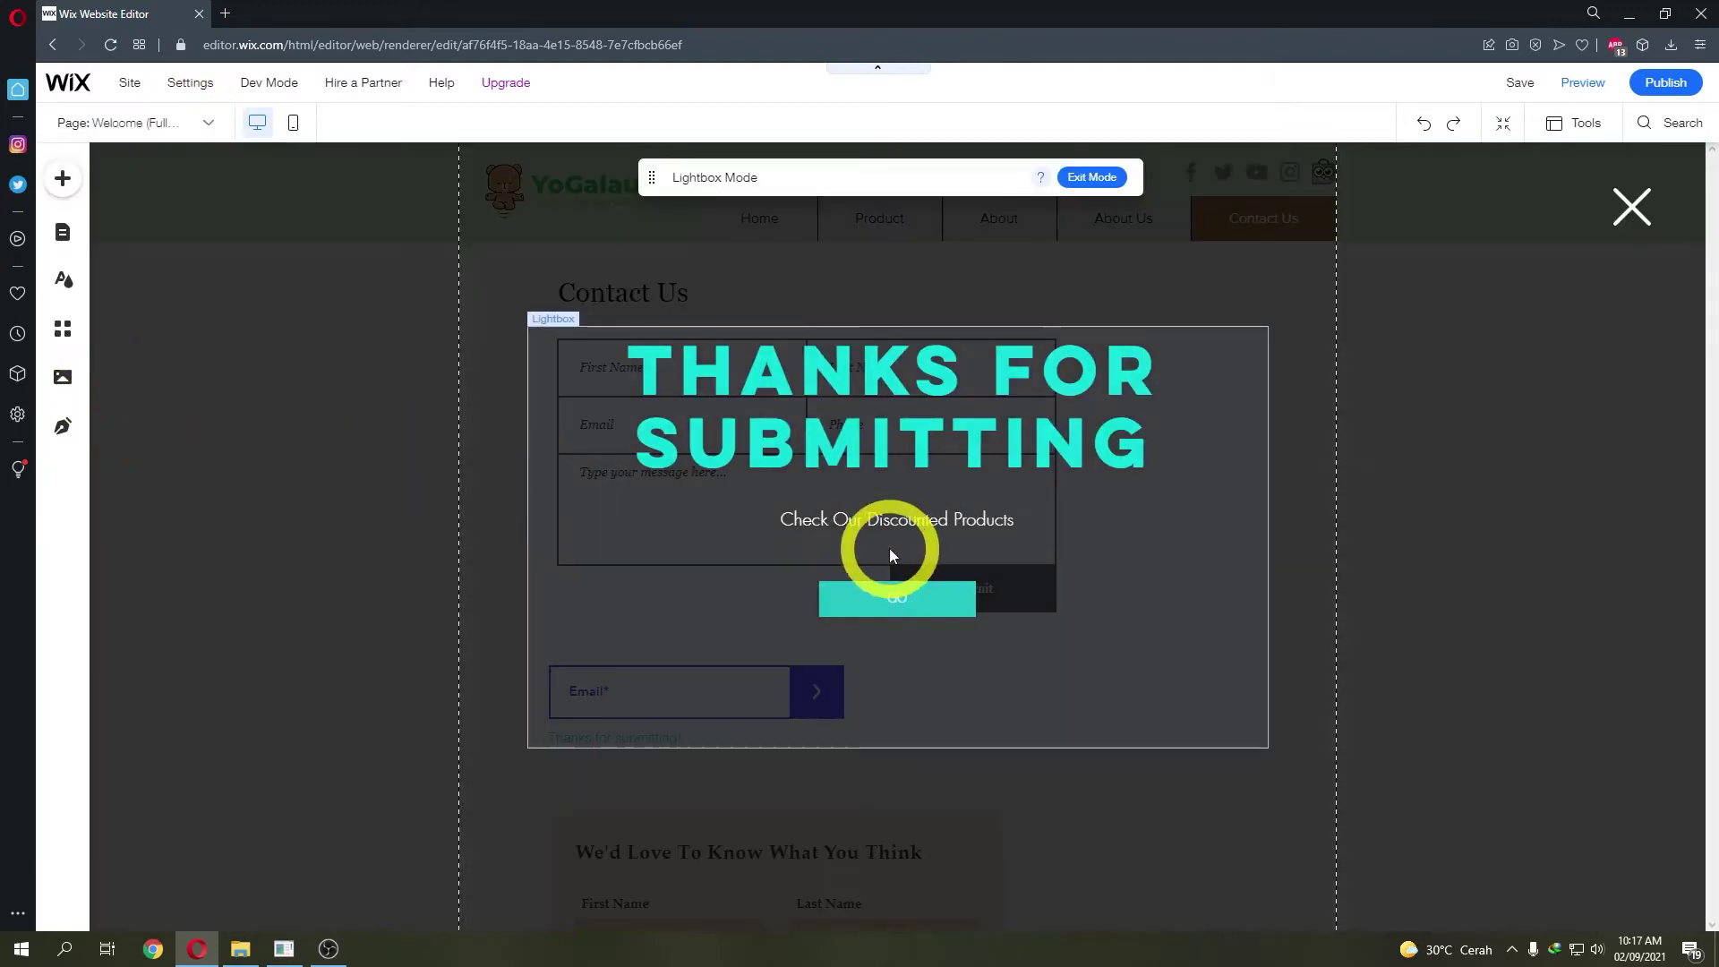
click(1093, 177)
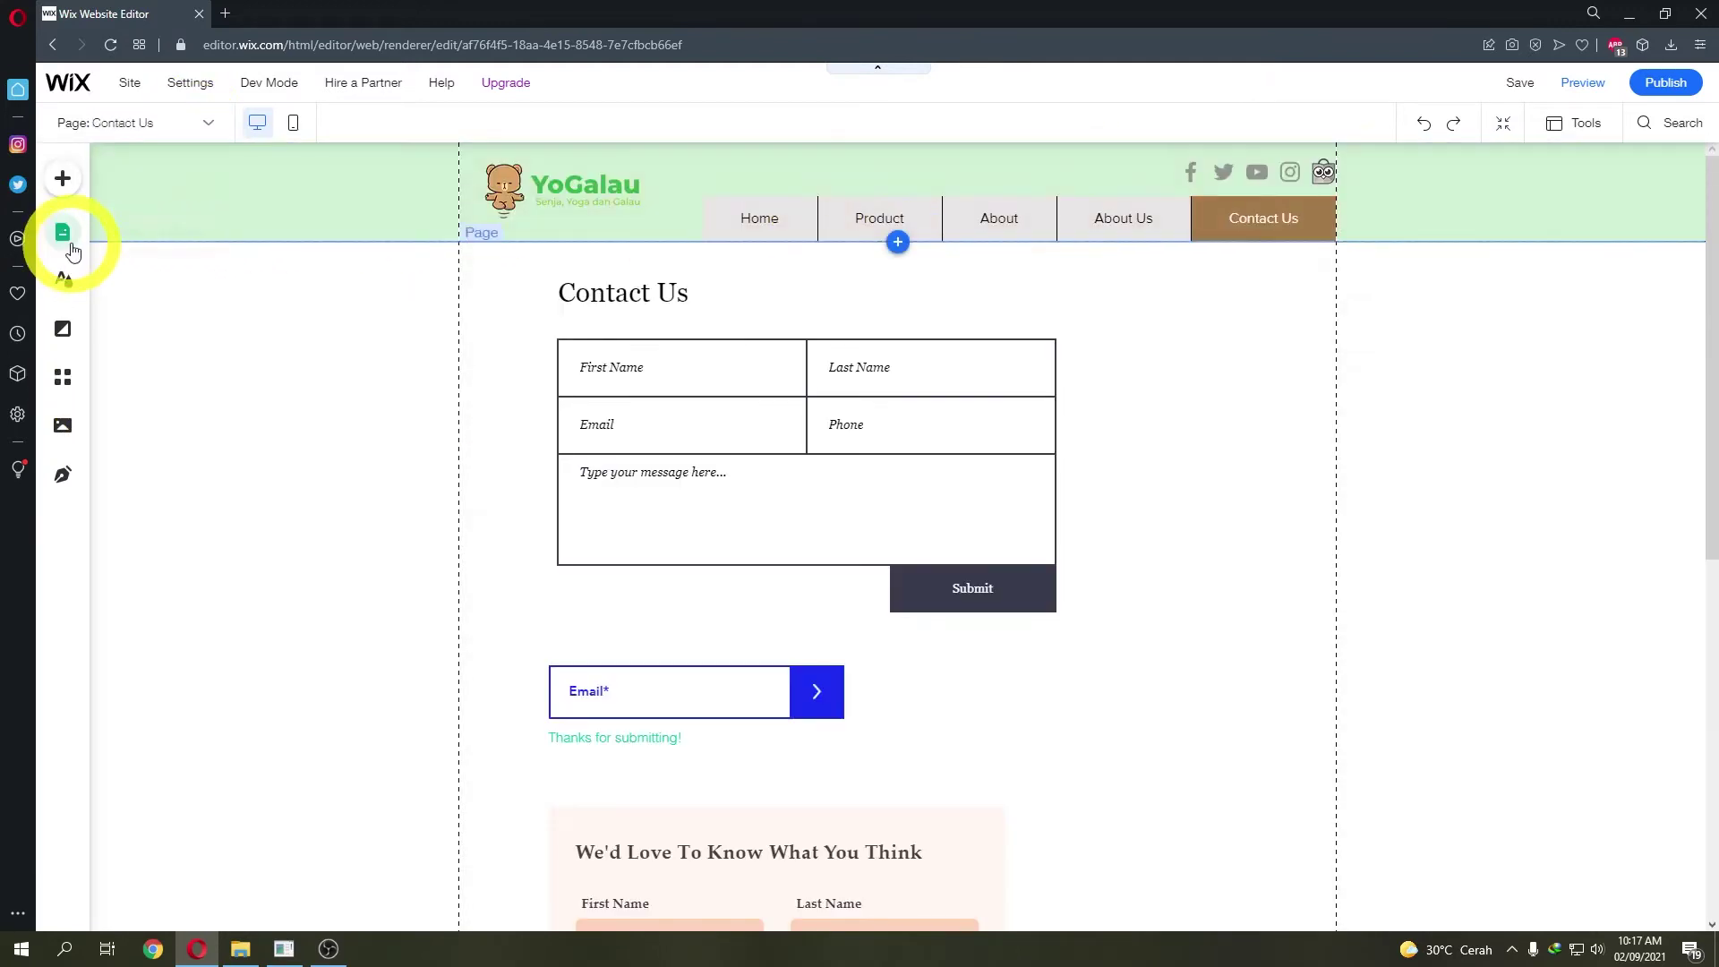
- View the Welcome (Full Screen) lightbox from the site's list of lightboxes, and exit lightbox mode
click(63, 232)
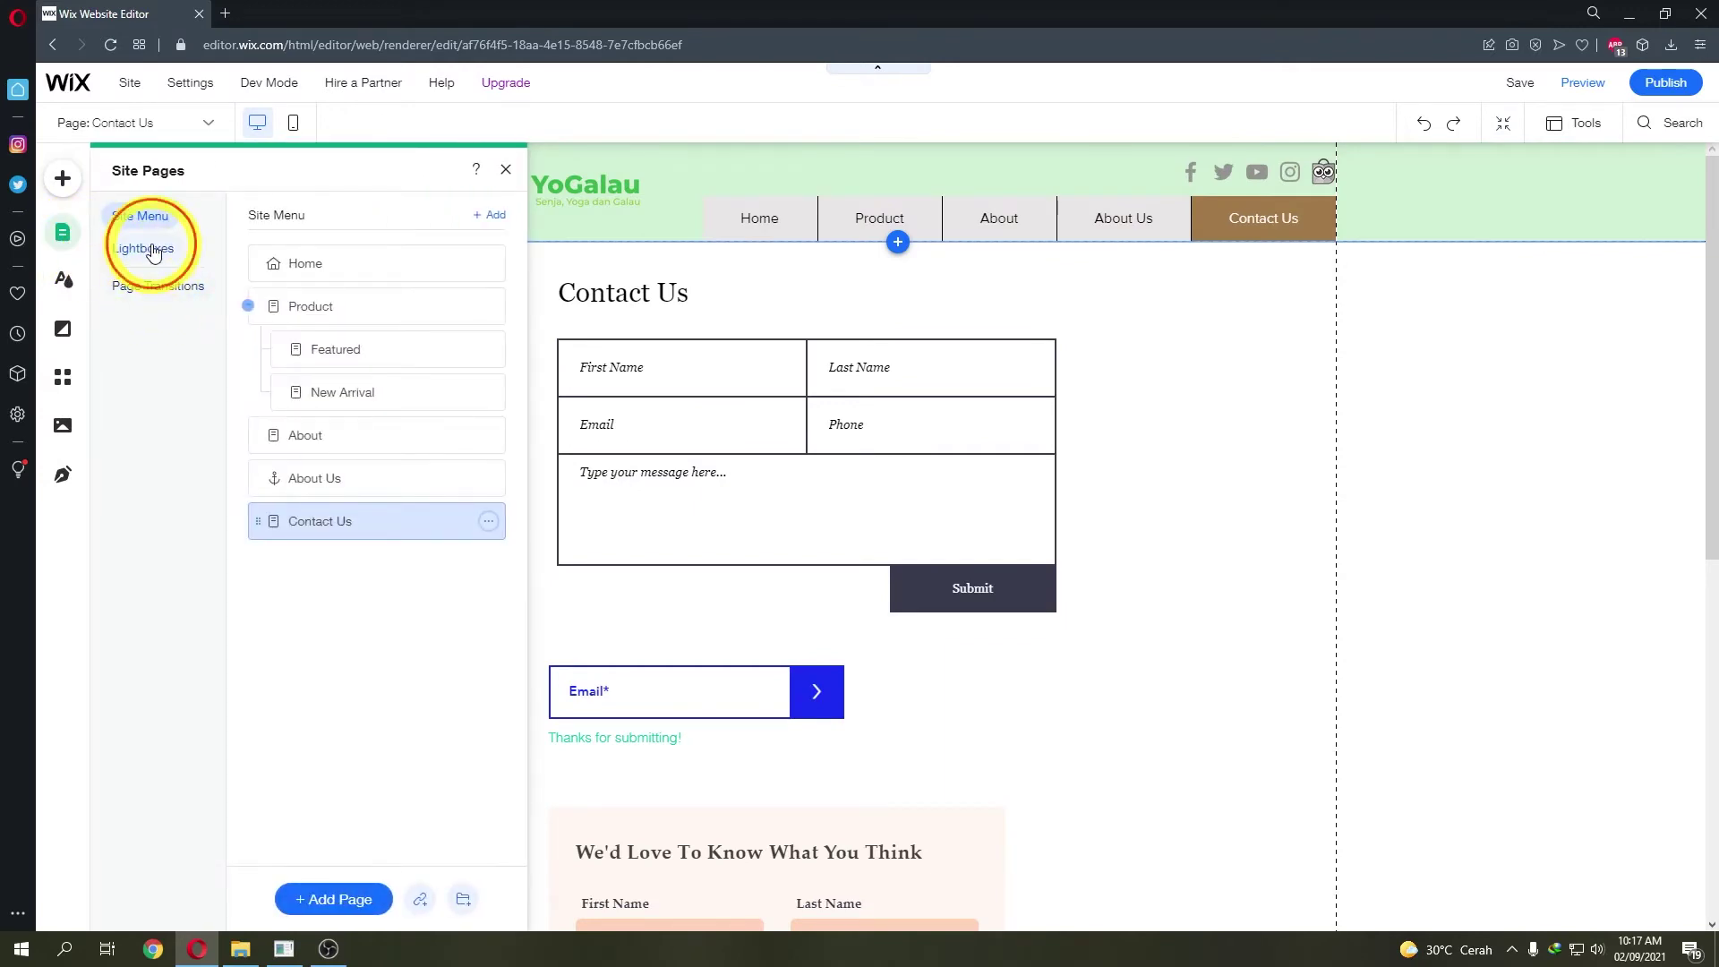
click(150, 248)
click(159, 226)
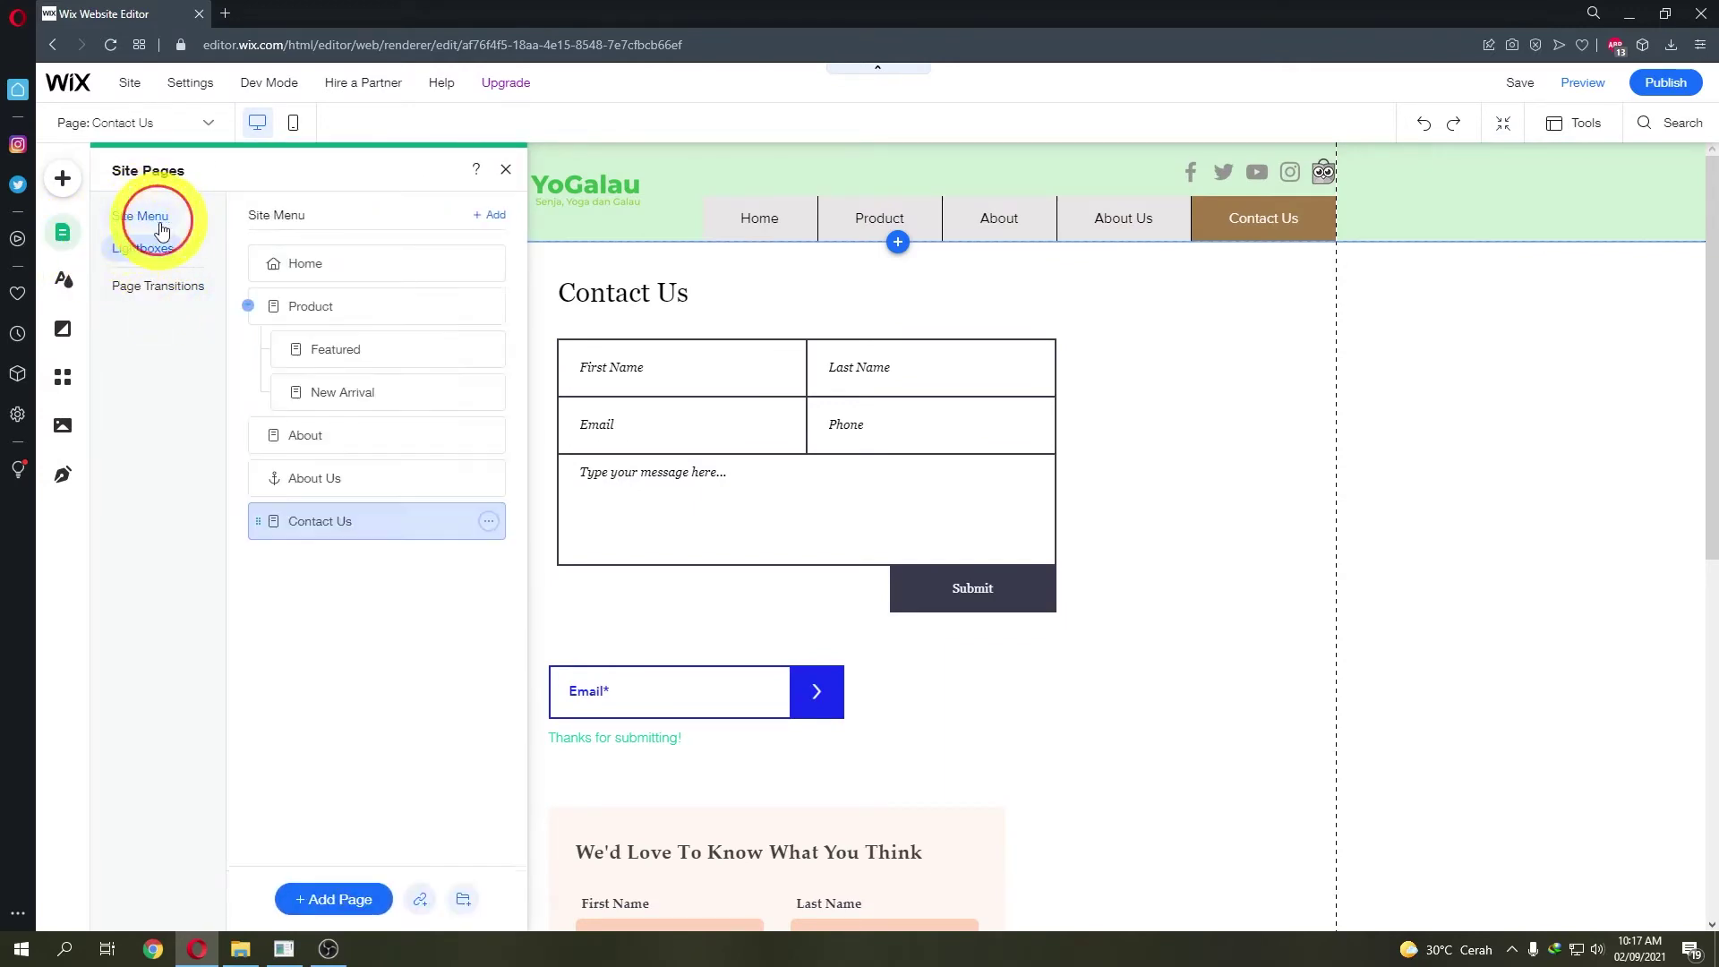
click(144, 249)
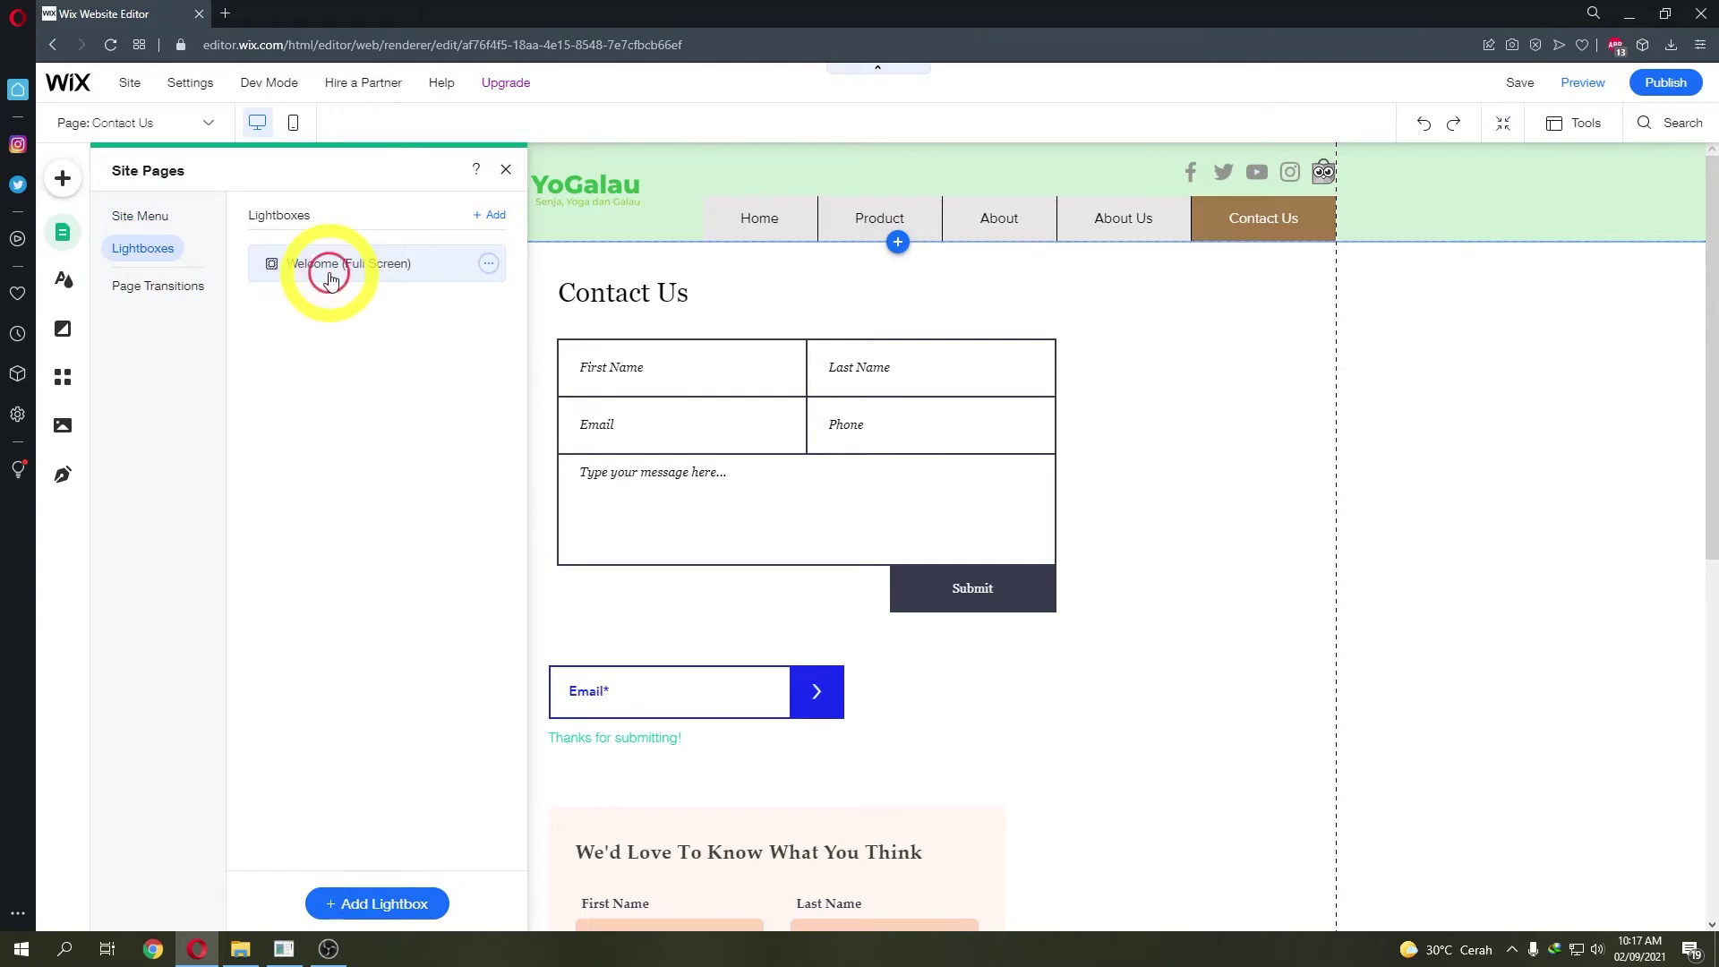
click(330, 278)
click(1090, 178)
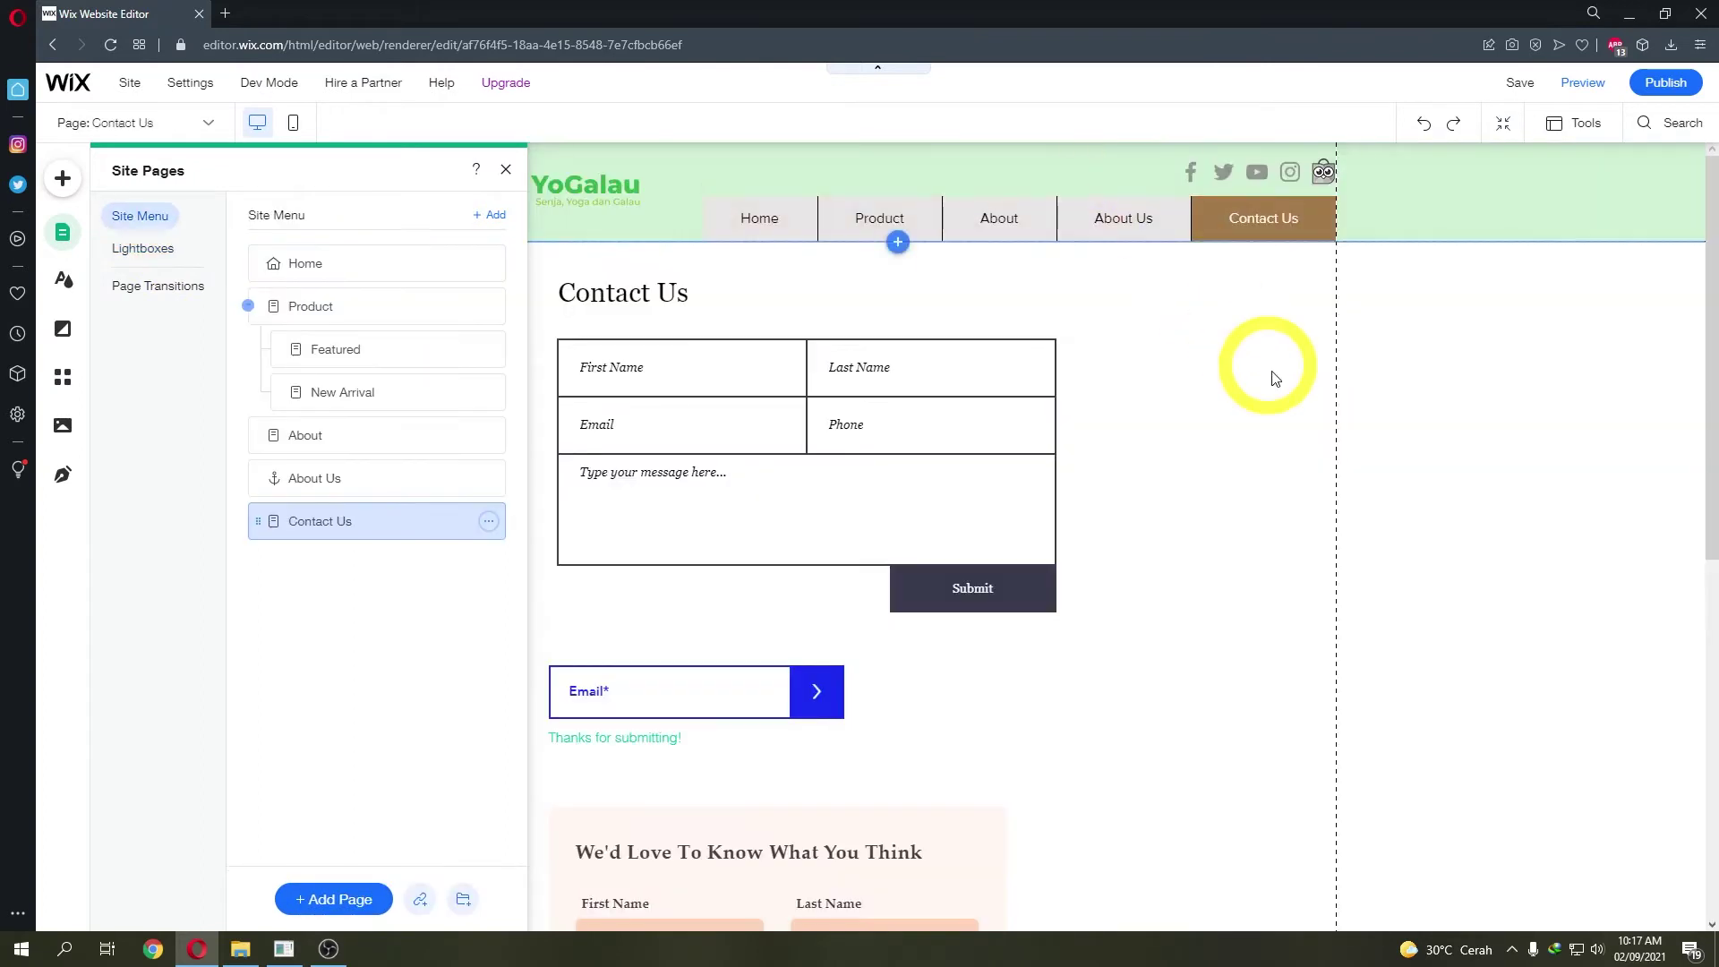
- Link the contact form's submission to the Welcome (Full Screen) lightbox
click(982, 475)
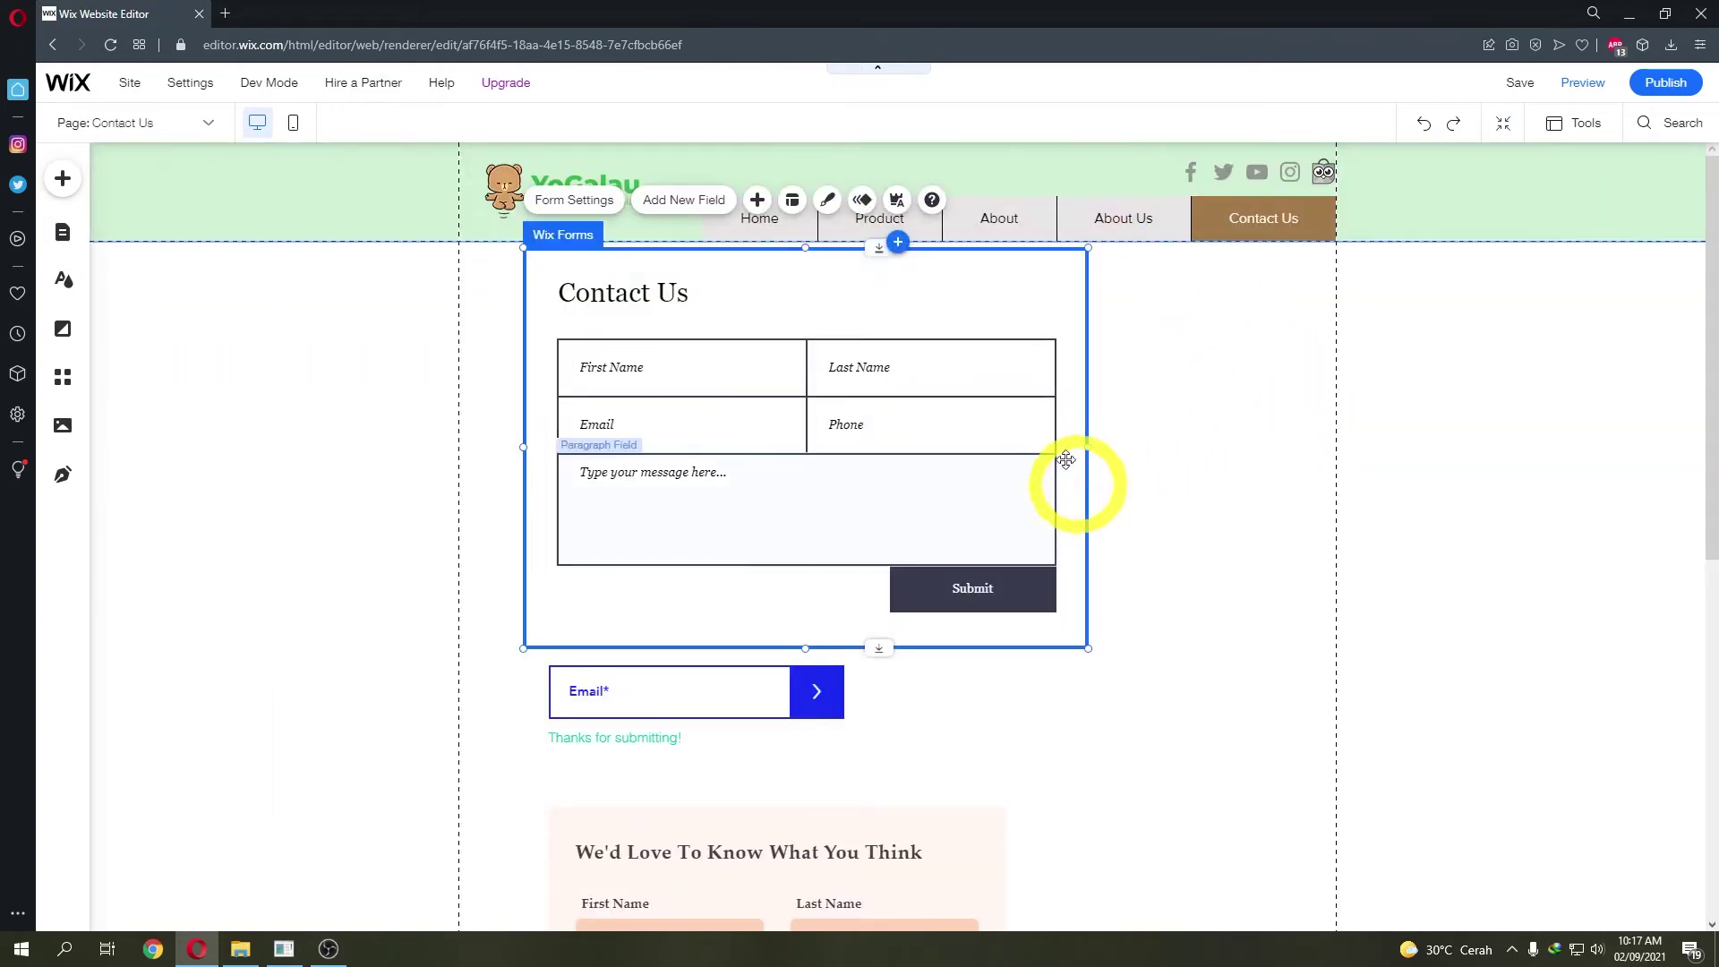
click(598, 199)
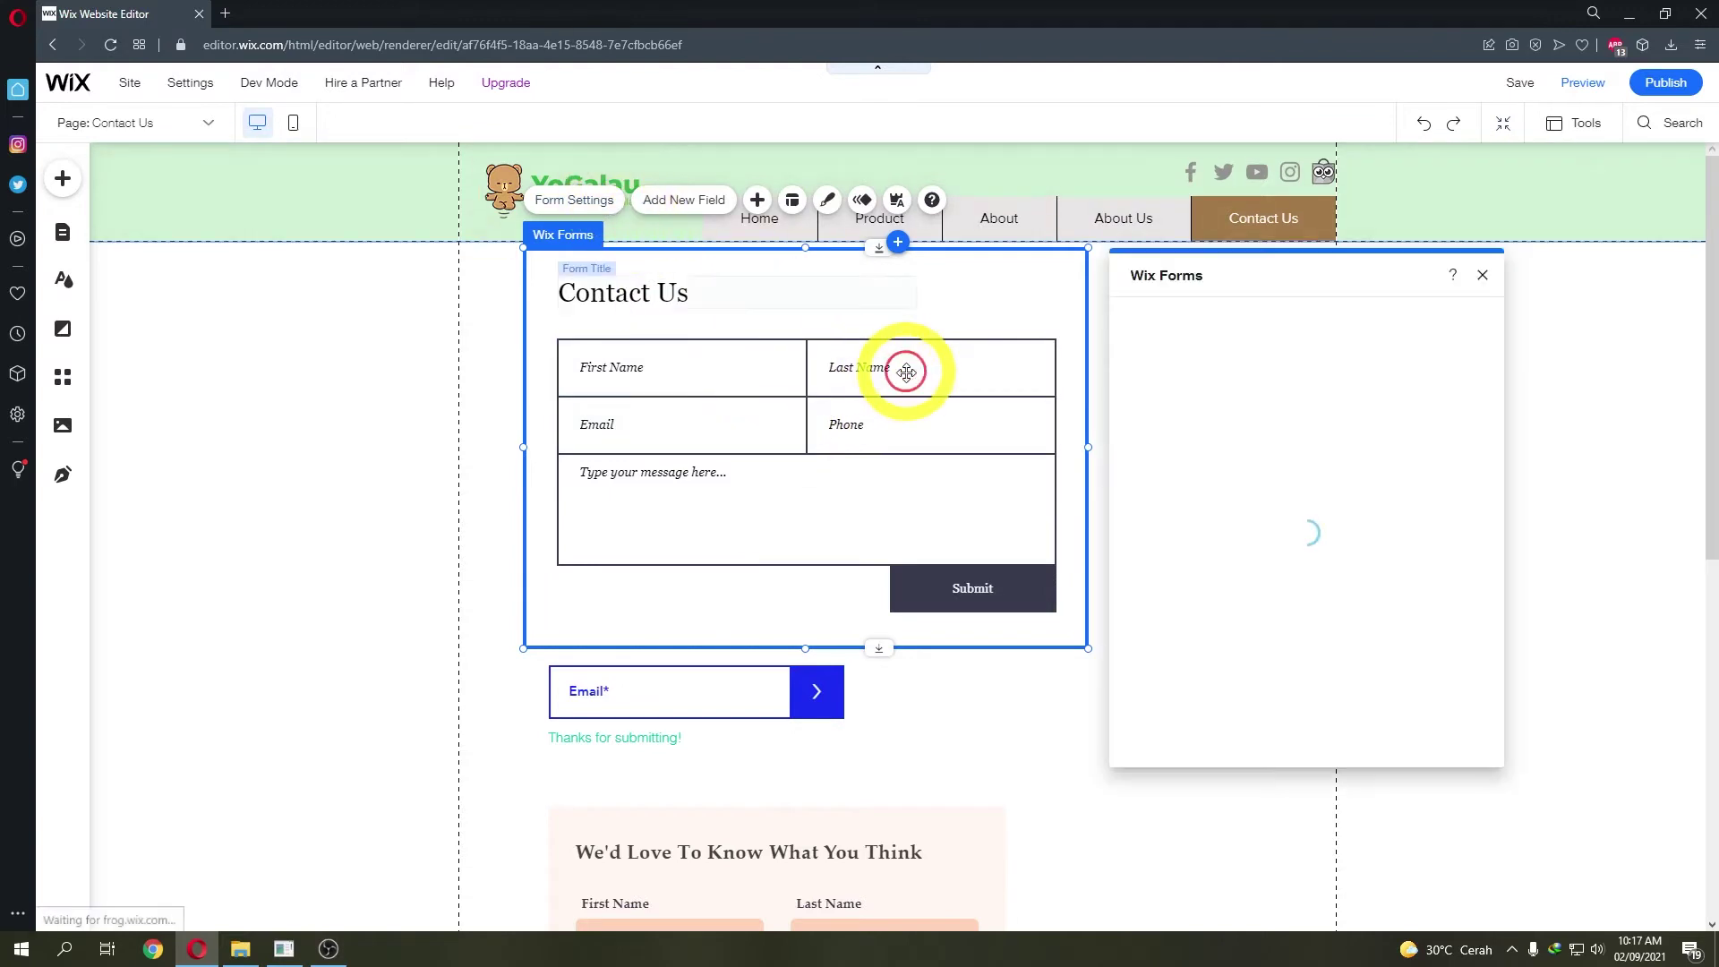
click(1155, 382)
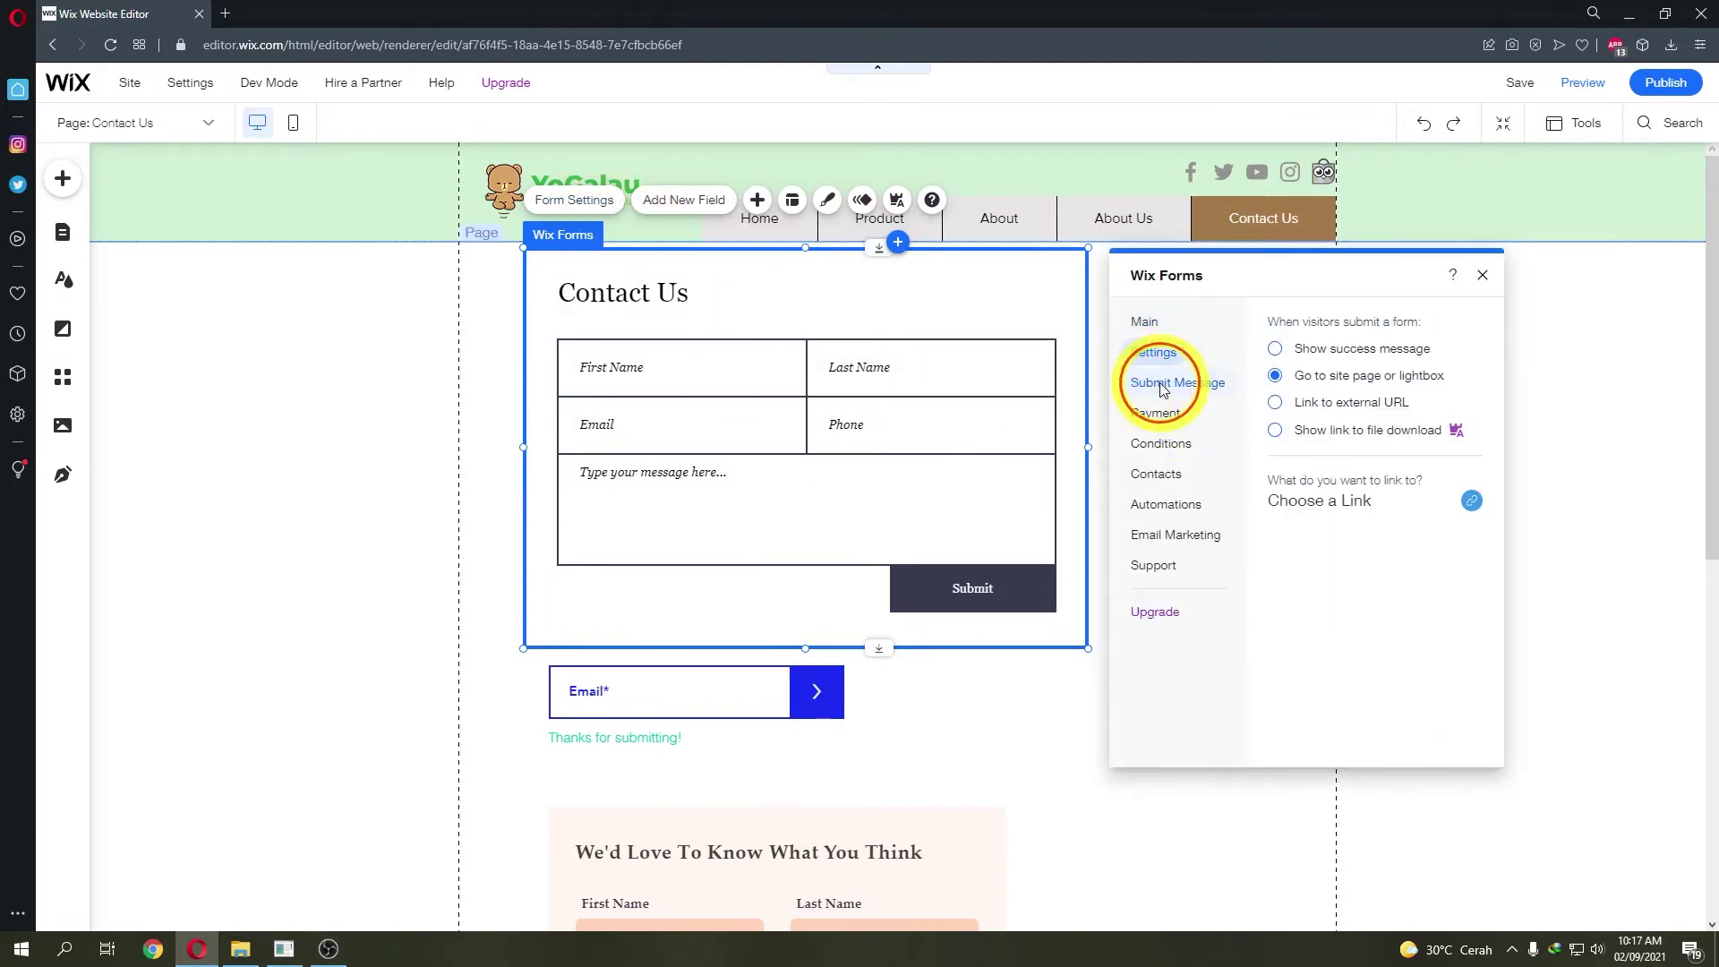
click(1473, 502)
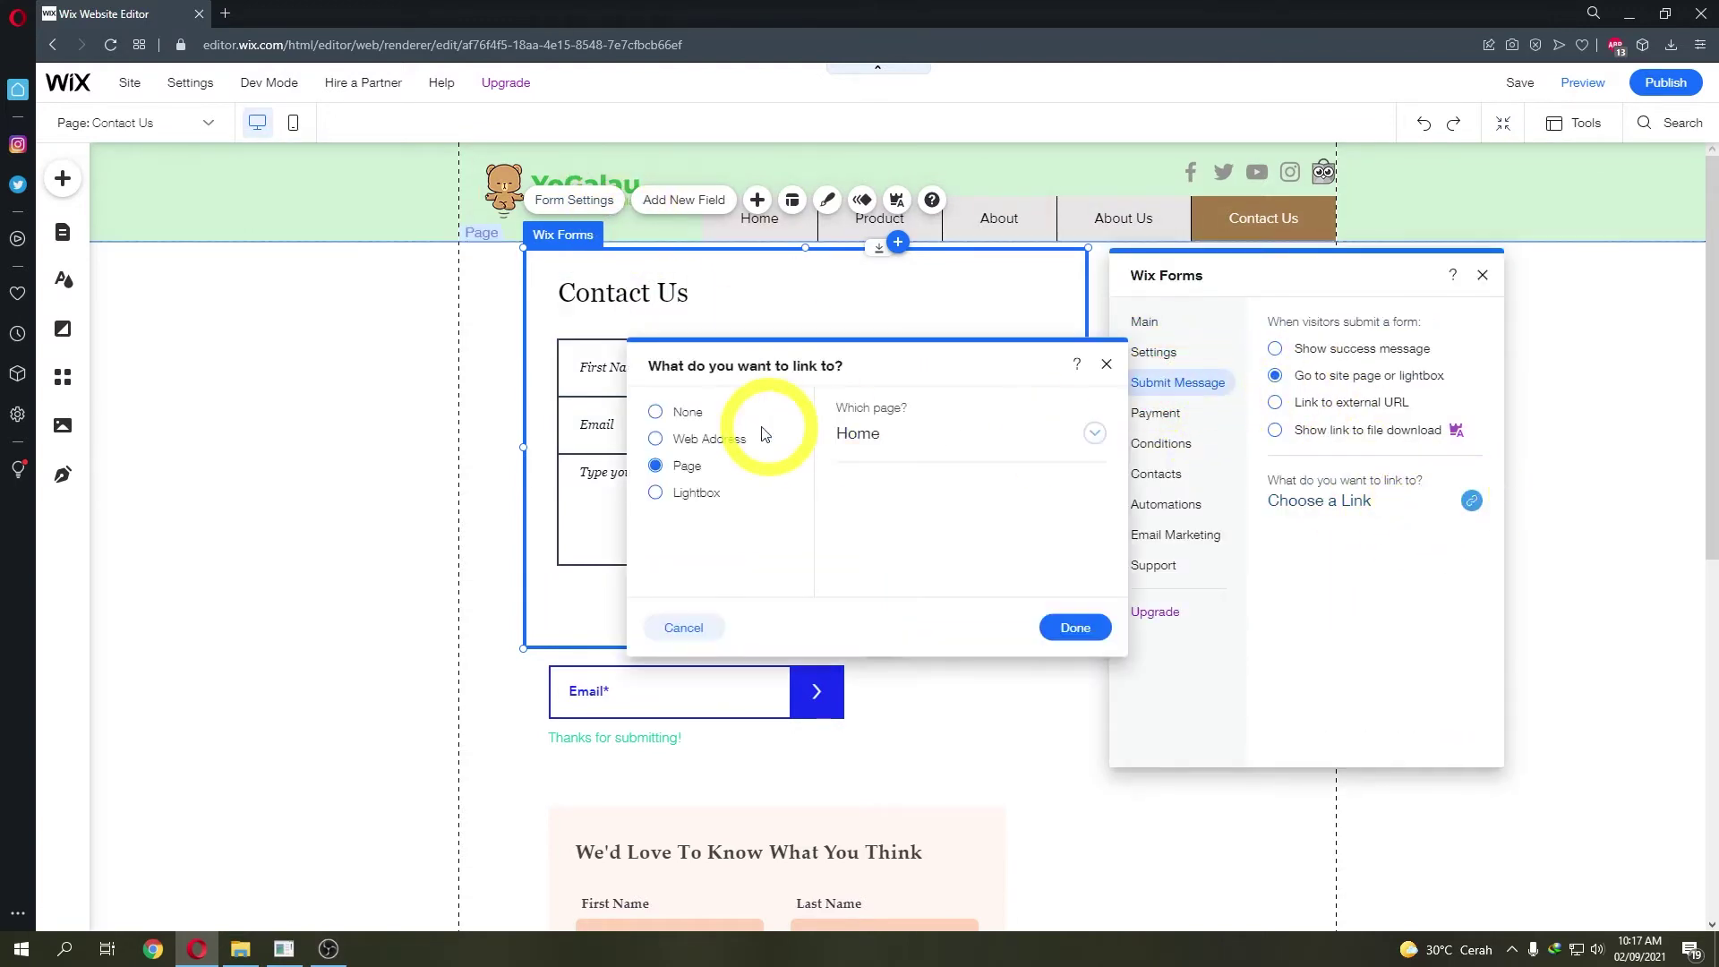
click(693, 493)
click(1075, 628)
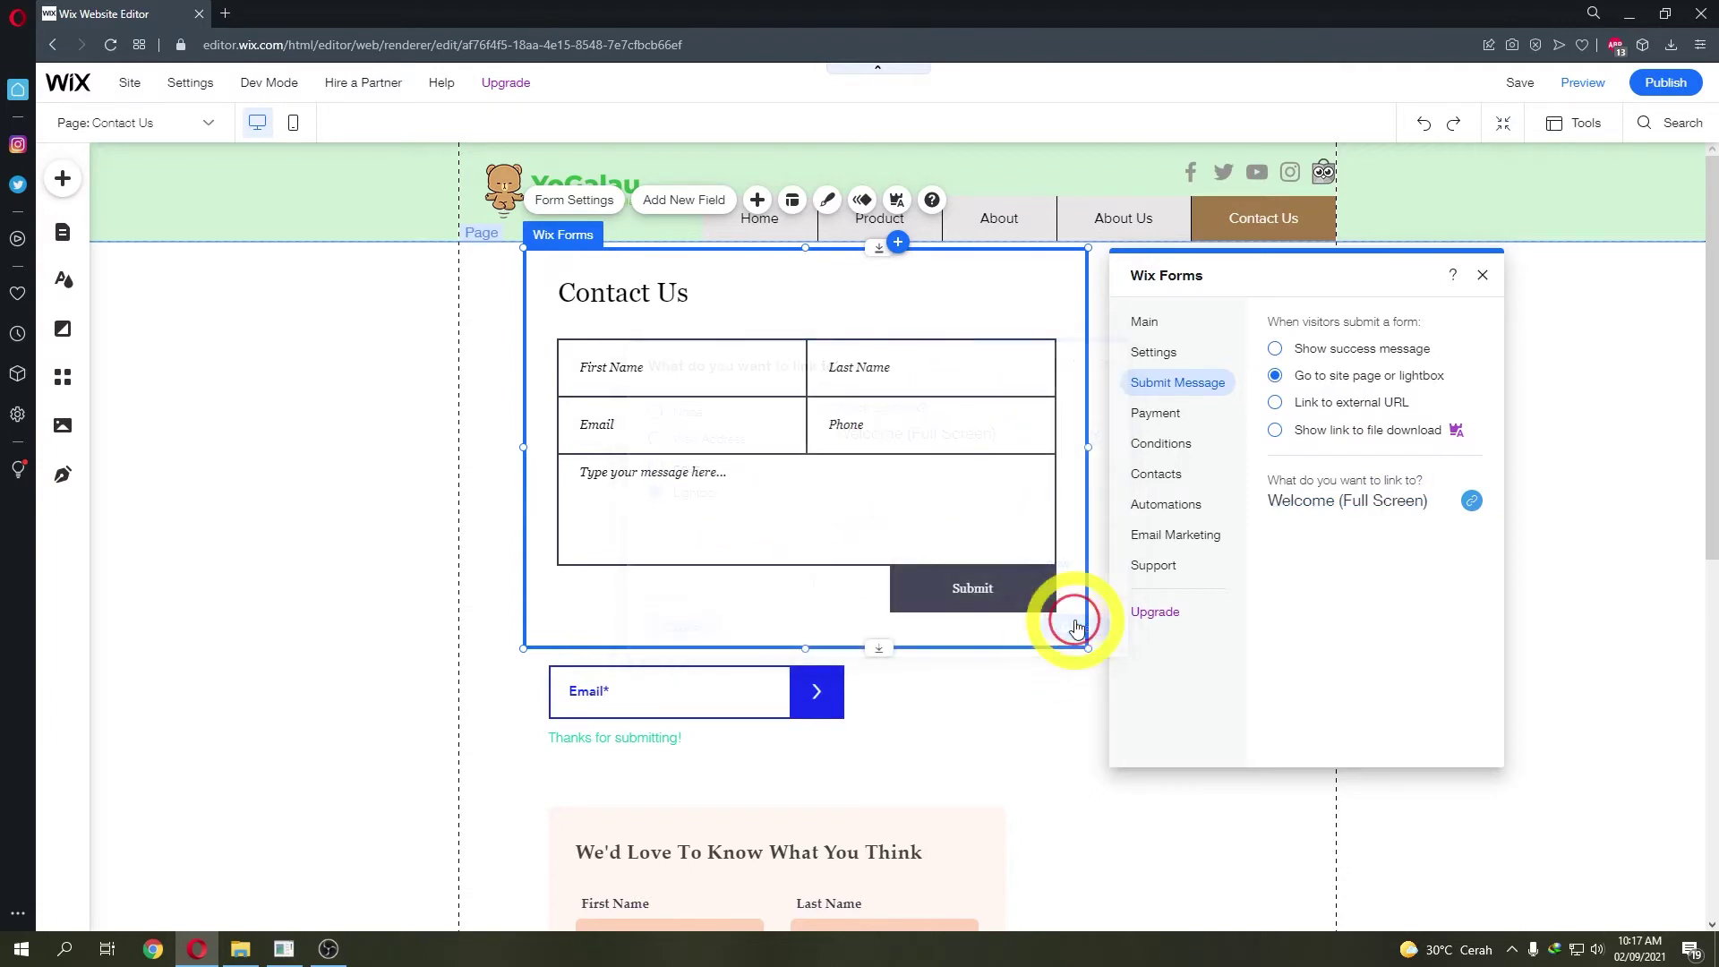
key(Escape)
- Review the contact form's payment, conditions, contacts, automations, email marketing and support settings
click(578, 190)
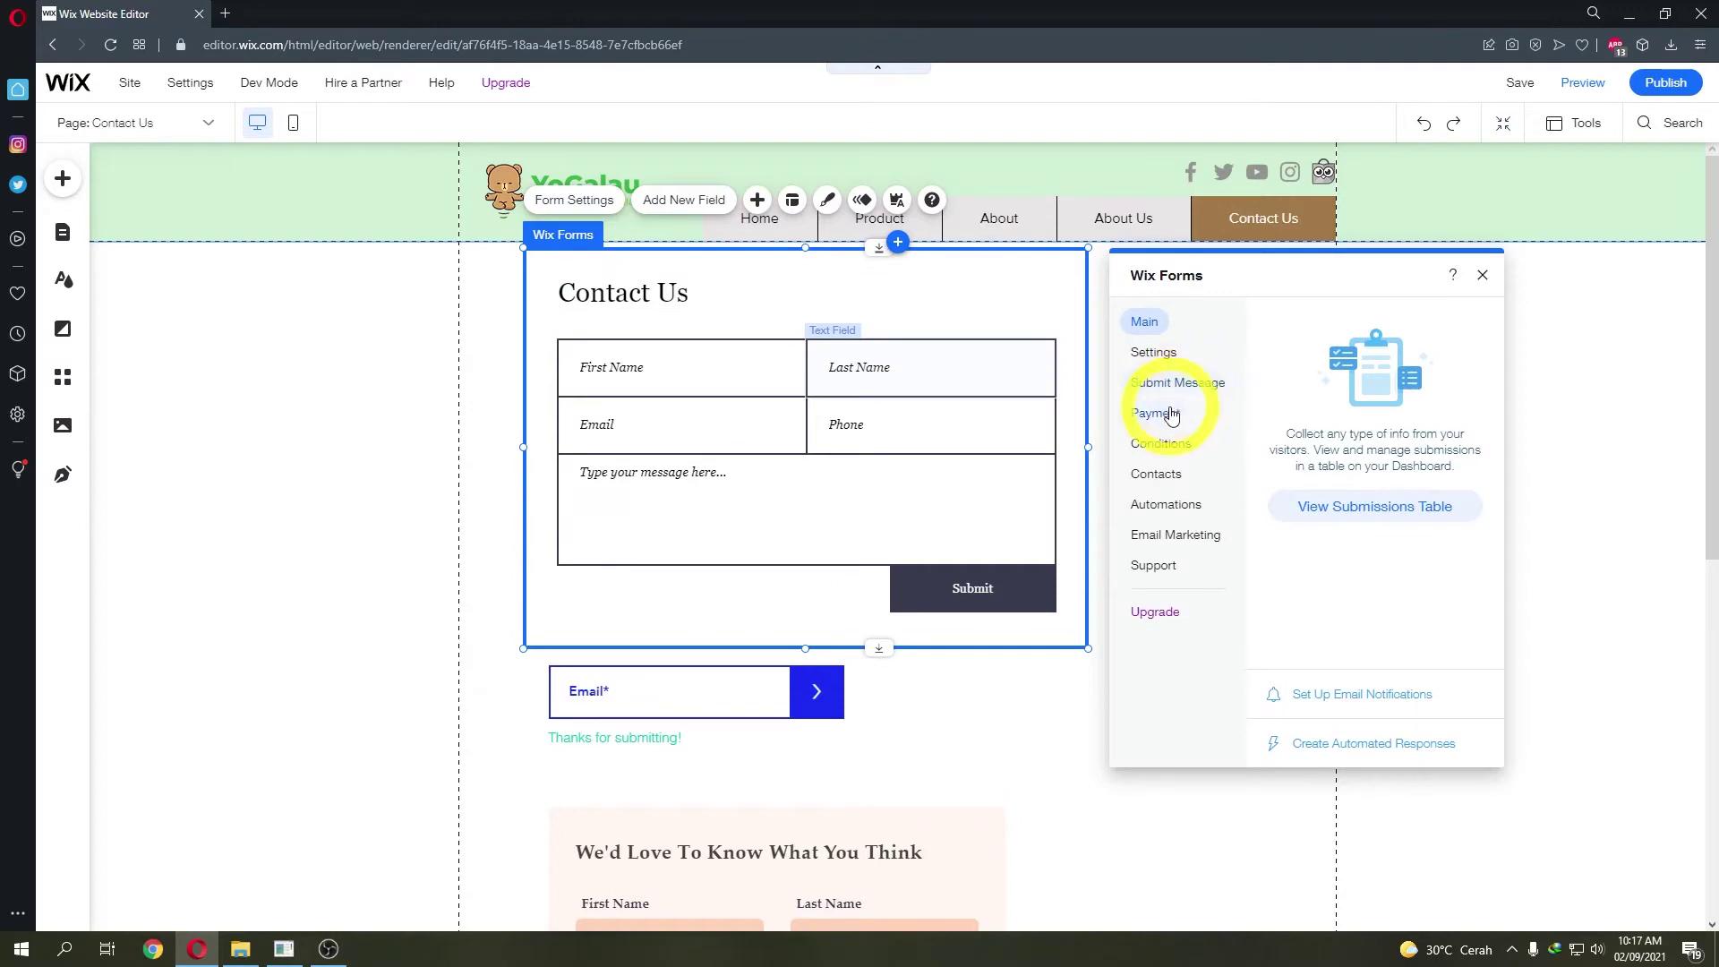
click(1155, 414)
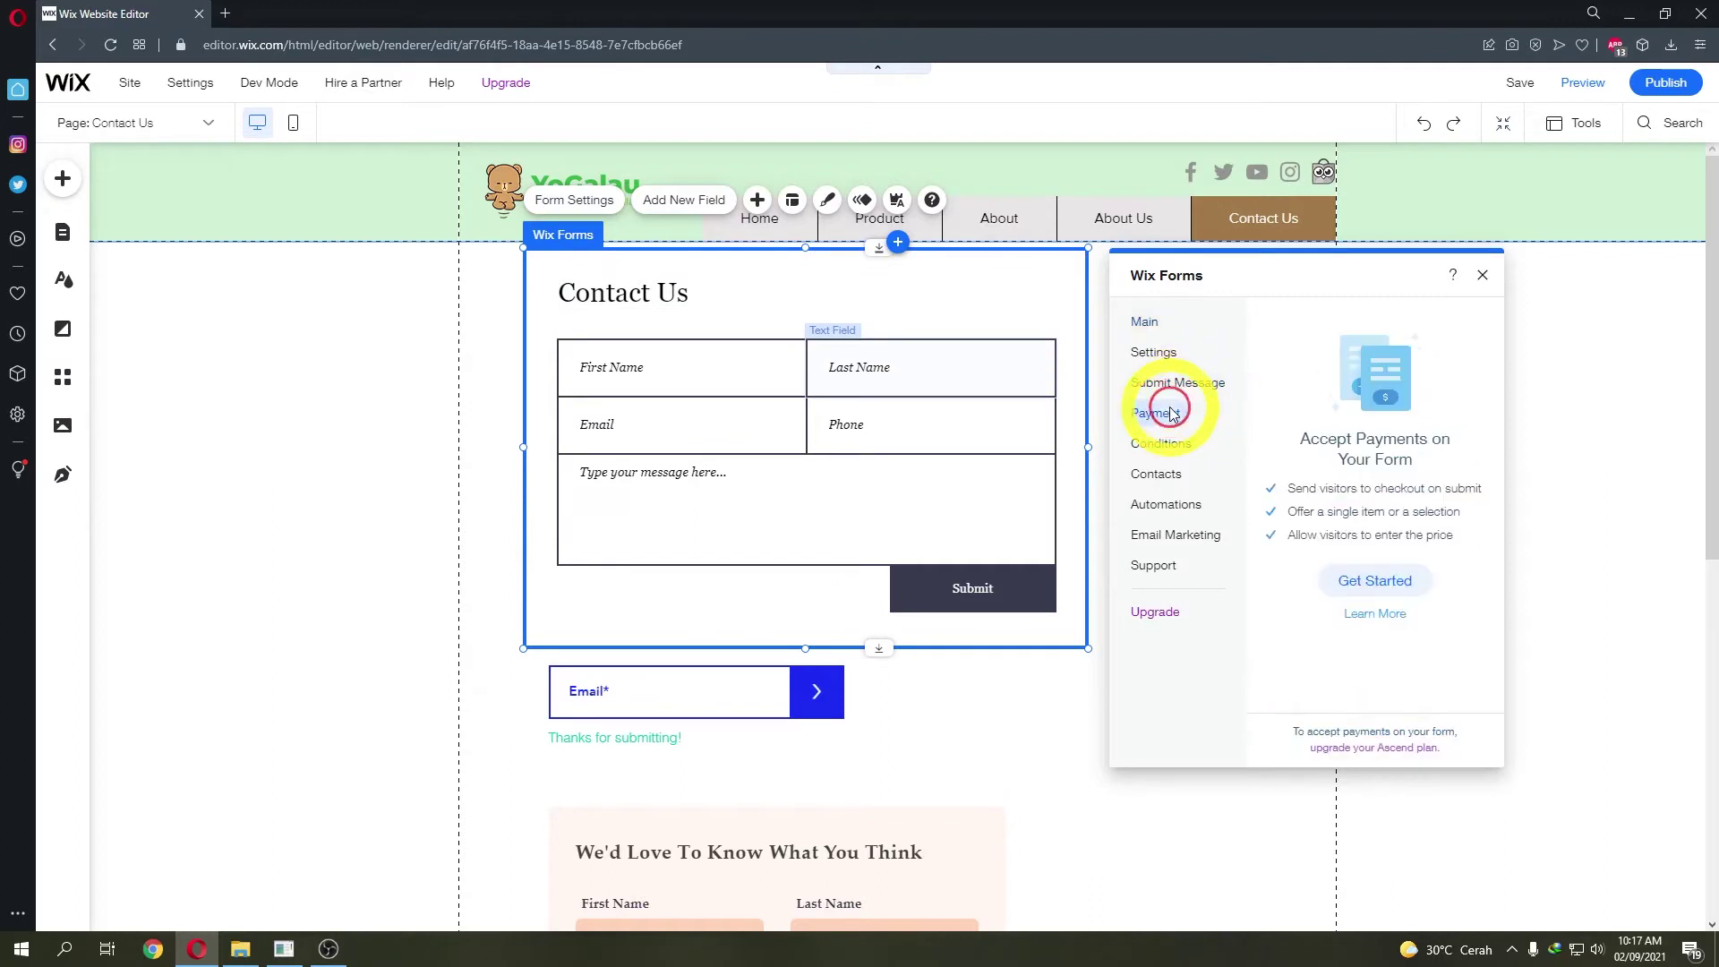
click(1176, 452)
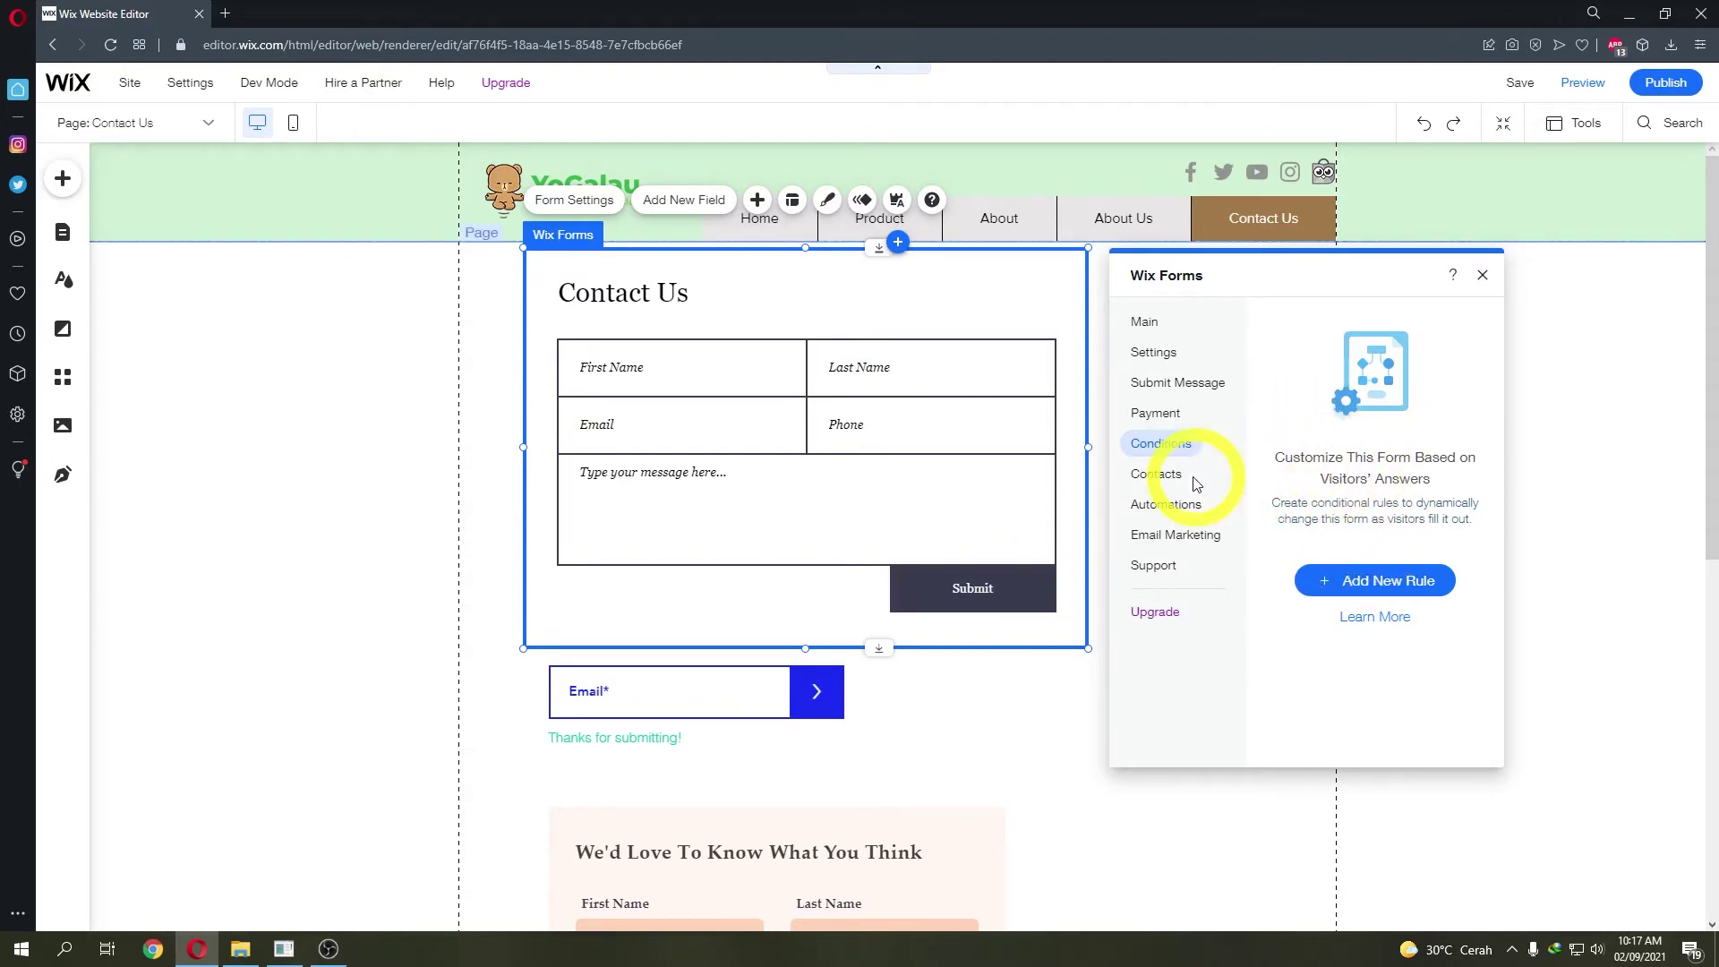
click(1157, 475)
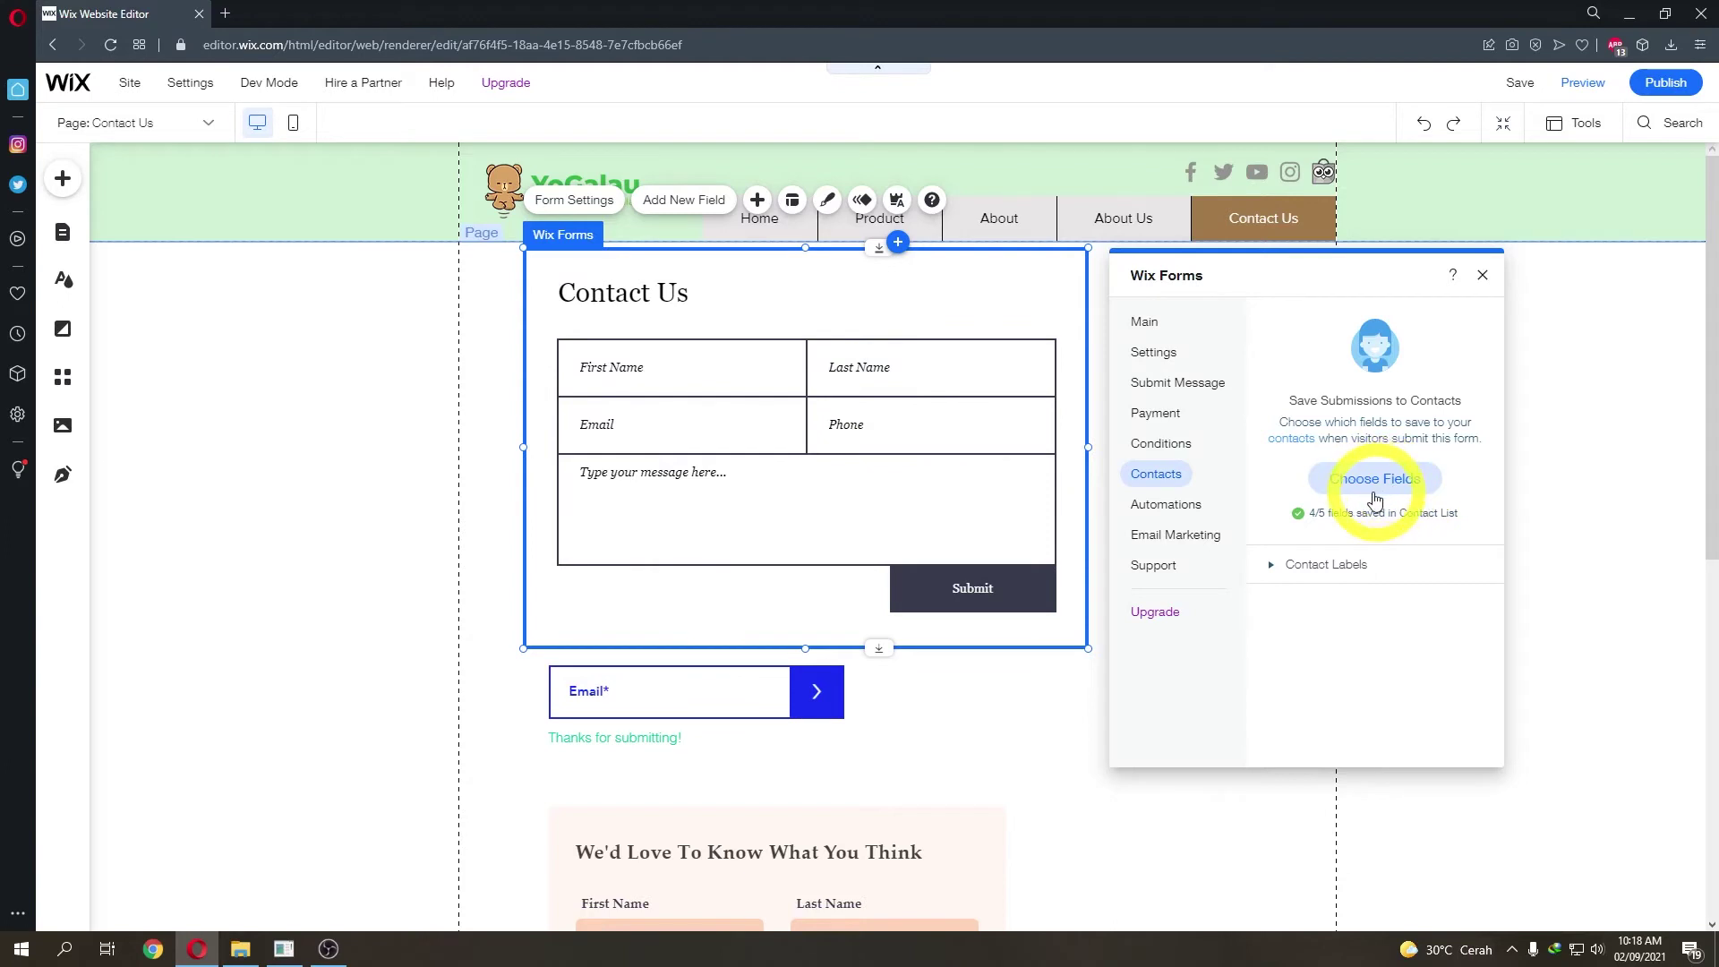
click(1180, 504)
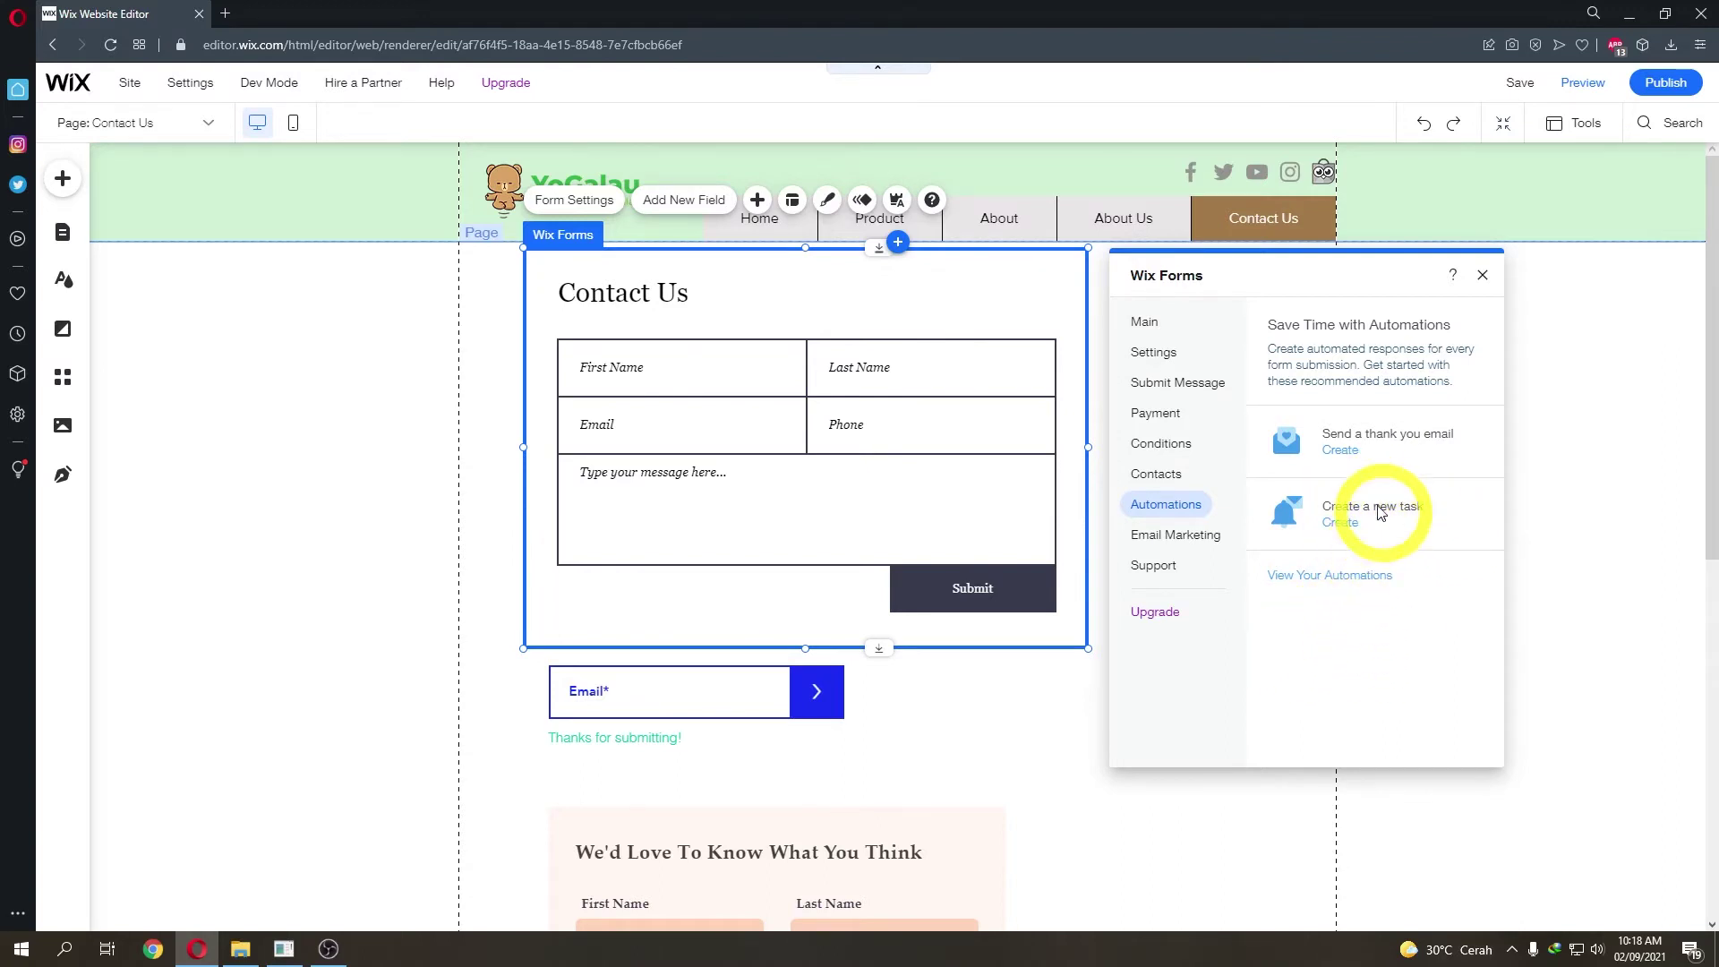
click(1216, 543)
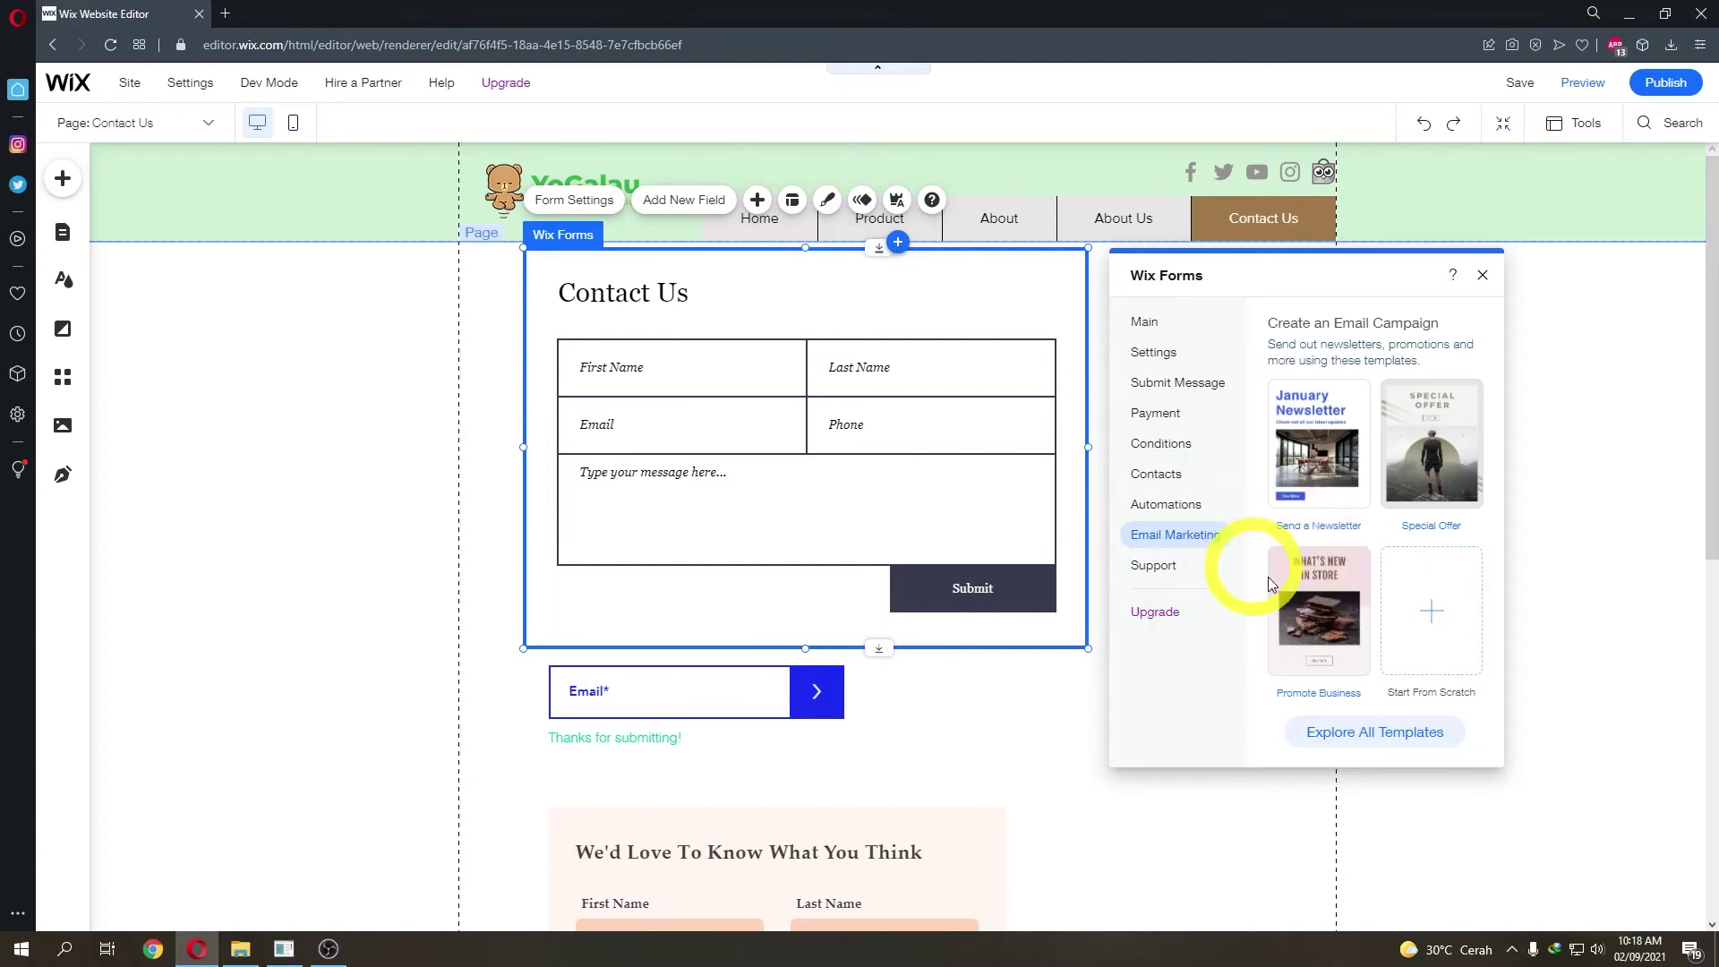
click(1164, 569)
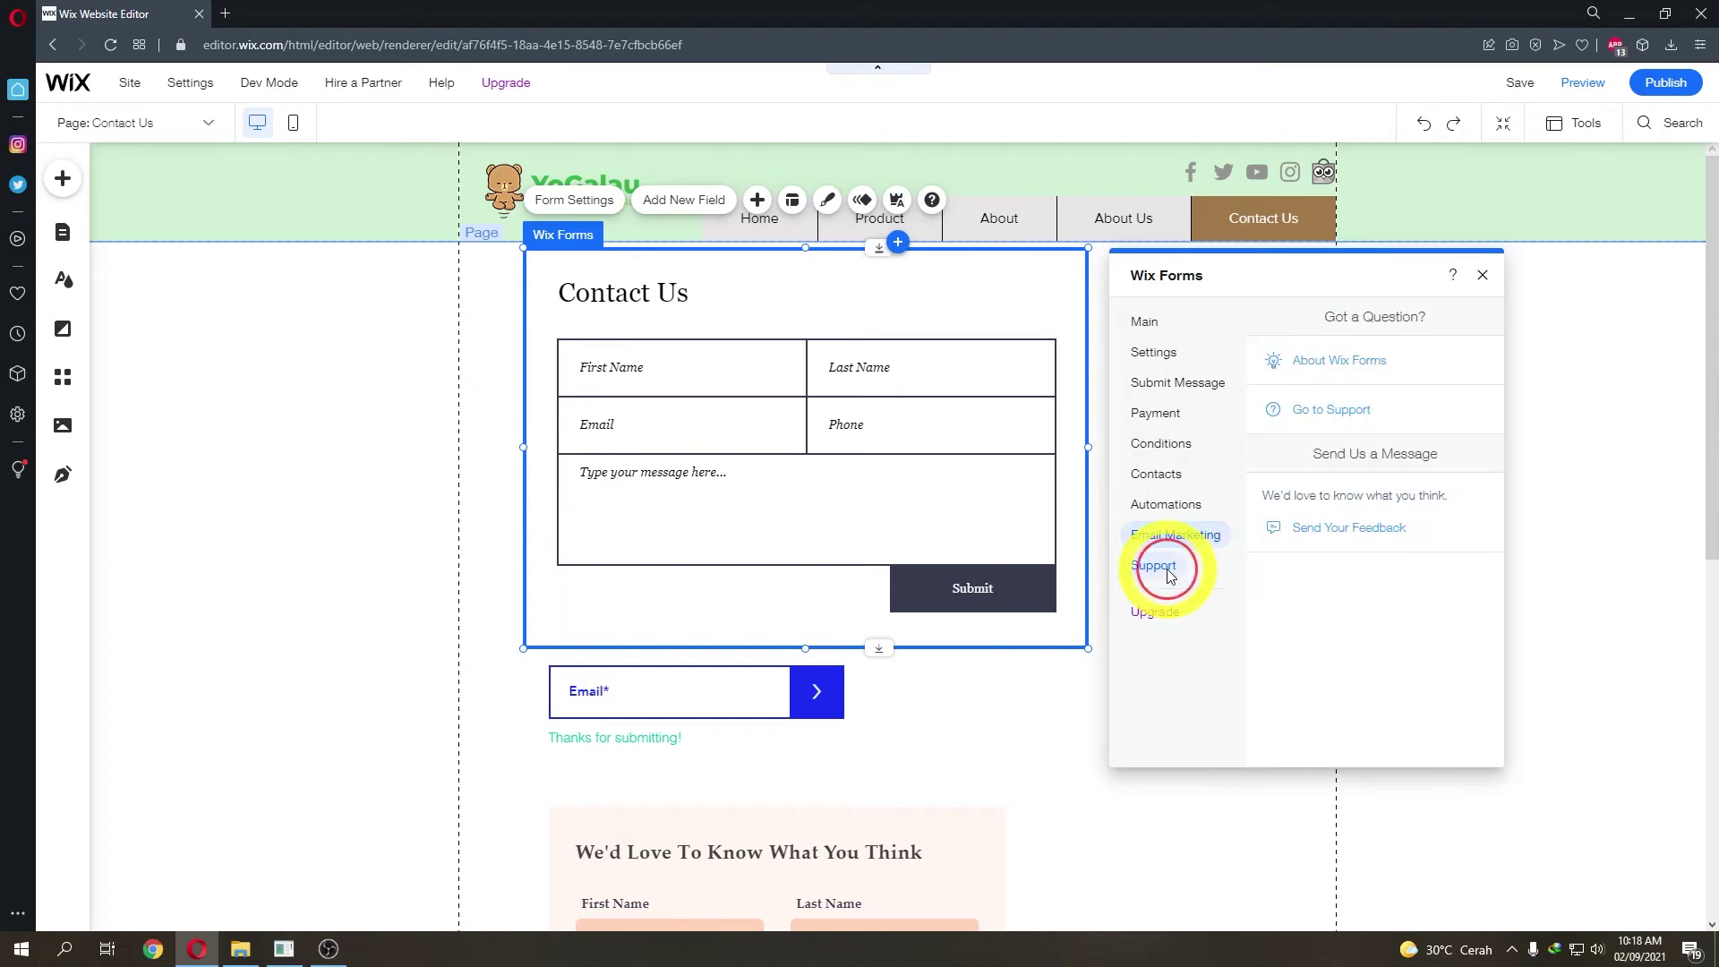
click(1218, 828)
- Inspect the subscribe form's submit button and its after-submit action settings
scroll(721, 645, down, 1)
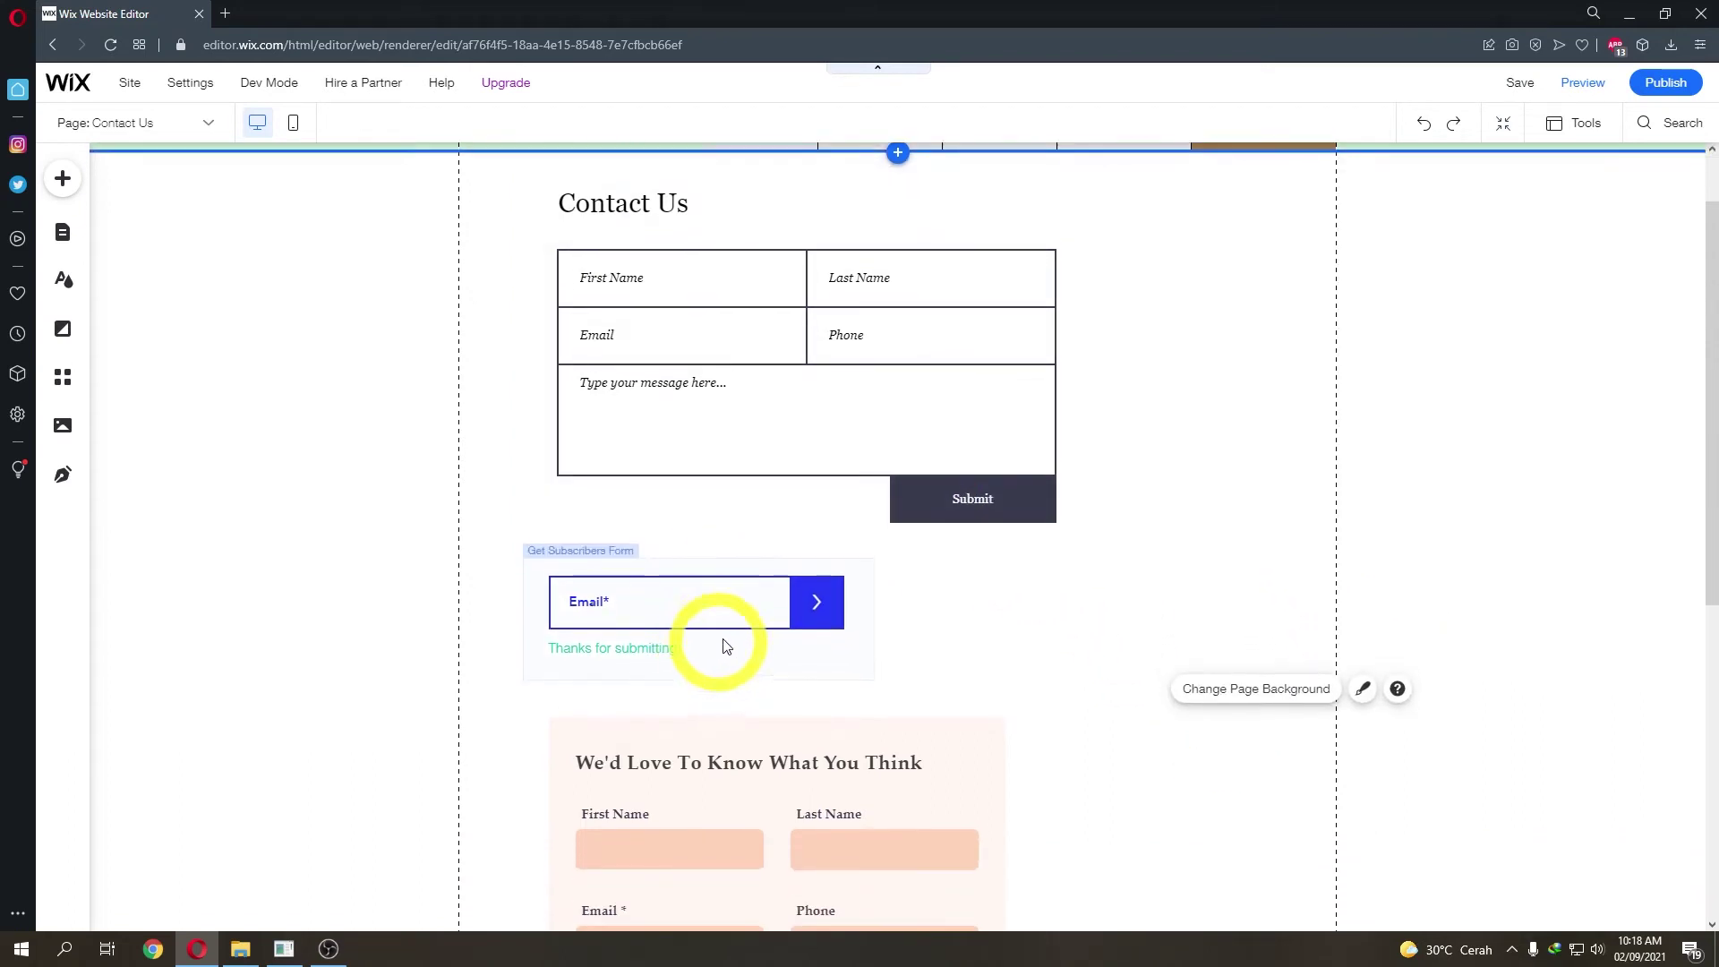
click(736, 622)
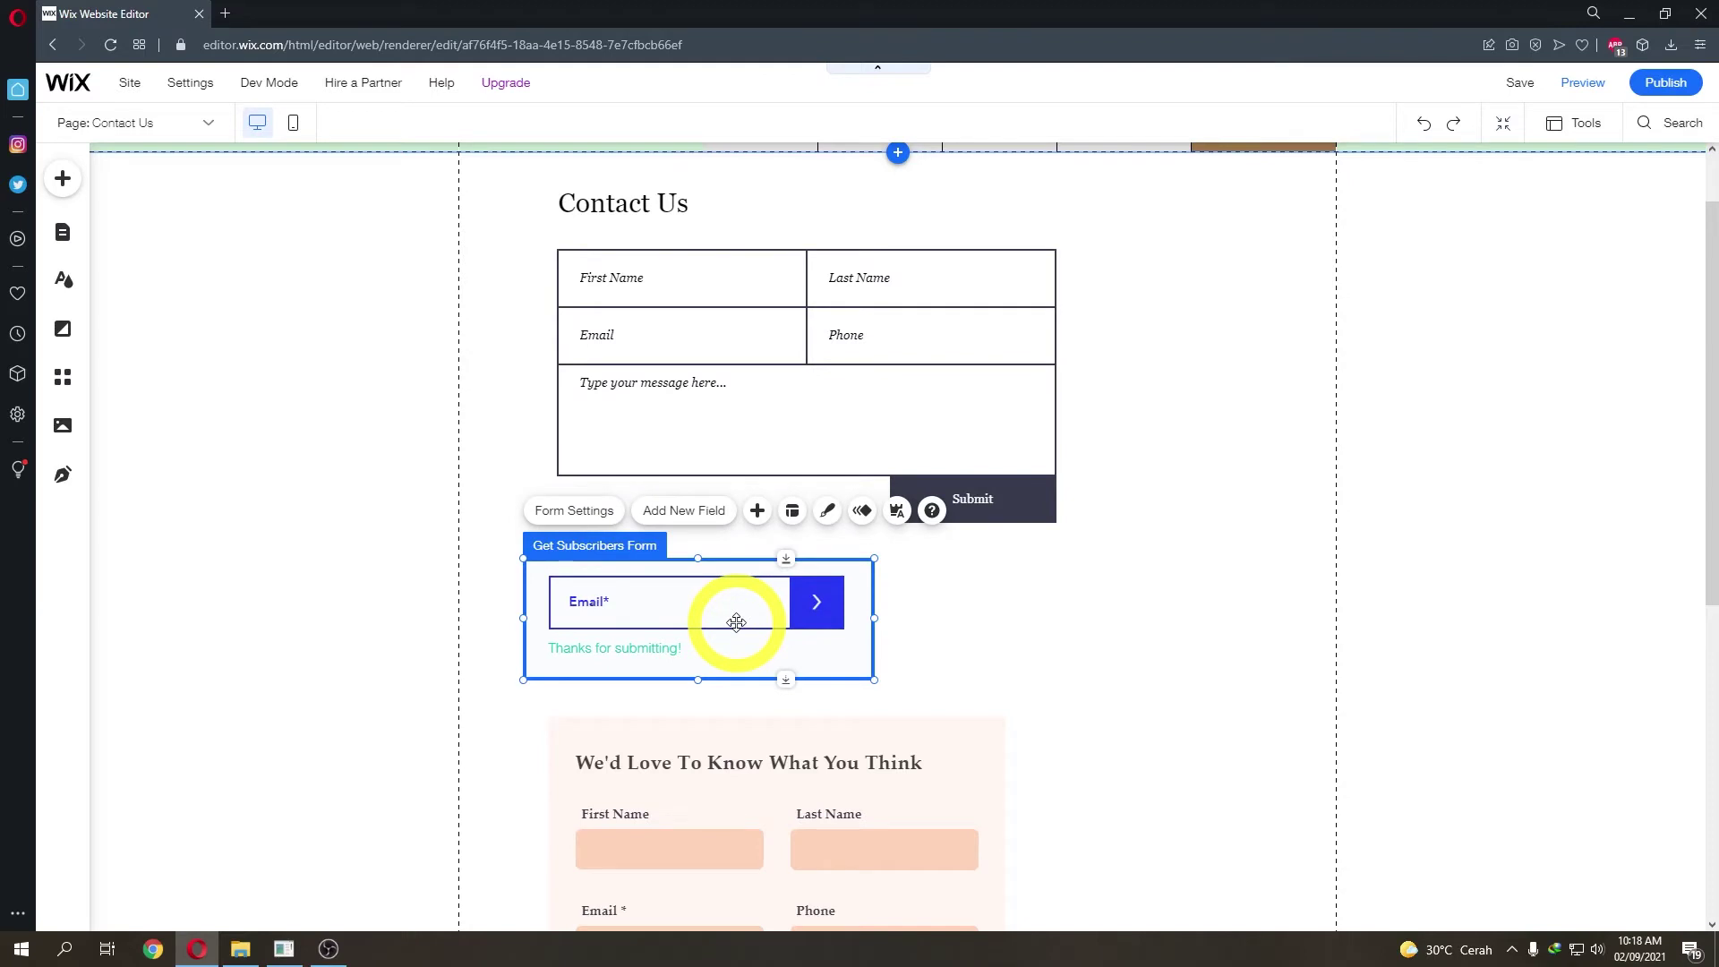
click(829, 607)
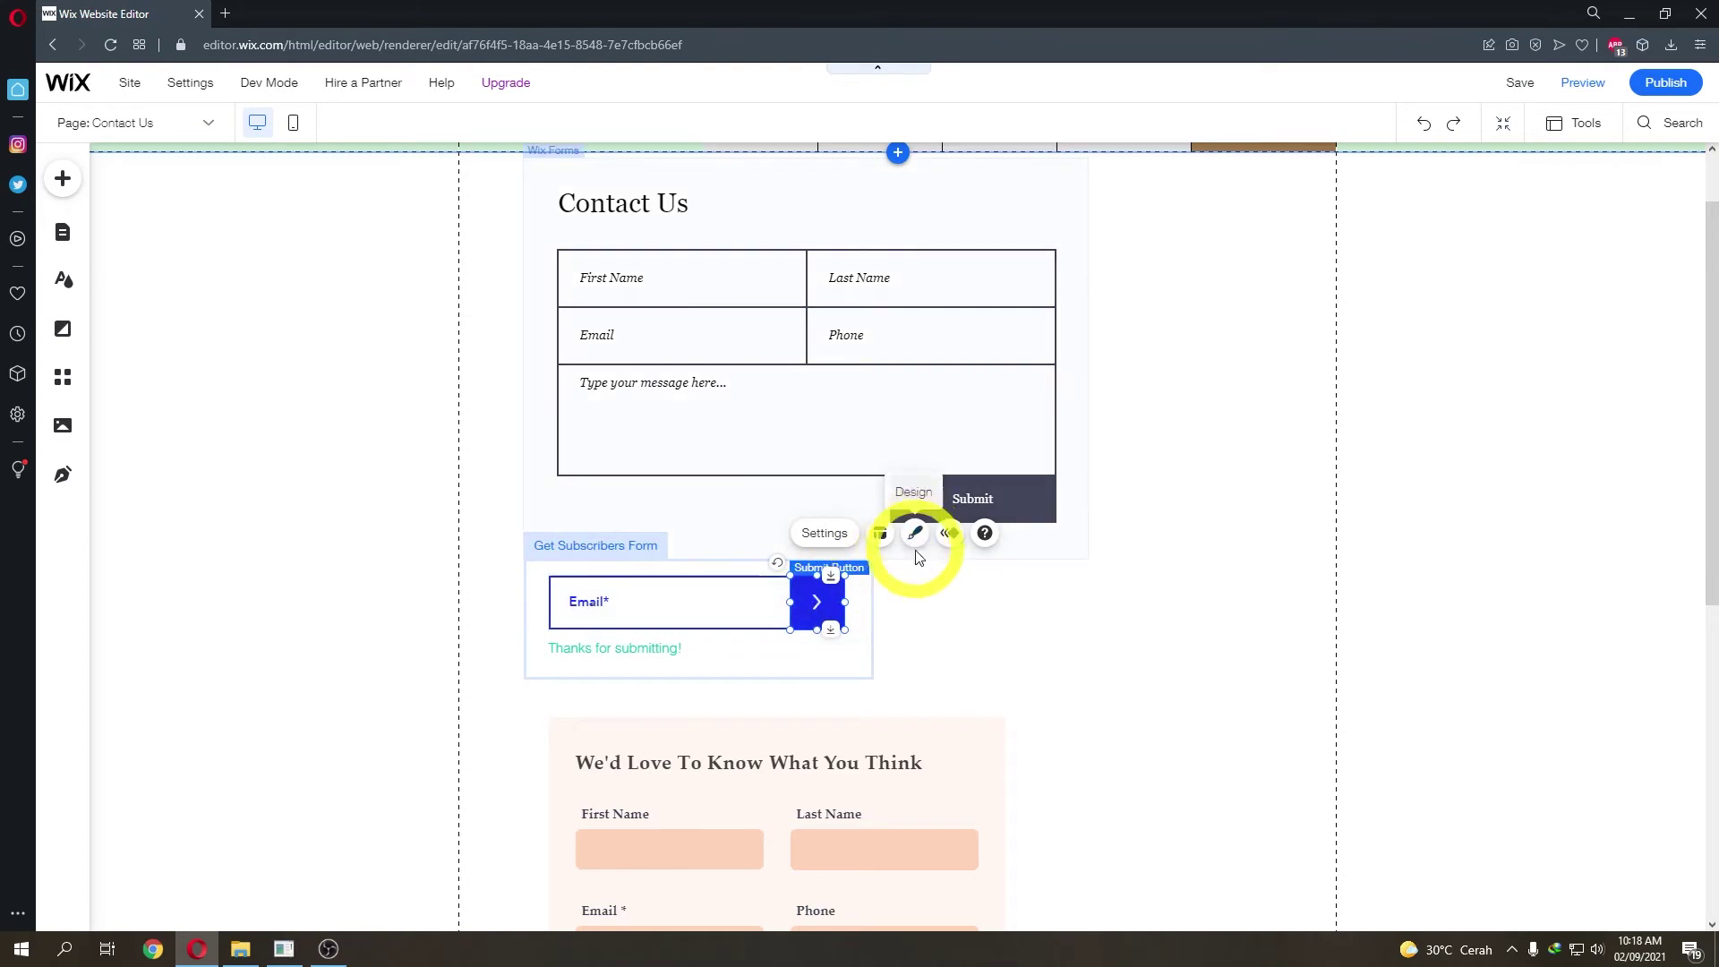
scroll(1239, 587, up, 1)
click(749, 691)
click(818, 690)
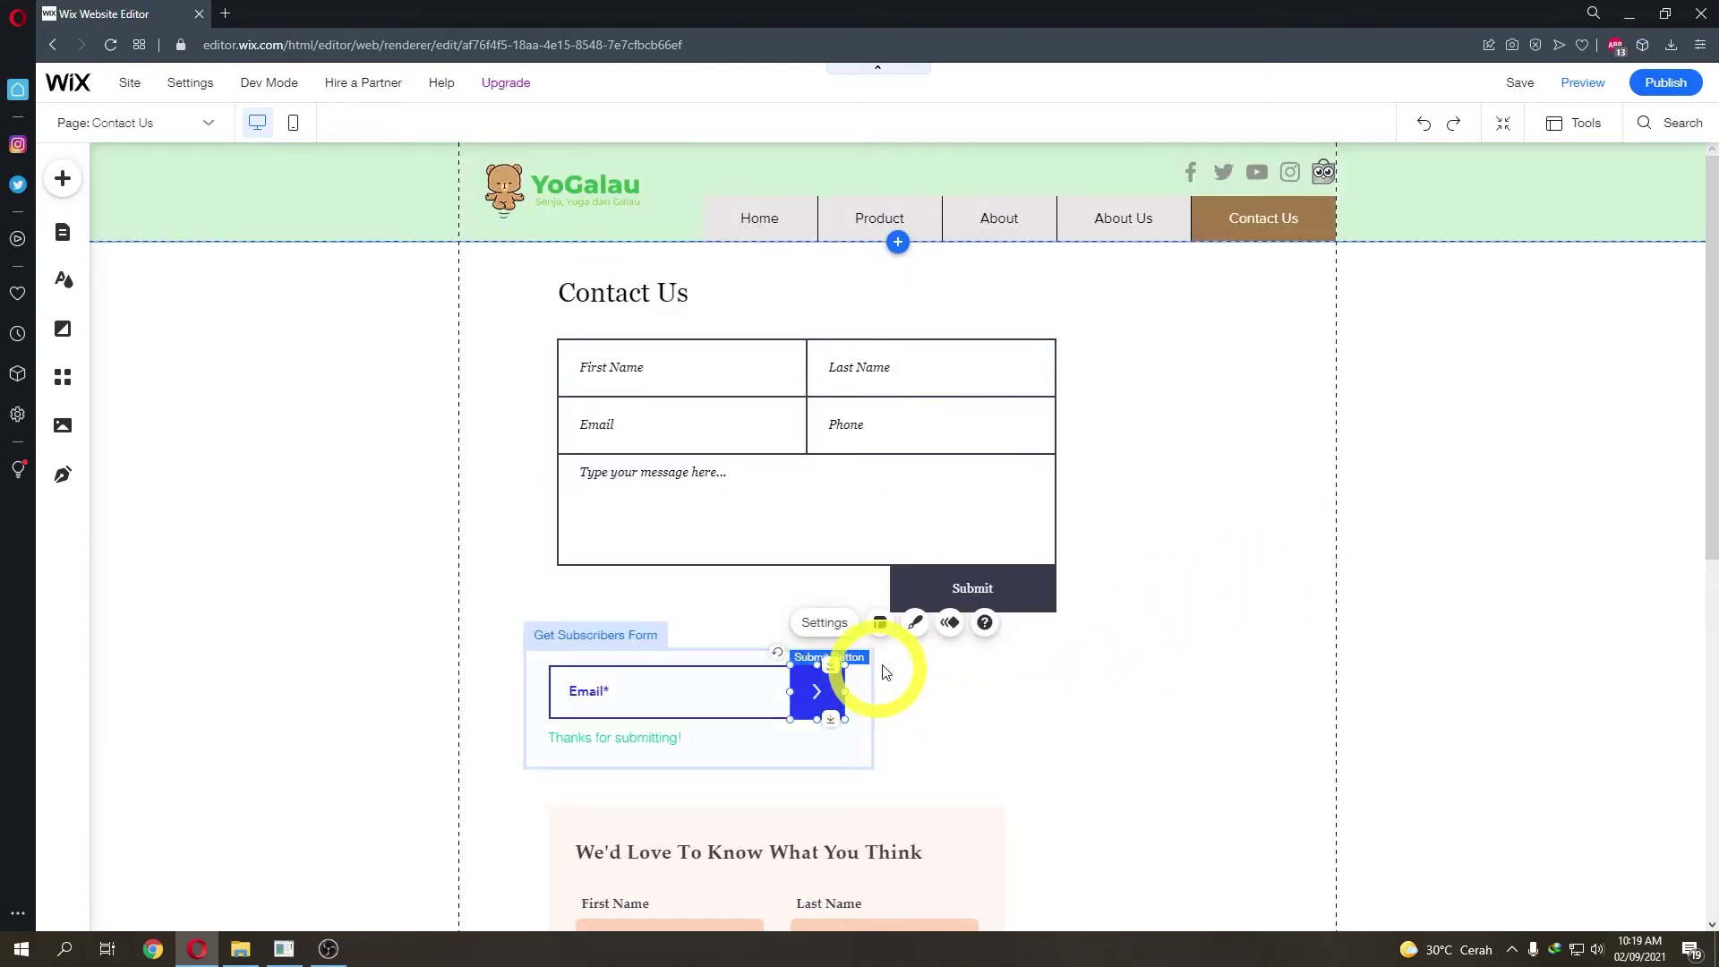
click(825, 625)
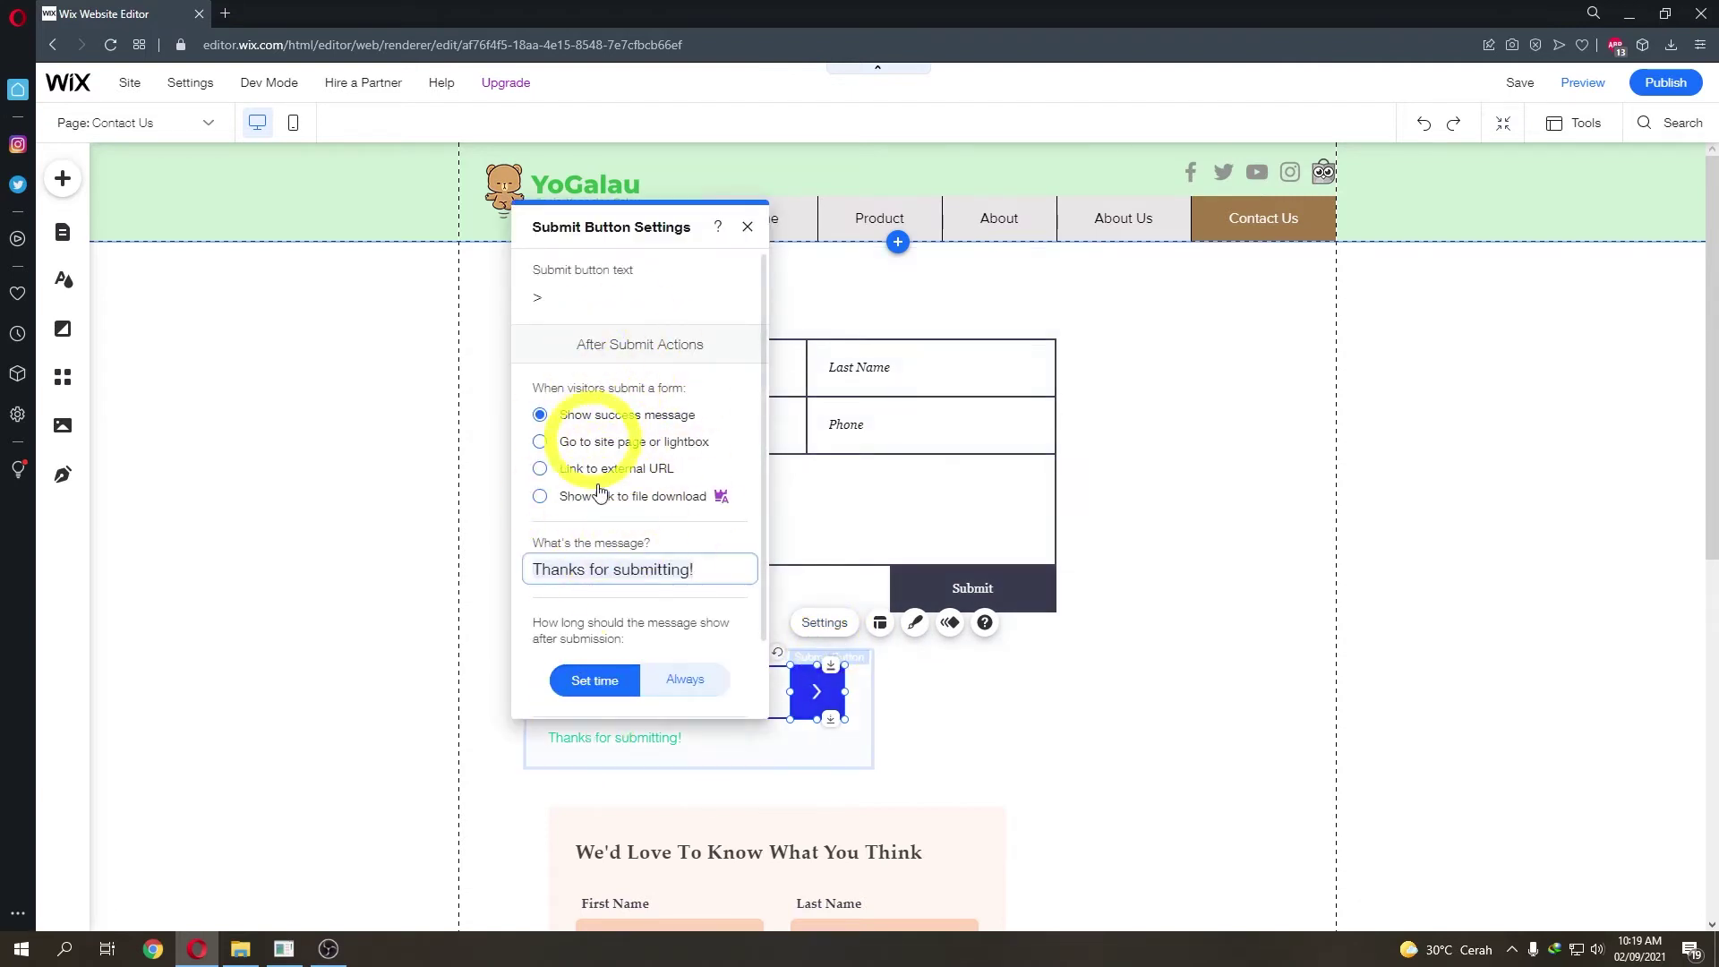
click(748, 228)
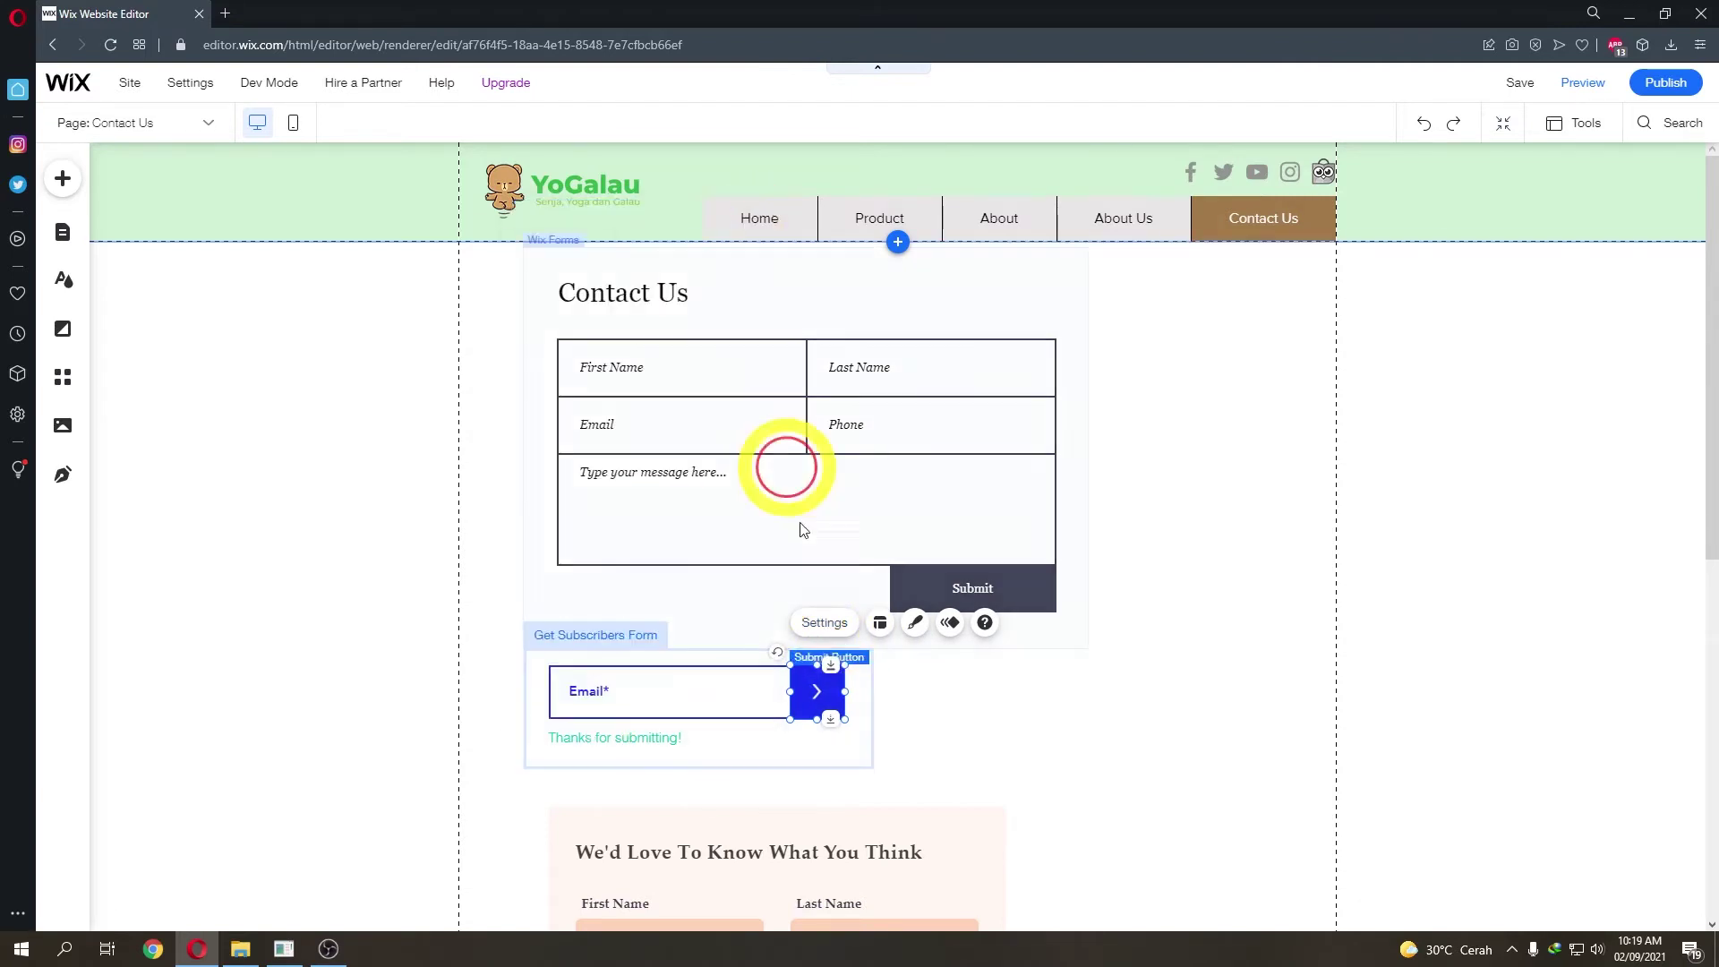
- Apply the solid green saved button design to the subscribe form's submit button
click(915, 626)
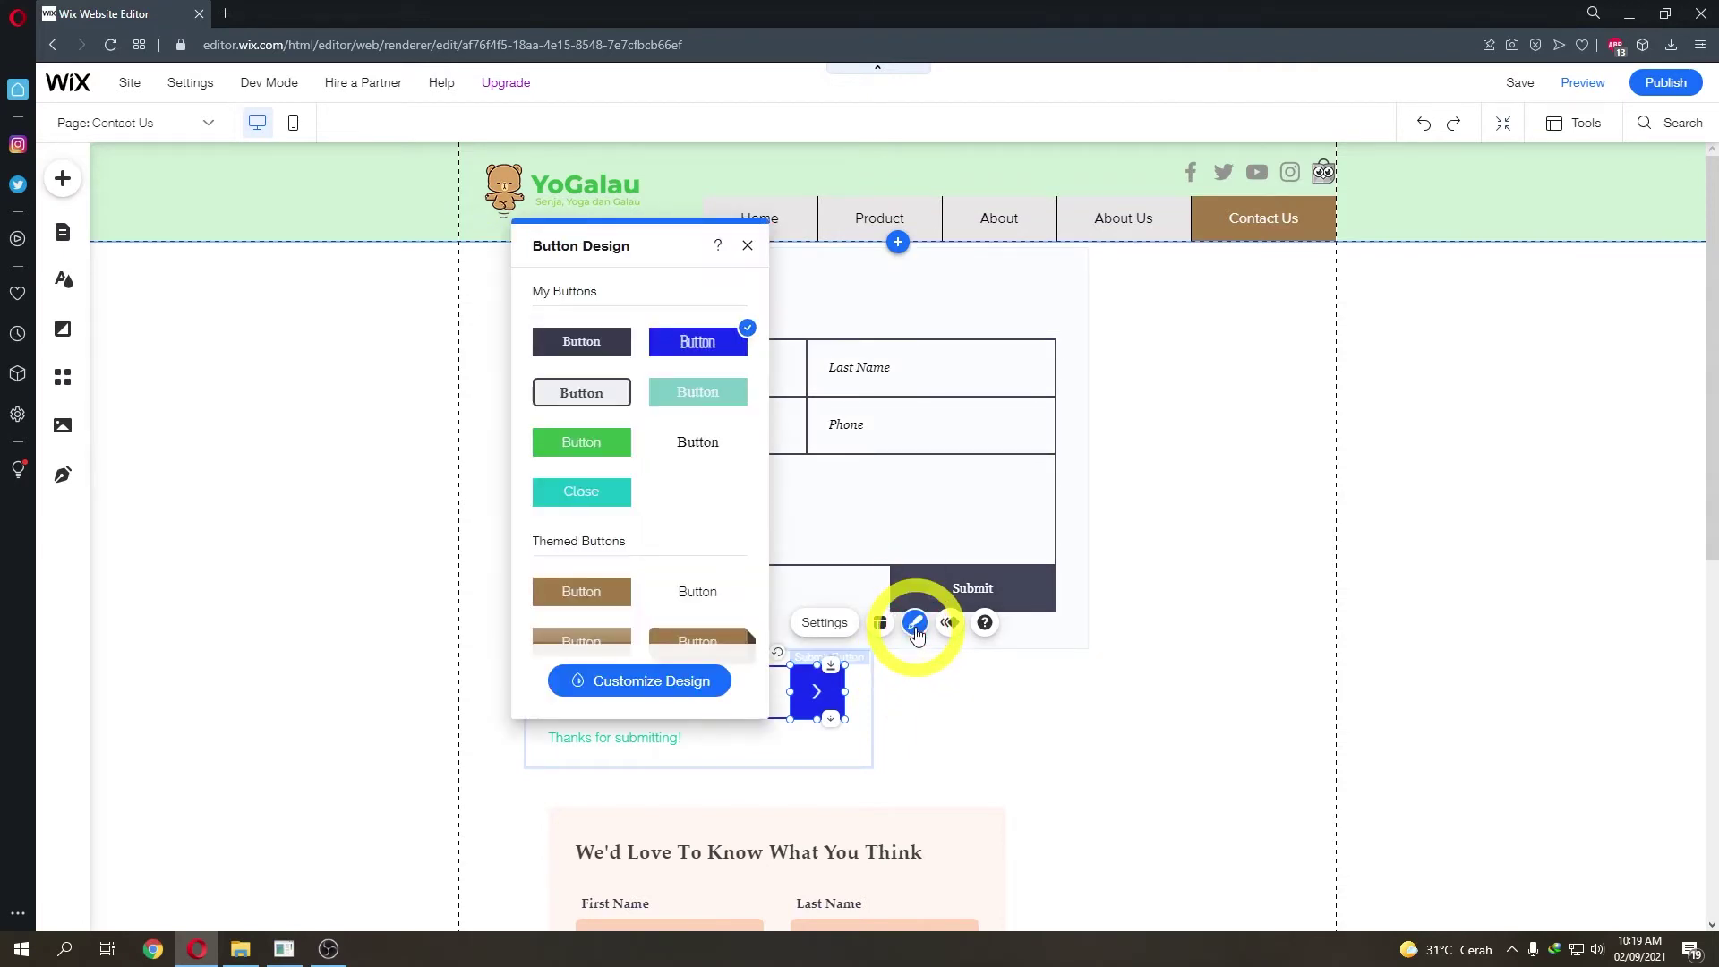
scroll(741, 548, down, 4)
scroll(751, 536, up, 3)
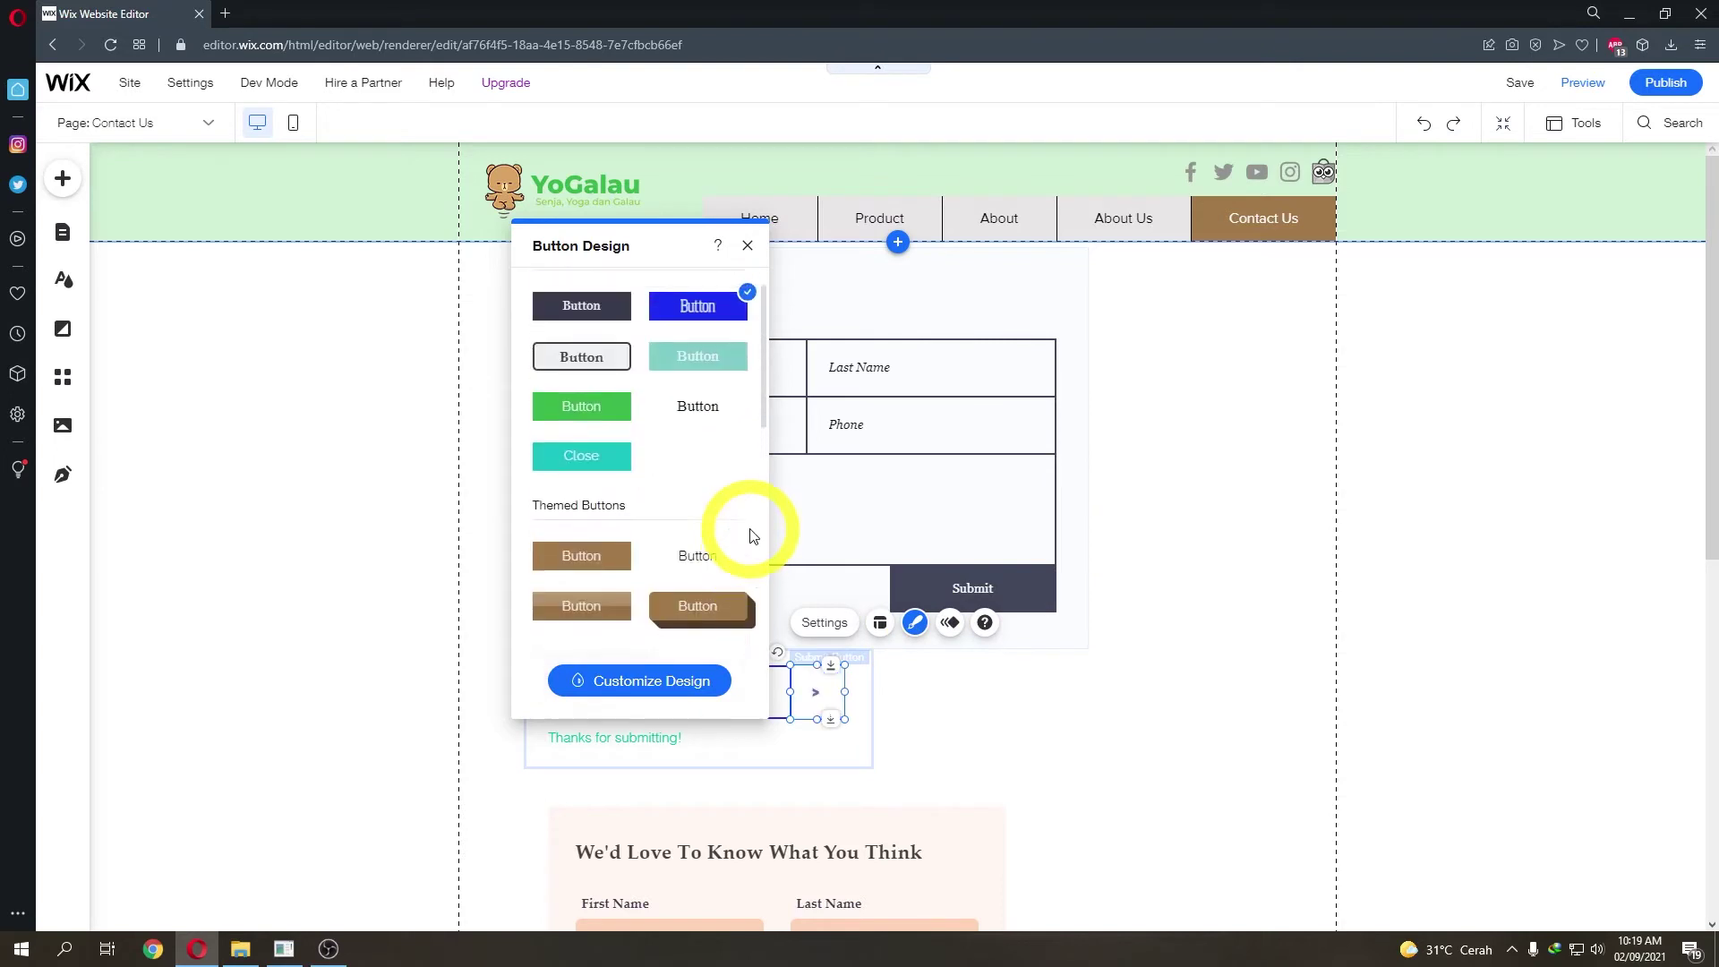
scroll(750, 536, up, 1)
click(615, 445)
click(896, 736)
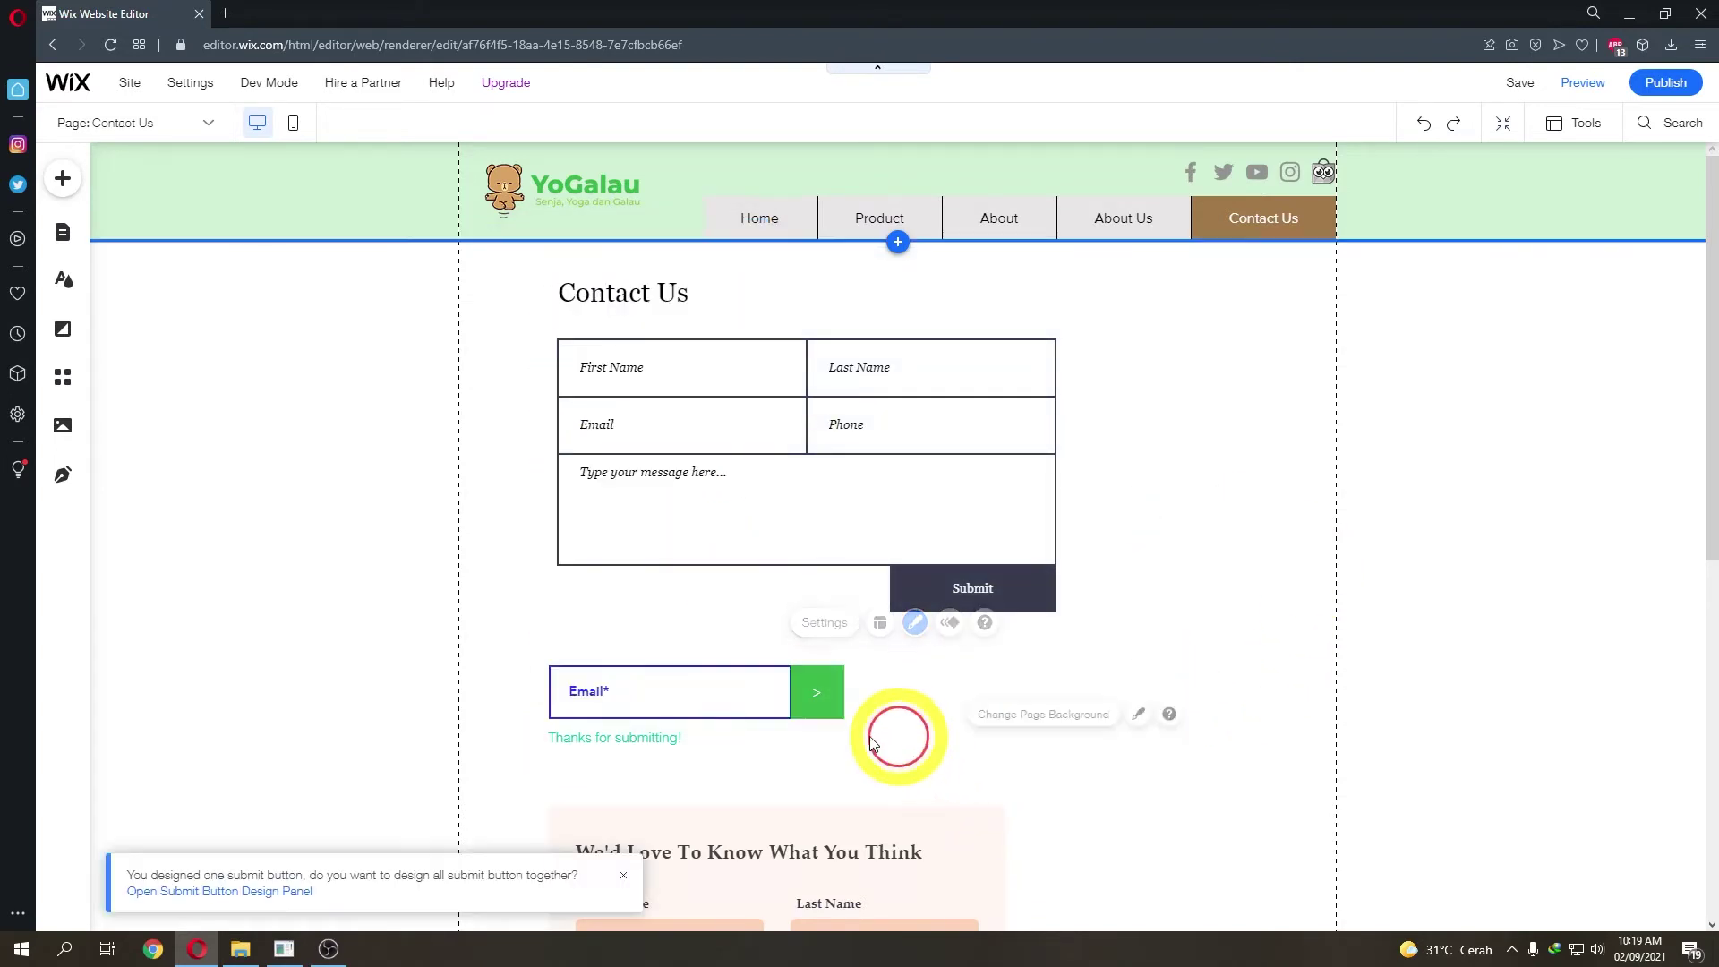
- Browse the preset input field designs for the subscribe form's email field
click(740, 722)
click(691, 706)
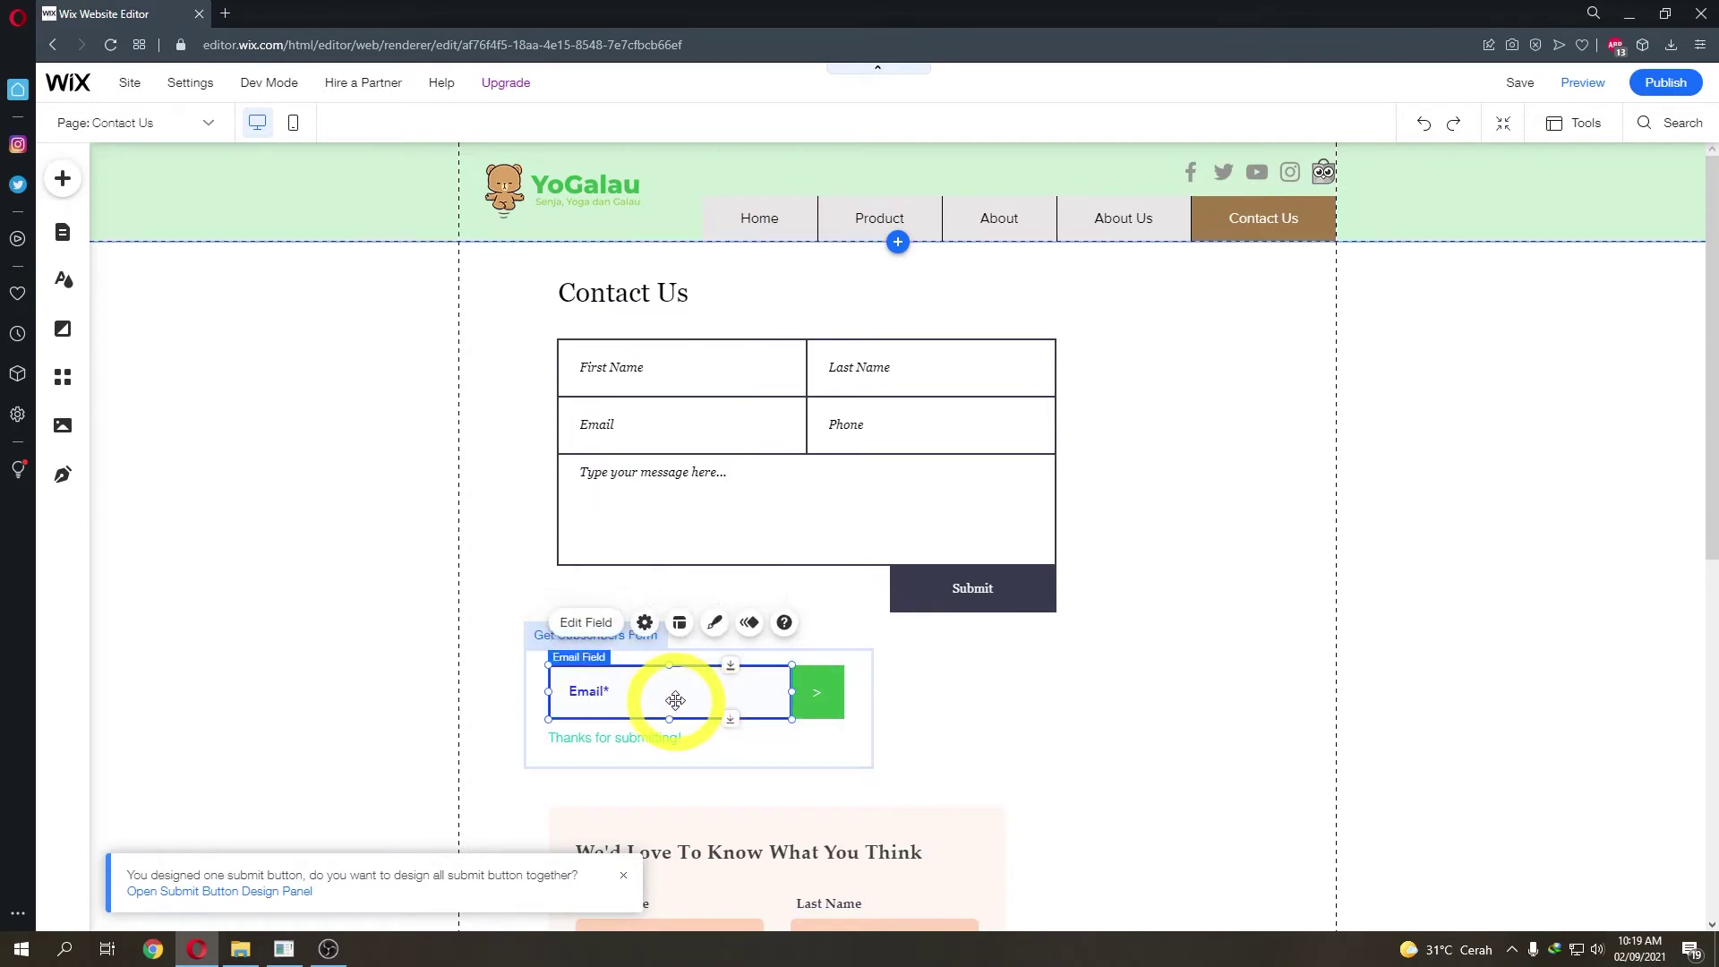
click(714, 624)
scroll(492, 510, down, 3)
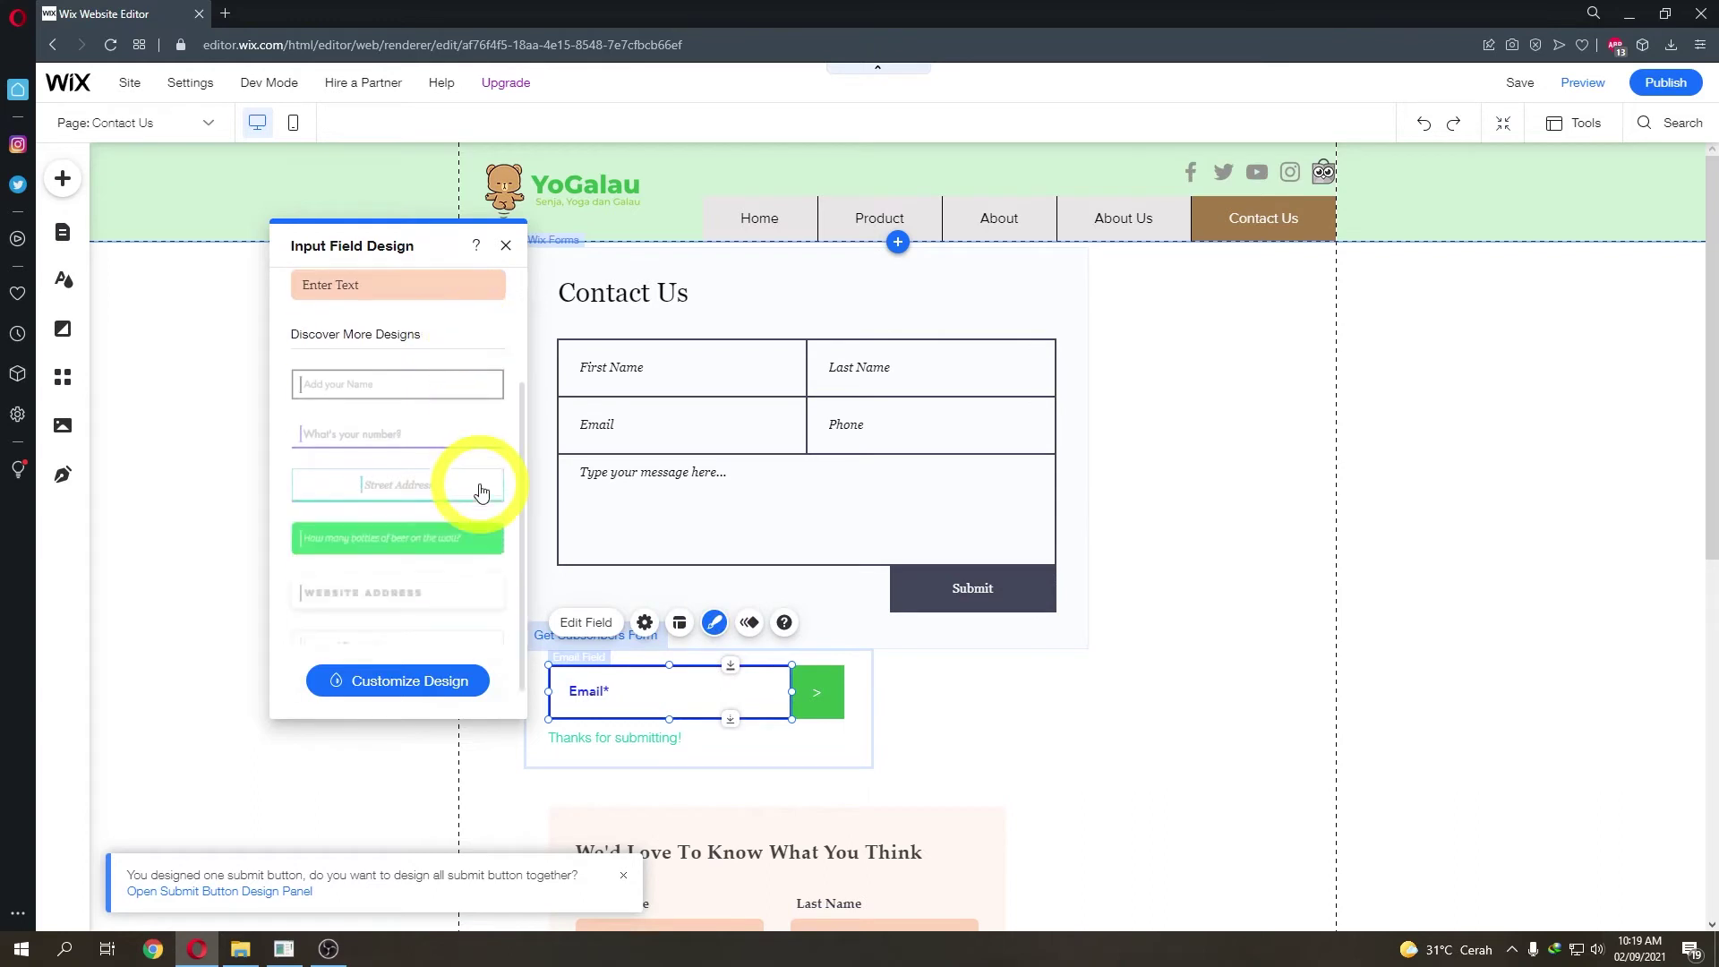
scroll(501, 537, up, 3)
scroll(502, 528, down, 2)
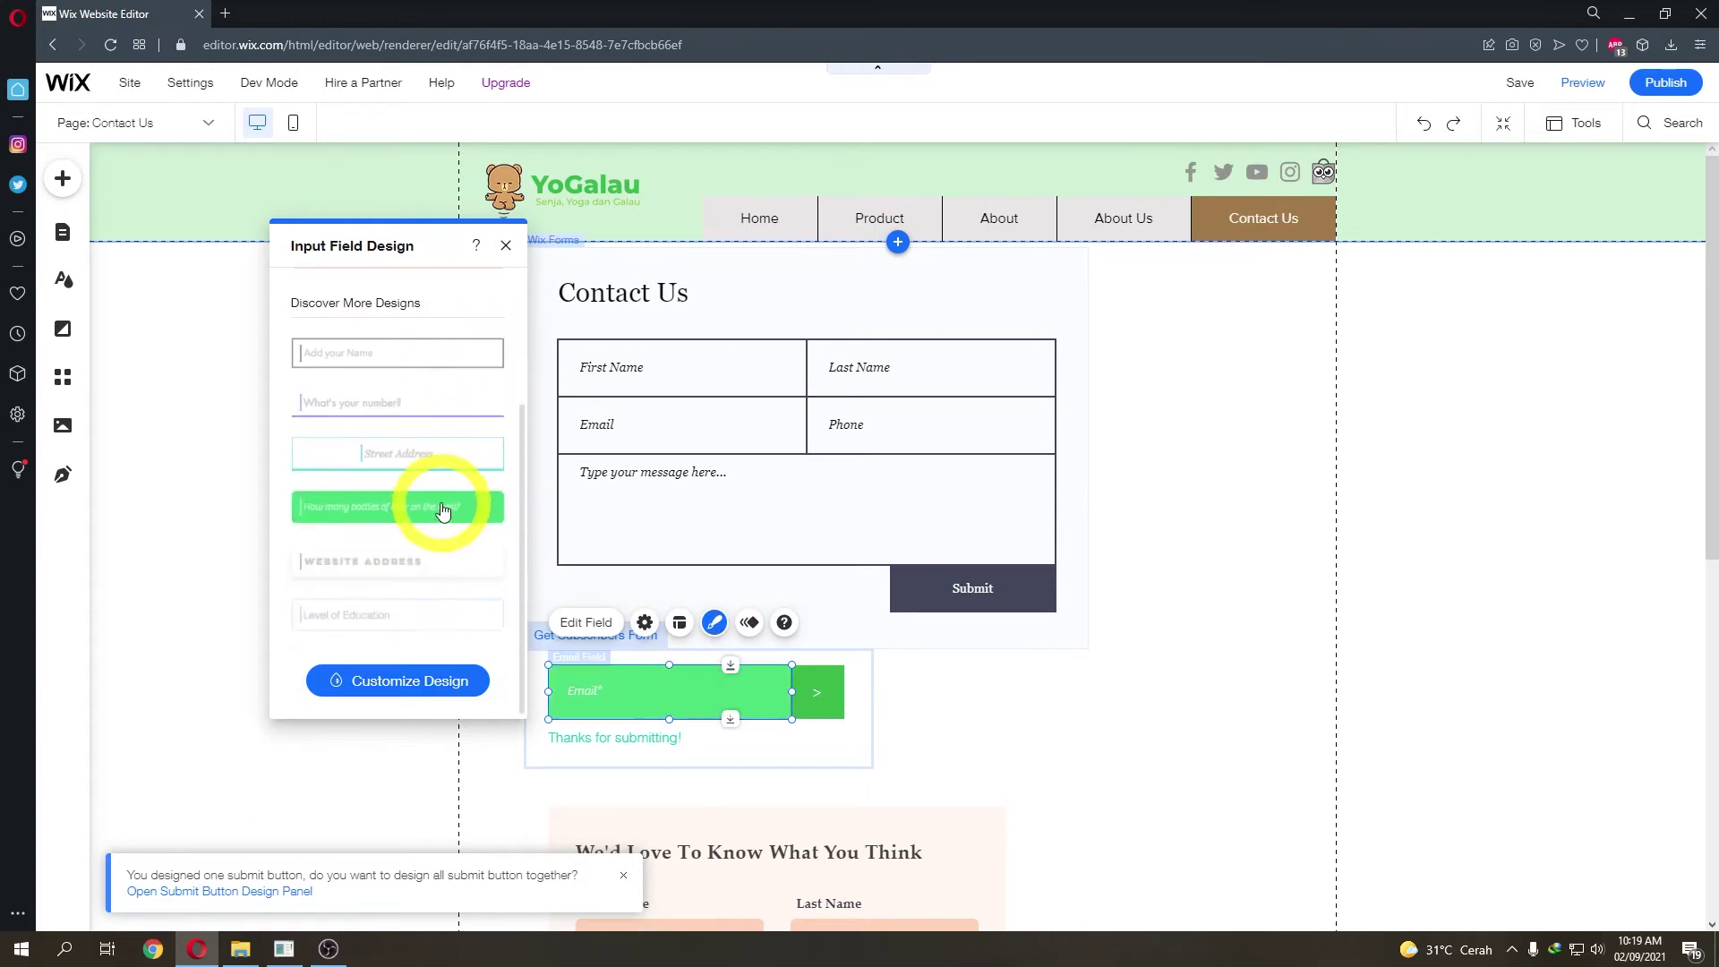
scroll(461, 497, up, 2)
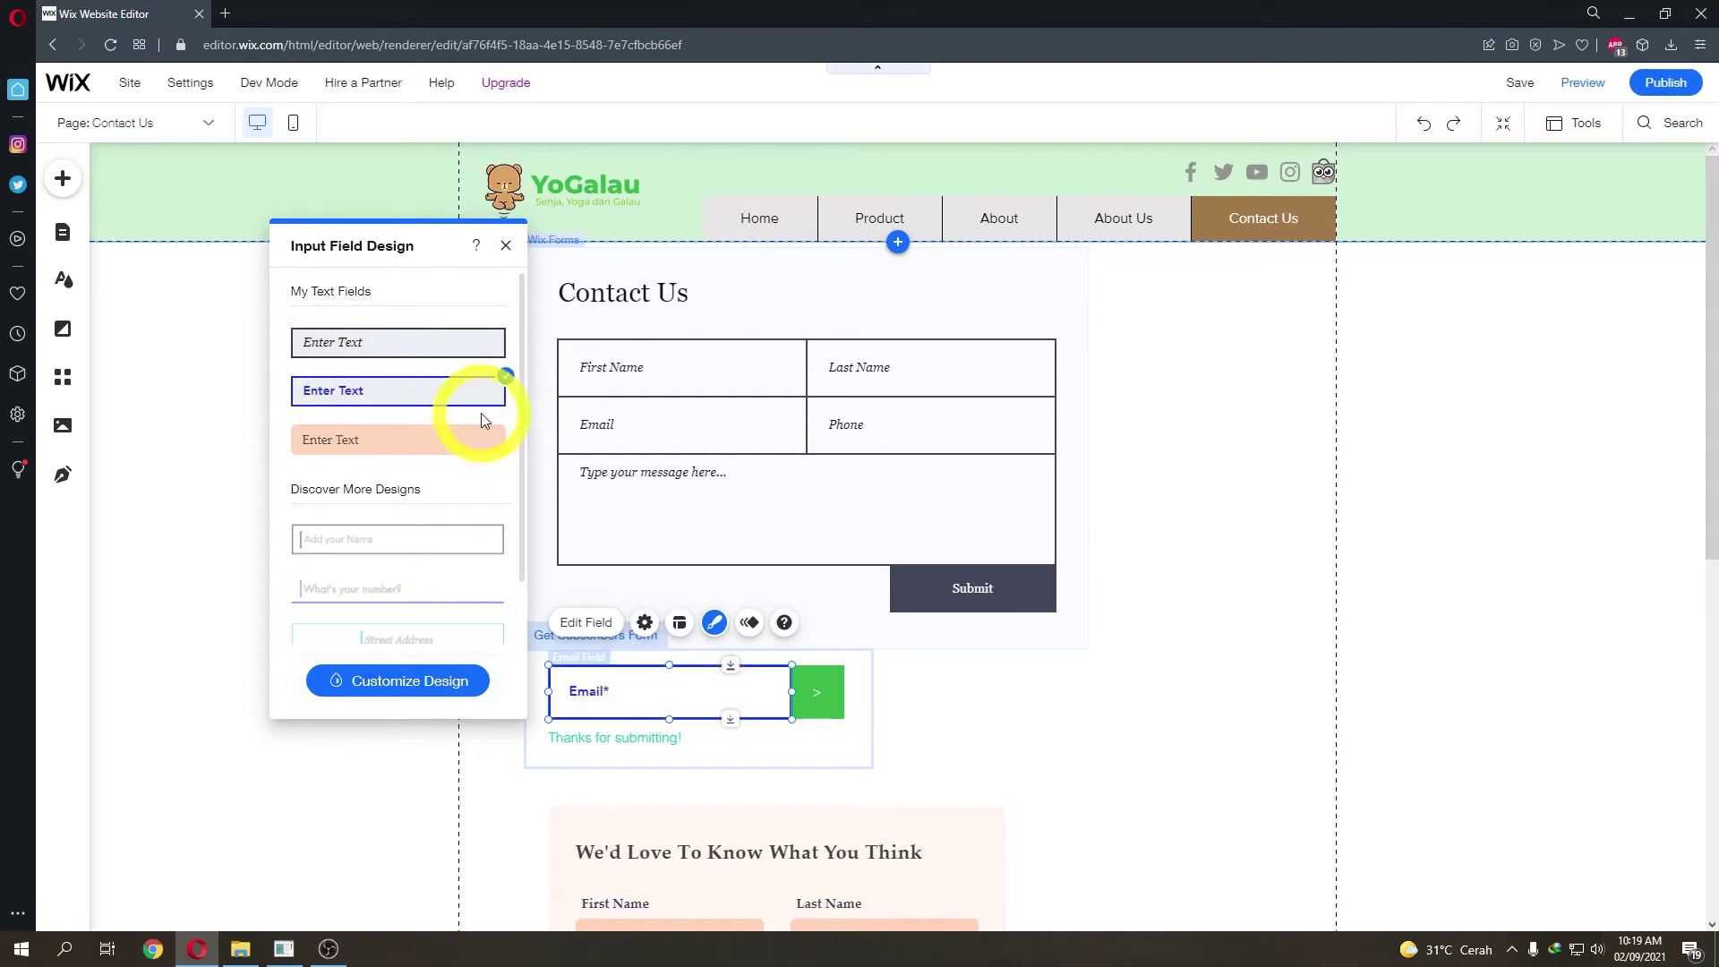
- Customize the subscribe form's email field with a green border in theme color #39B54A
click(434, 681)
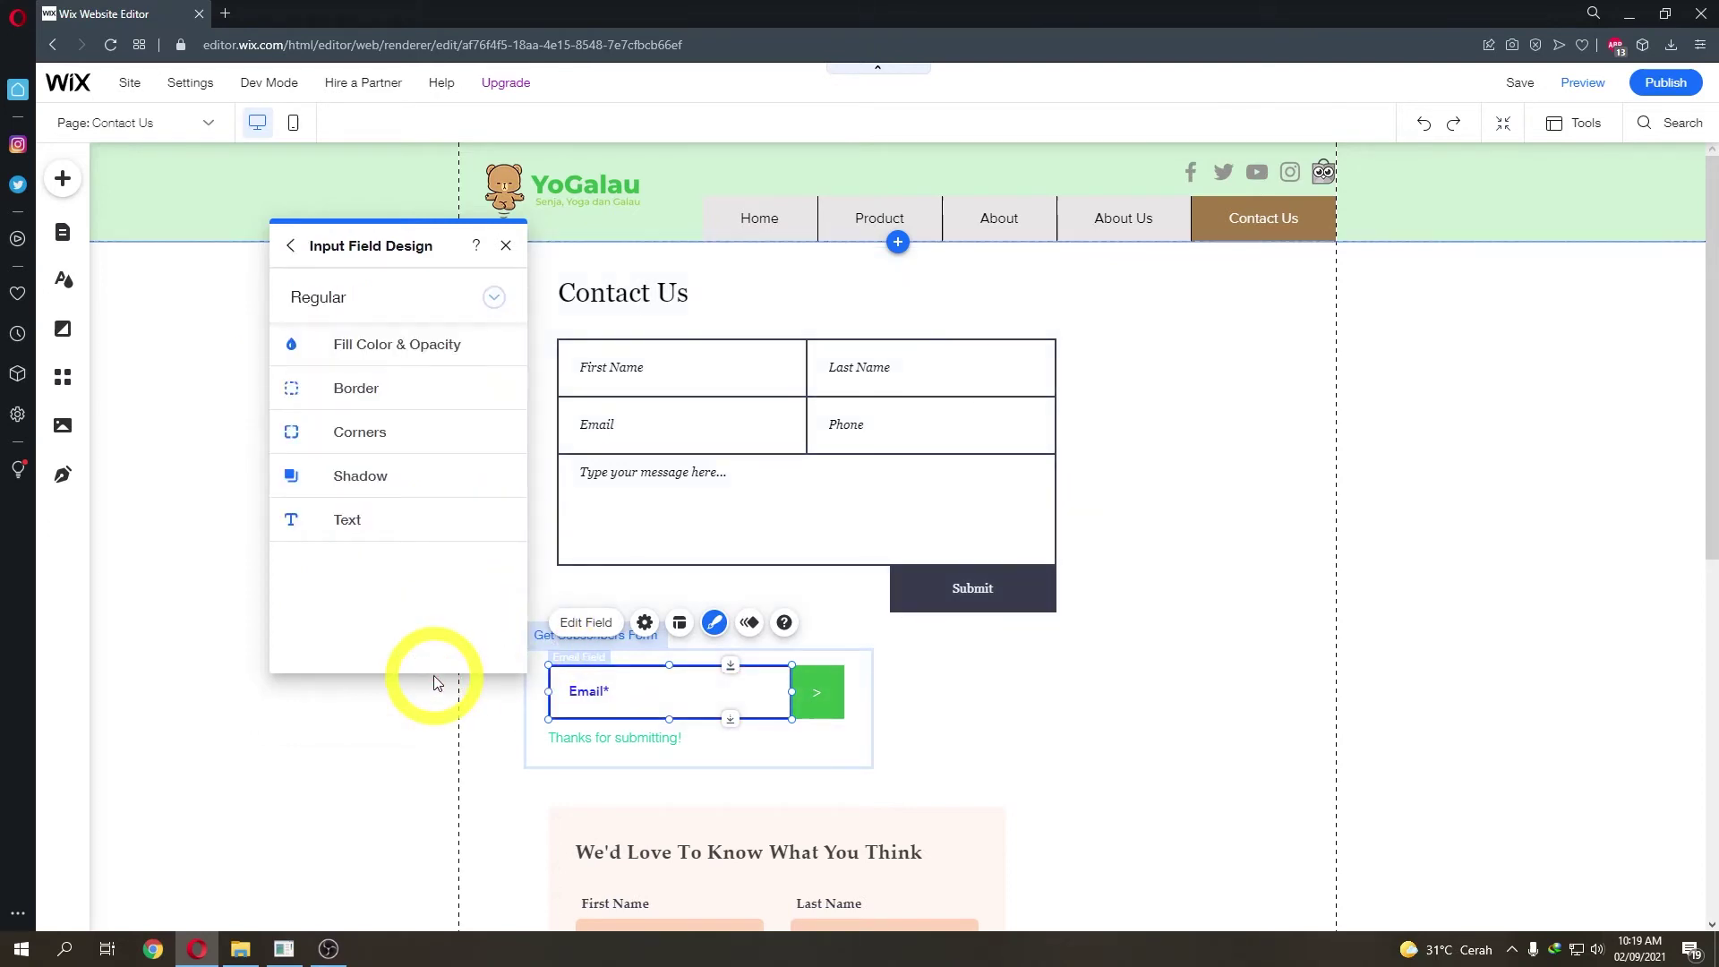
click(357, 390)
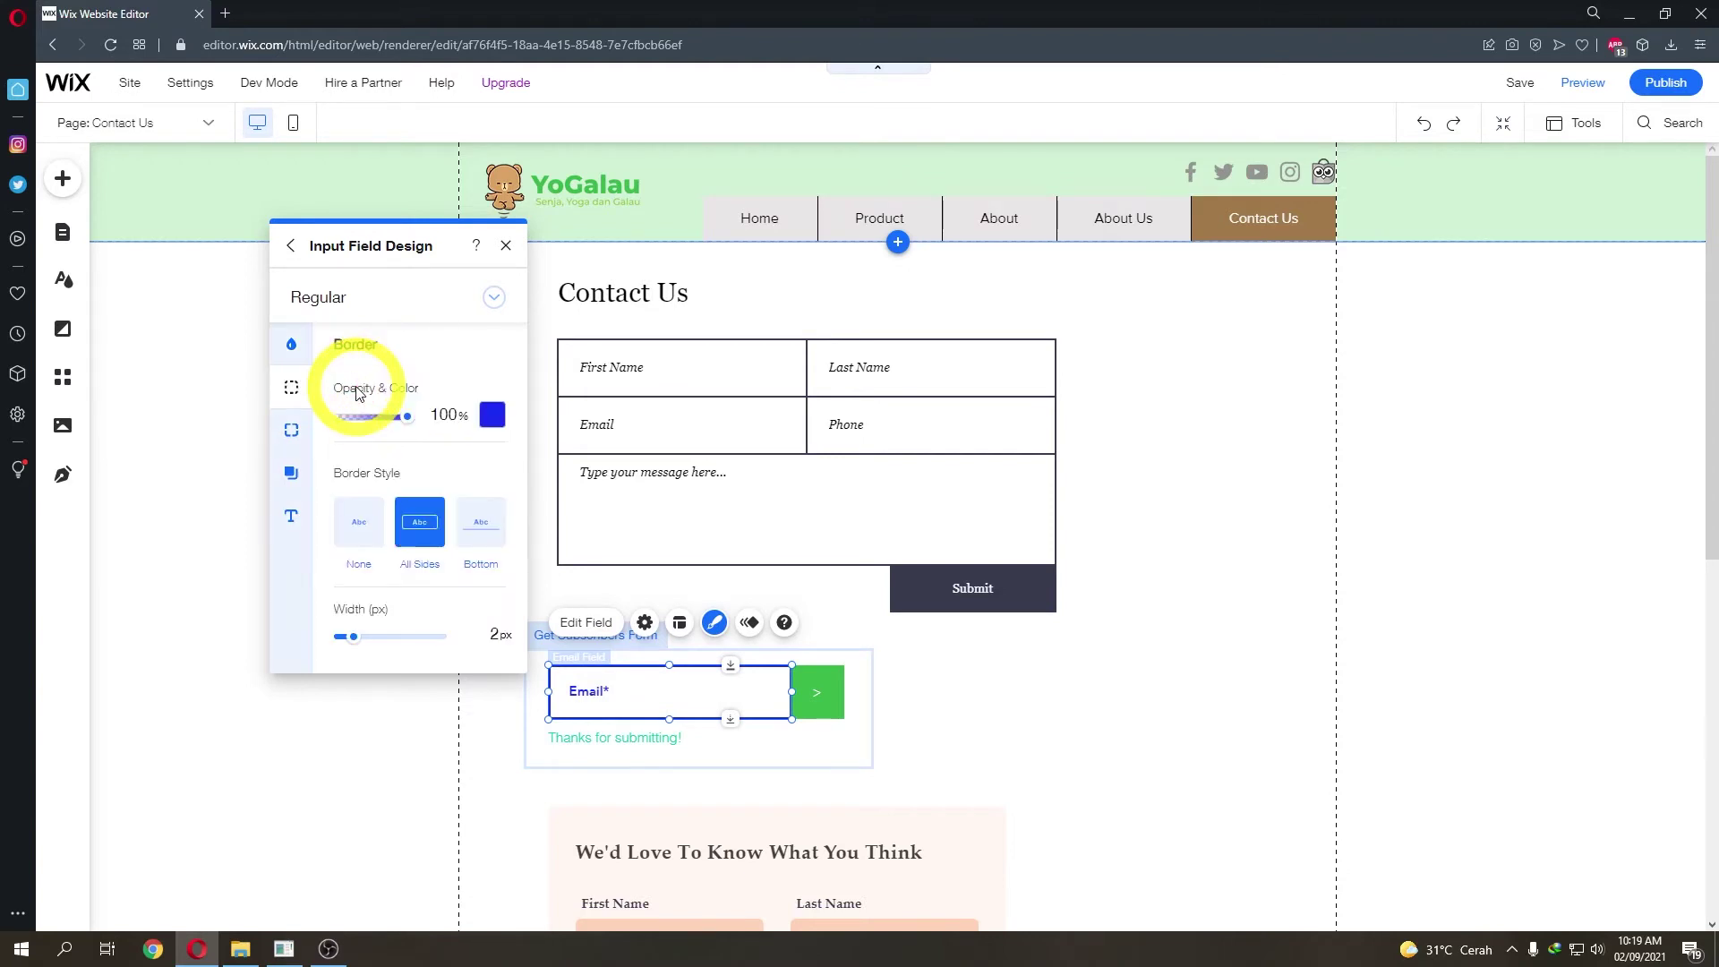
click(492, 416)
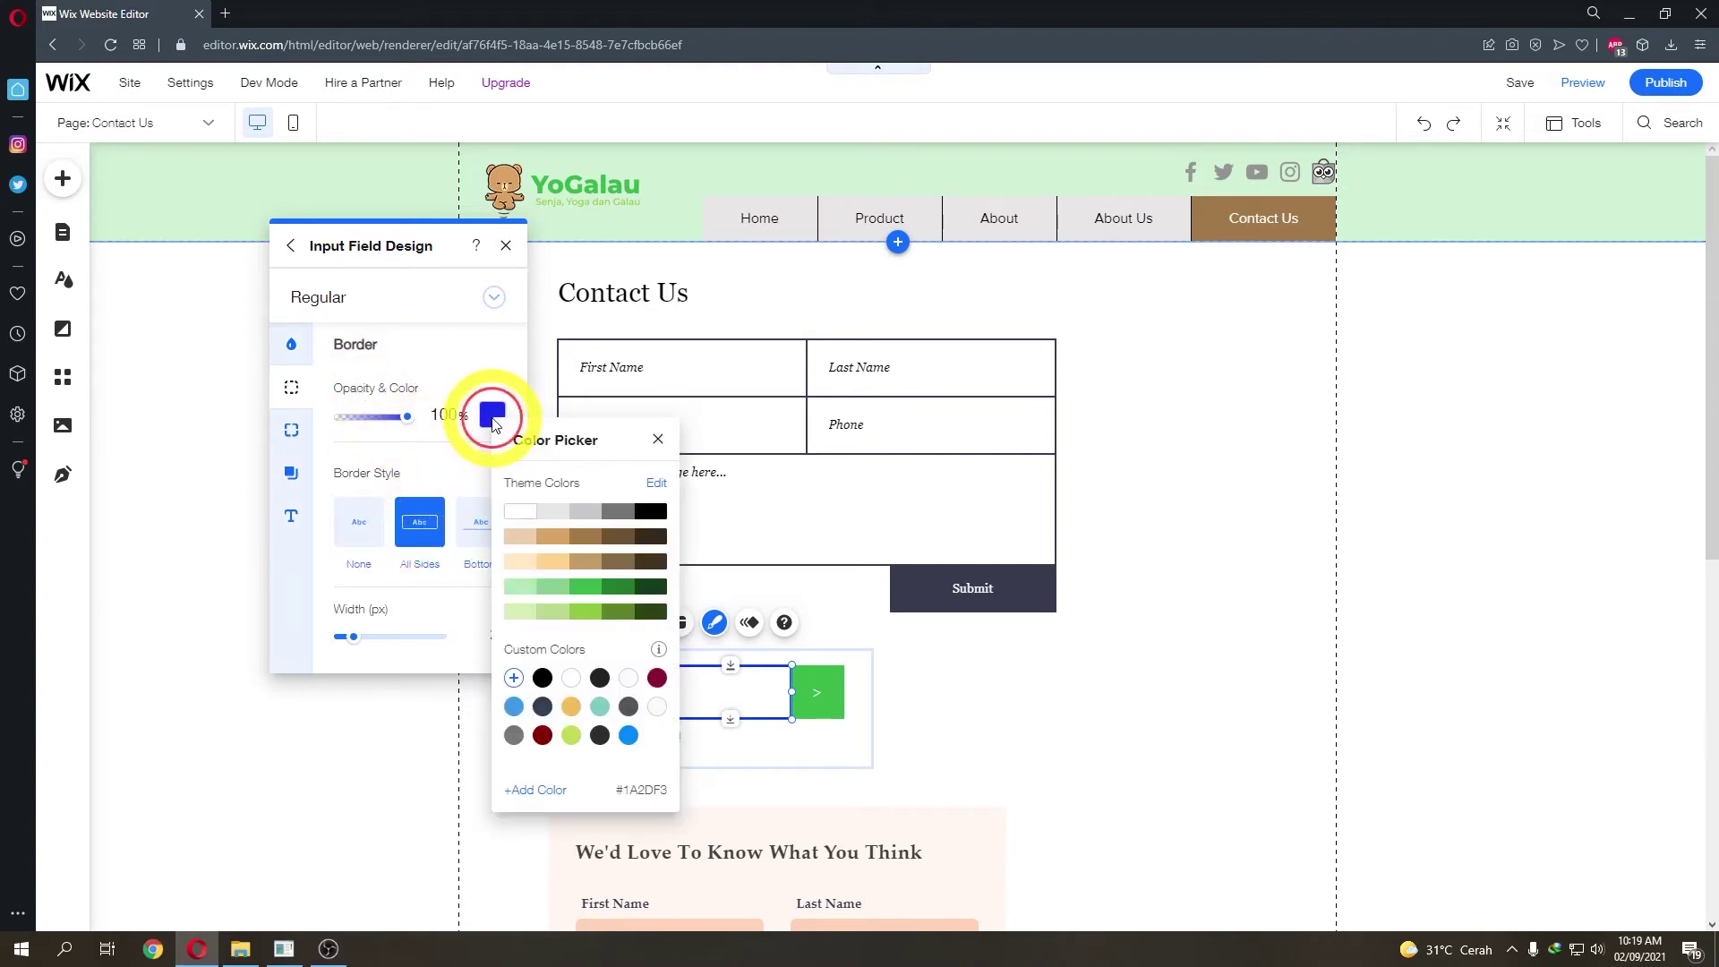
click(596, 589)
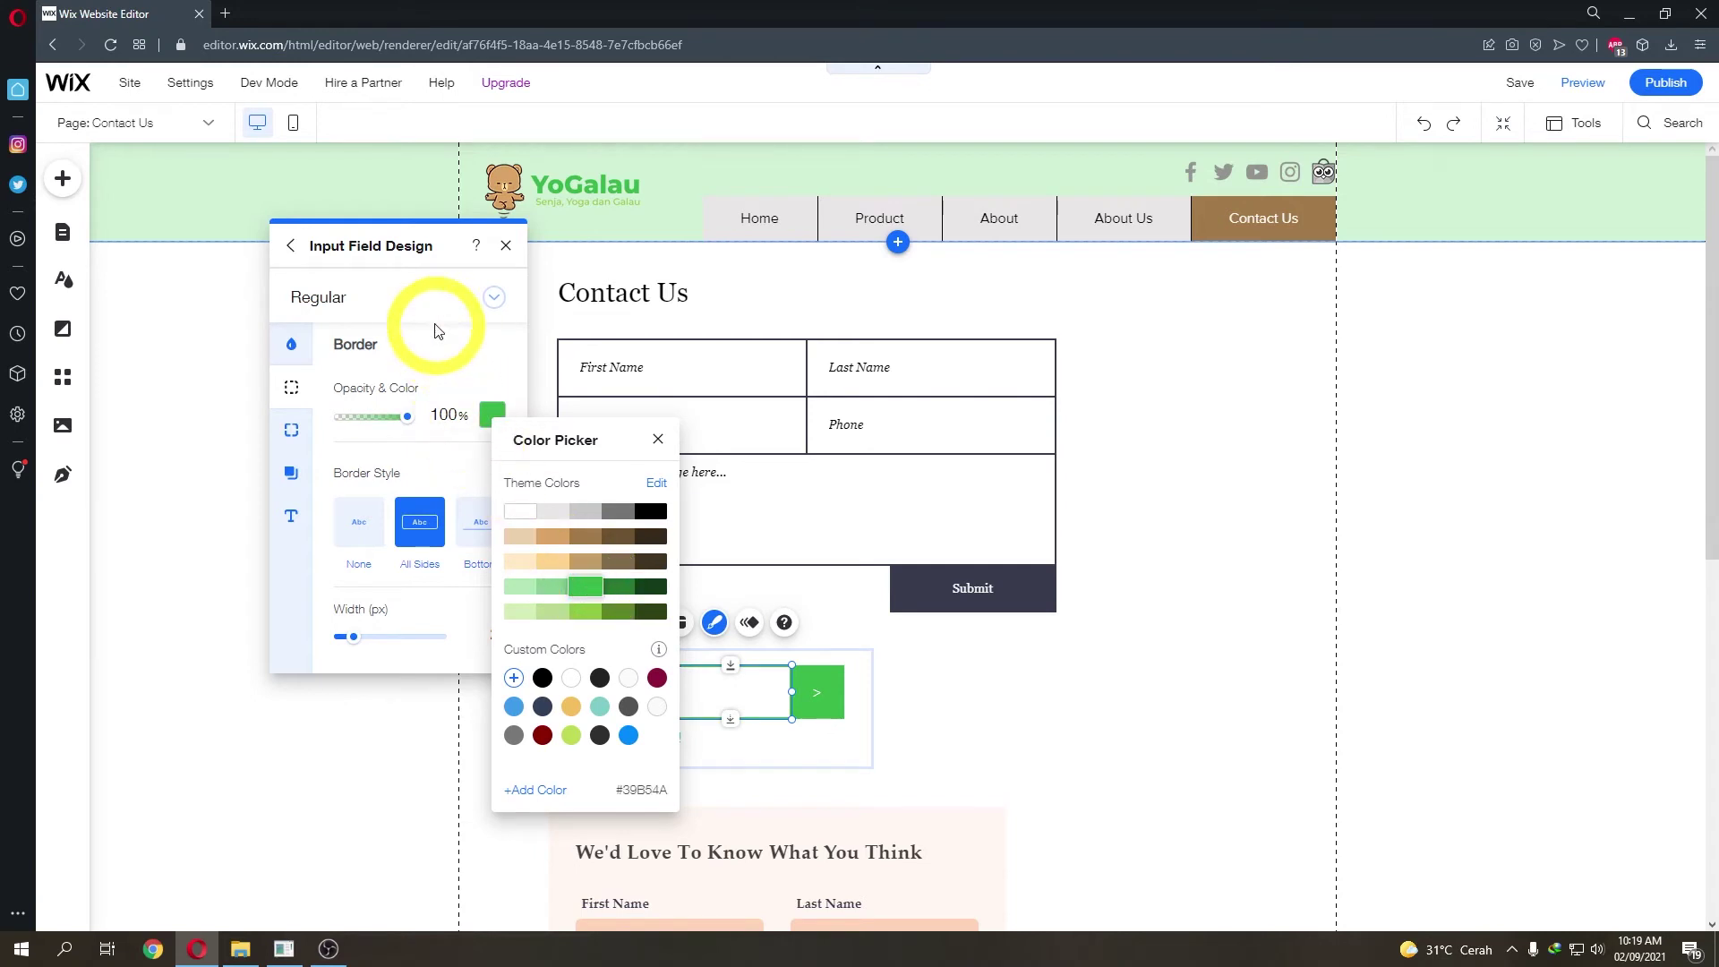
click(430, 301)
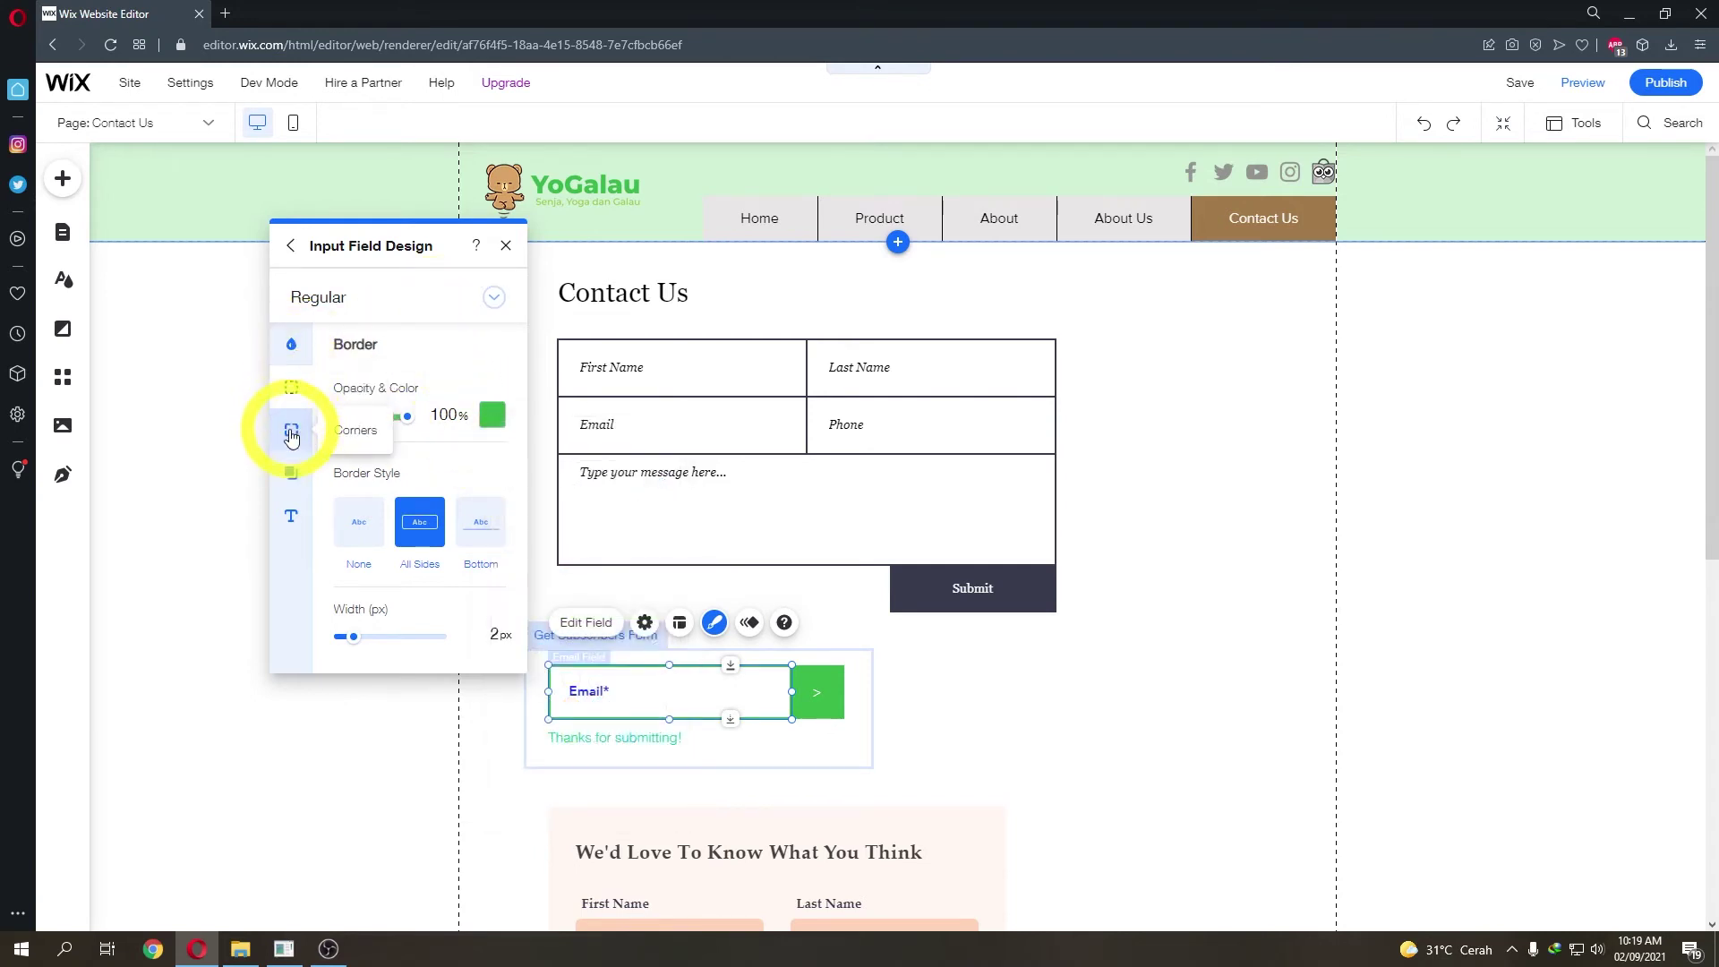
- Set the email field's placeholder text color to the light green theme color
click(291, 513)
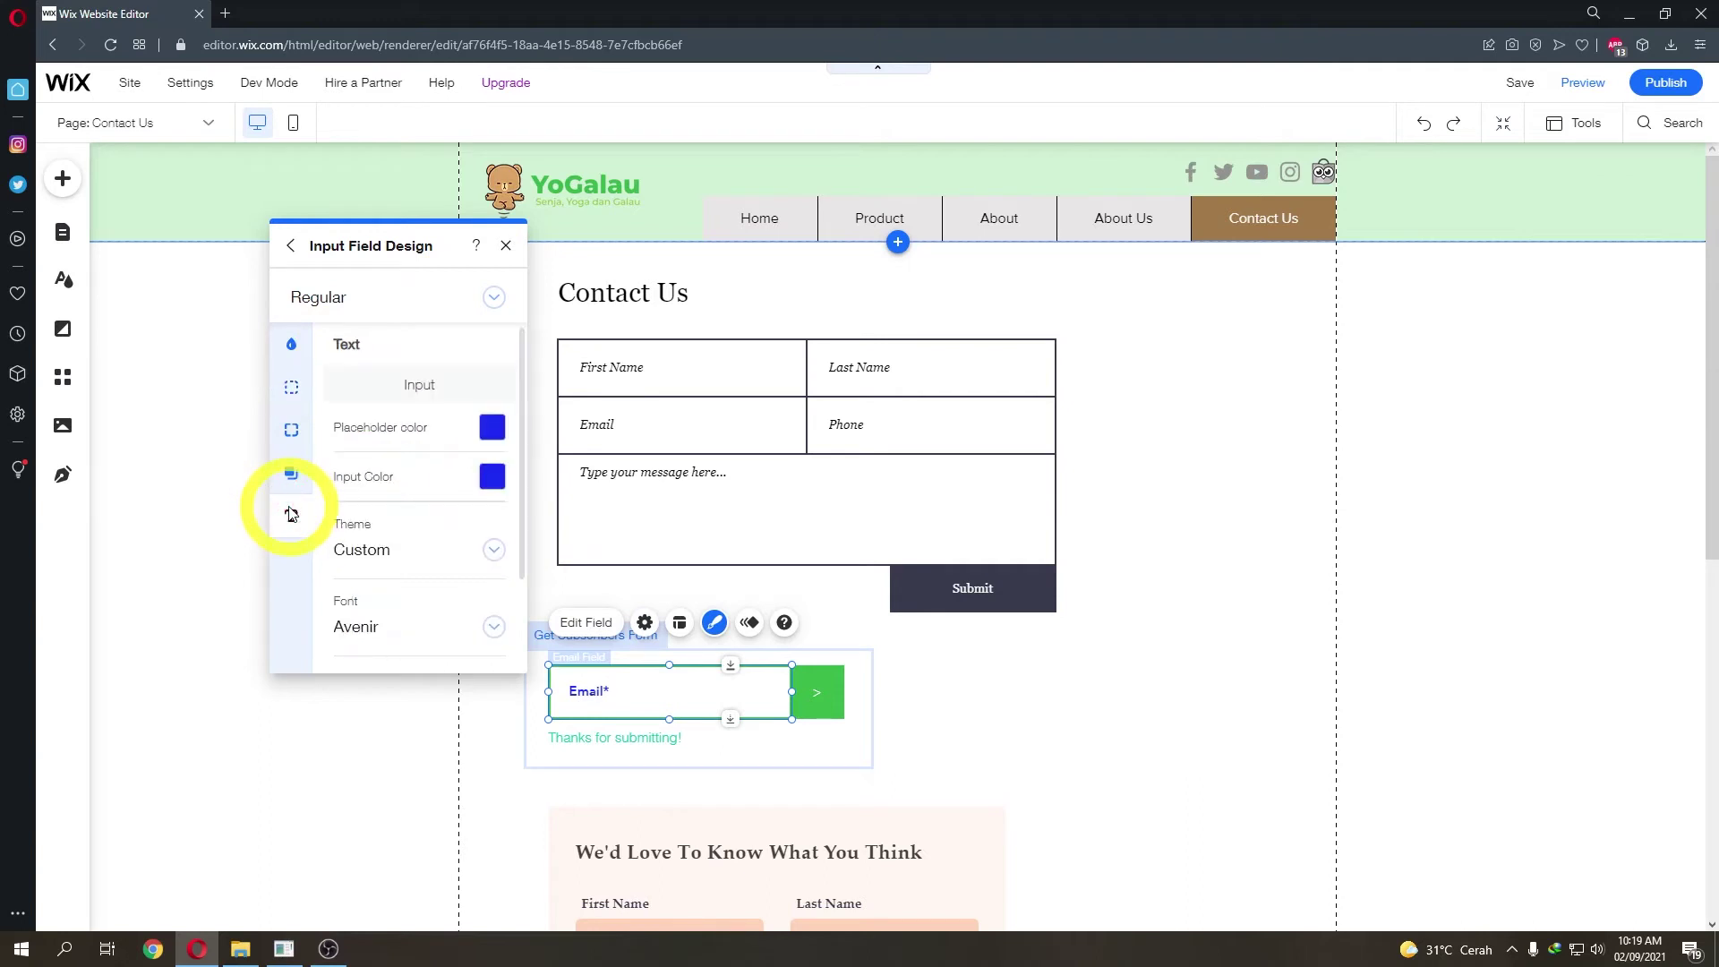
click(593, 706)
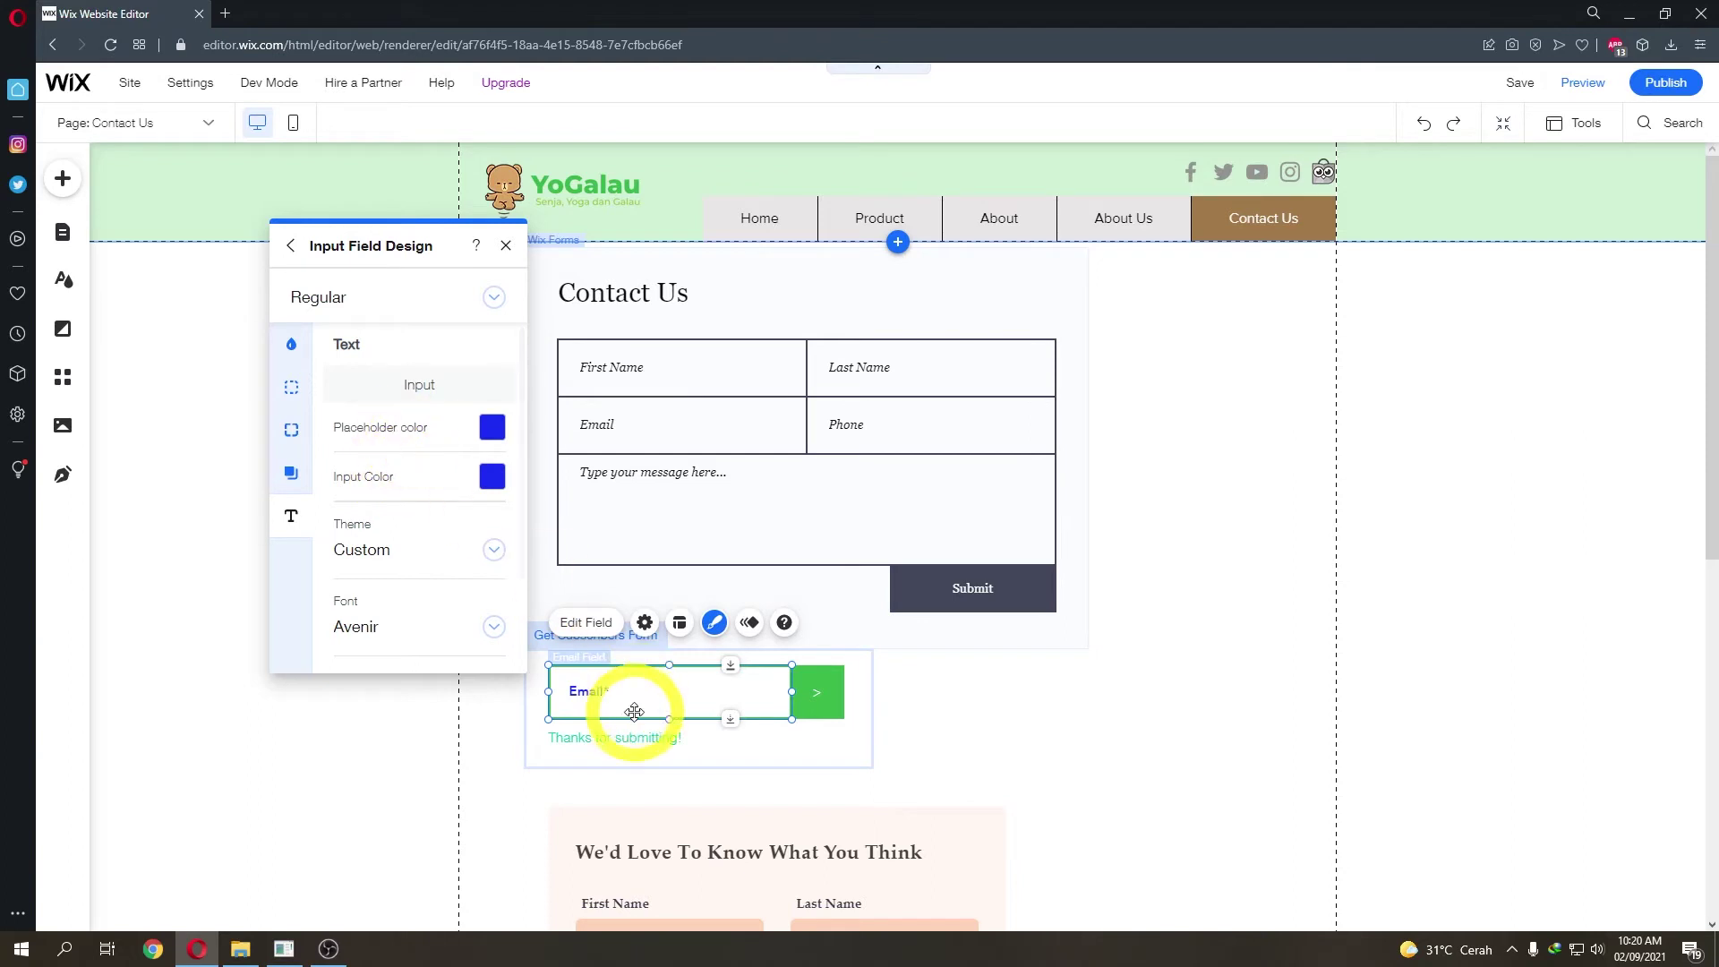
click(491, 429)
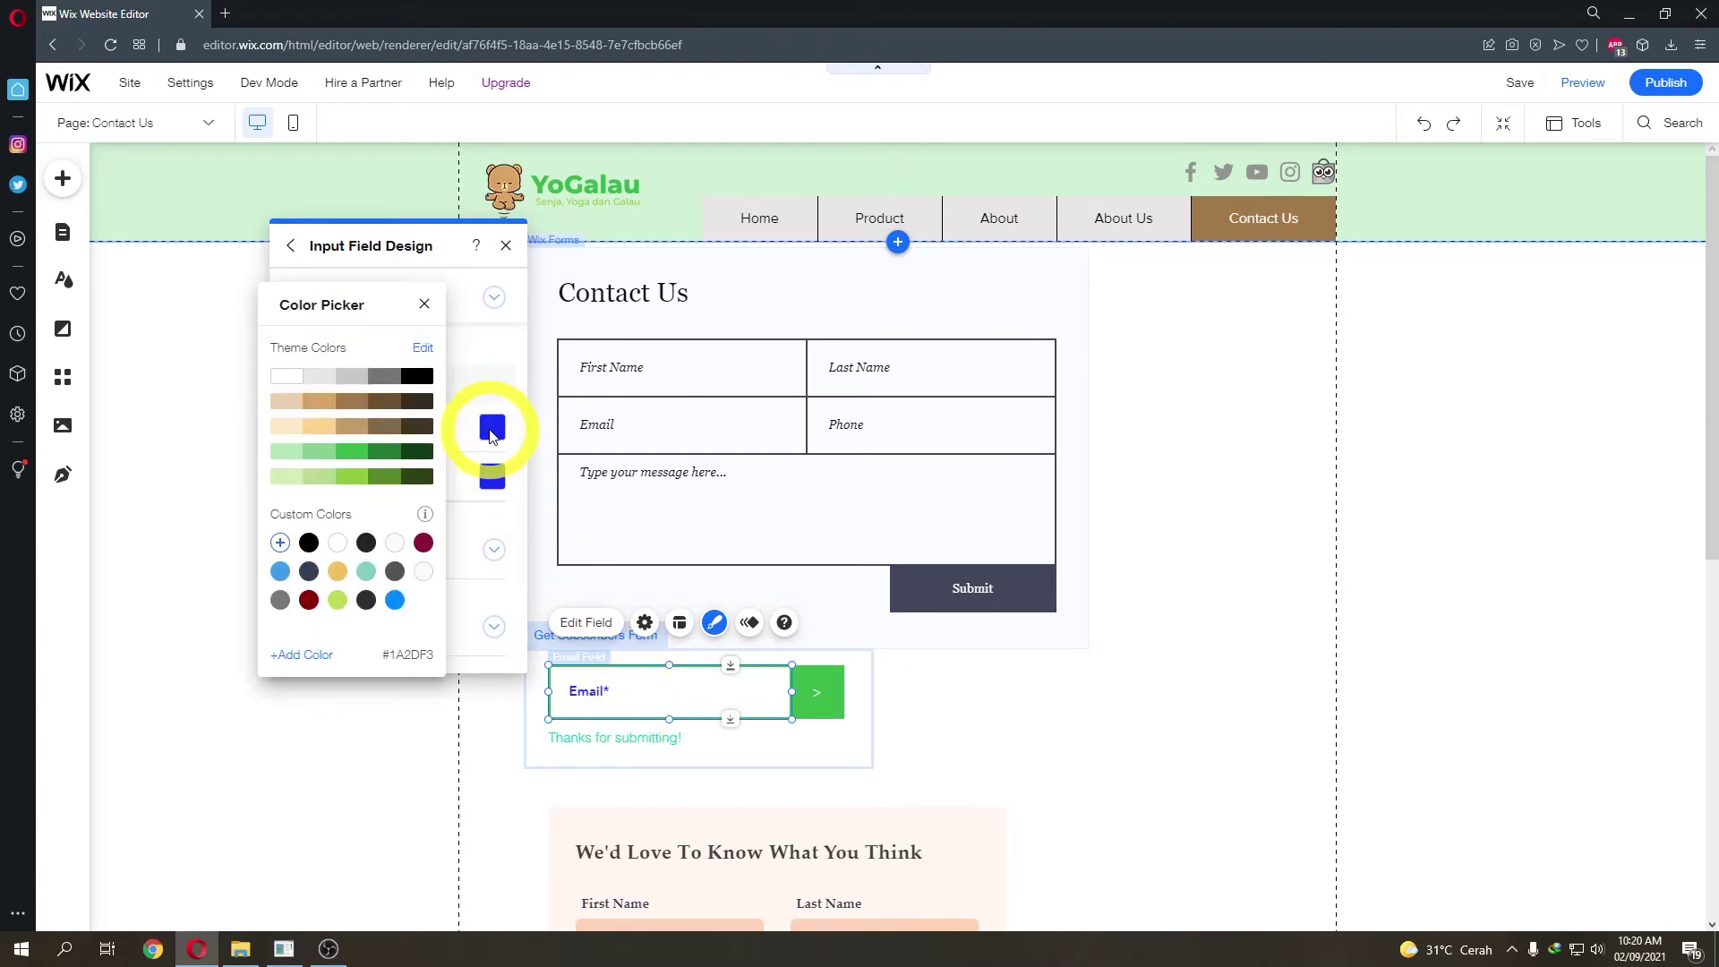
click(319, 426)
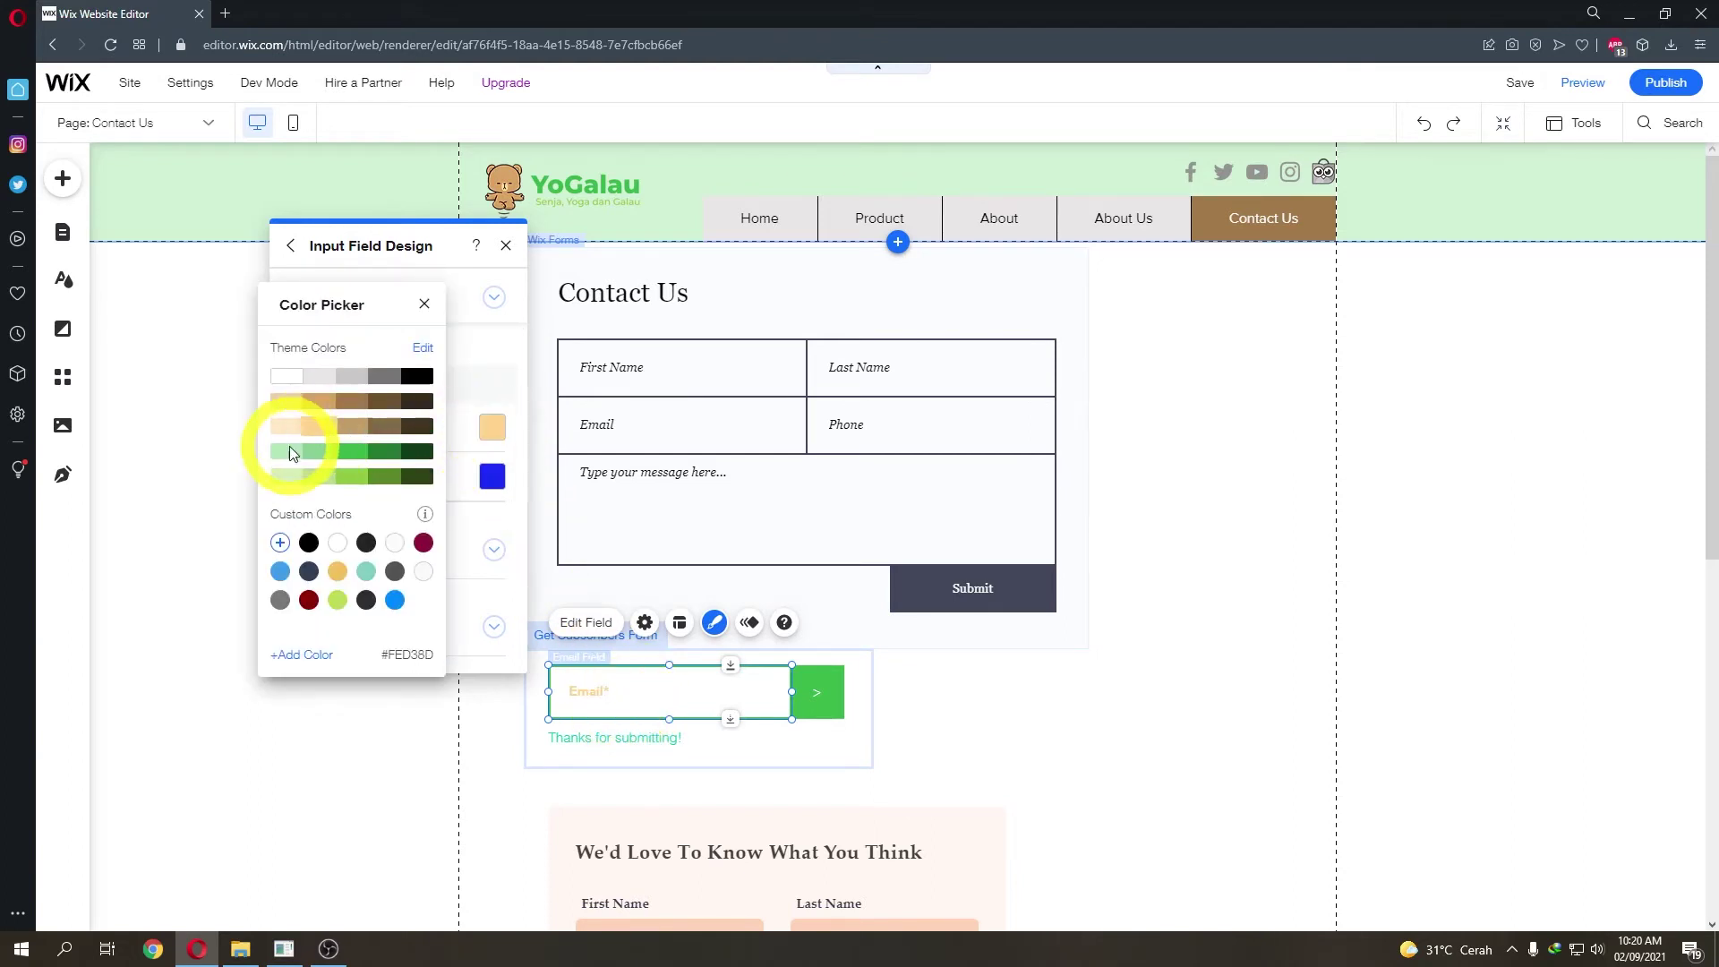
click(425, 306)
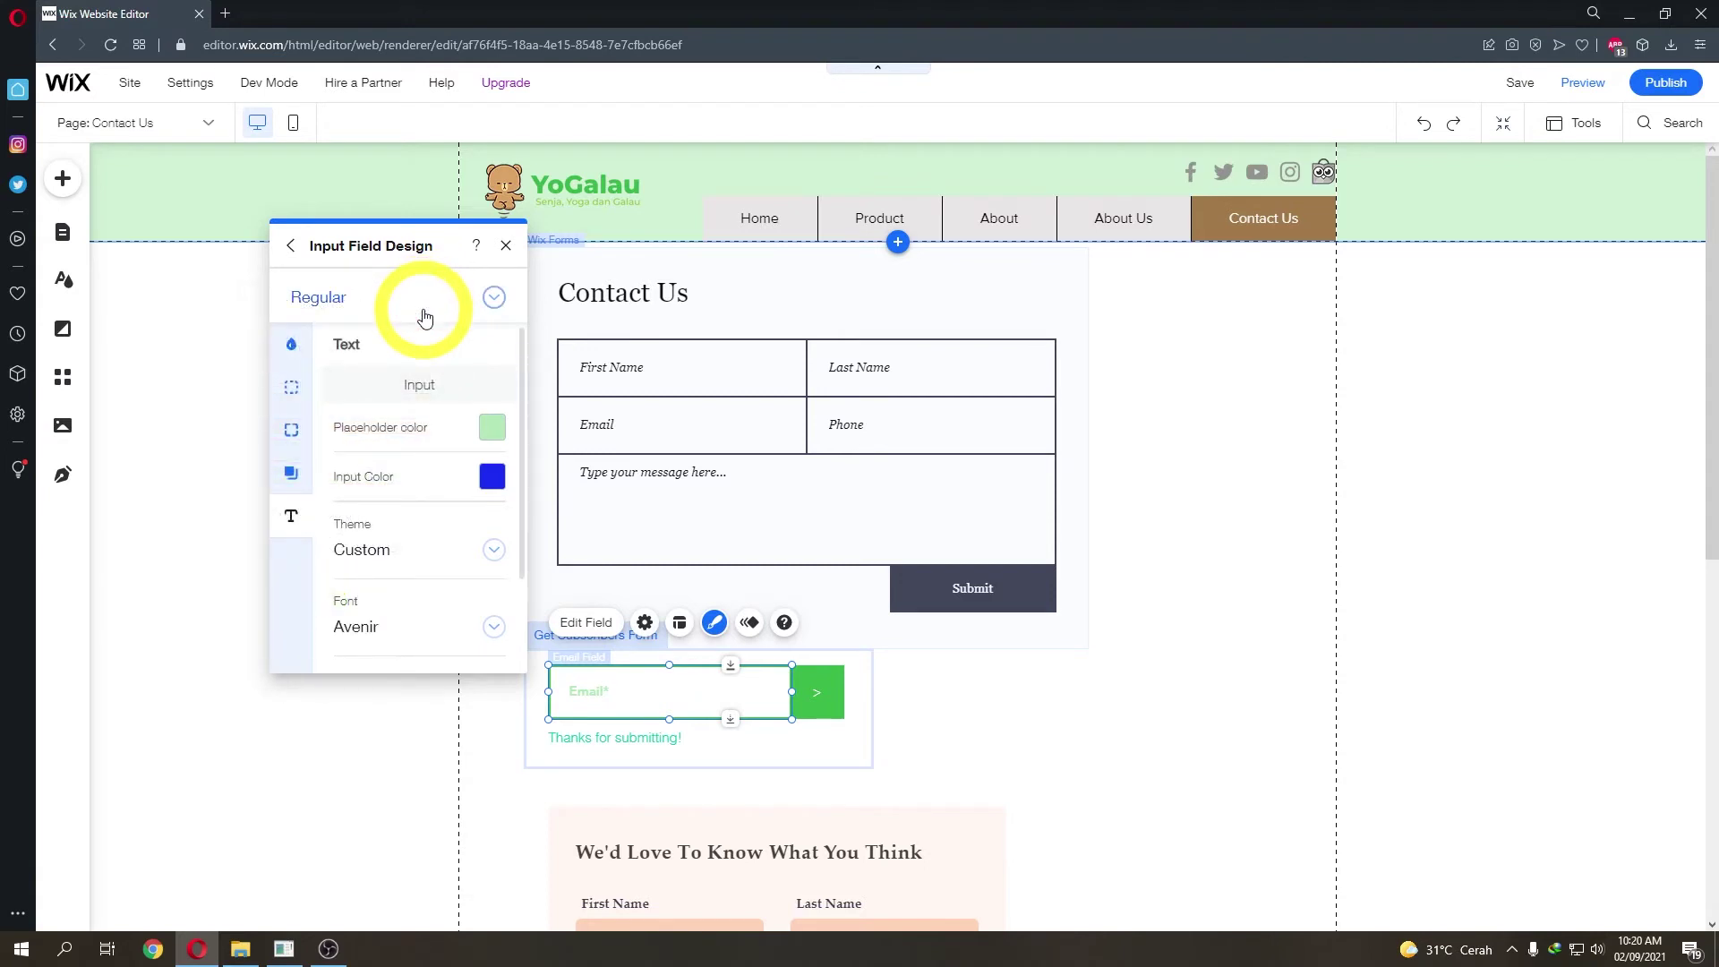
- Set the subscribe form email field's placeholder color to the medium green theme color #87CE91
click(488, 427)
click(320, 454)
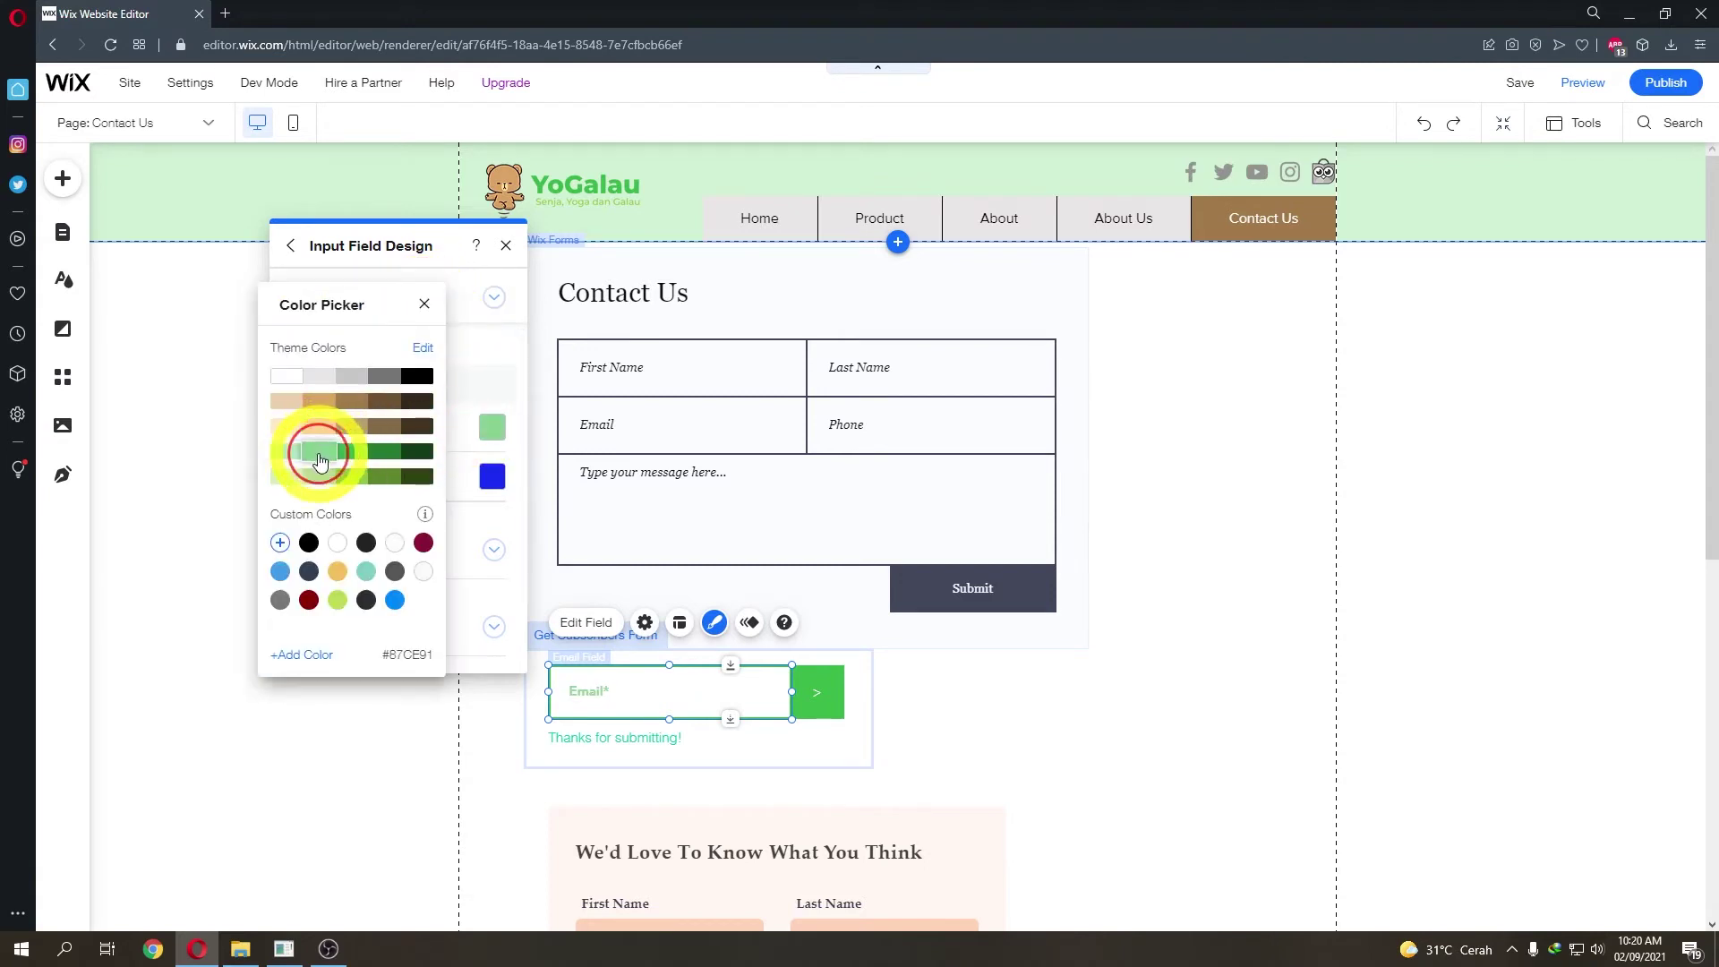
click(424, 304)
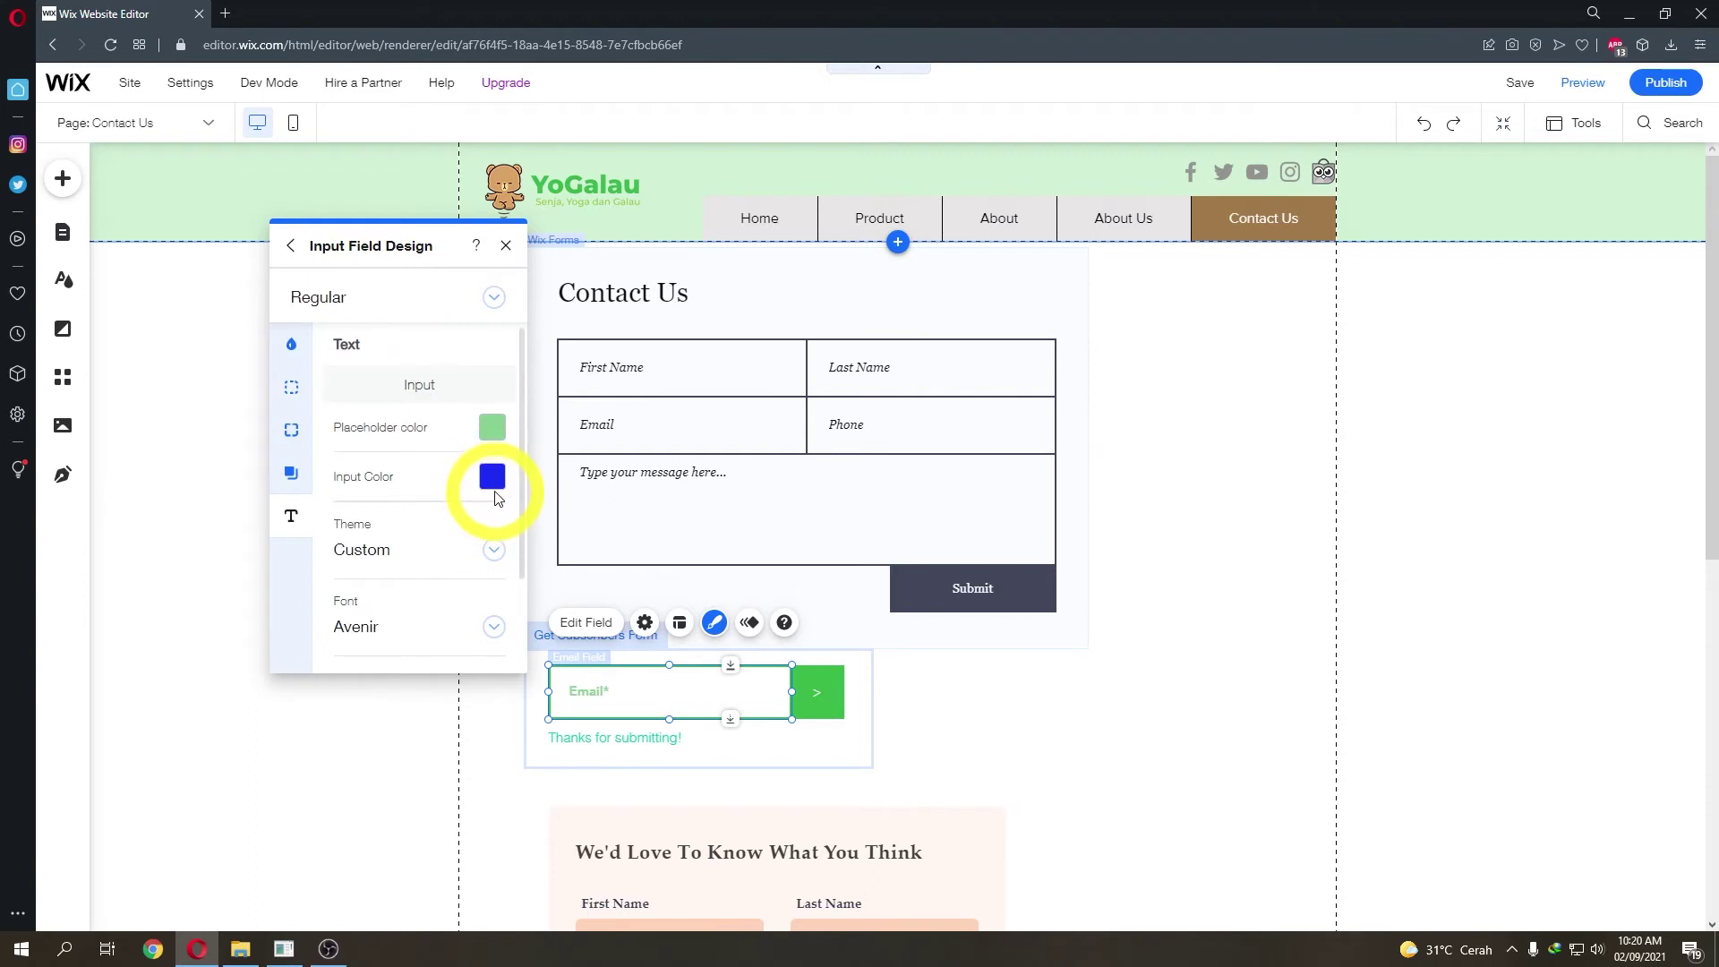
- Set the email field's input text color to the dark green theme color #267931 and finish the field design
click(495, 479)
click(384, 462)
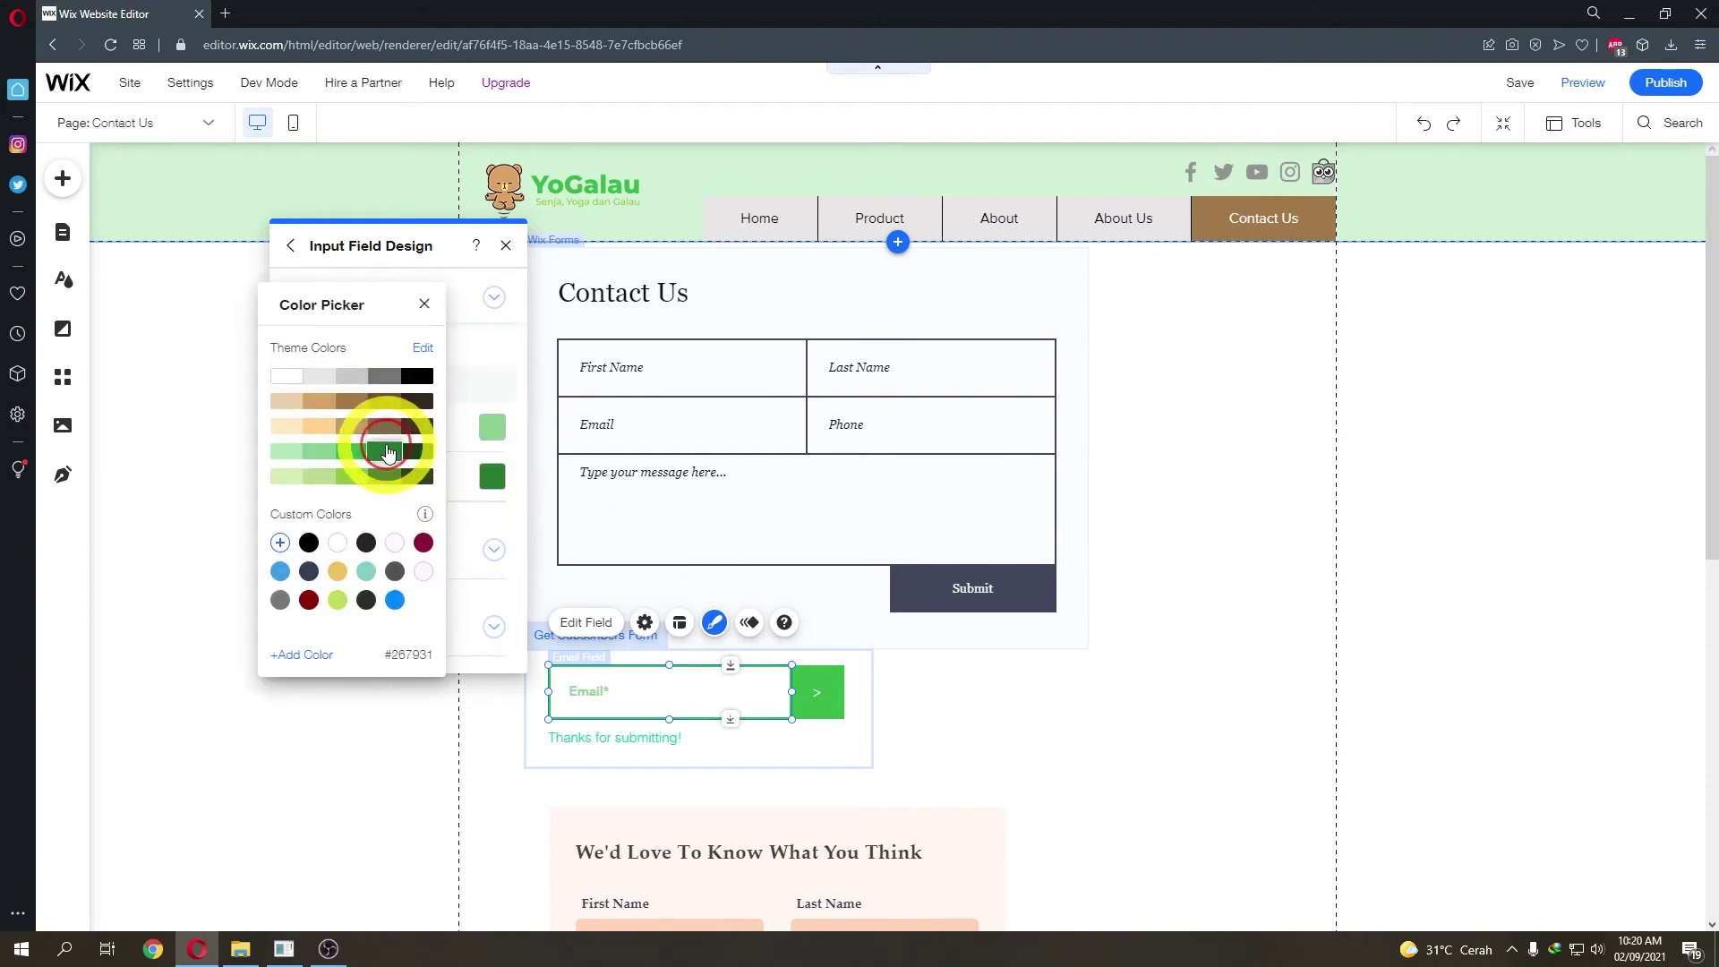
click(385, 455)
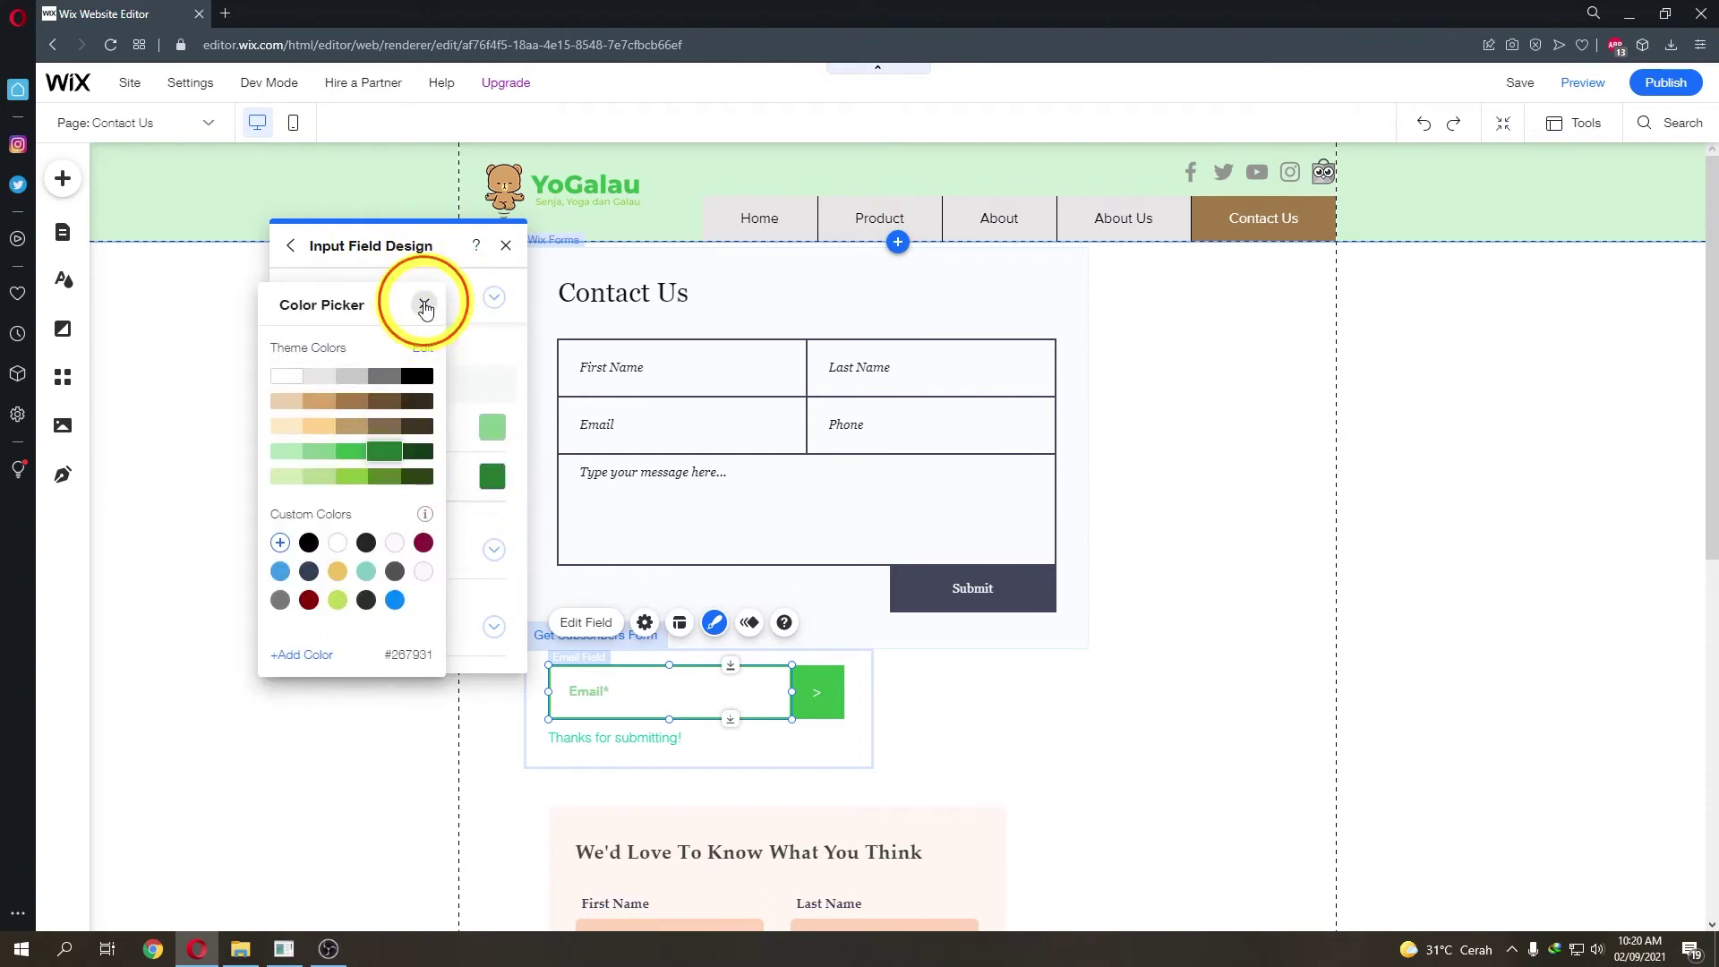
click(424, 305)
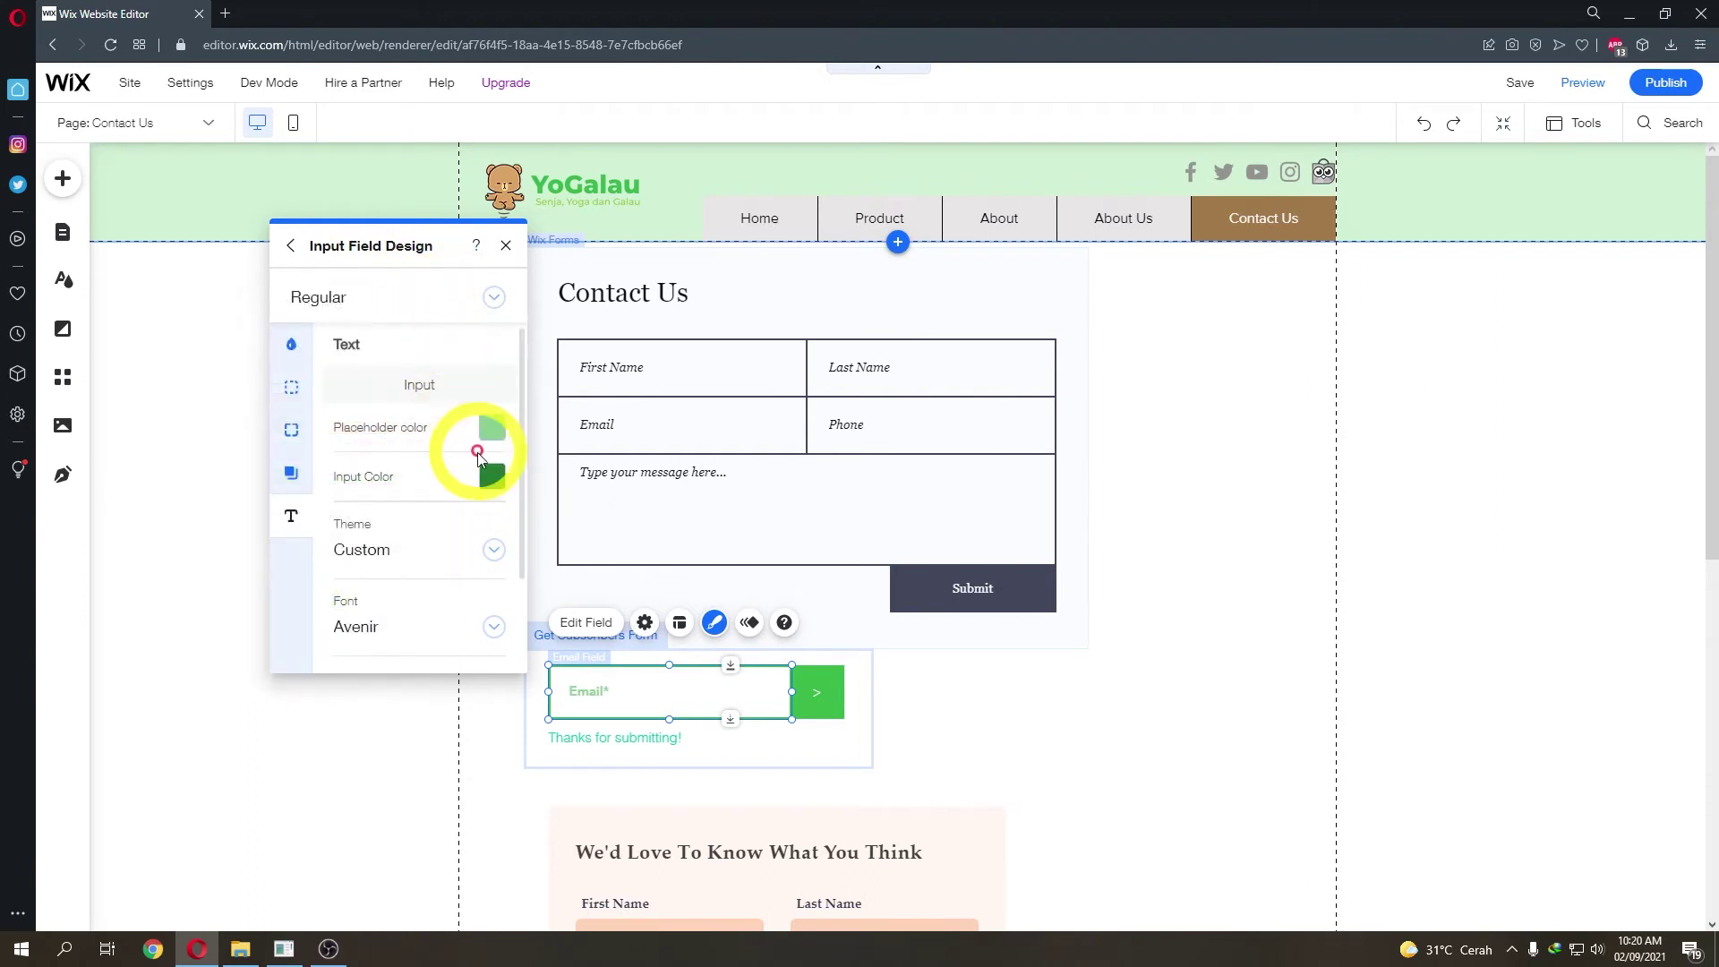
click(505, 247)
click(1025, 728)
scroll(1065, 663, down, 2)
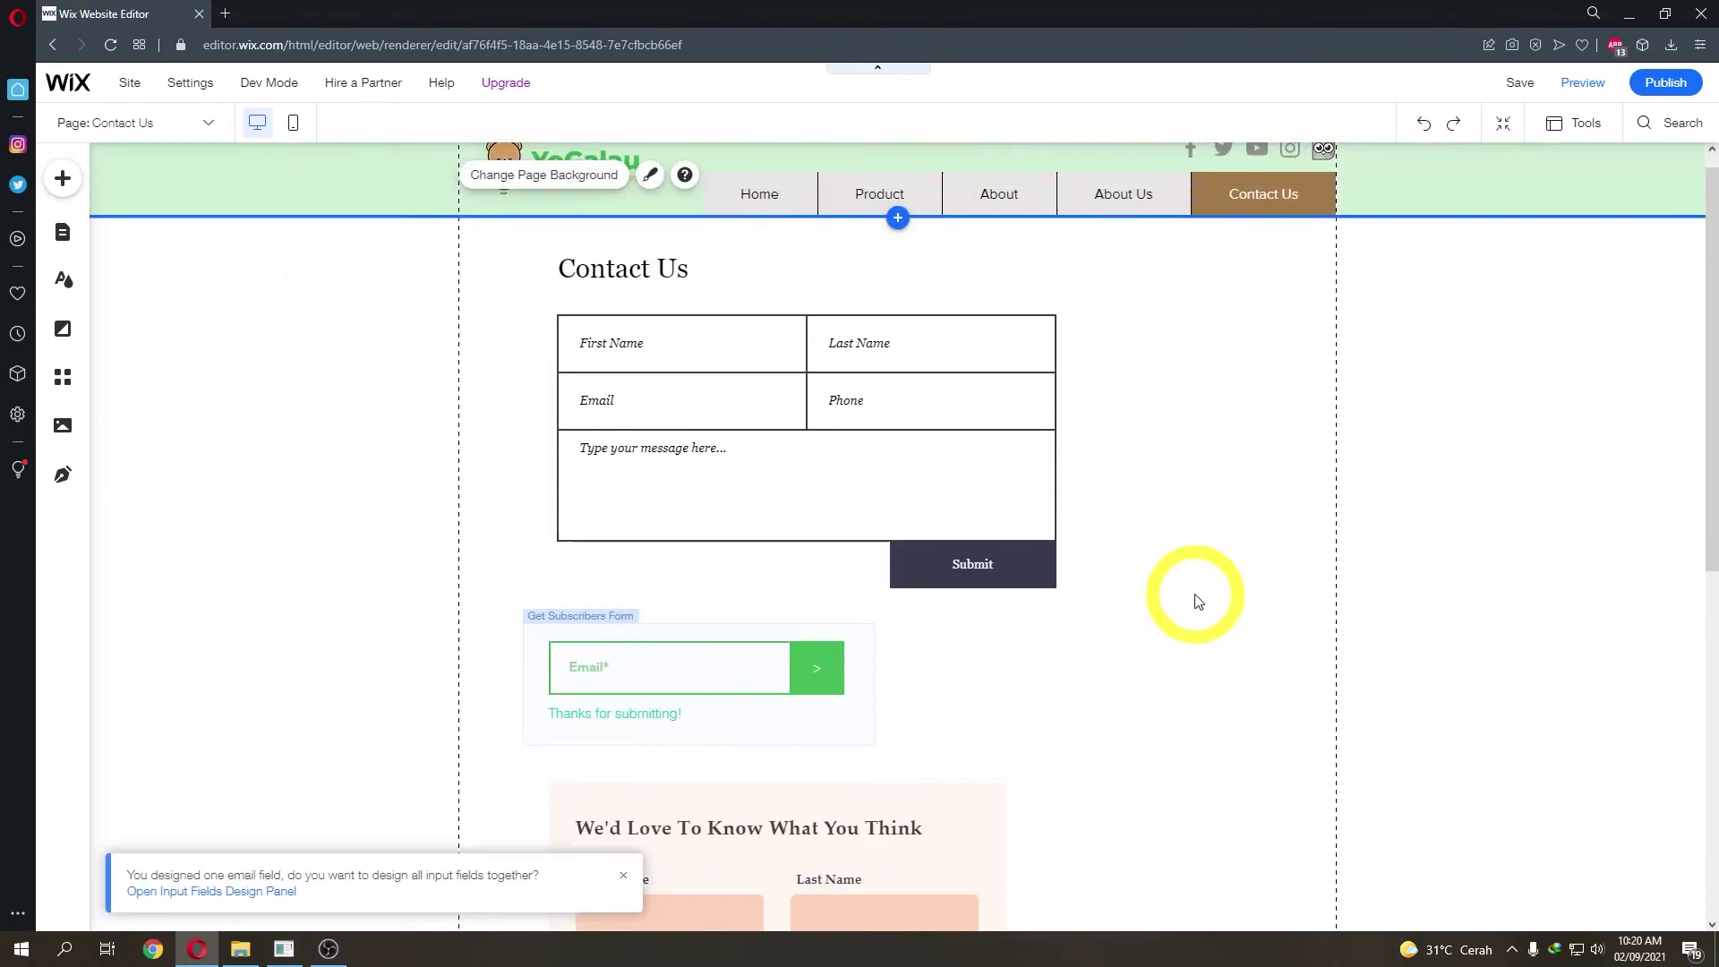
scroll(1197, 599, up, 2)
scroll(1110, 618, down, 4)
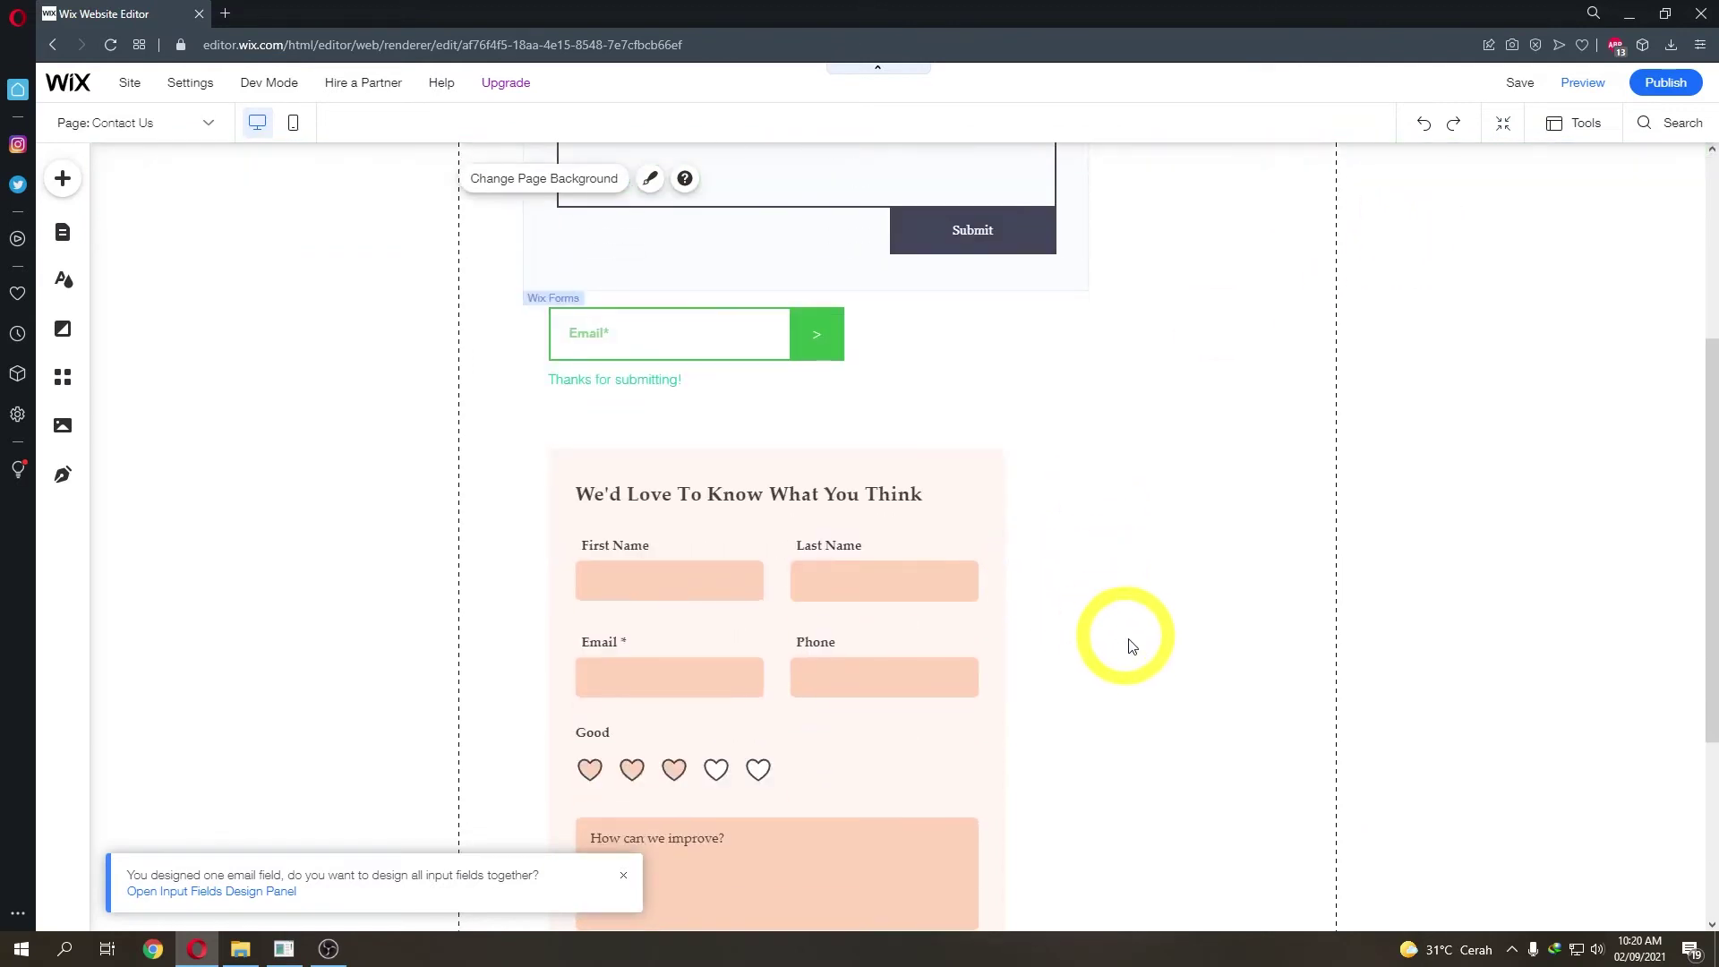
scroll(1152, 684, up, 4)
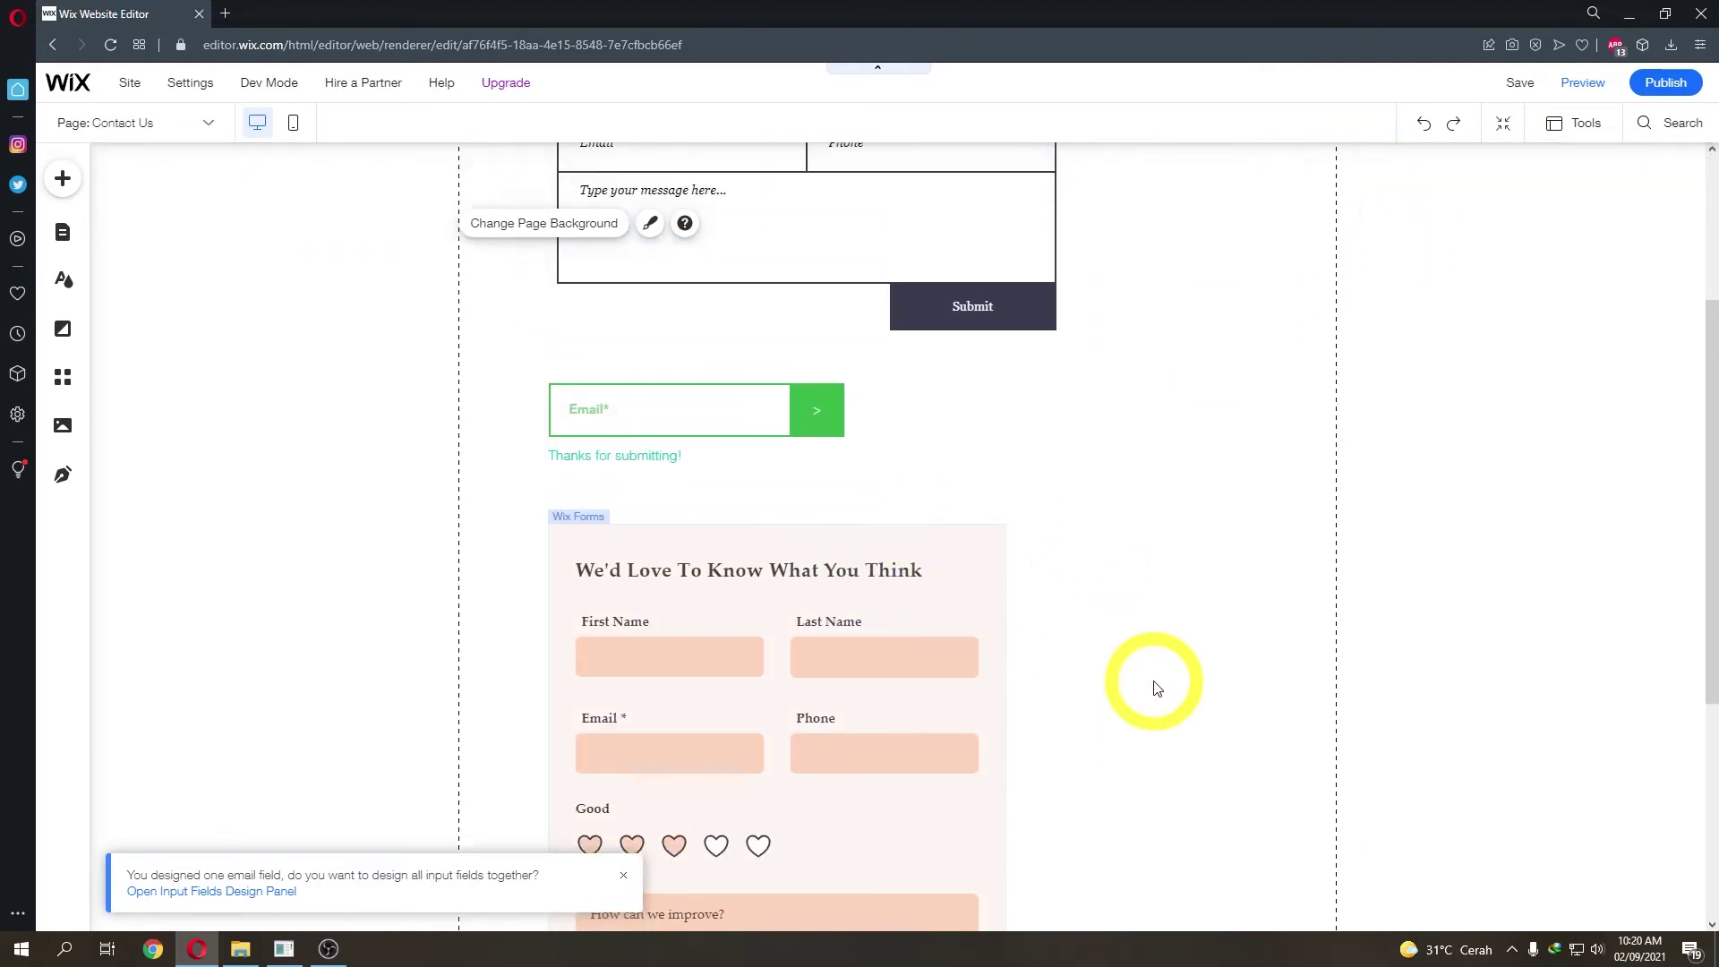
- Browse the contact, basic and advanced field types that can be added to the Contact Us form
click(996, 506)
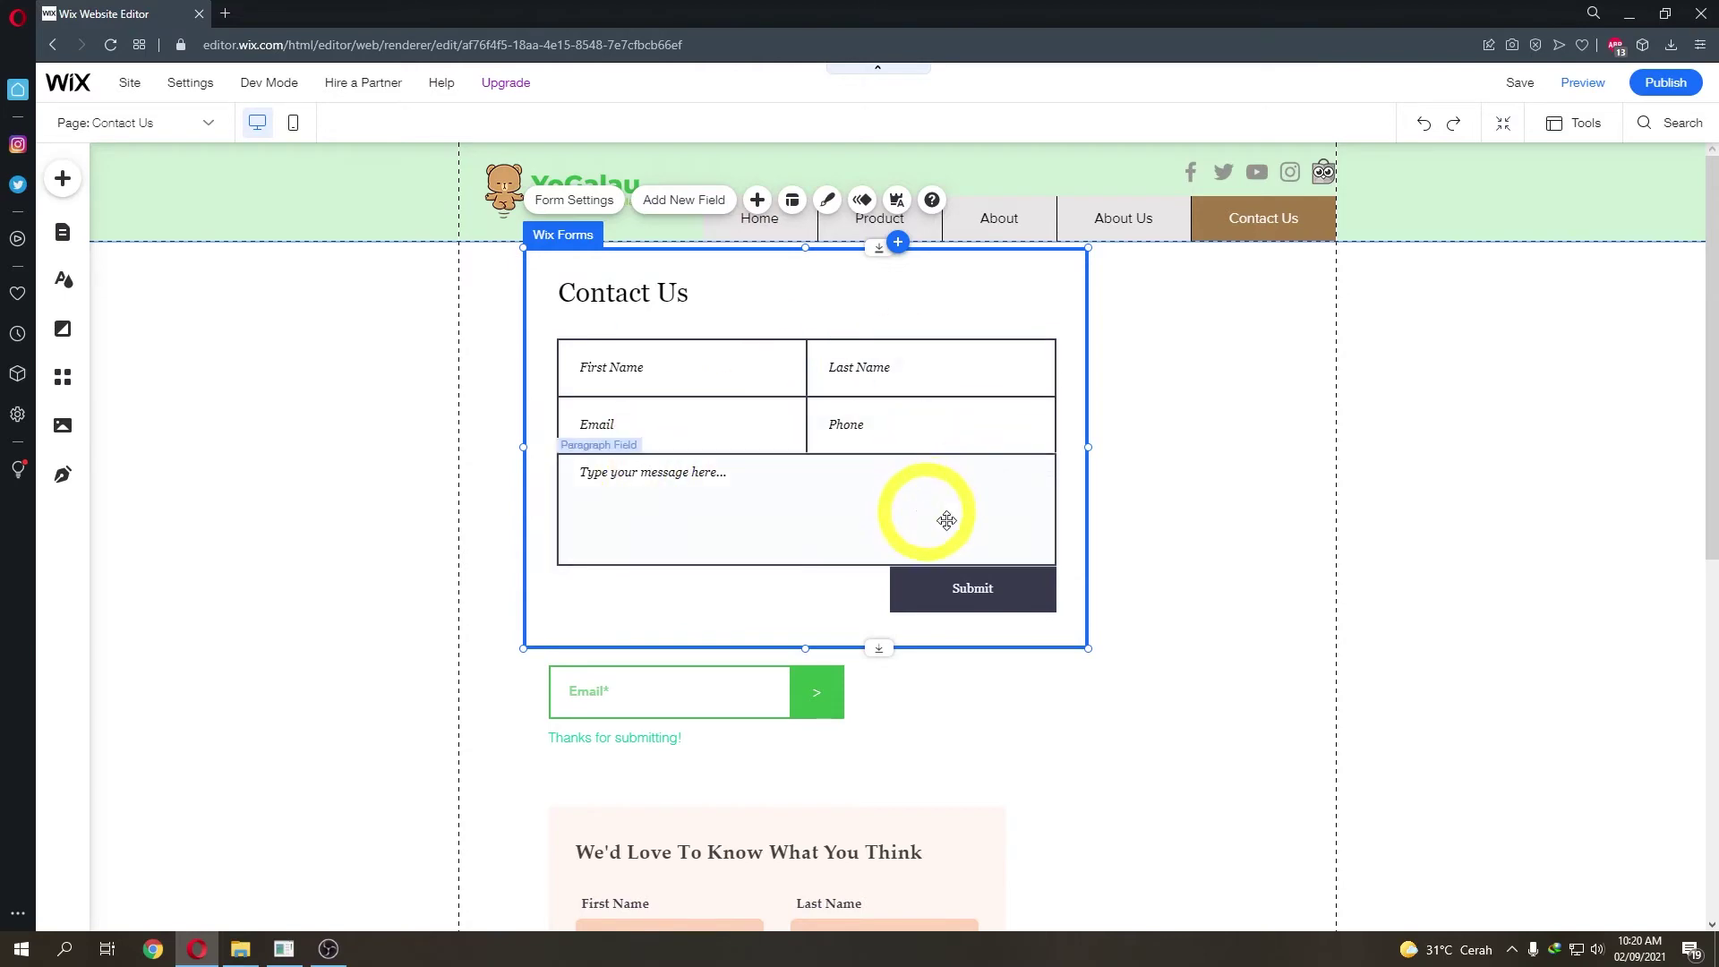
scroll(1030, 555, down, 8)
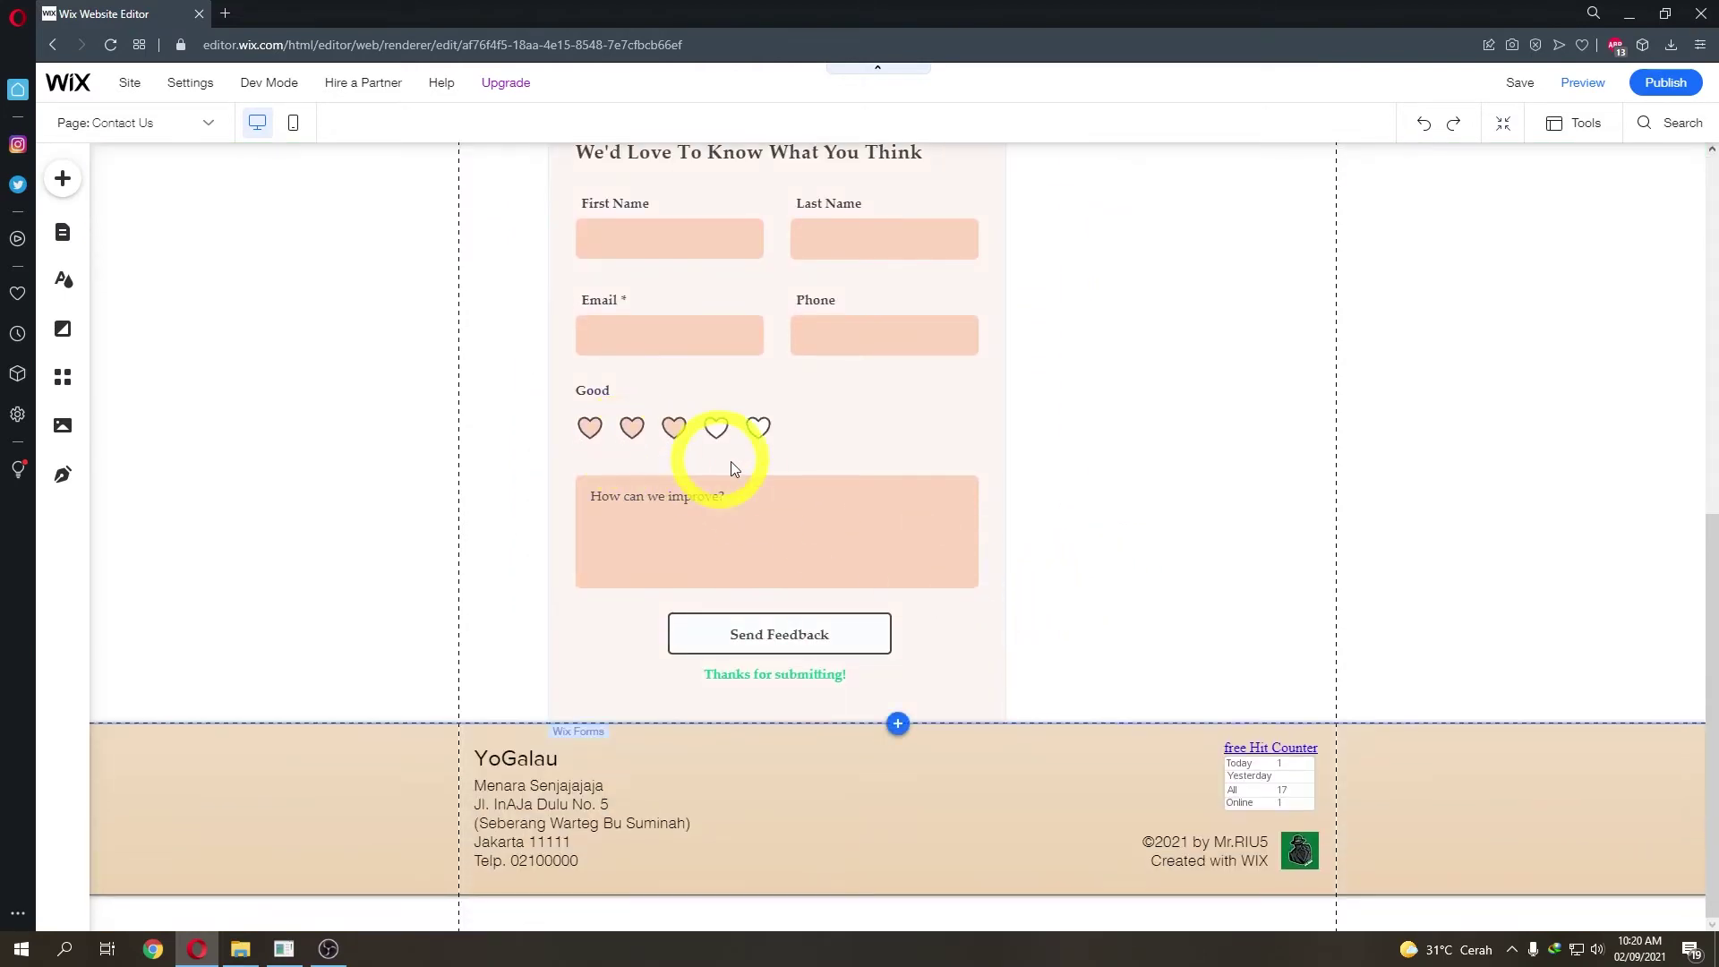
scroll(681, 460, up, 8)
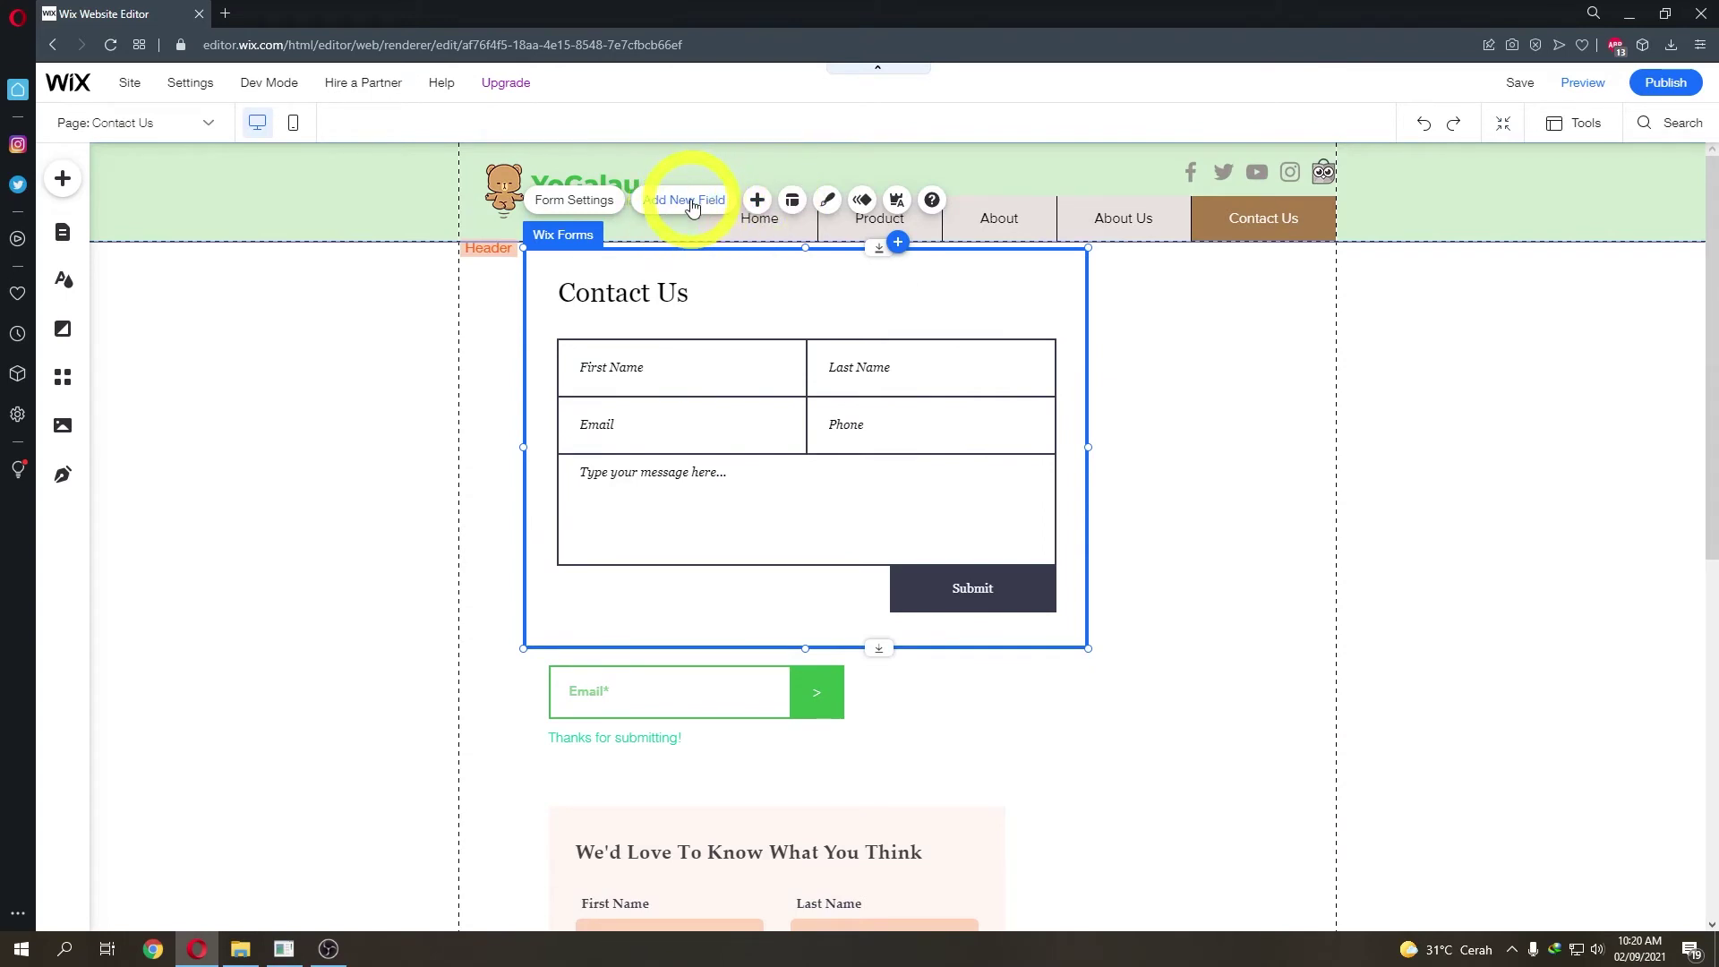
click(759, 204)
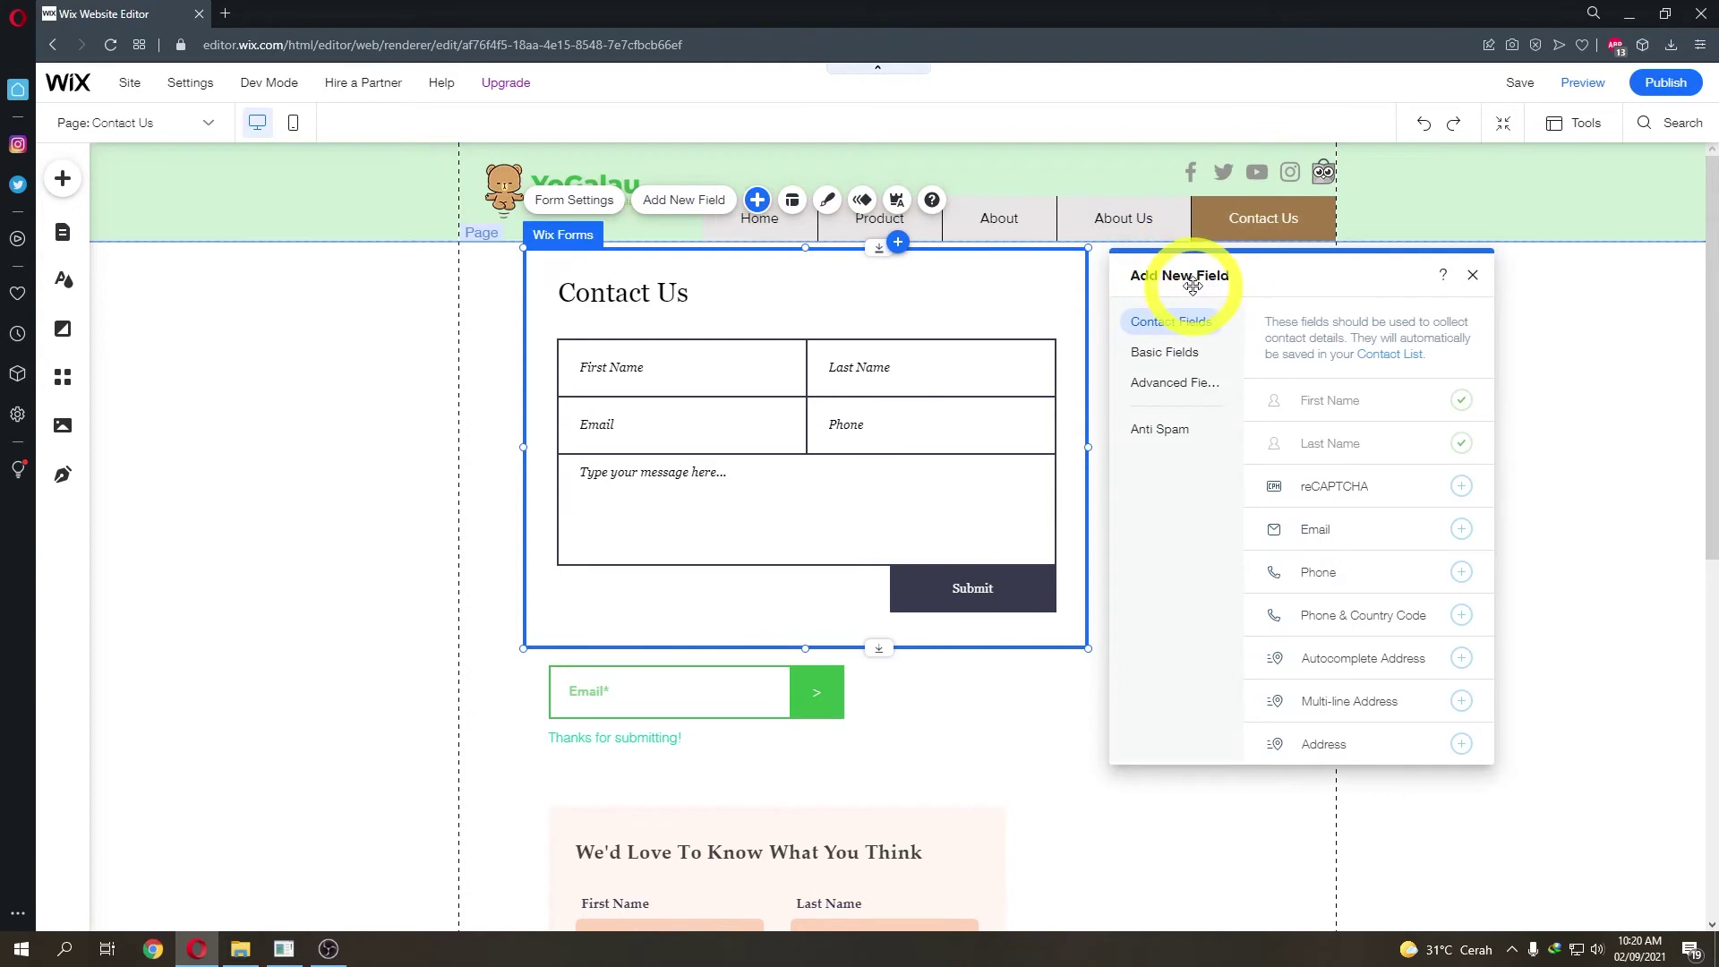
click(679, 211)
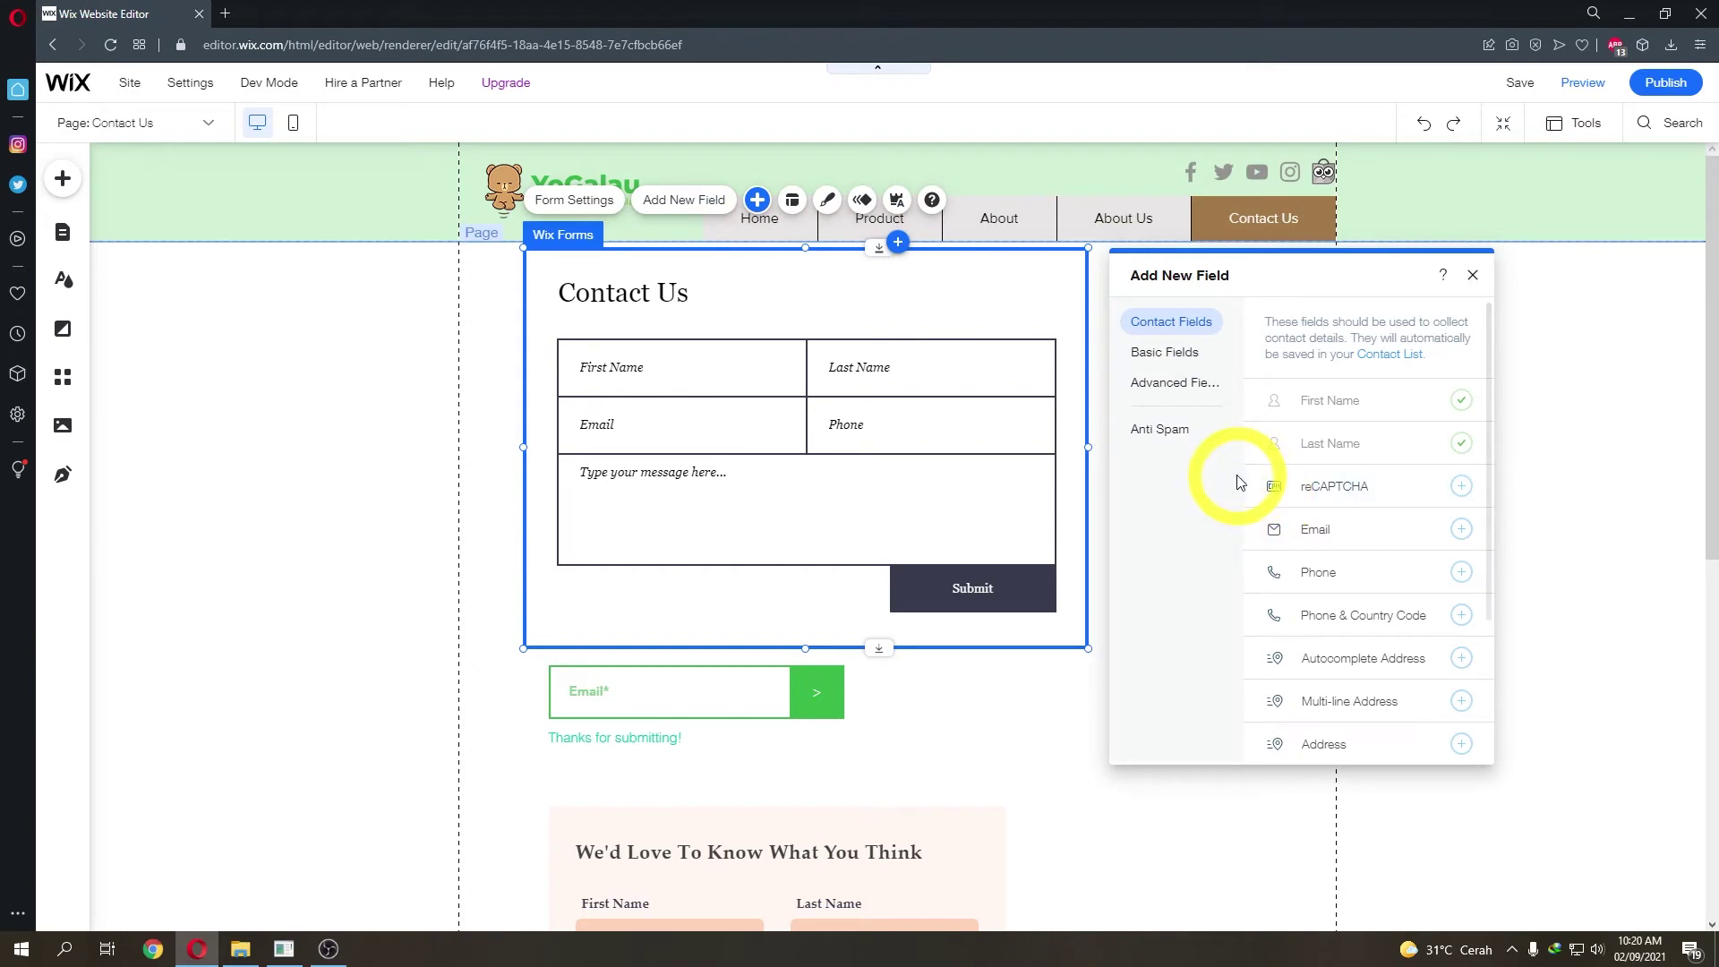
scroll(1297, 489, down, 2)
scroll(1300, 495, up, 2)
scroll(1300, 495, down, 2)
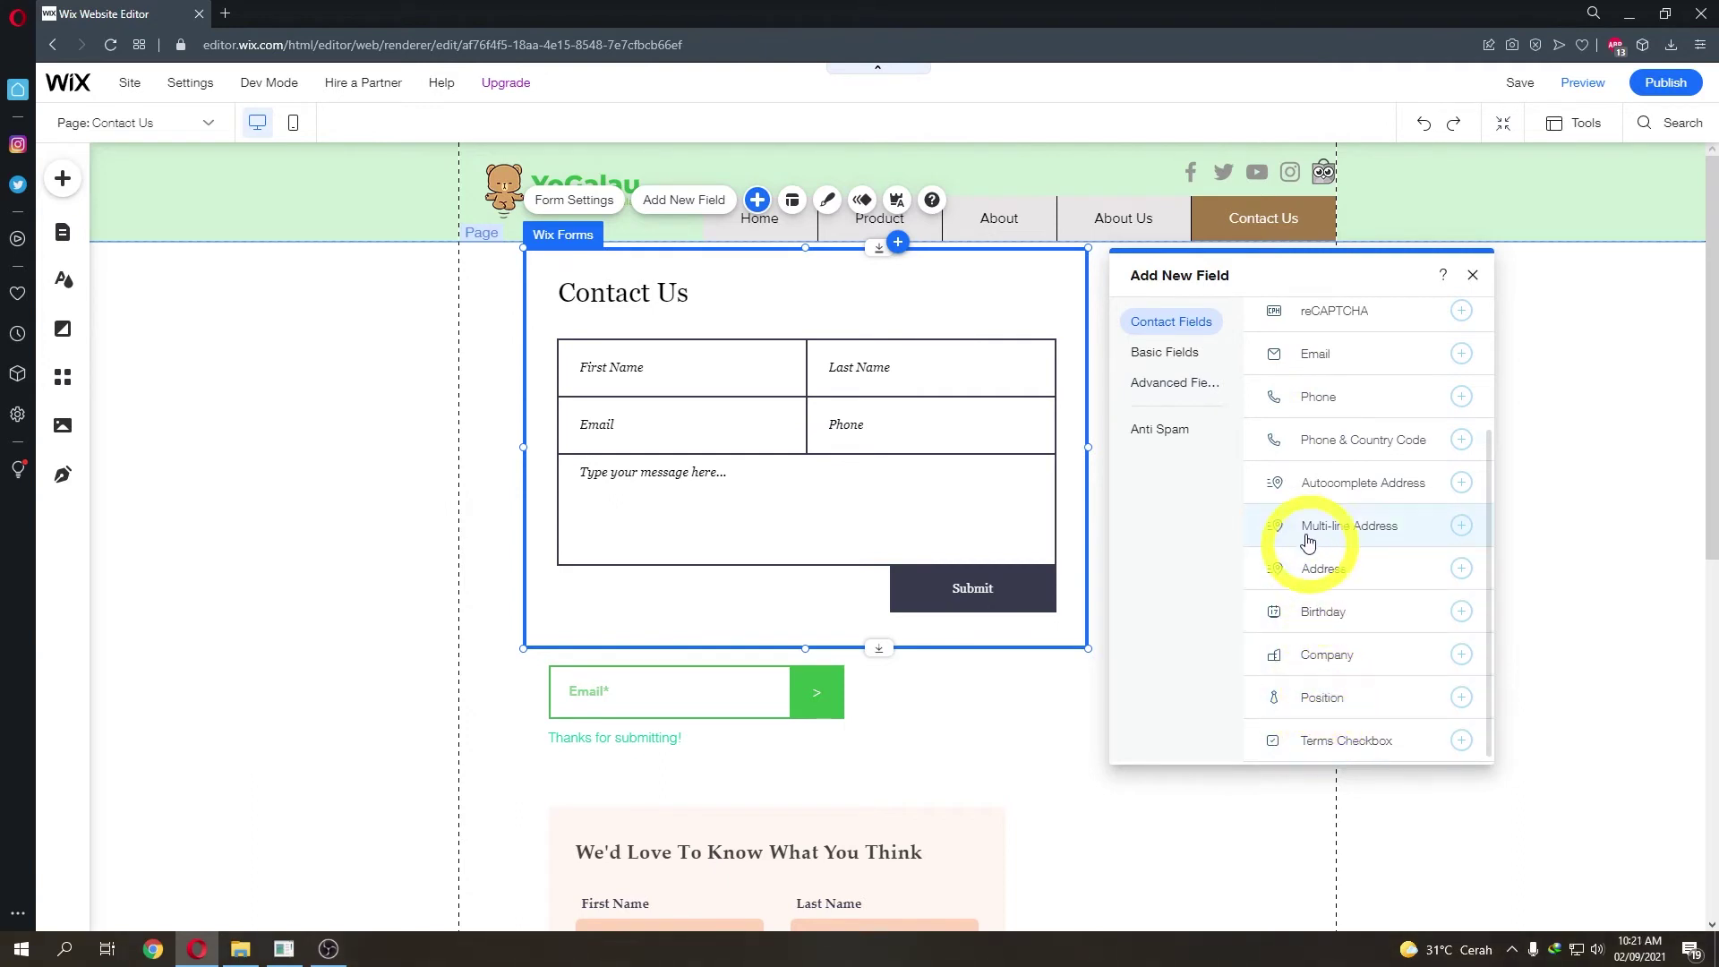
click(1178, 354)
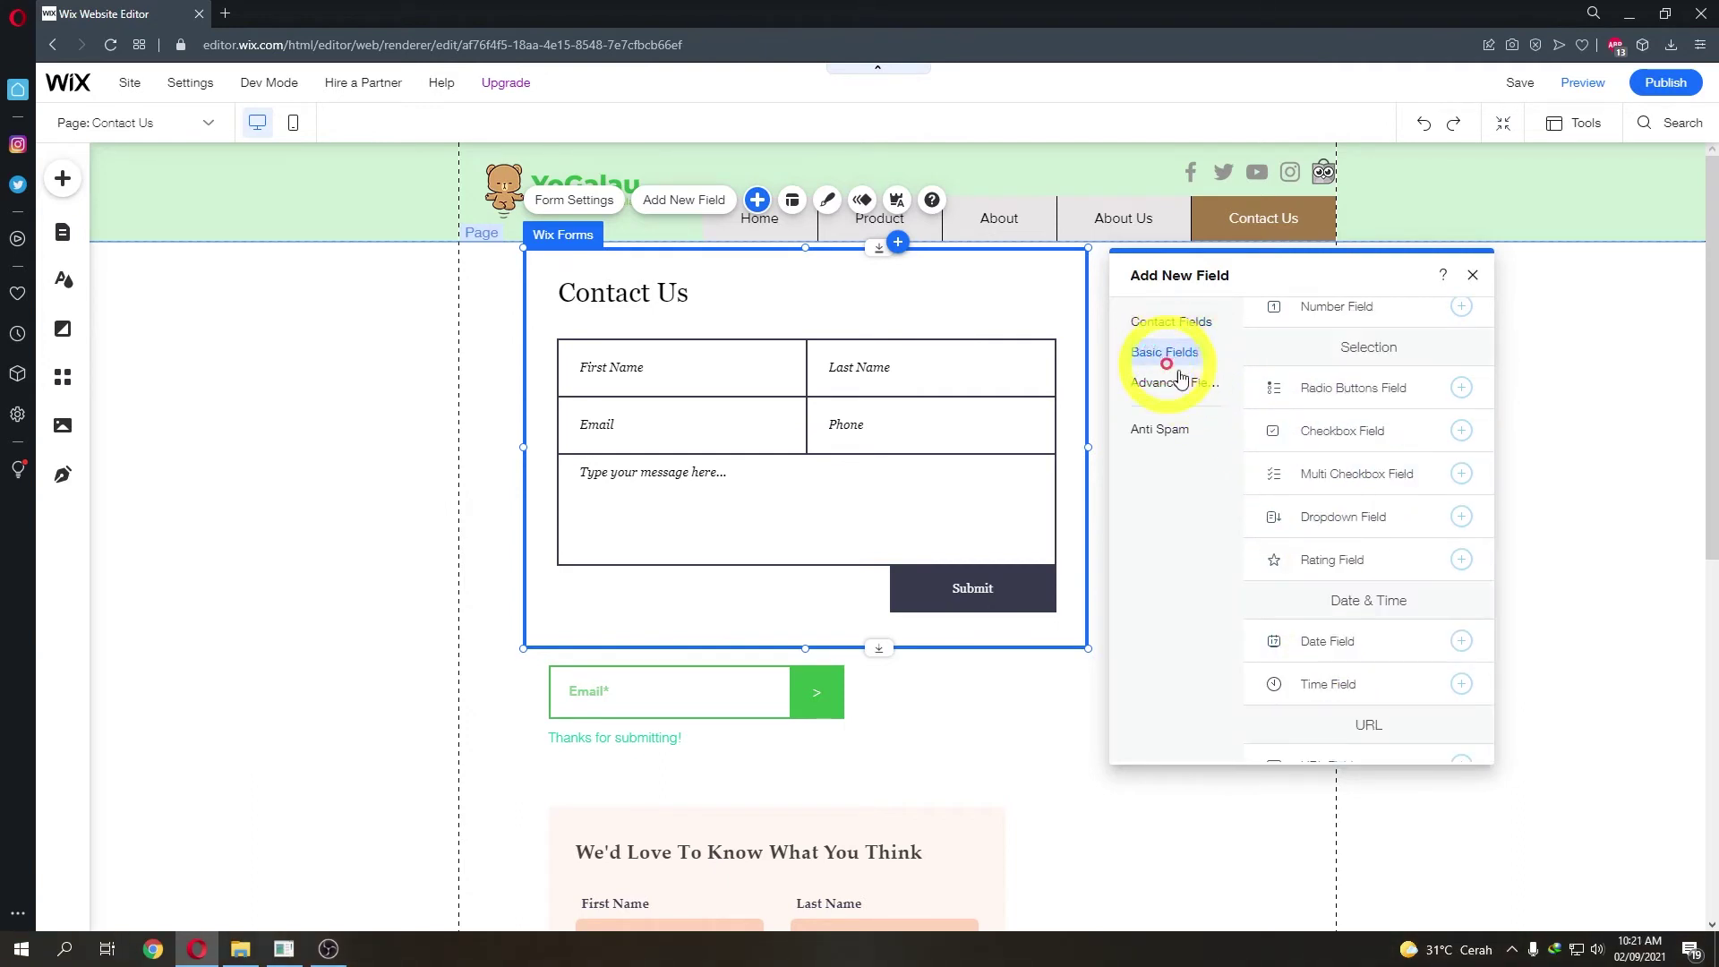
scroll(1332, 582, up, 2)
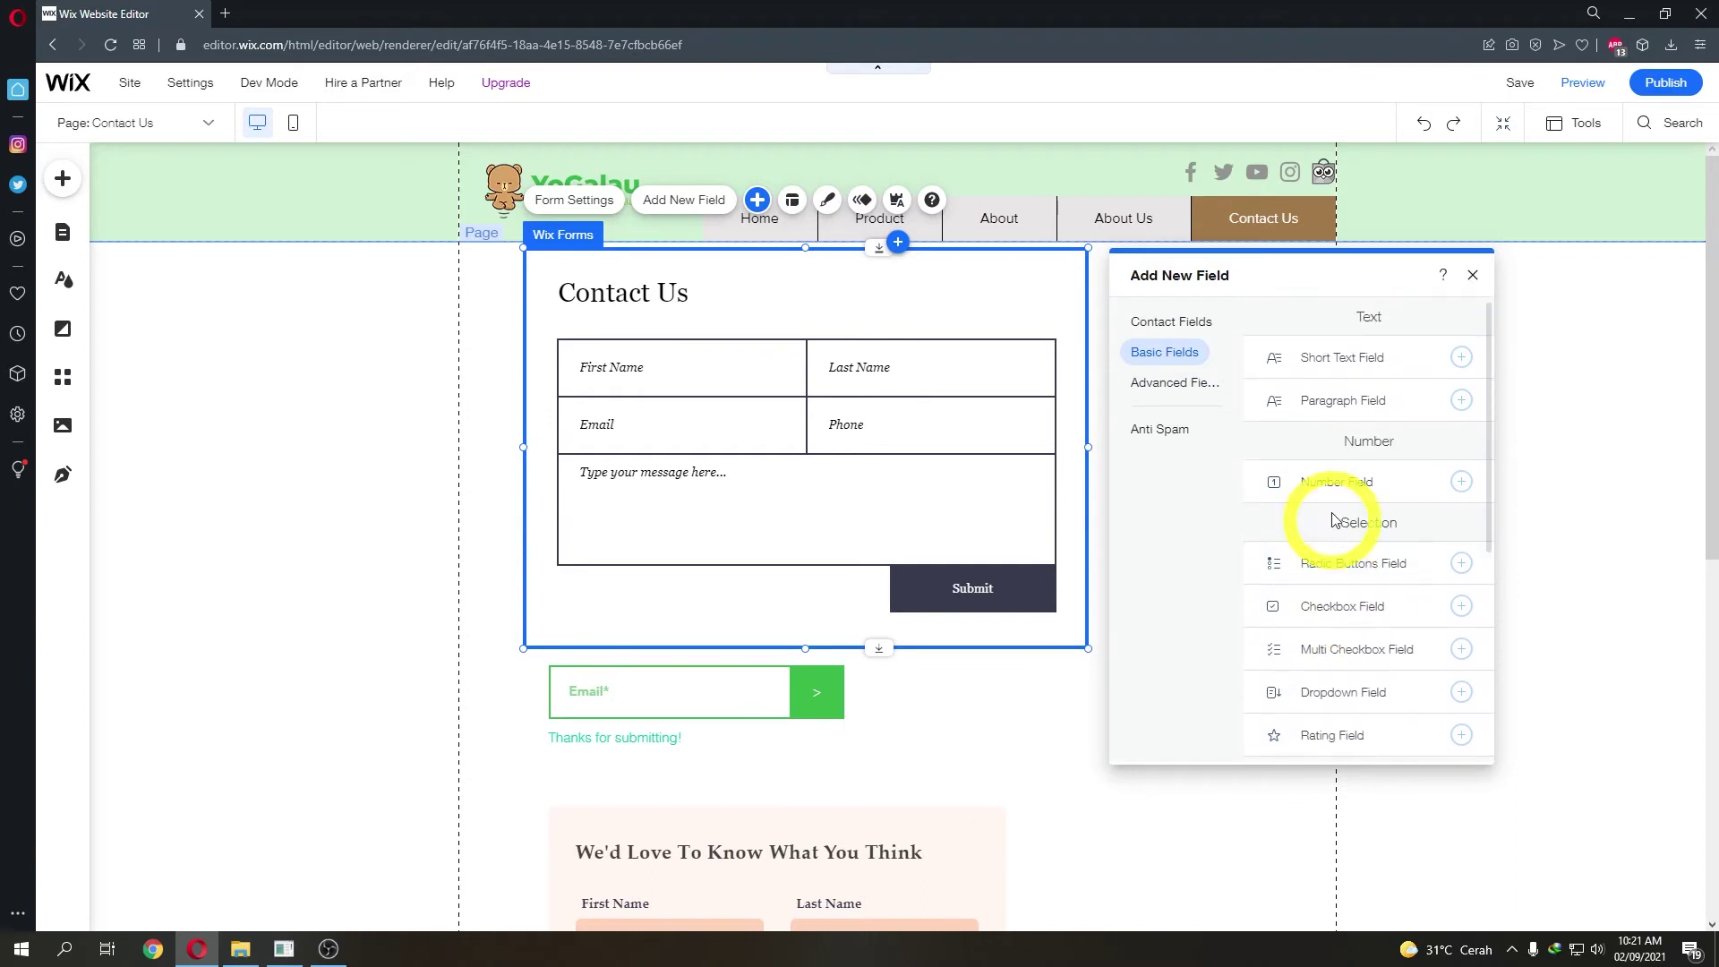
scroll(1332, 600, down, 5)
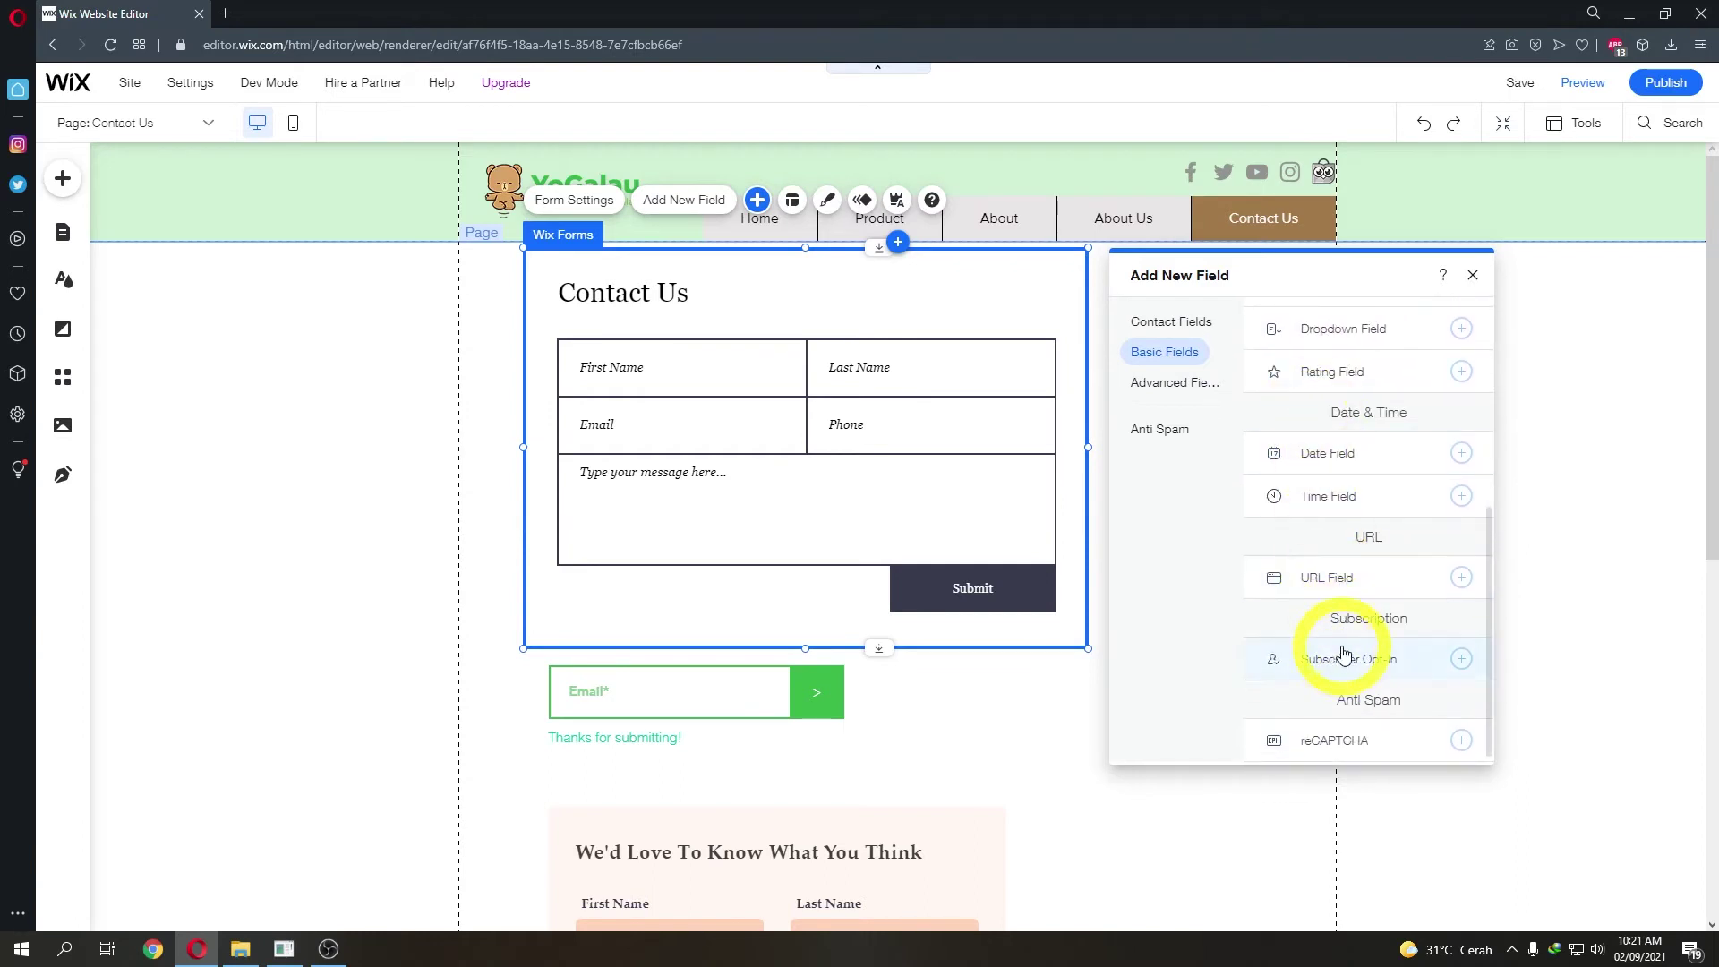
click(1181, 383)
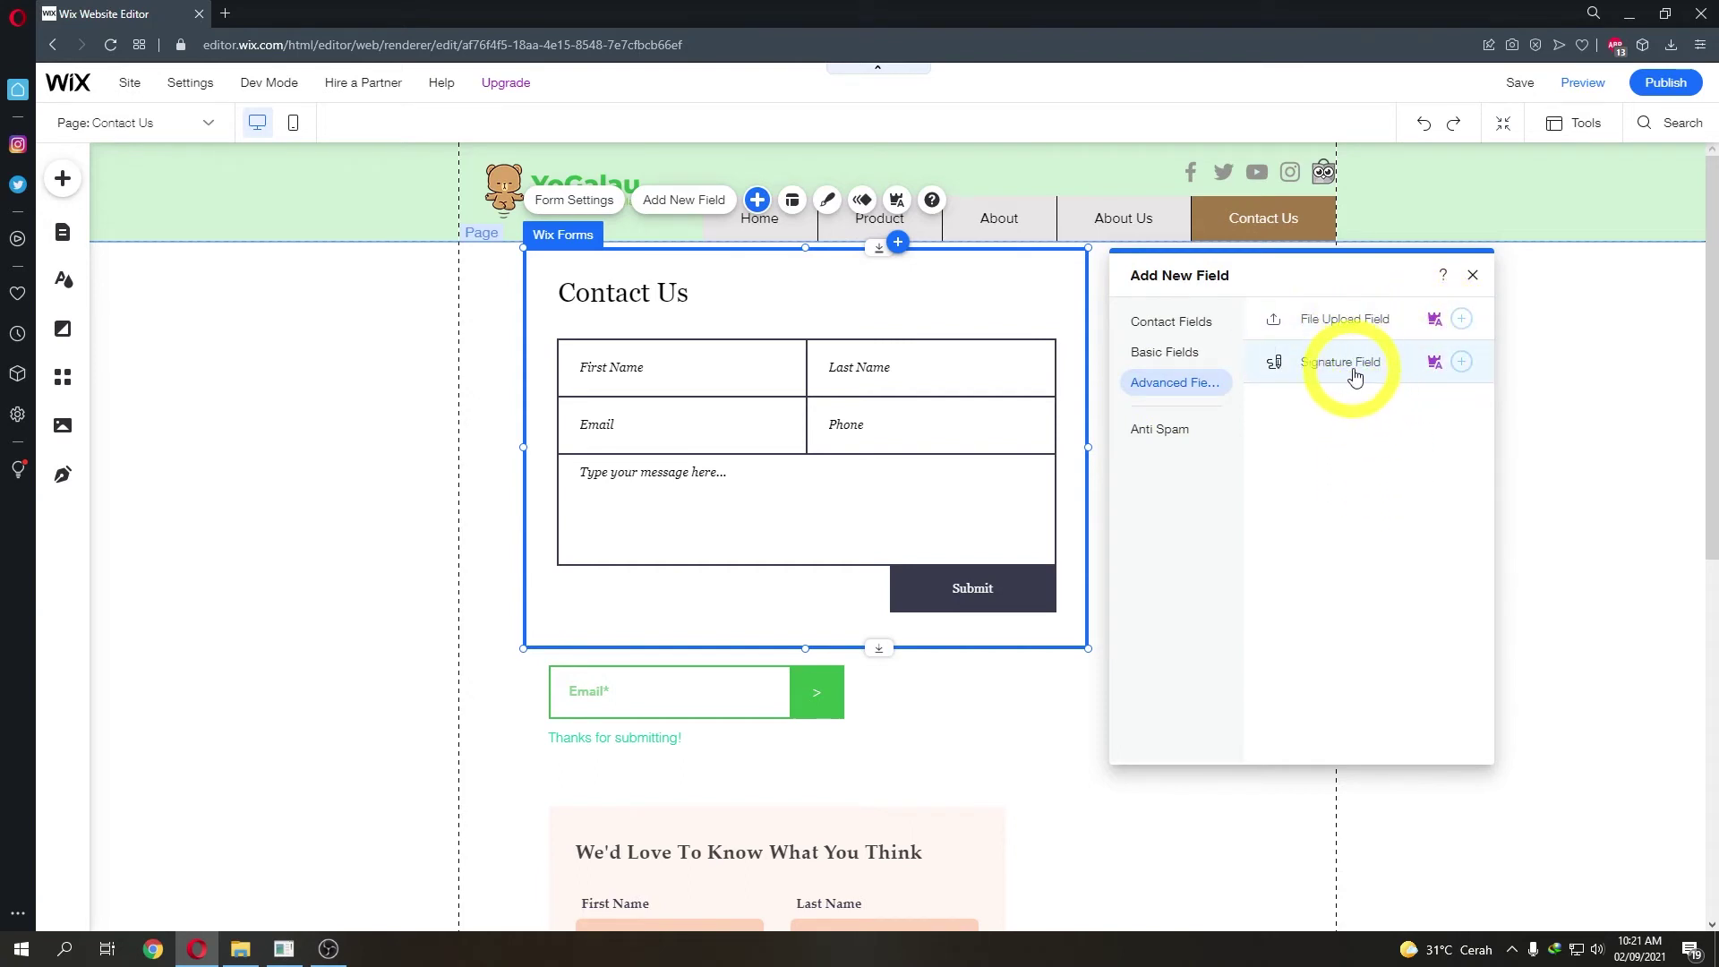
- Add an anti-spam reCAPTCHA field to the Contact Us form and move it directly beneath the message field
click(1152, 435)
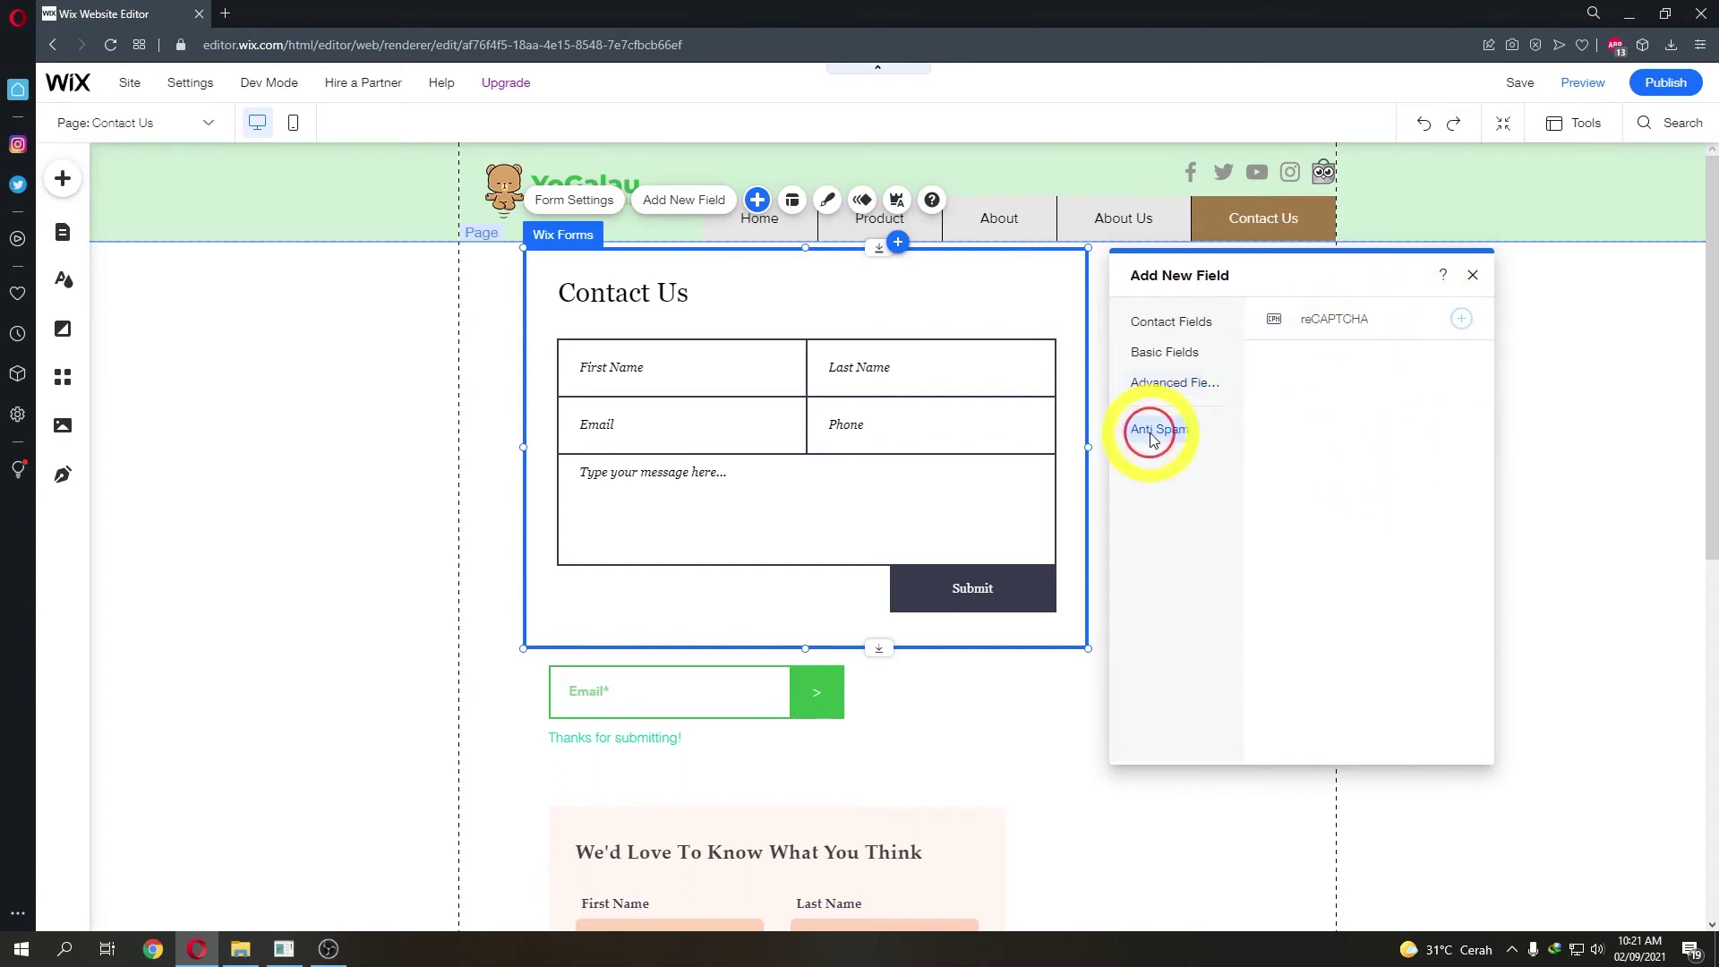
click(1351, 328)
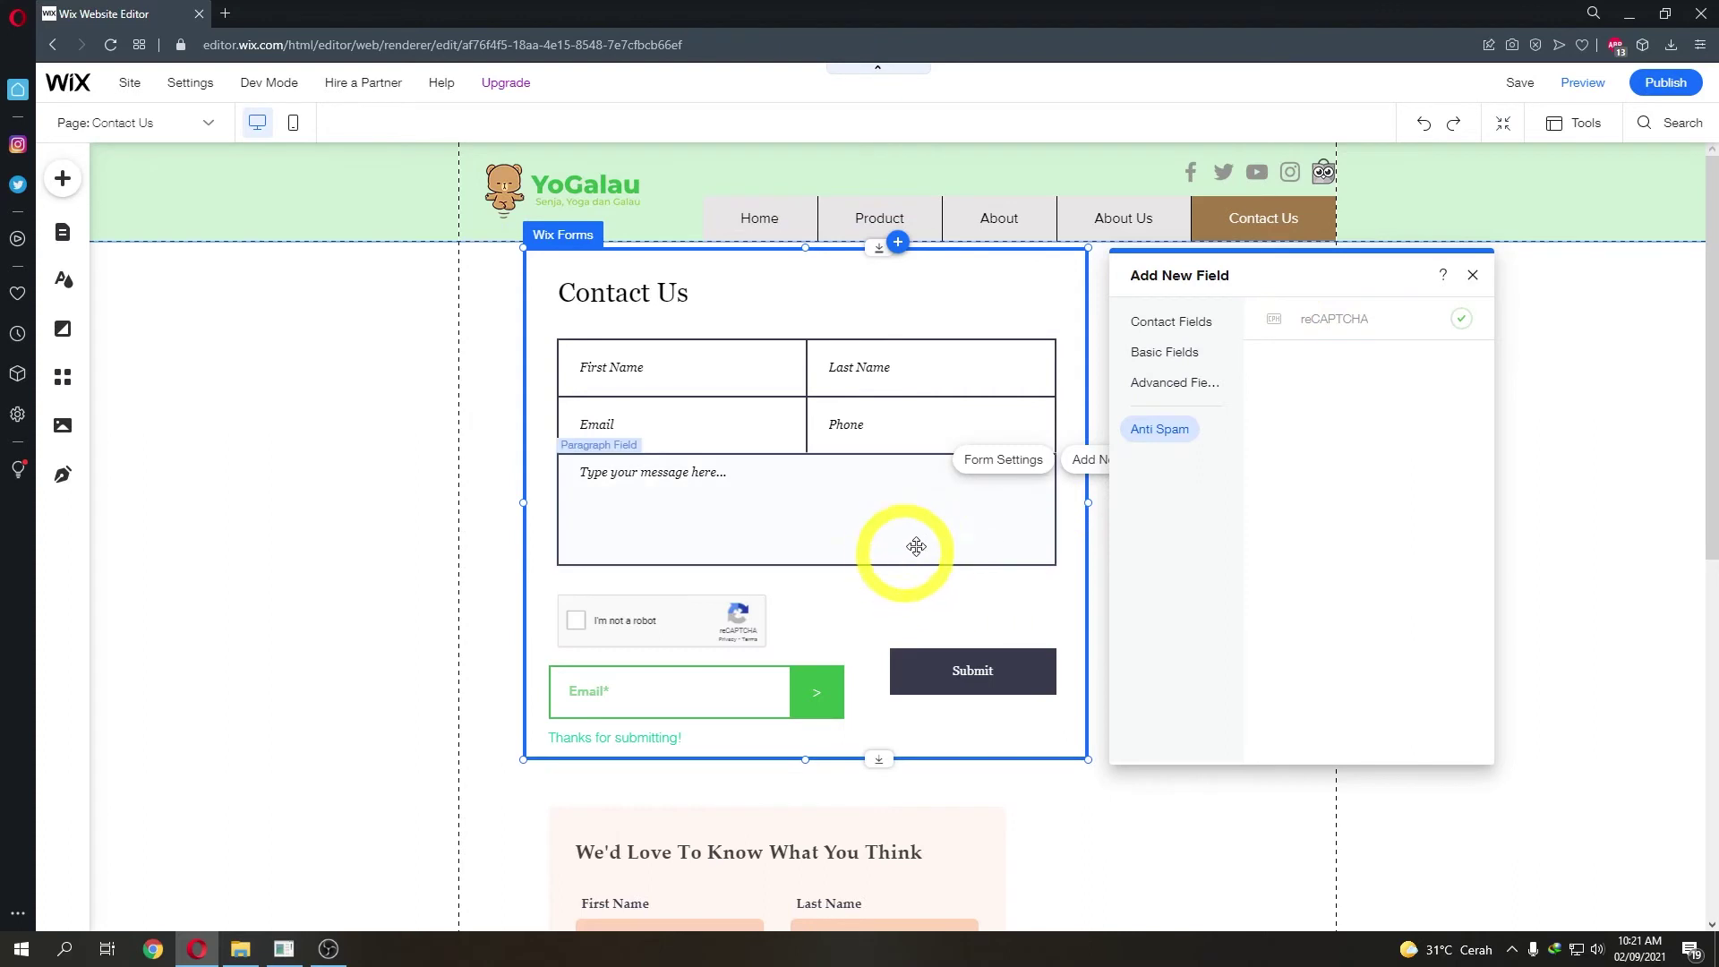
click(661, 612)
drag(671, 605, 672, 580)
- Move the contact form's Submit button up against the message field, level with the reCAPTCHA
click(943, 671)
drag(943, 671, 947, 594)
click(1260, 642)
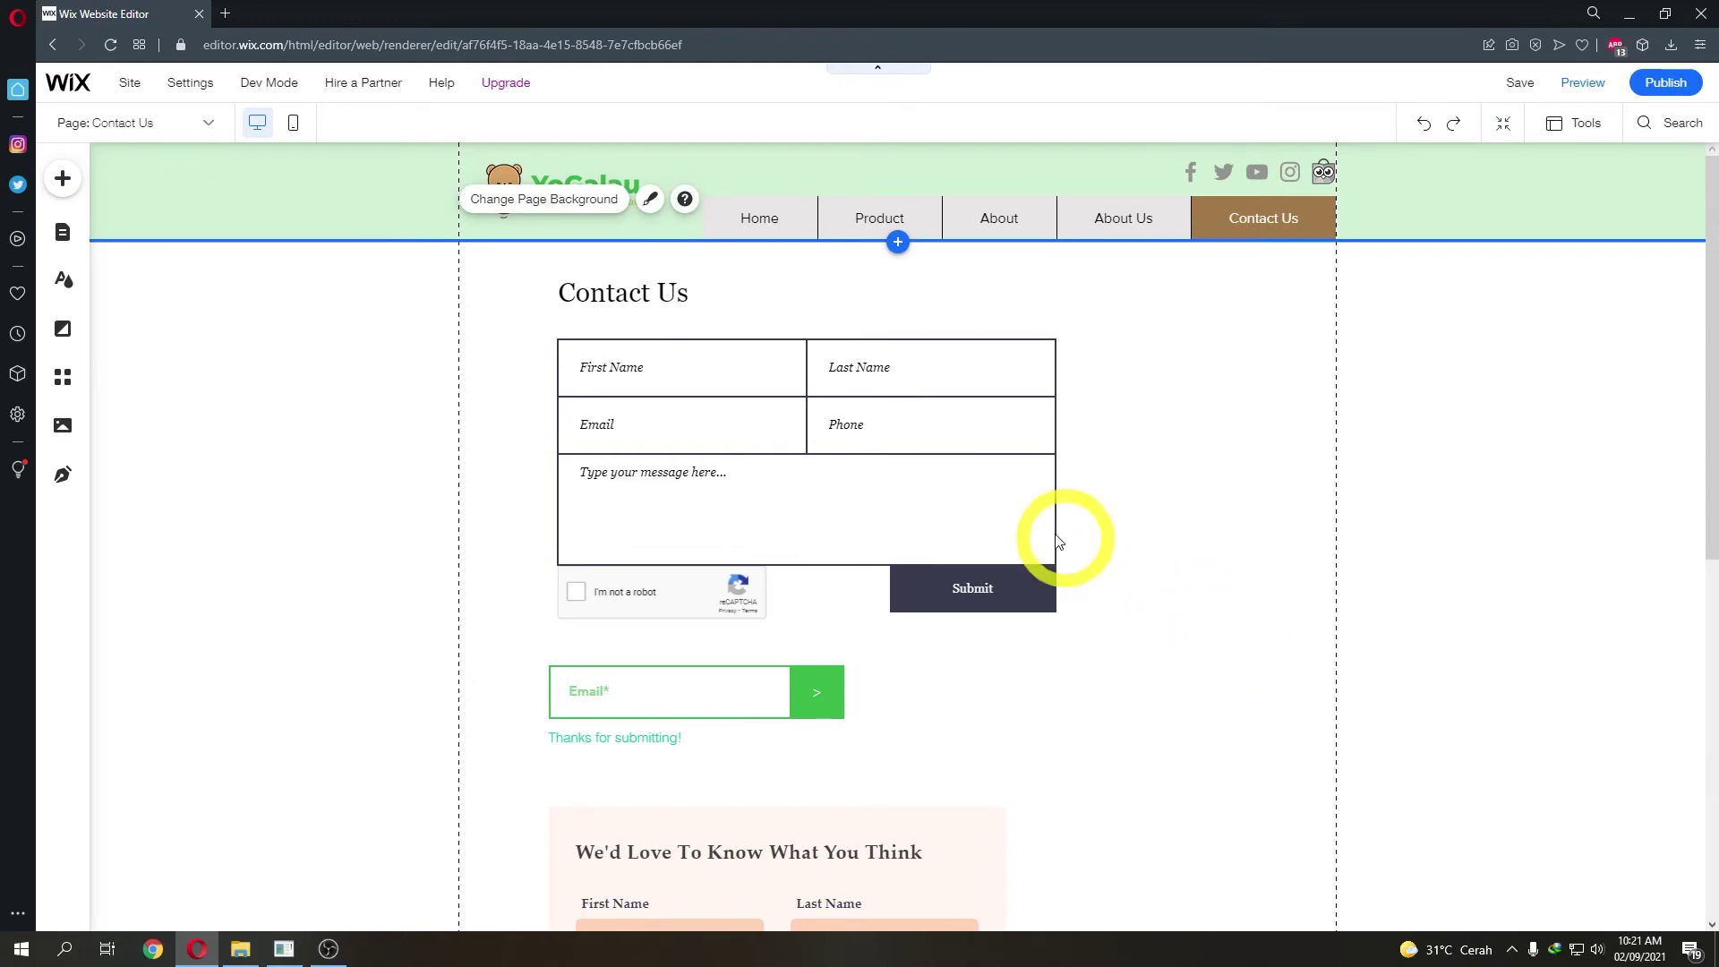
- Look over the contact, subscribe and feedback forms to check their layout on the Contact Us page
click(981, 460)
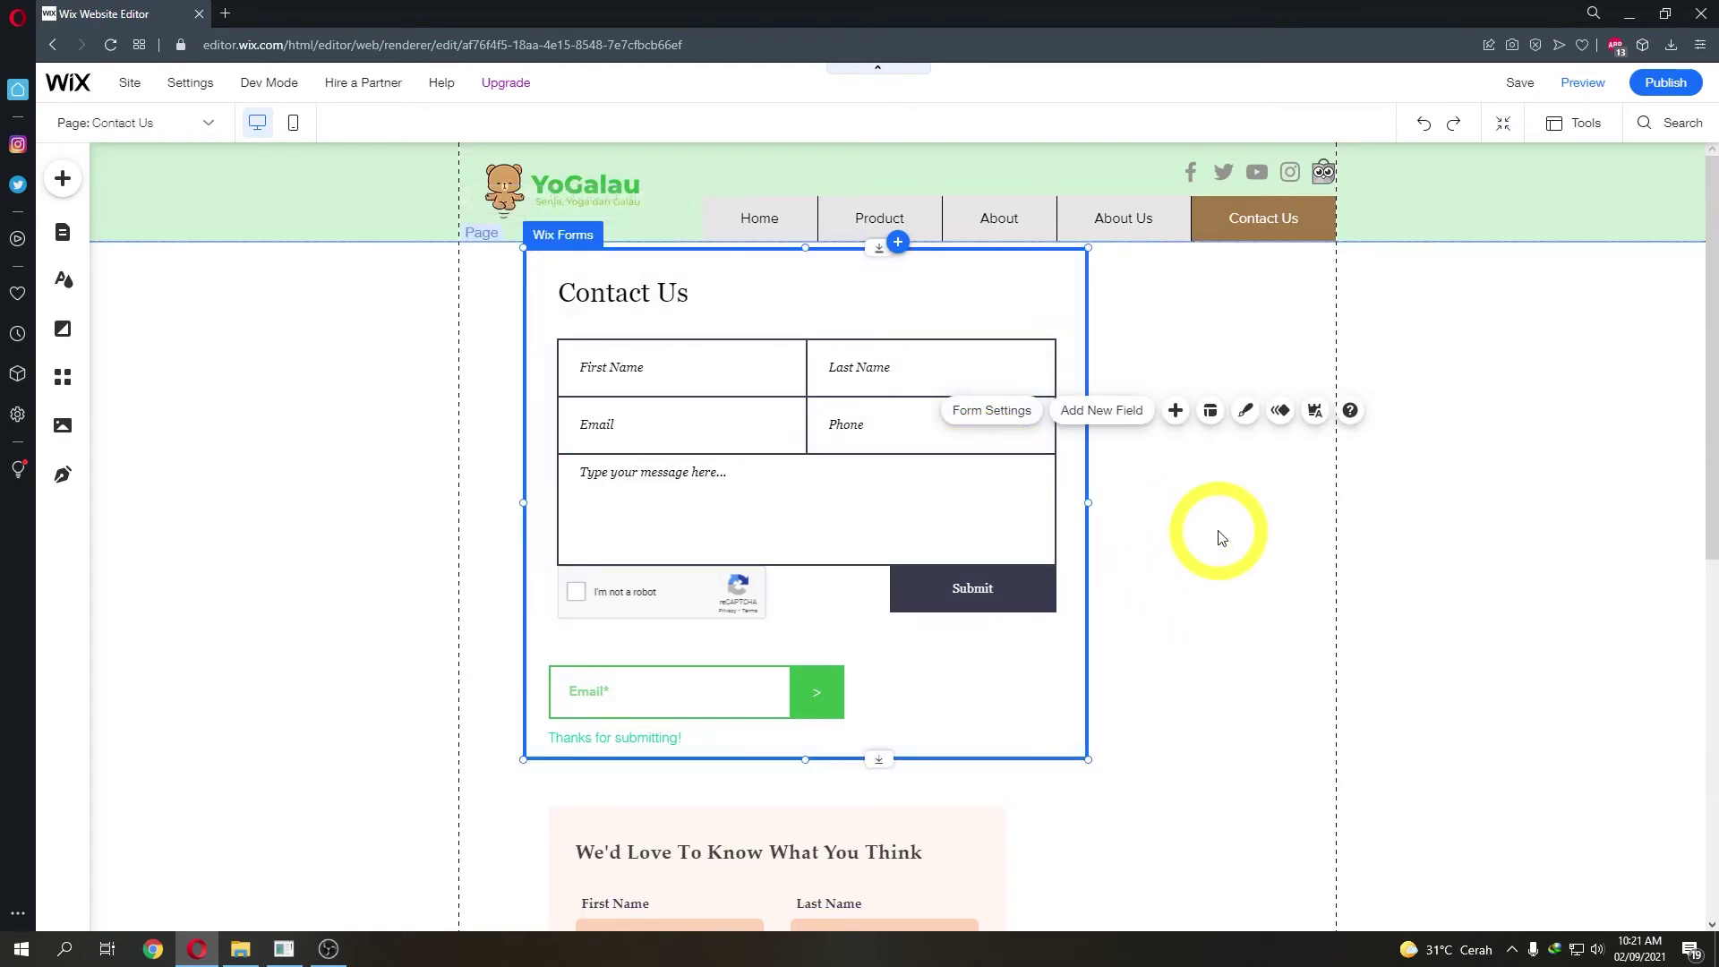
scroll(1221, 533, down, 3)
click(825, 415)
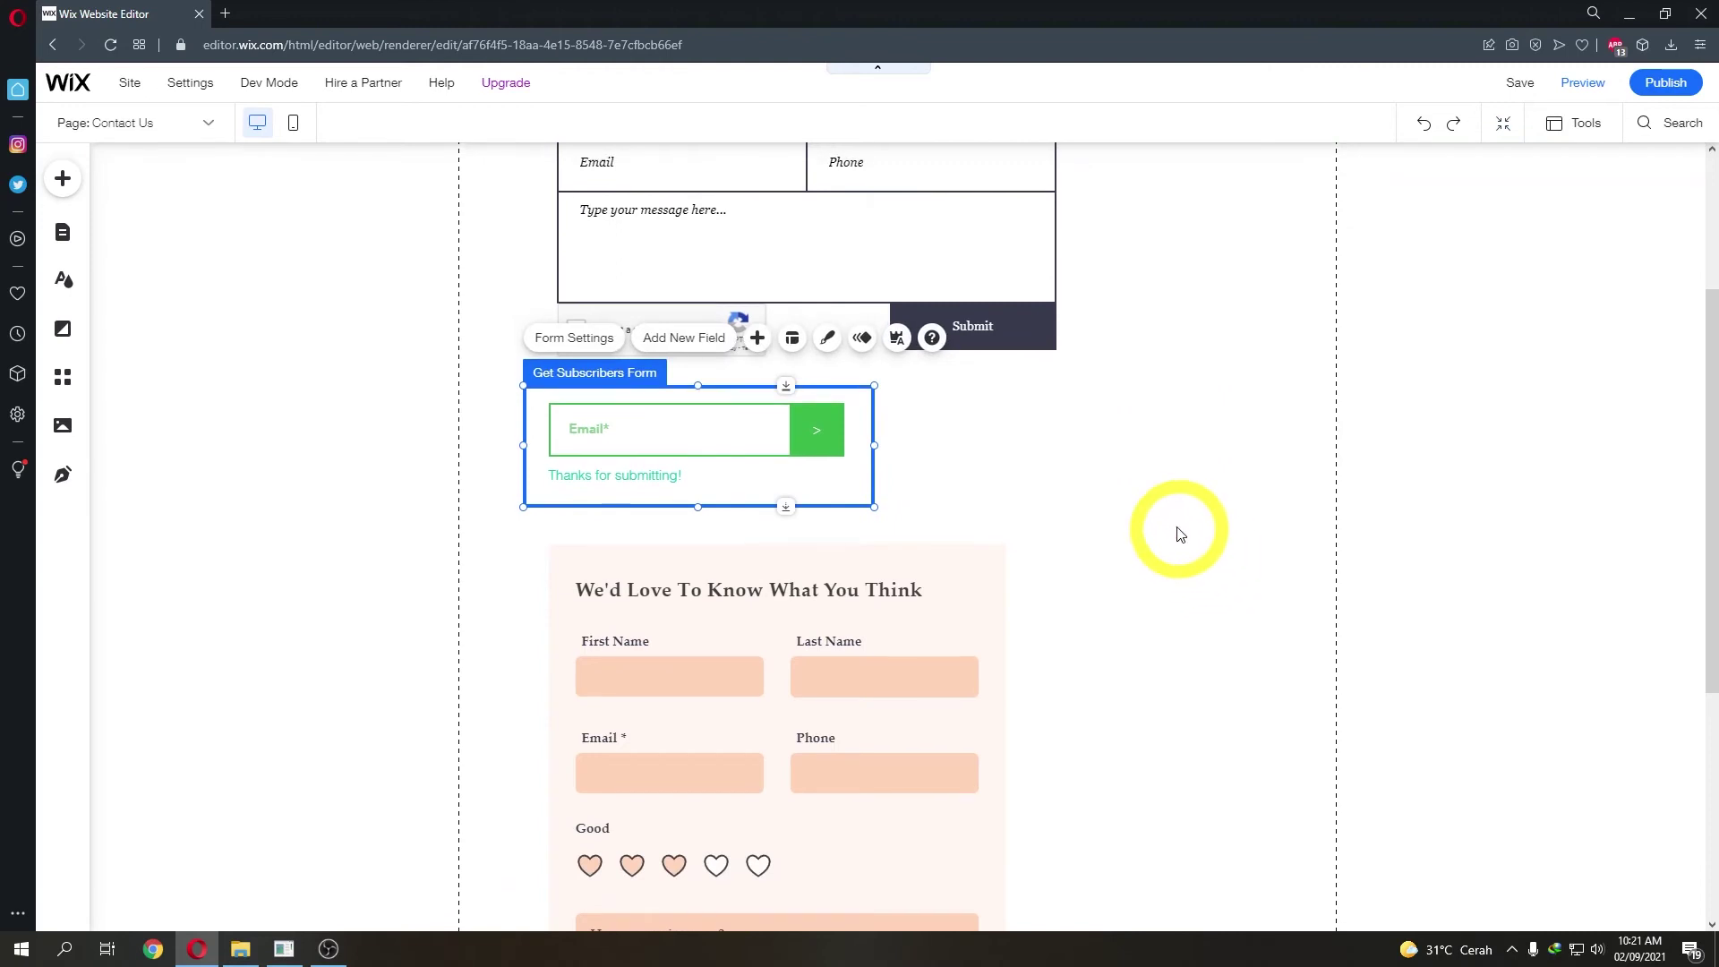
scroll(1179, 527, up, 3)
scroll(1212, 576, down, 4)
scroll(1137, 583, up, 2)
click(952, 690)
scroll(1167, 697, up, 2)
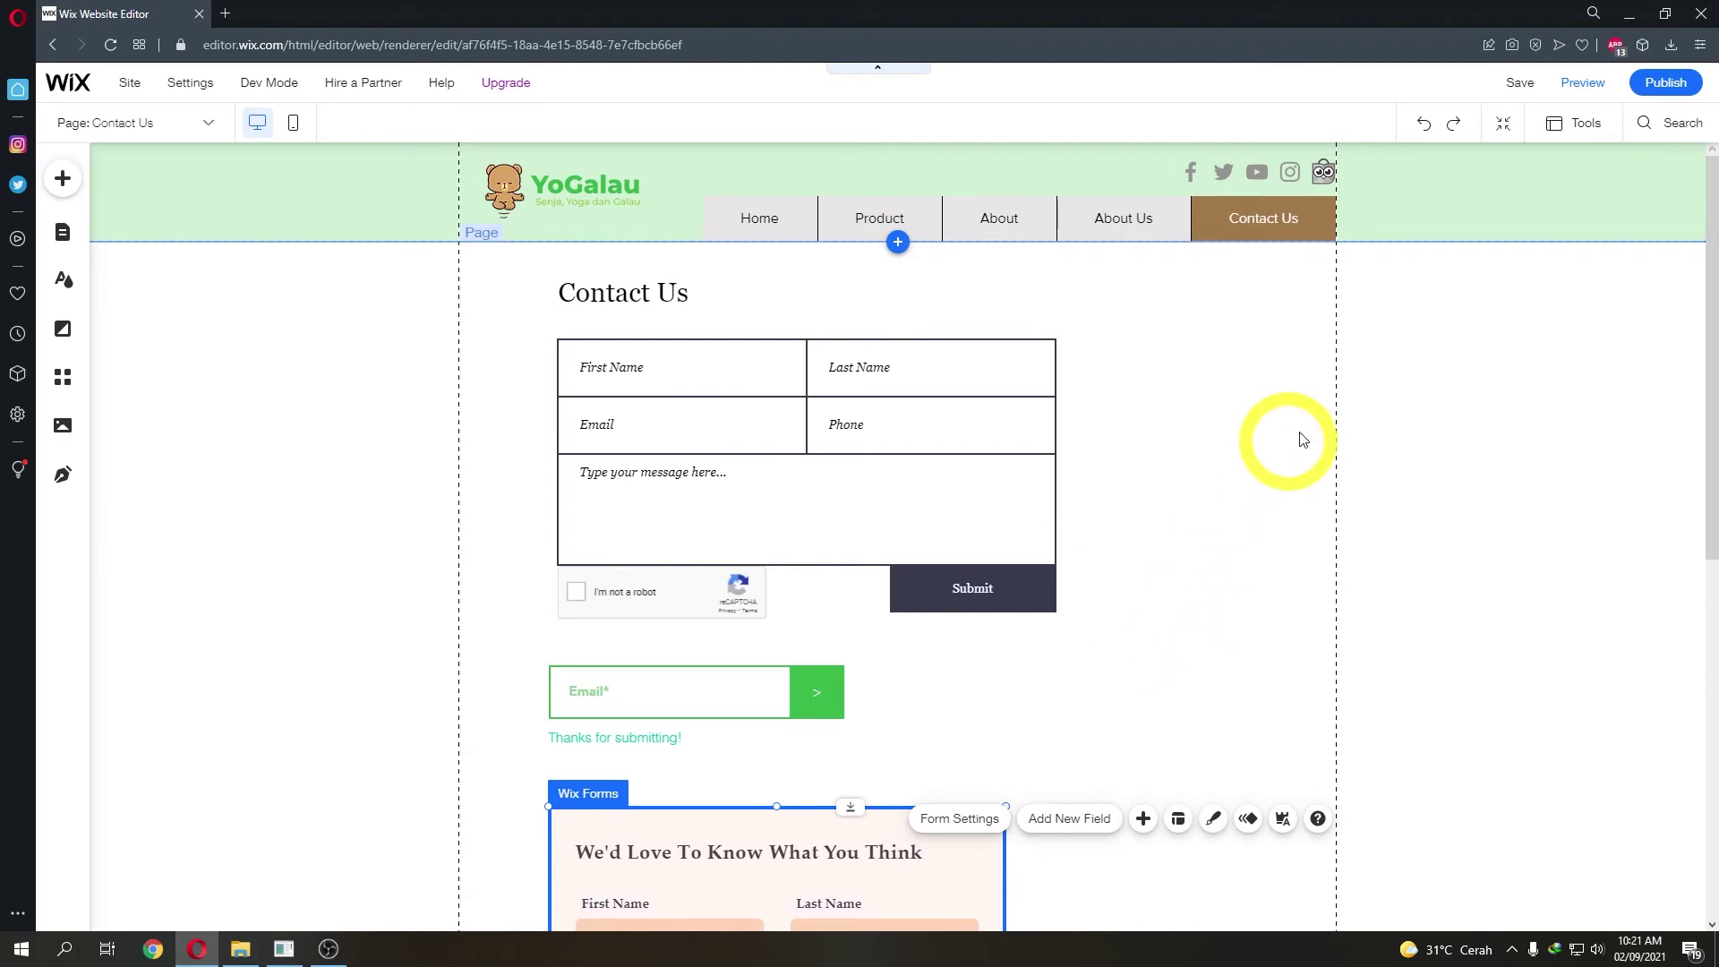
- Publish the site and open its live version
click(1655, 90)
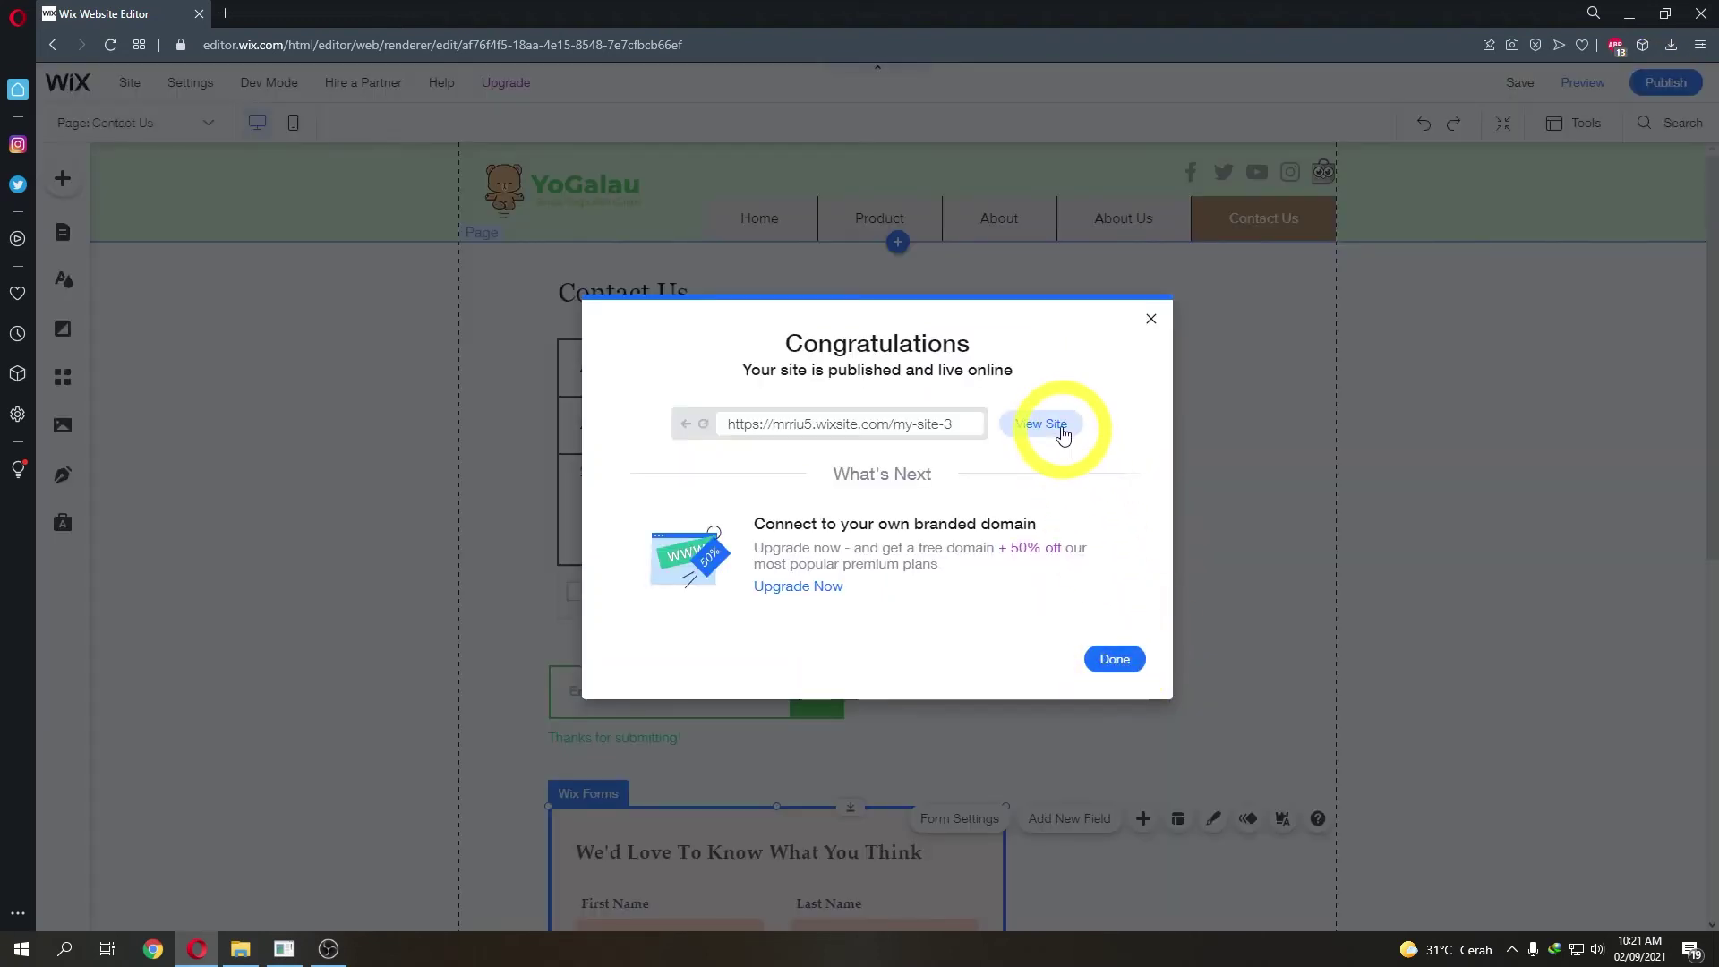
click(1063, 431)
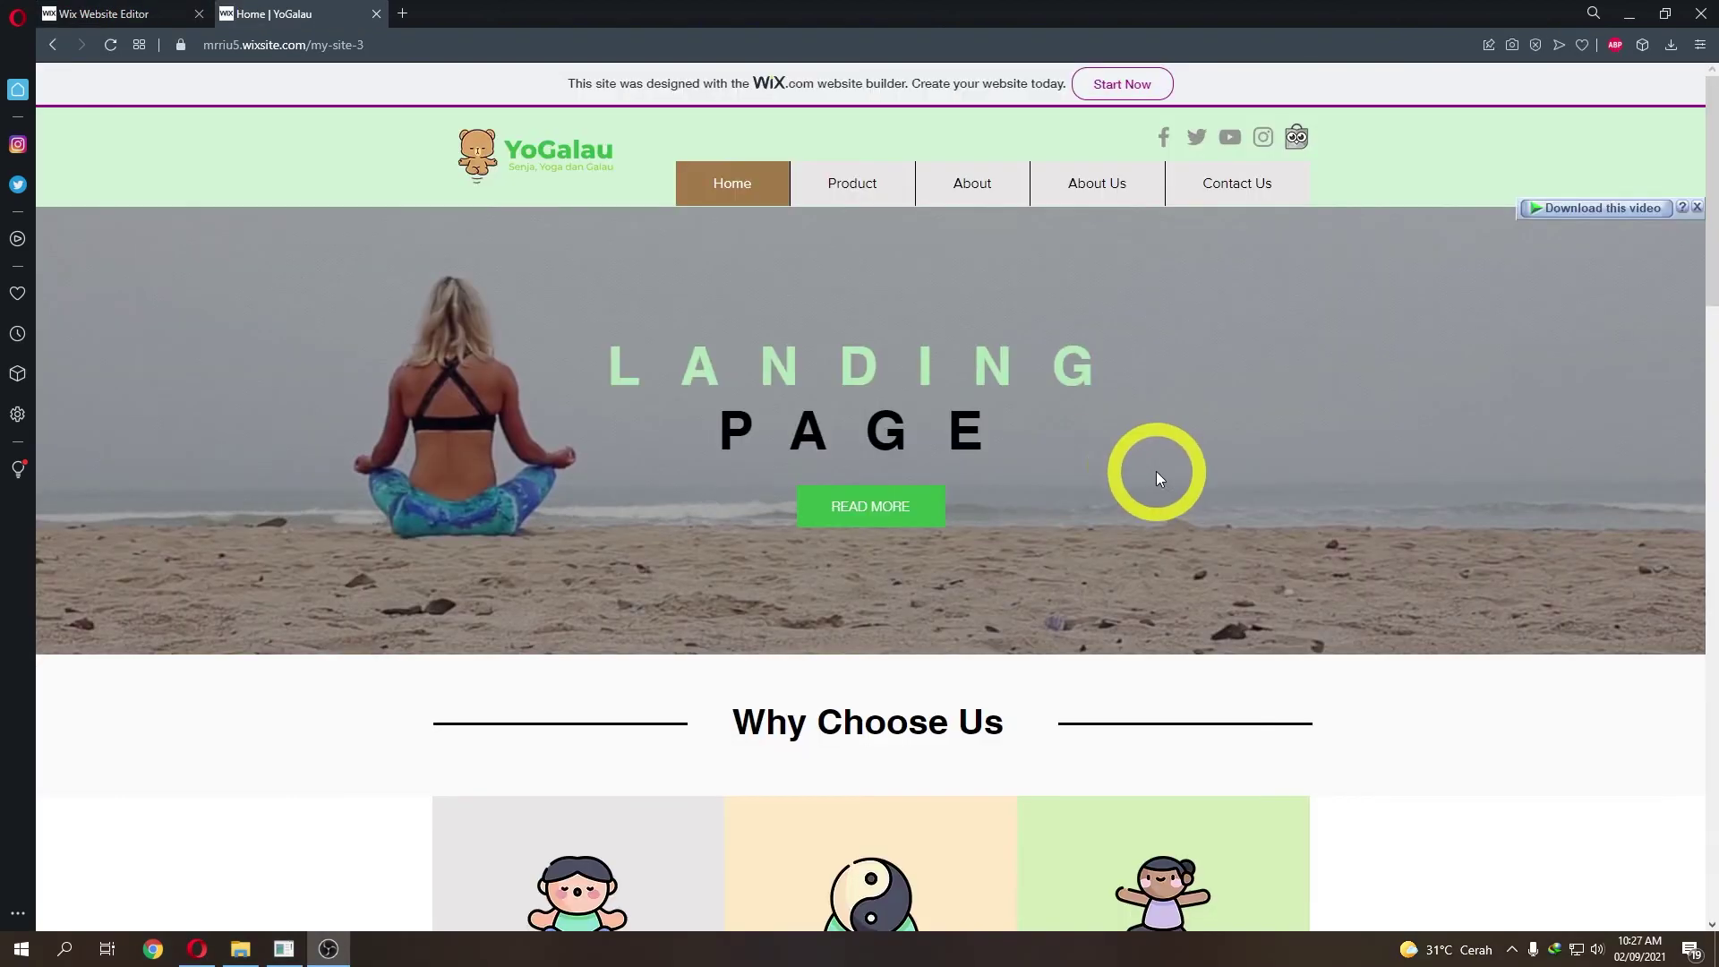
- Check the forms on the live site's Contact Us page, dismiss the lightbox, and return to the editor
click(1221, 185)
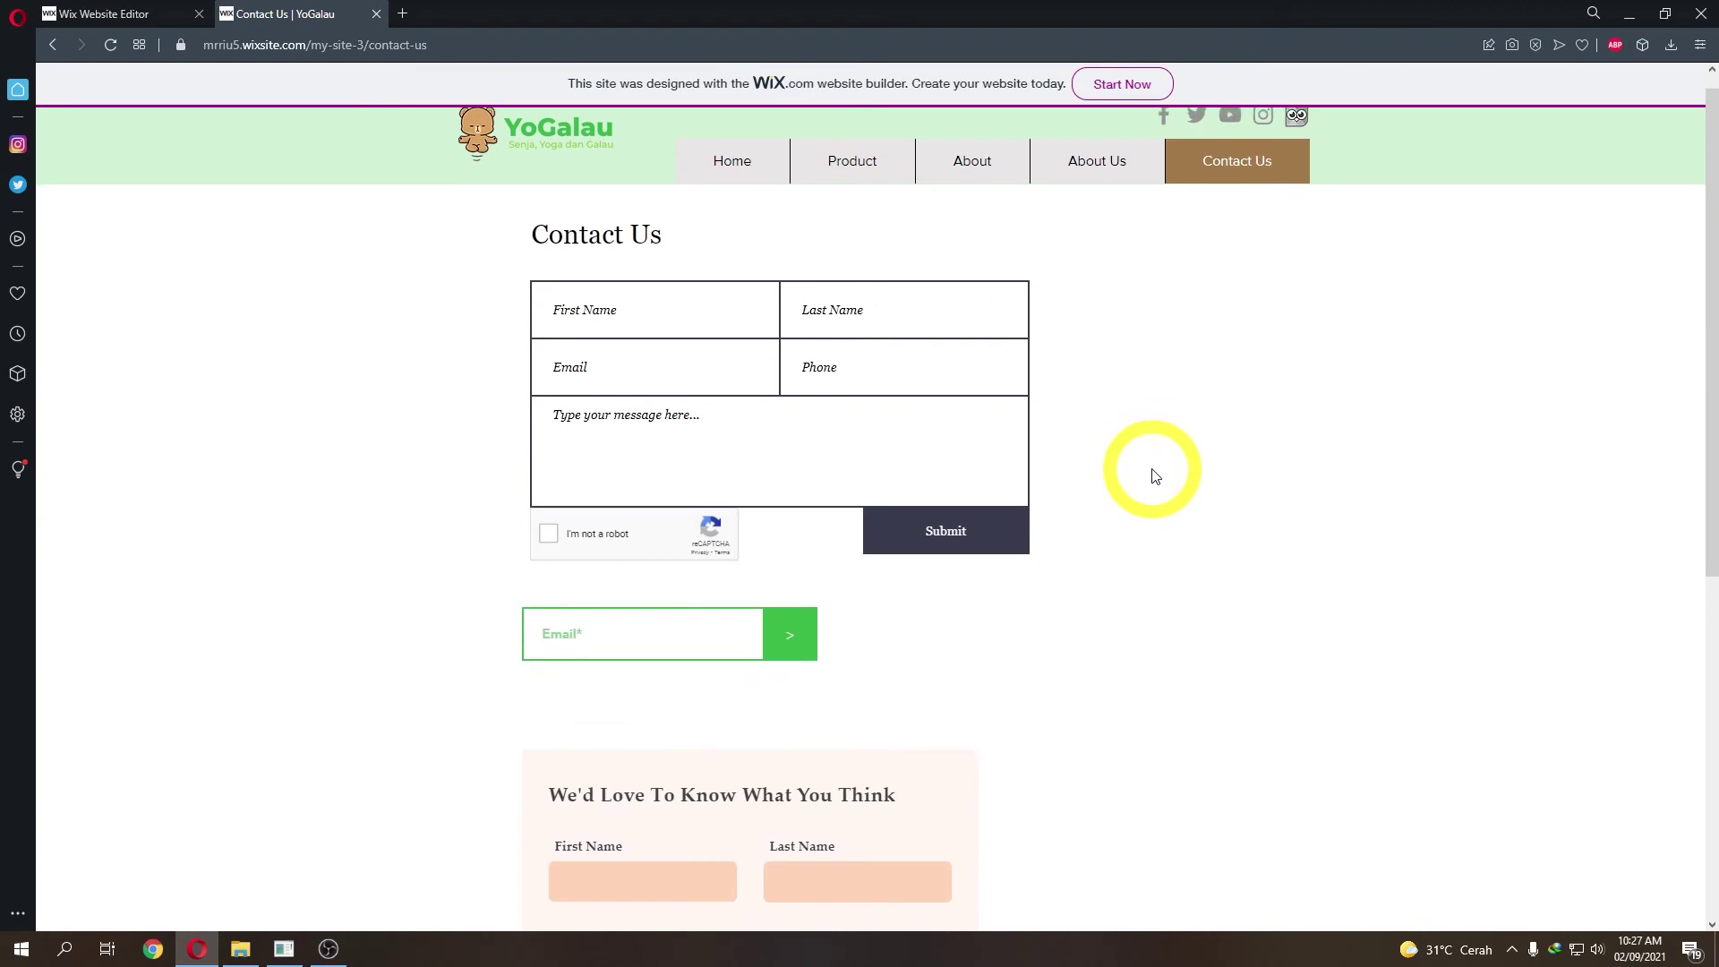
scroll(1152, 469, down, 1)
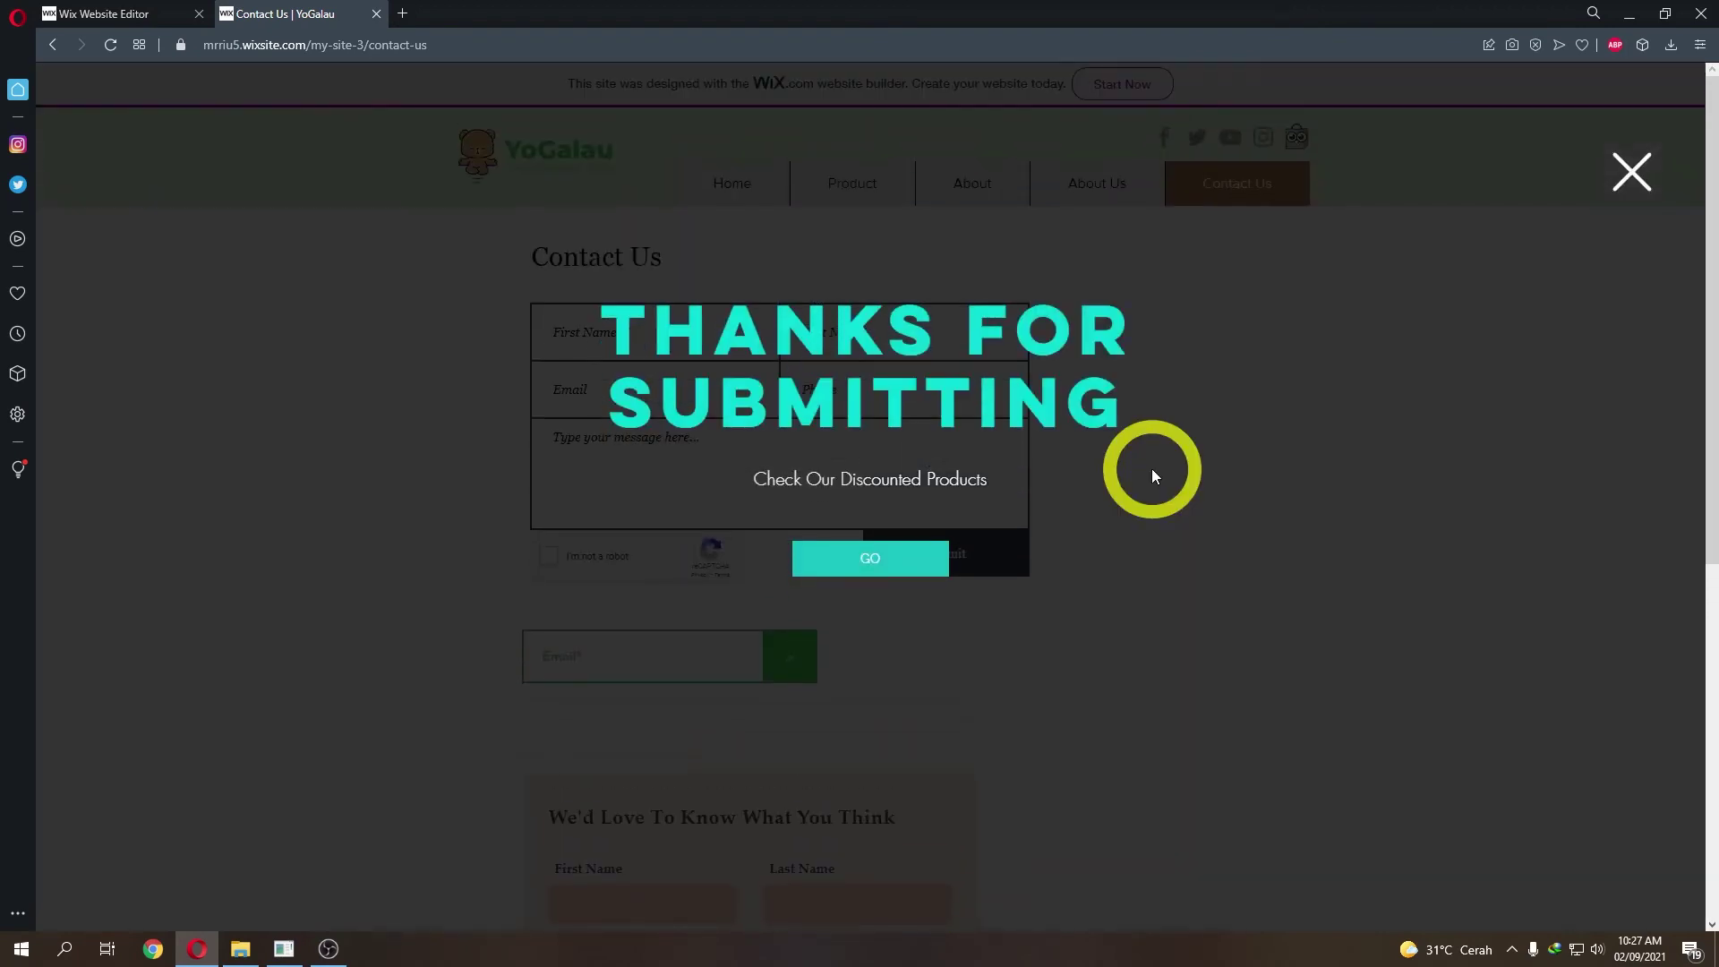
click(1634, 175)
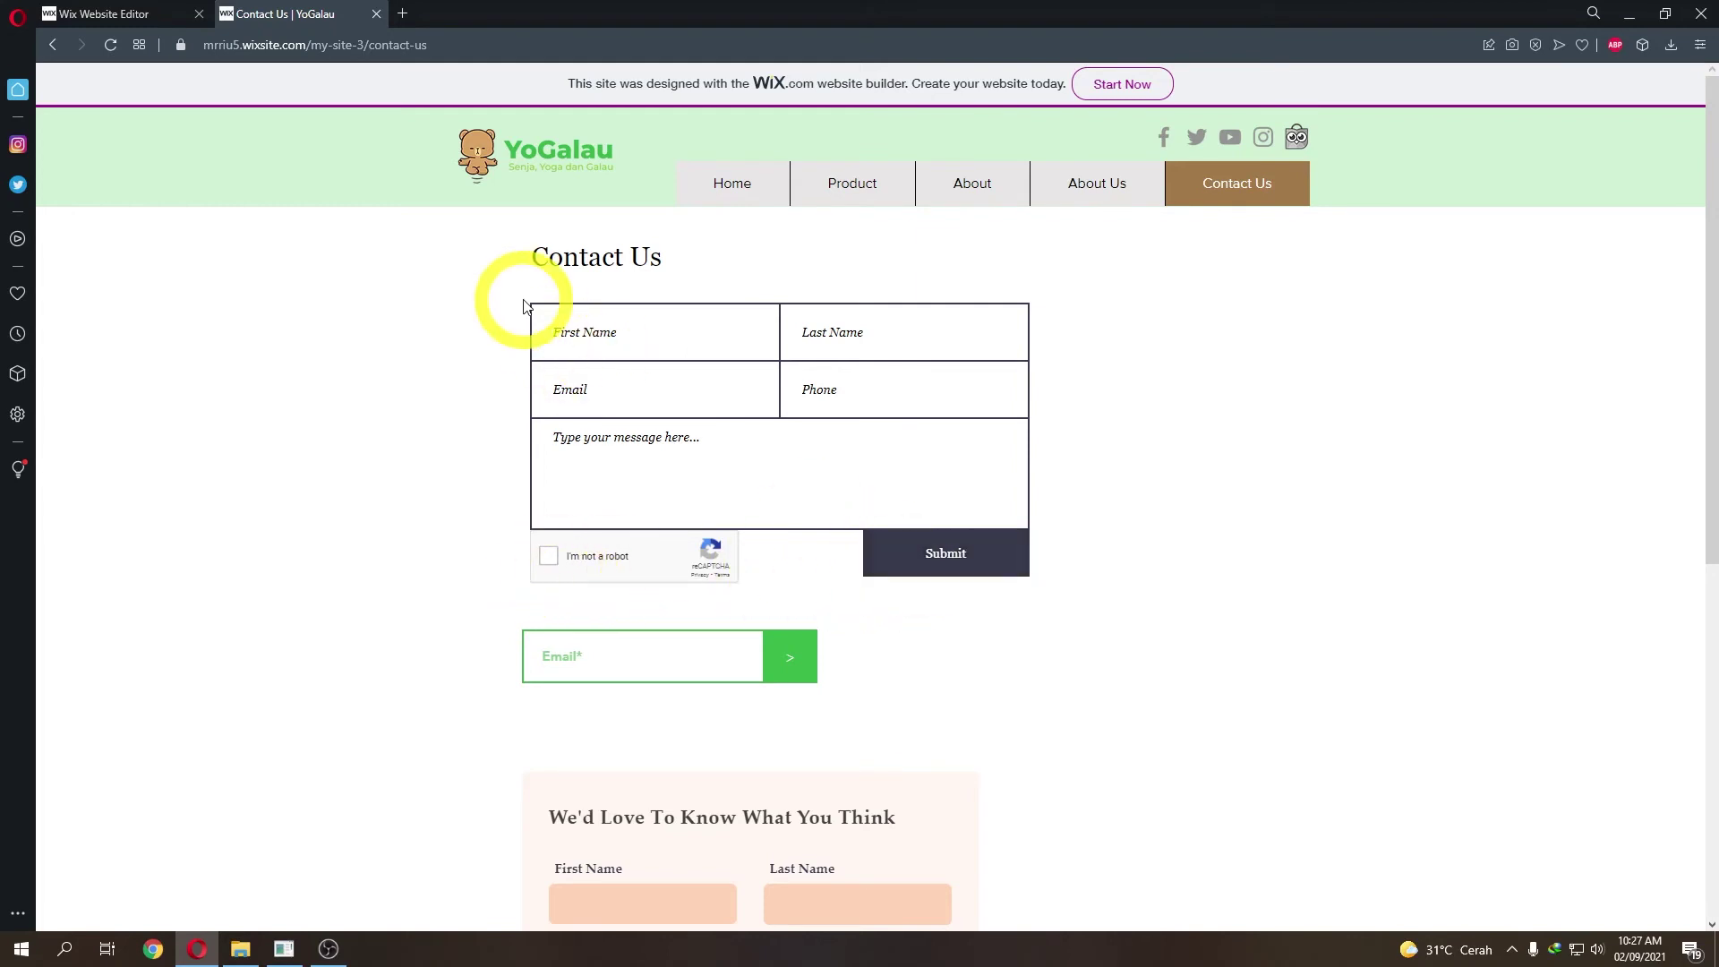
click(376, 14)
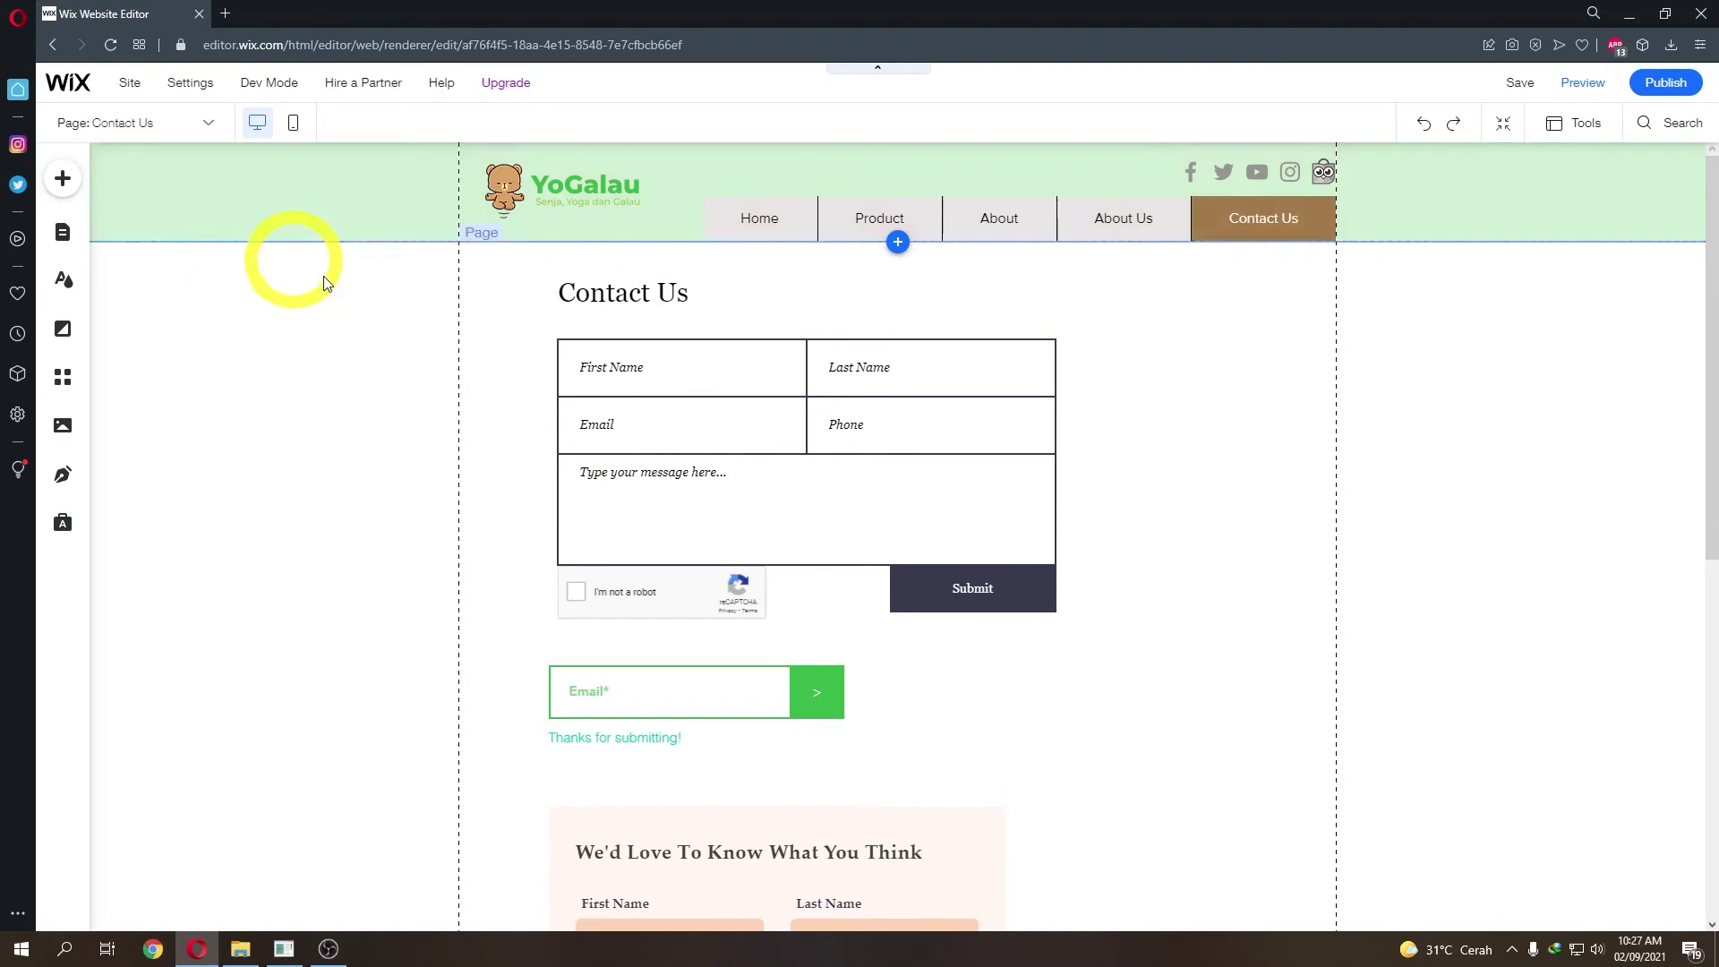
- Turn off automatic display on pages for the Welcome (Full Screen) lightbox and leave lightbox mode
click(174, 124)
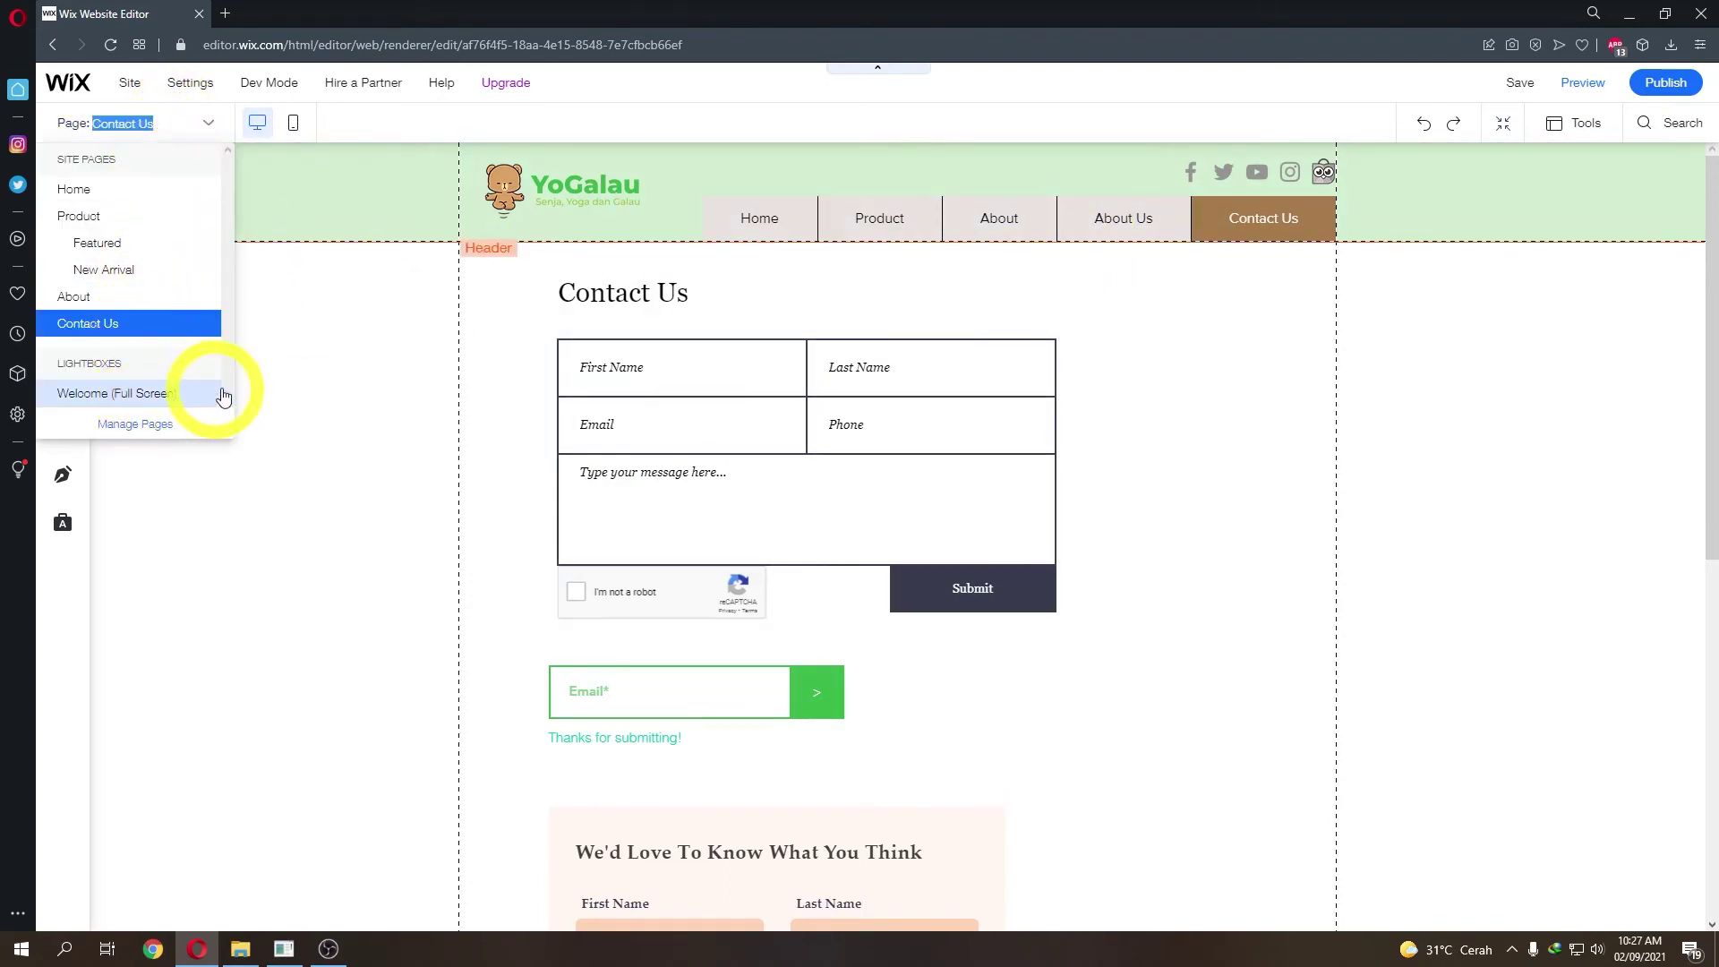
click(307, 373)
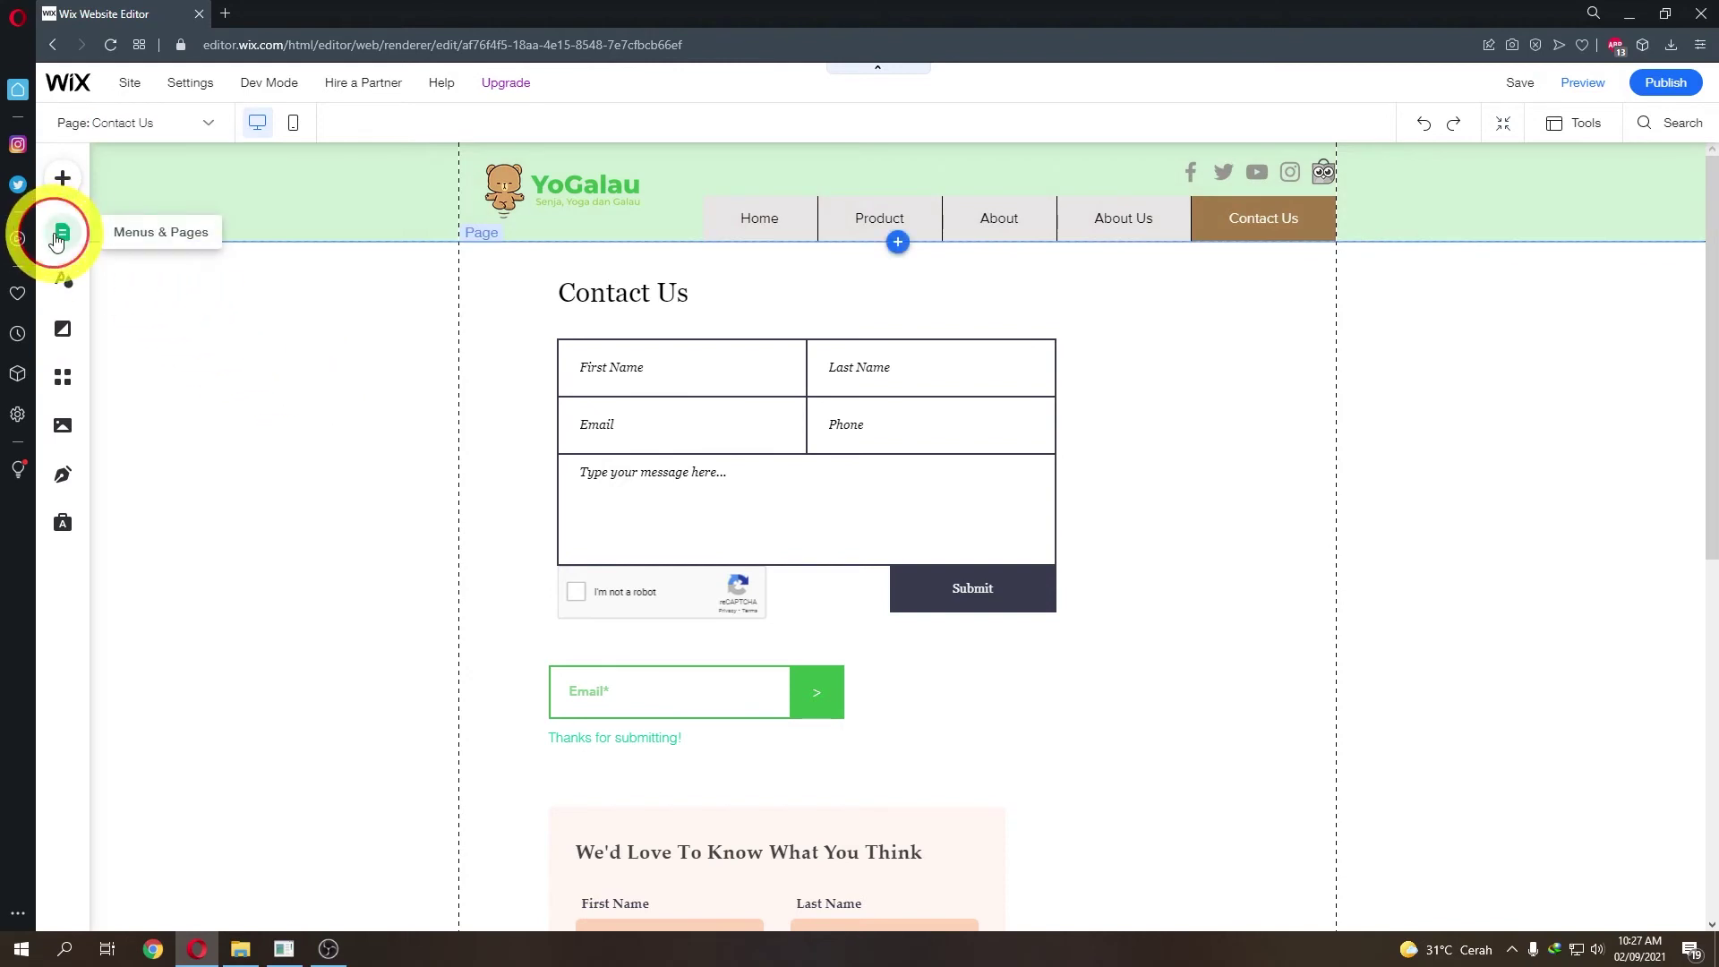
click(56, 237)
click(141, 249)
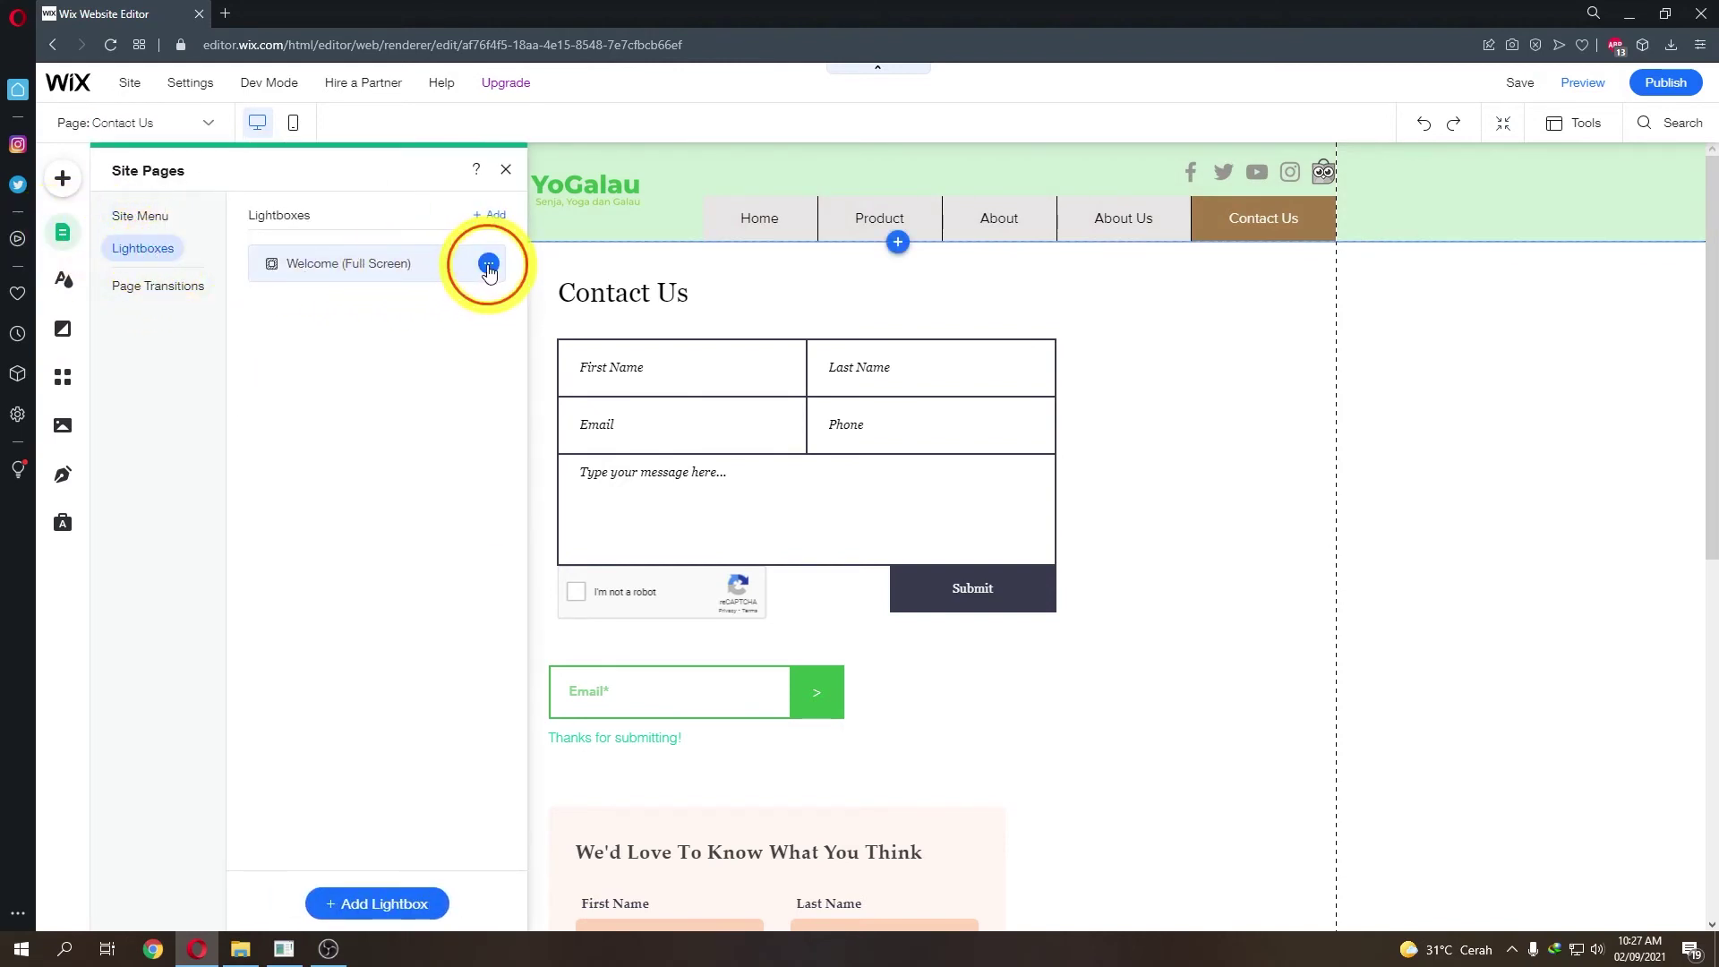
click(488, 265)
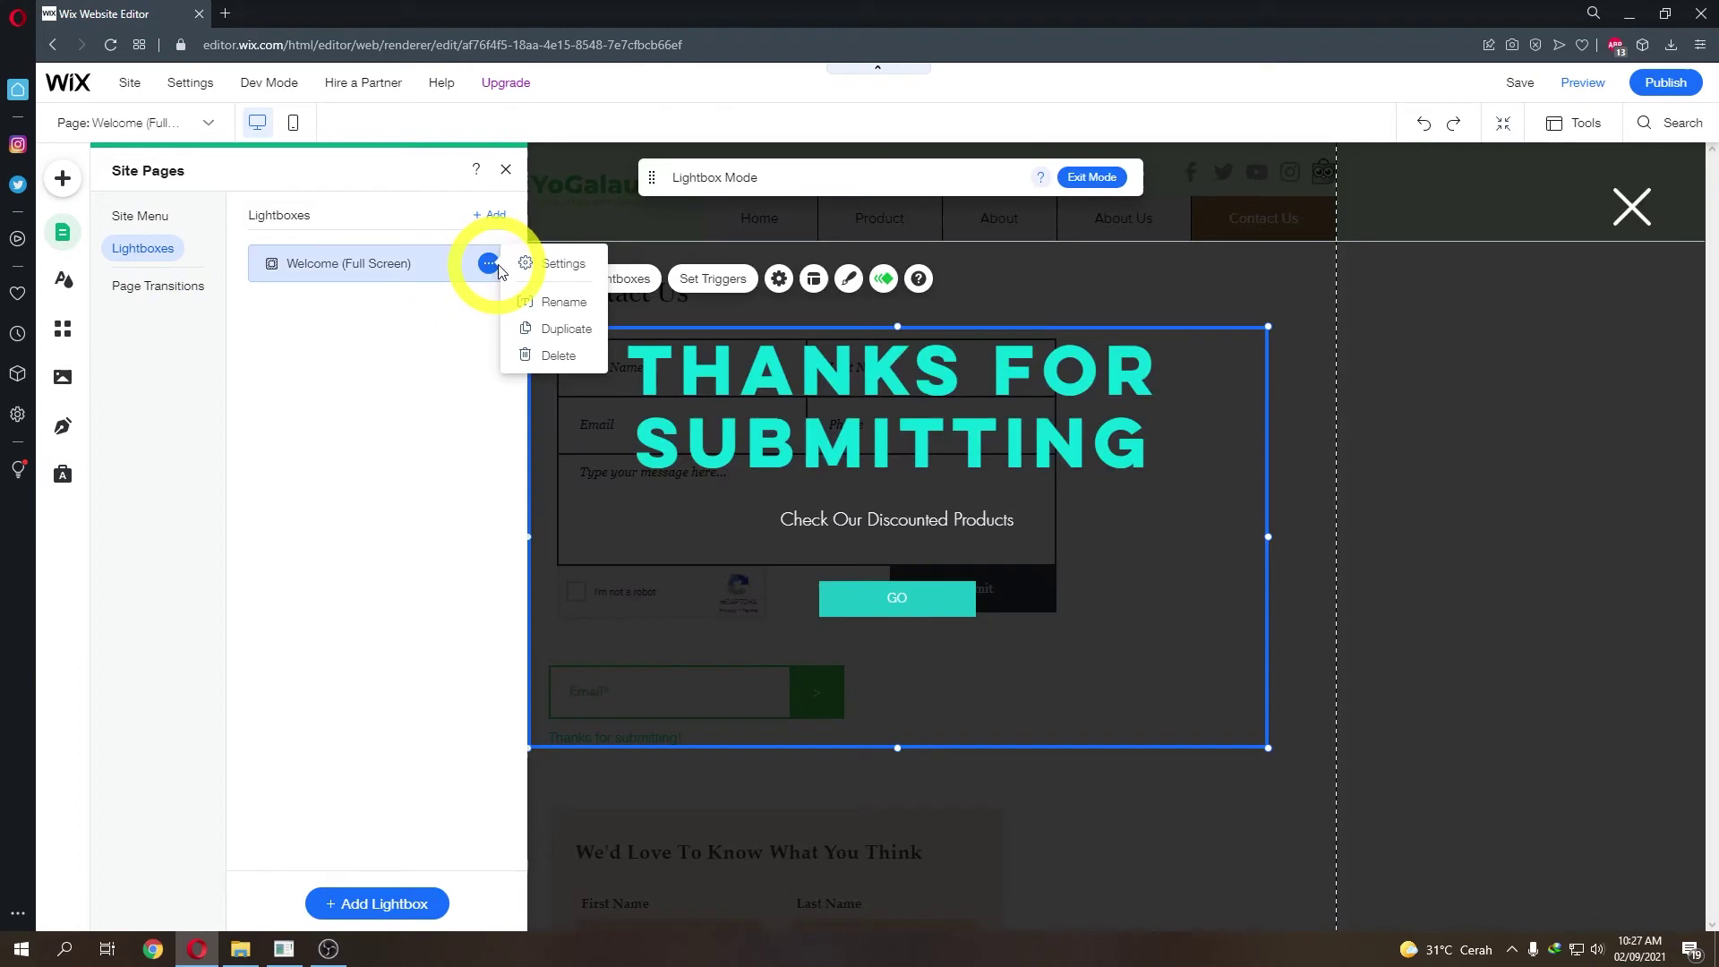
click(552, 266)
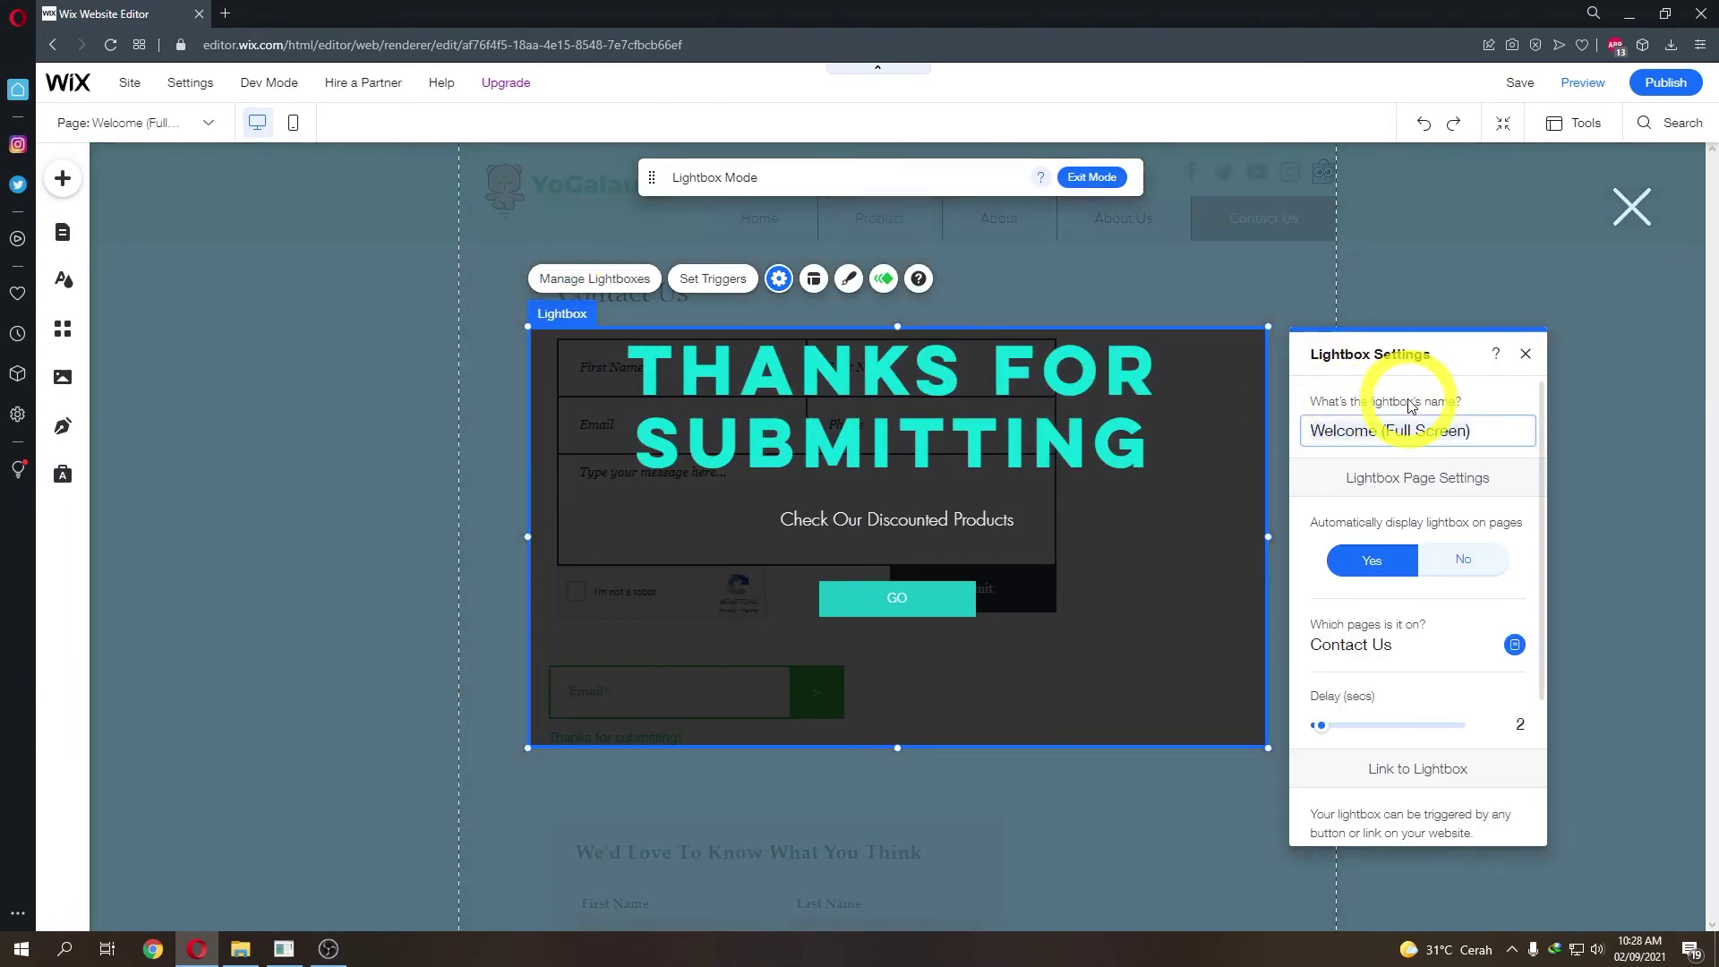
scroll(1427, 633, down, 1)
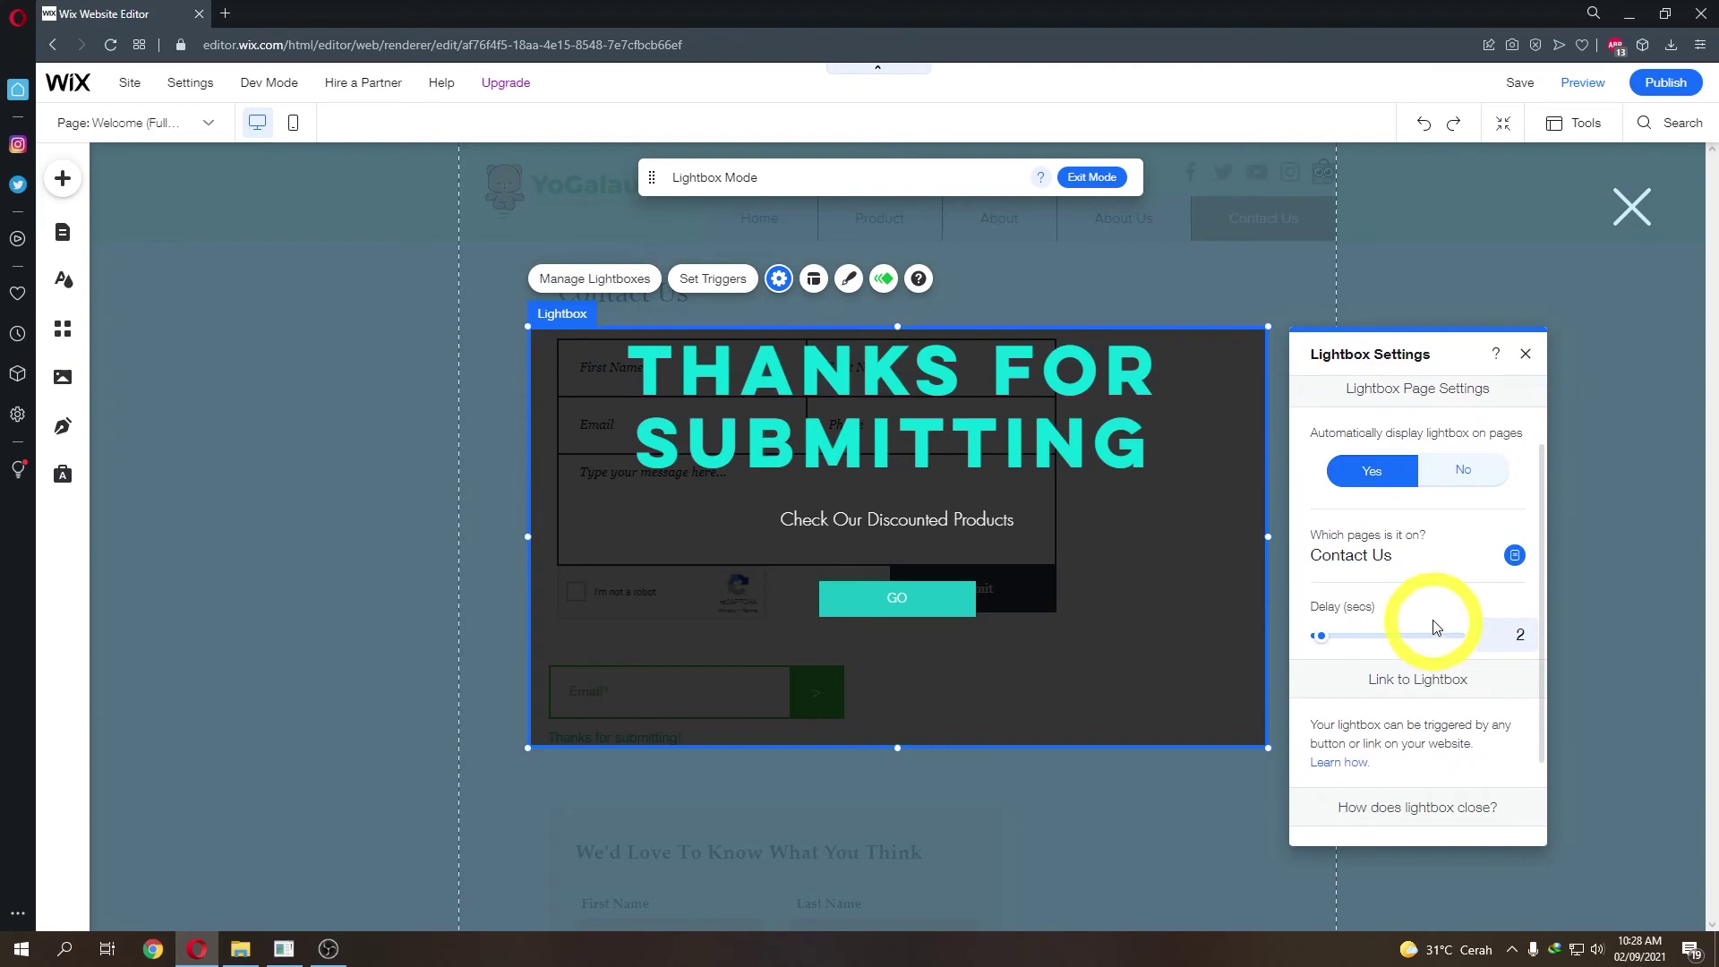
scroll(1430, 624, up, 1)
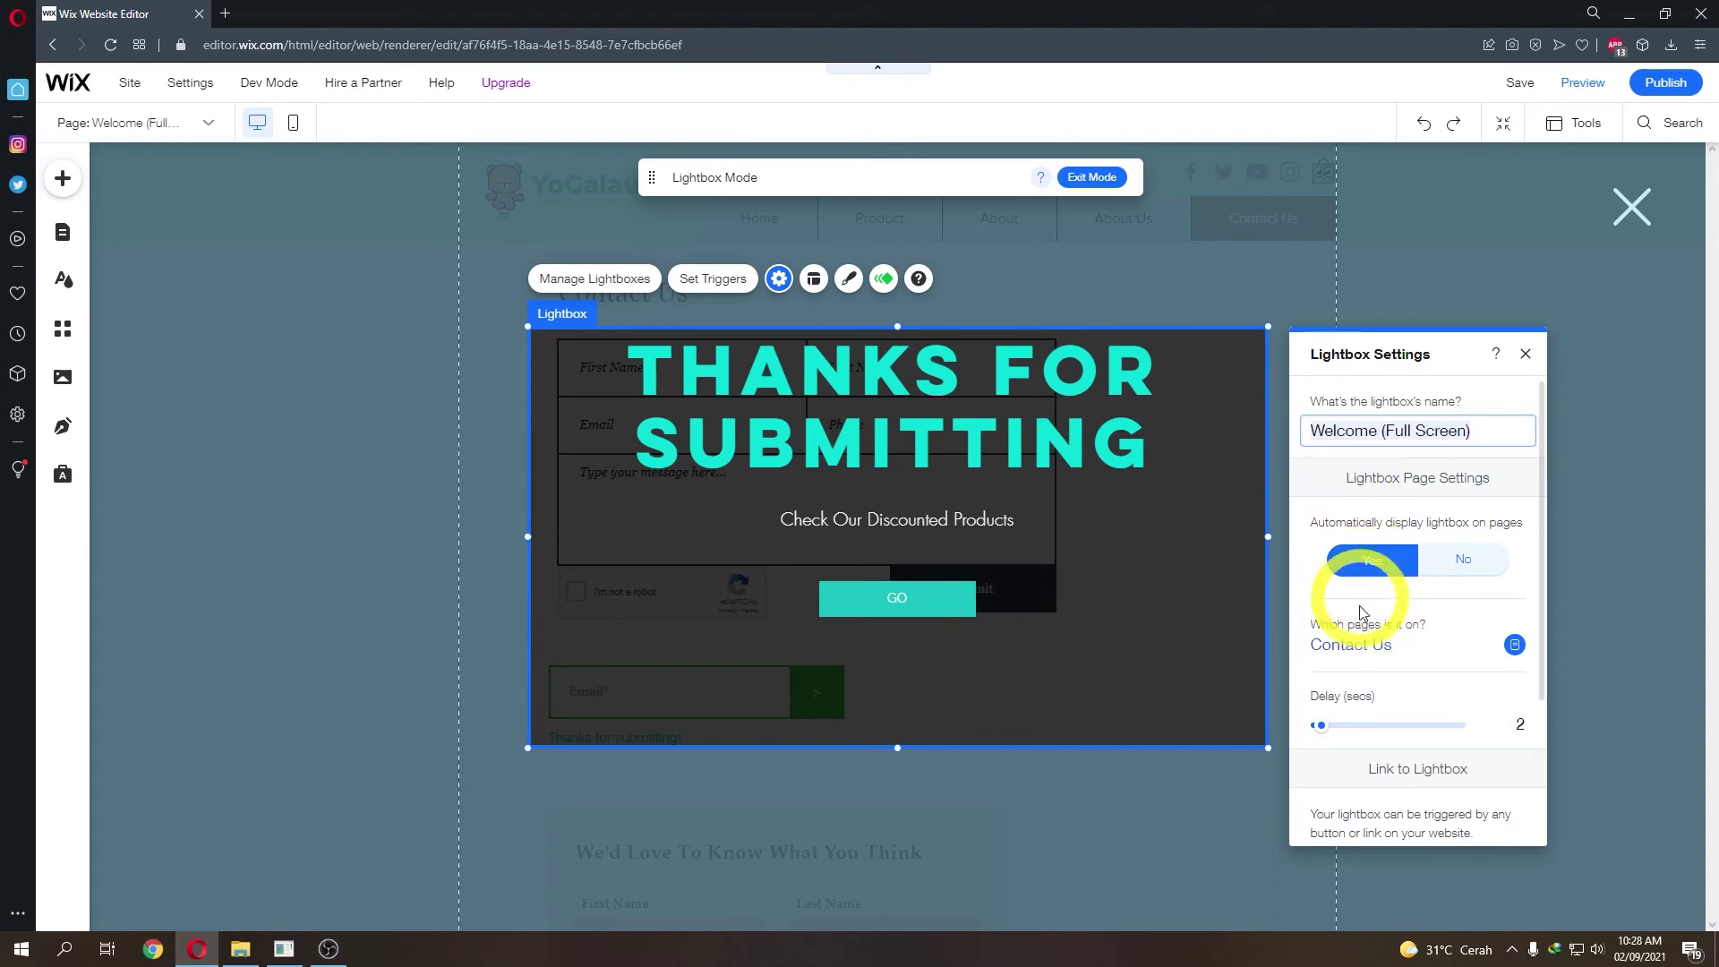
click(1463, 562)
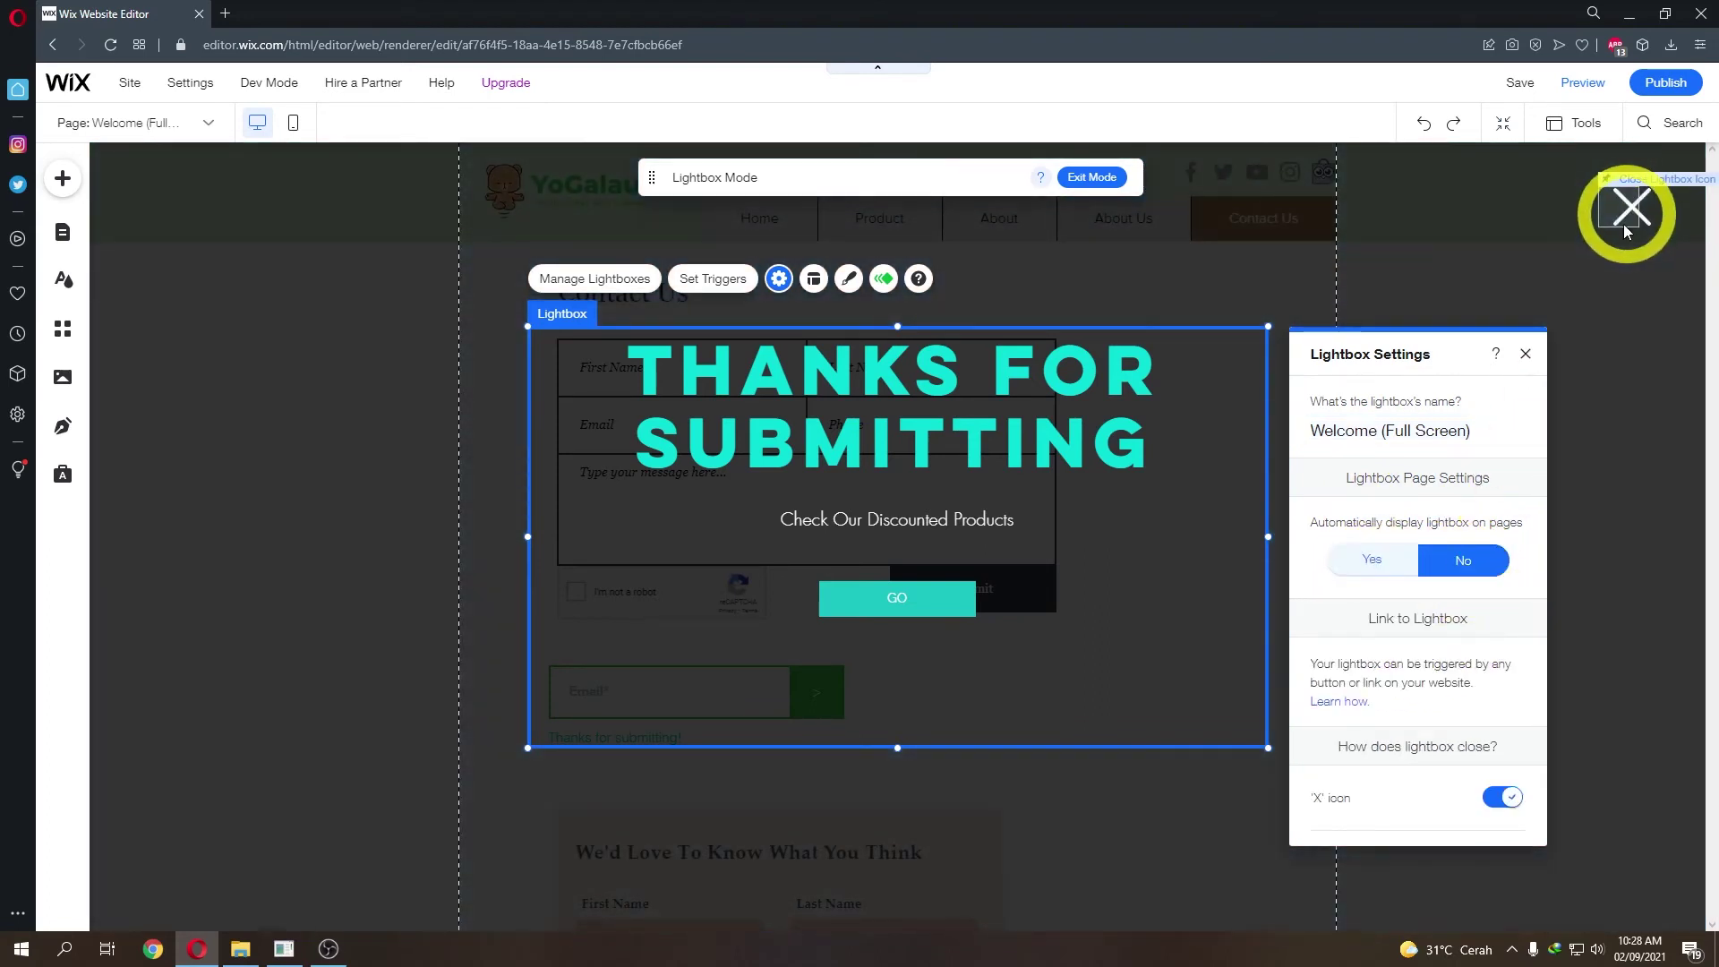
click(1525, 354)
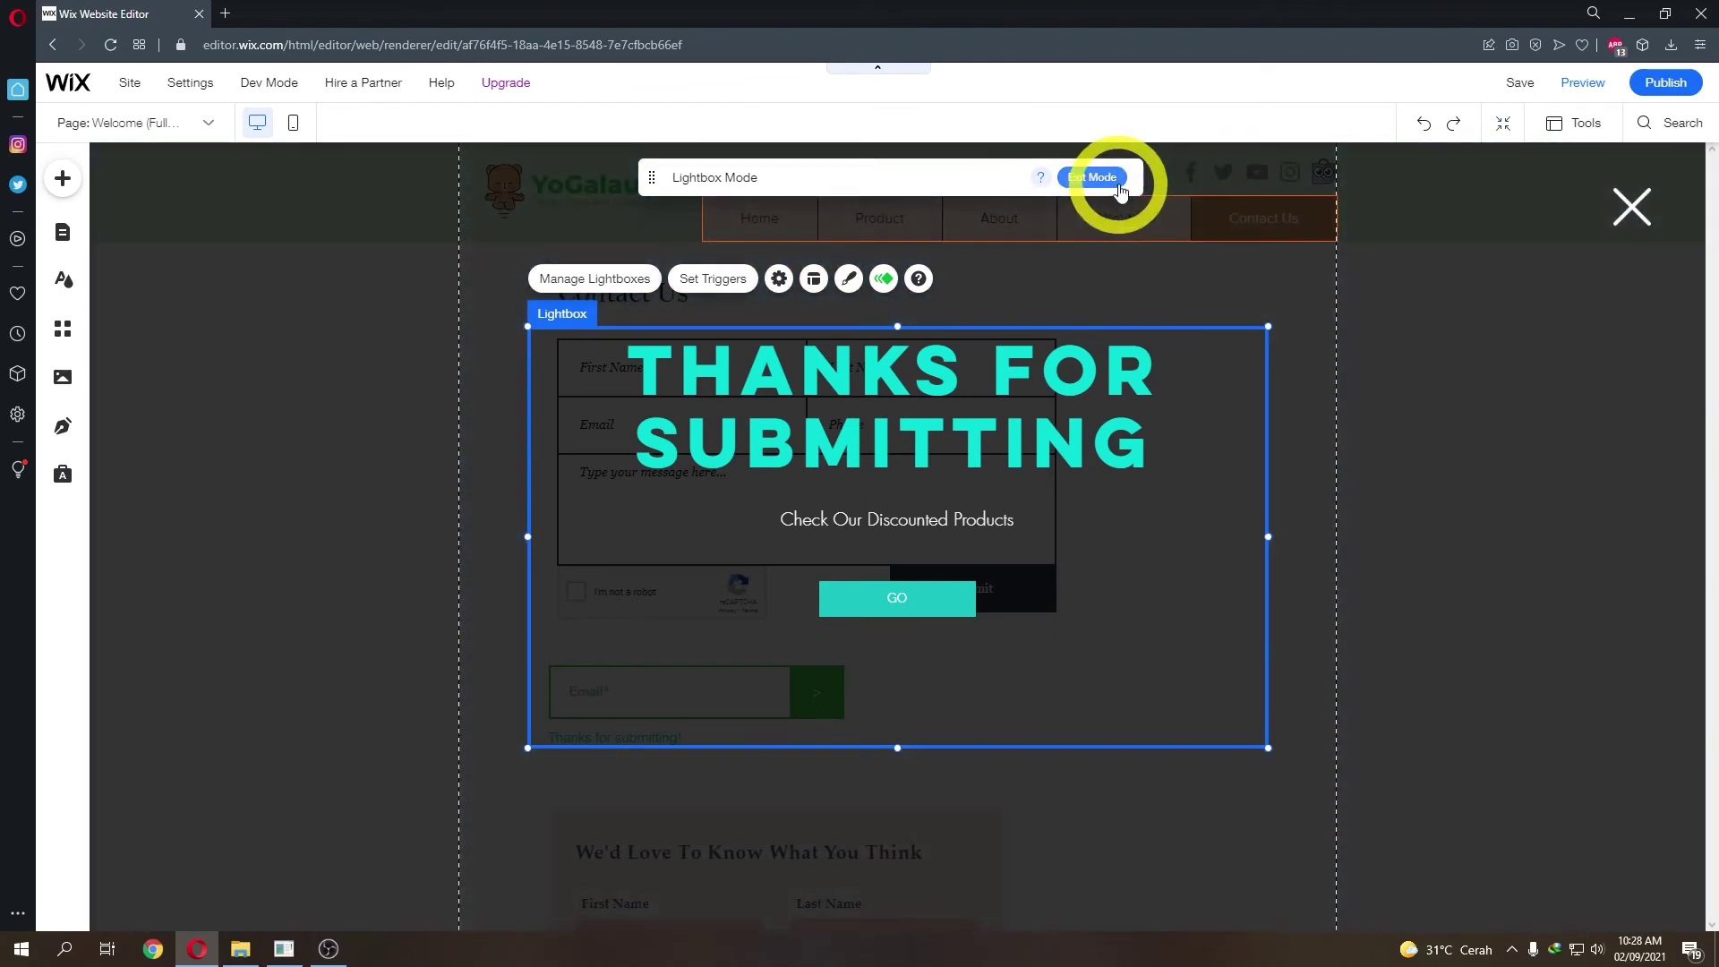
click(1099, 177)
- Publish the site and open the Contact Us page of its live version
click(1681, 85)
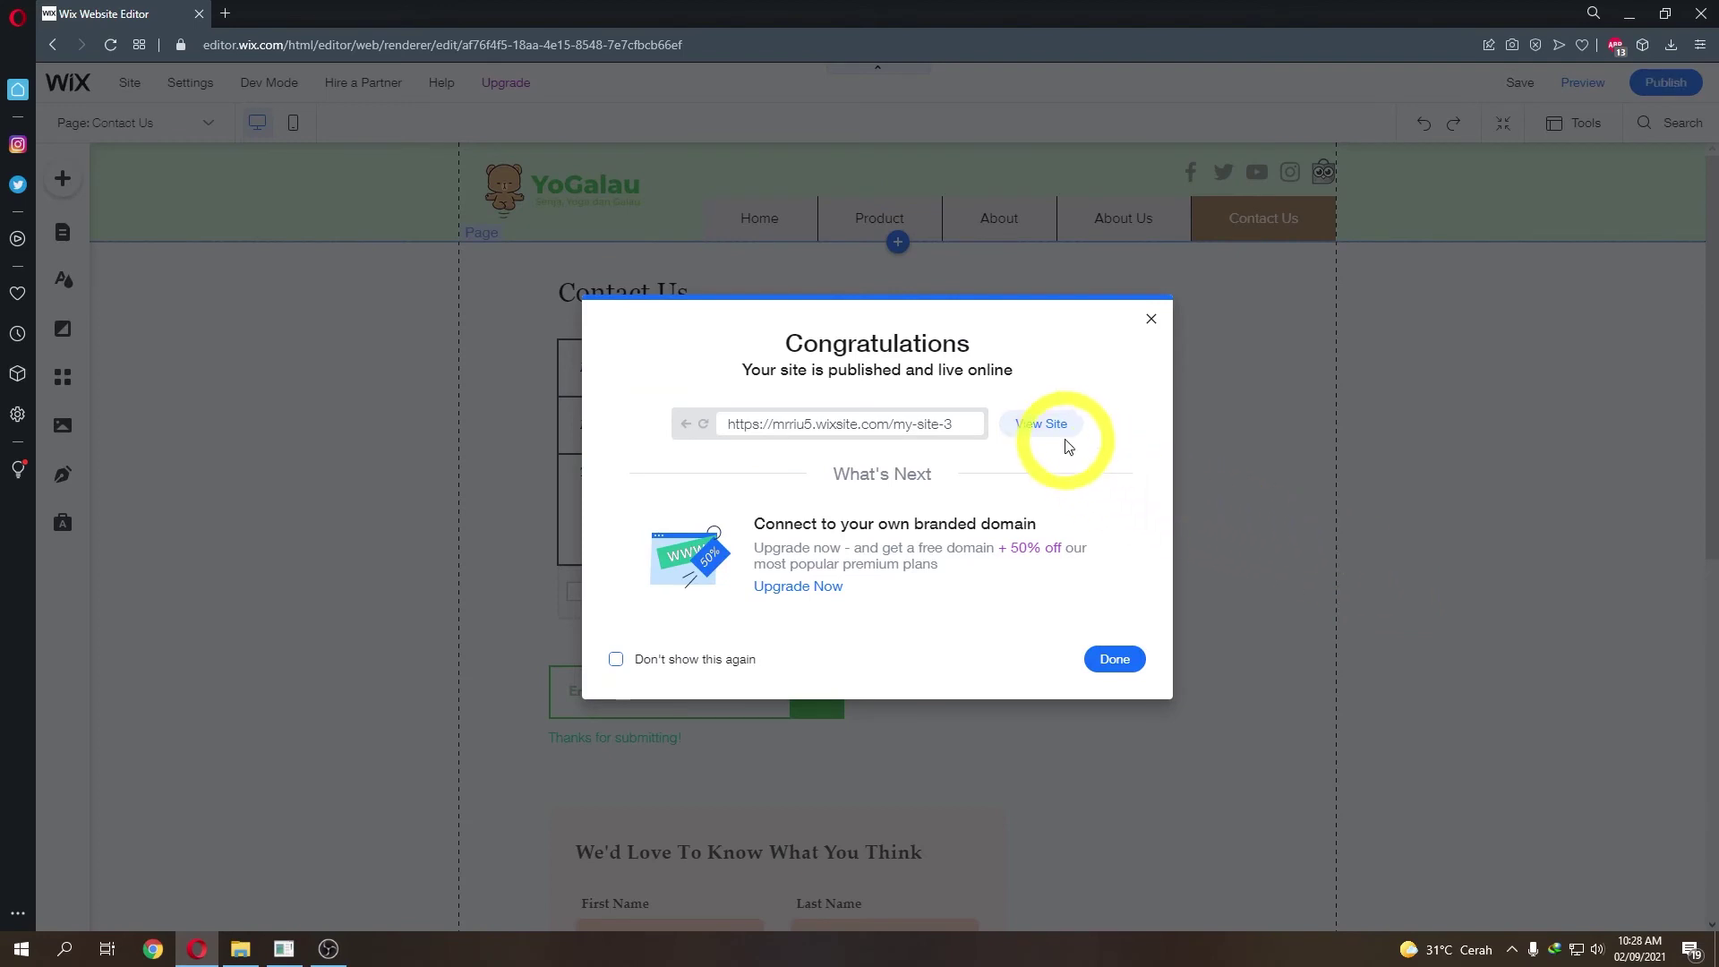
click(1058, 430)
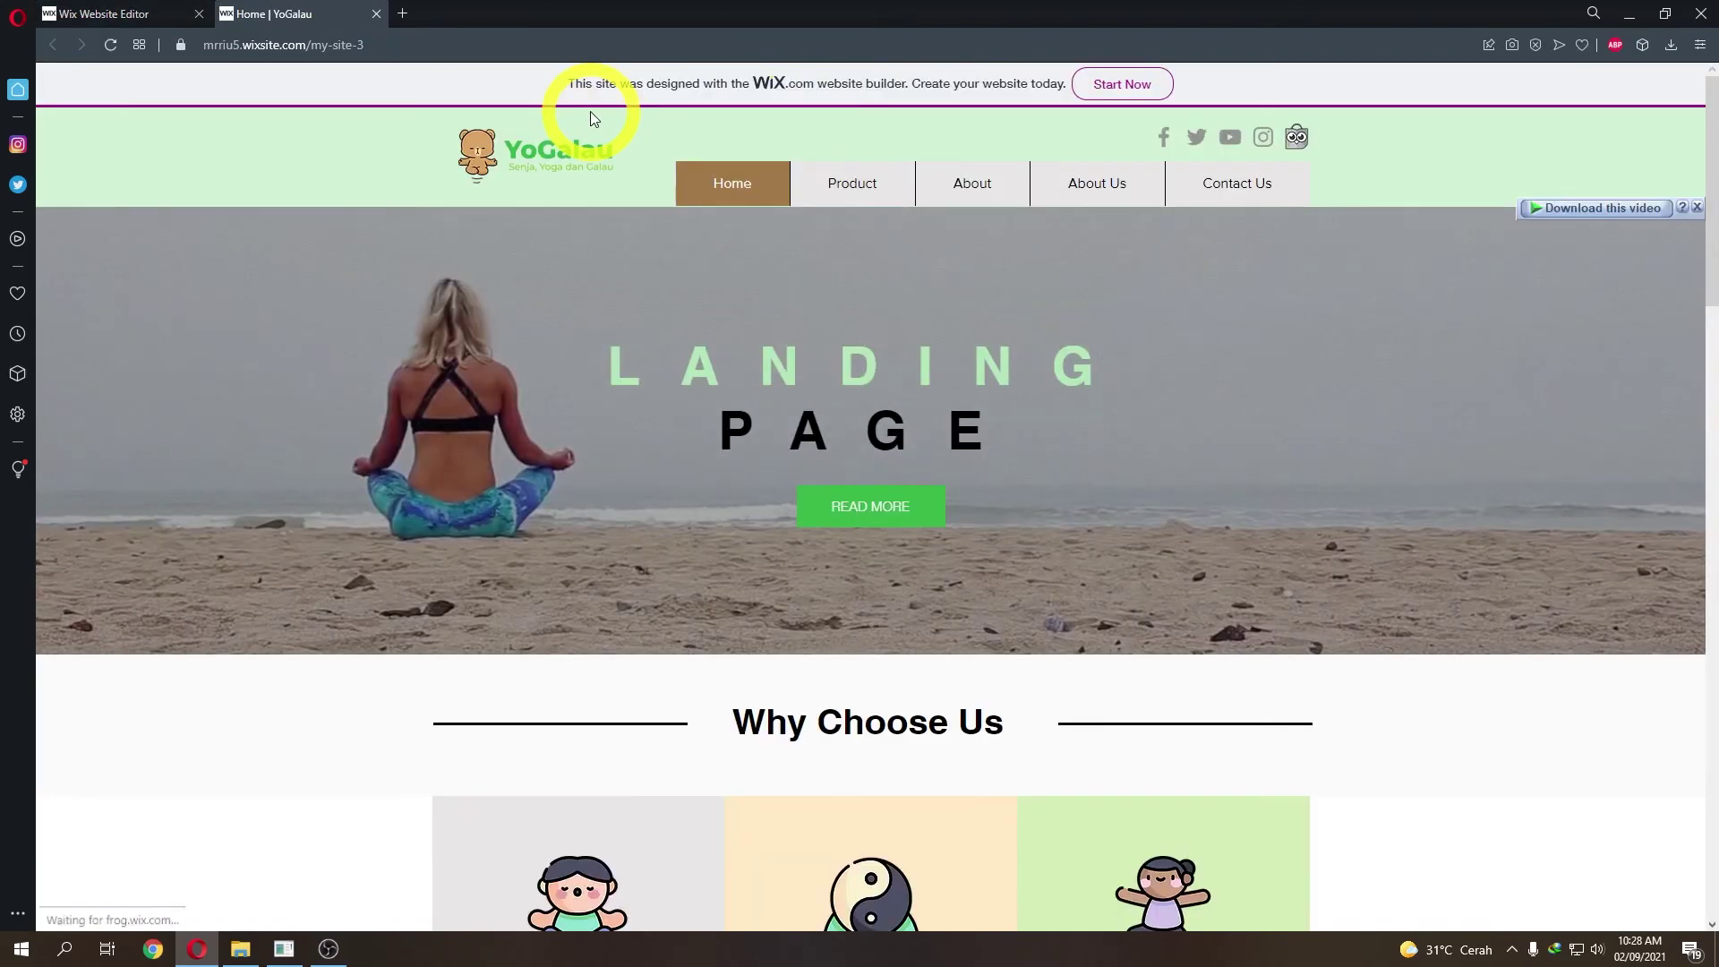
click(1219, 188)
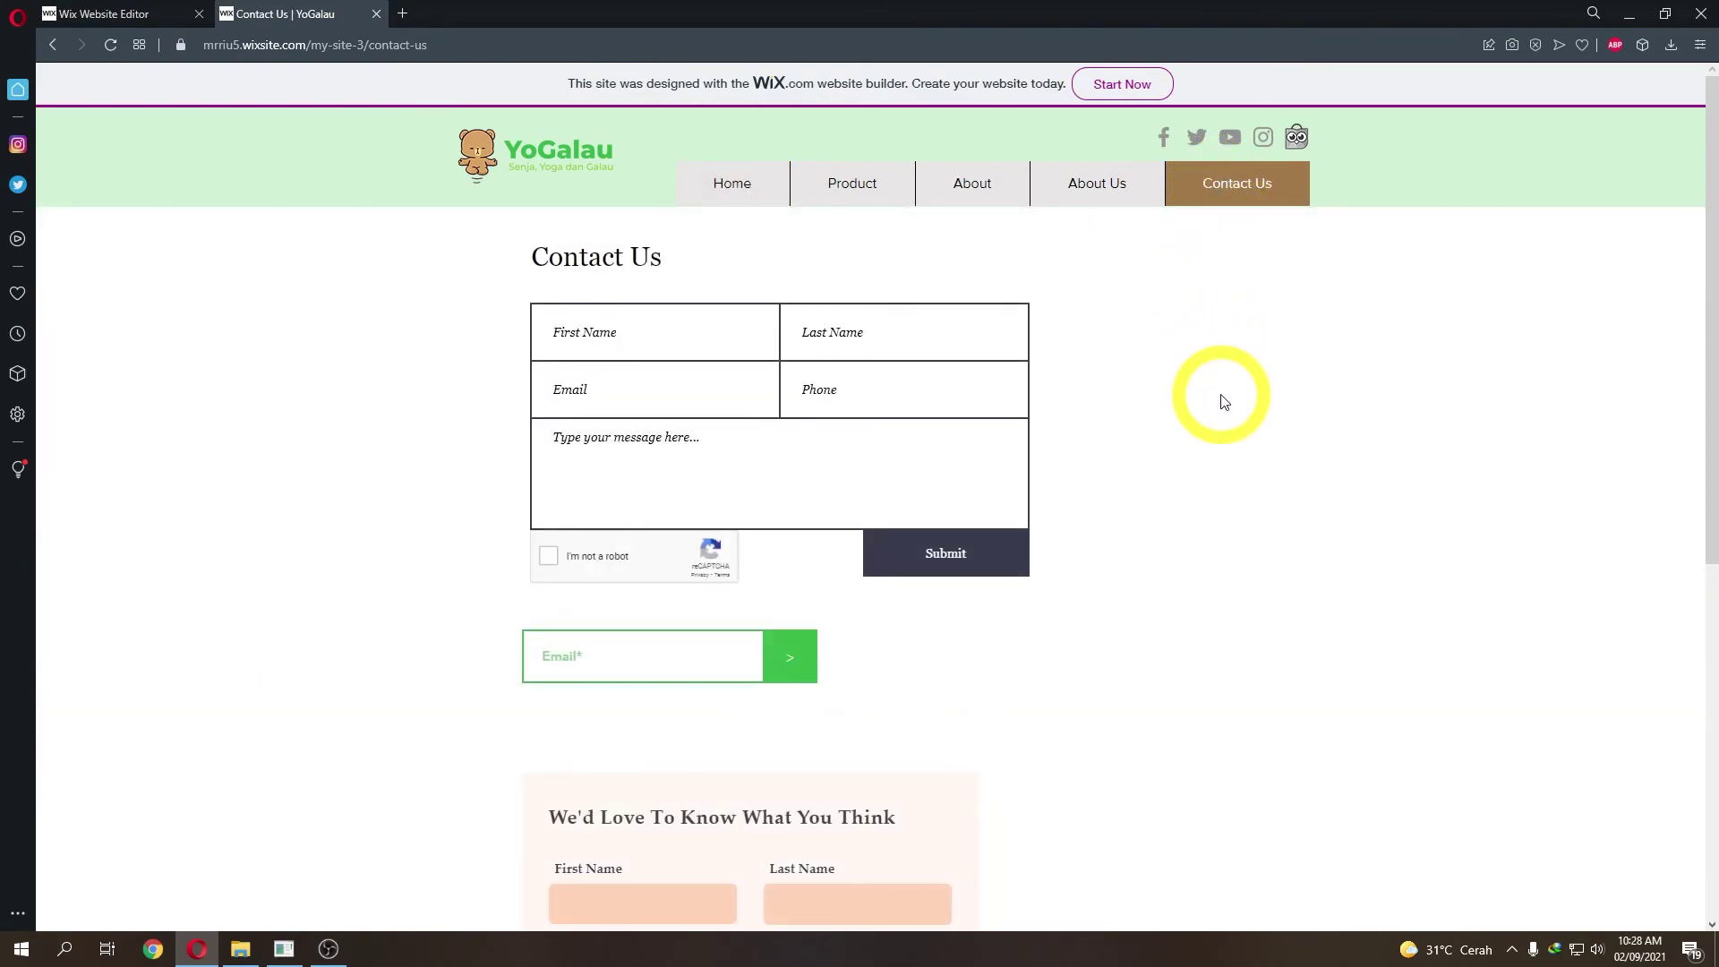
- Look over the contact, subscribe and feedback forms on the live Contact Us page, and return to the editor
scroll(1225, 401, down, 1)
scroll(1225, 401, up, 1)
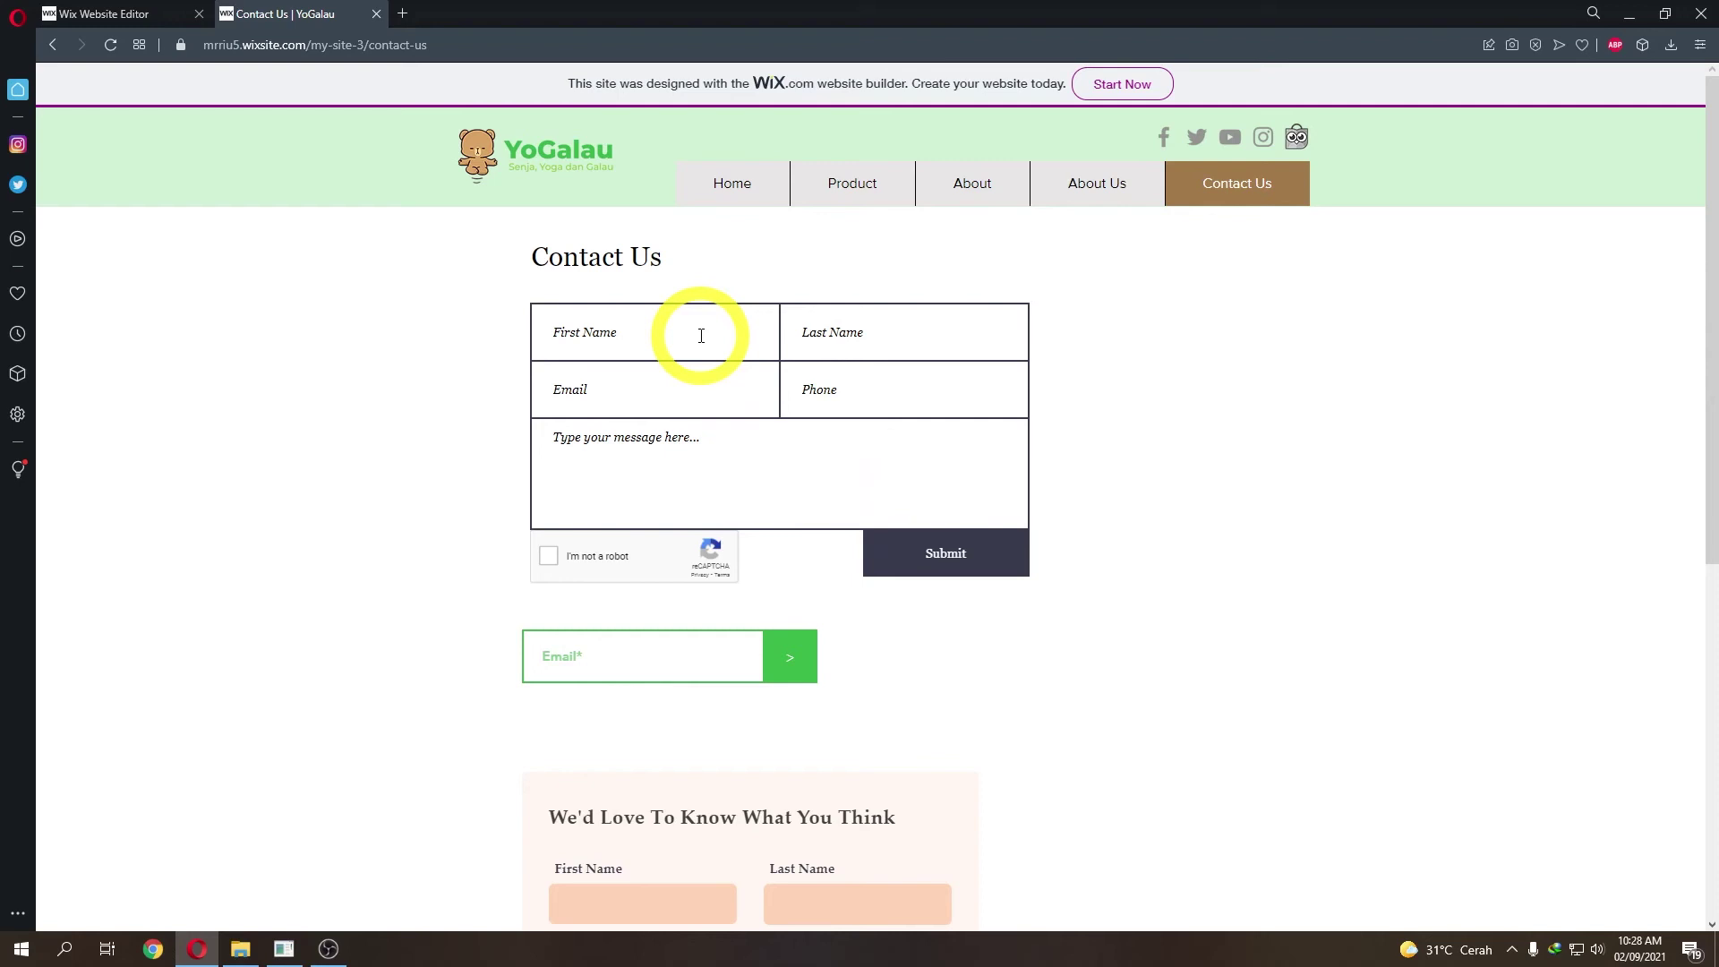
scroll(702, 336, down, 1)
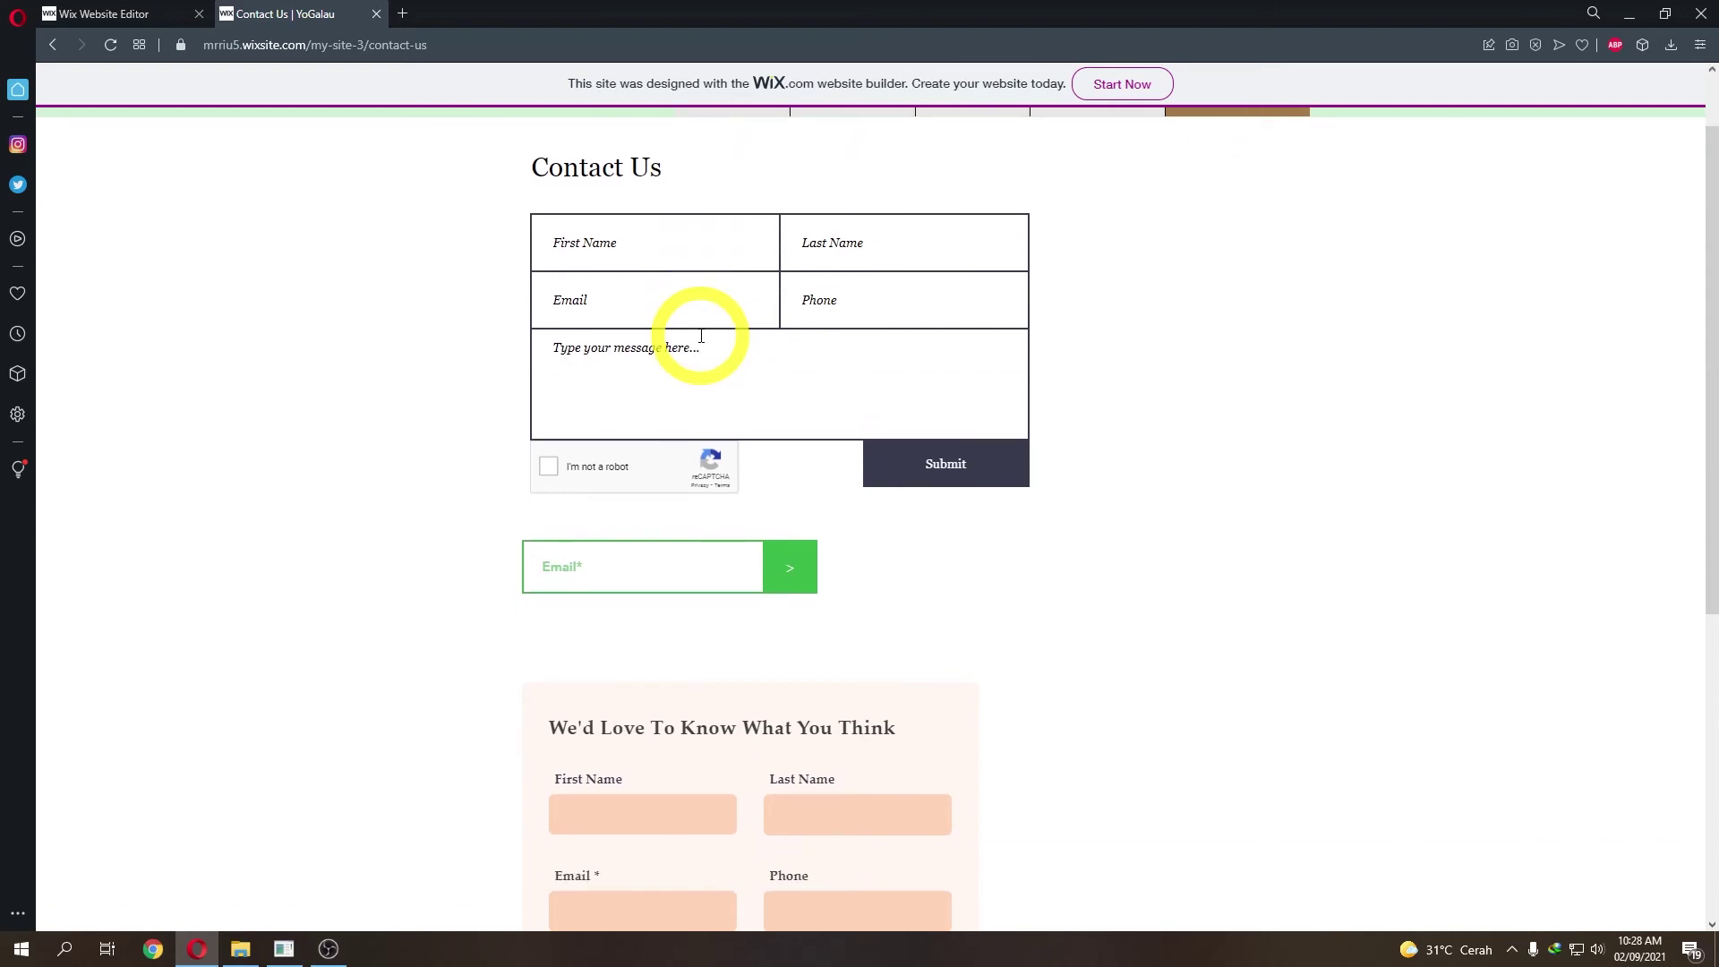
scroll(701, 335, up, 1)
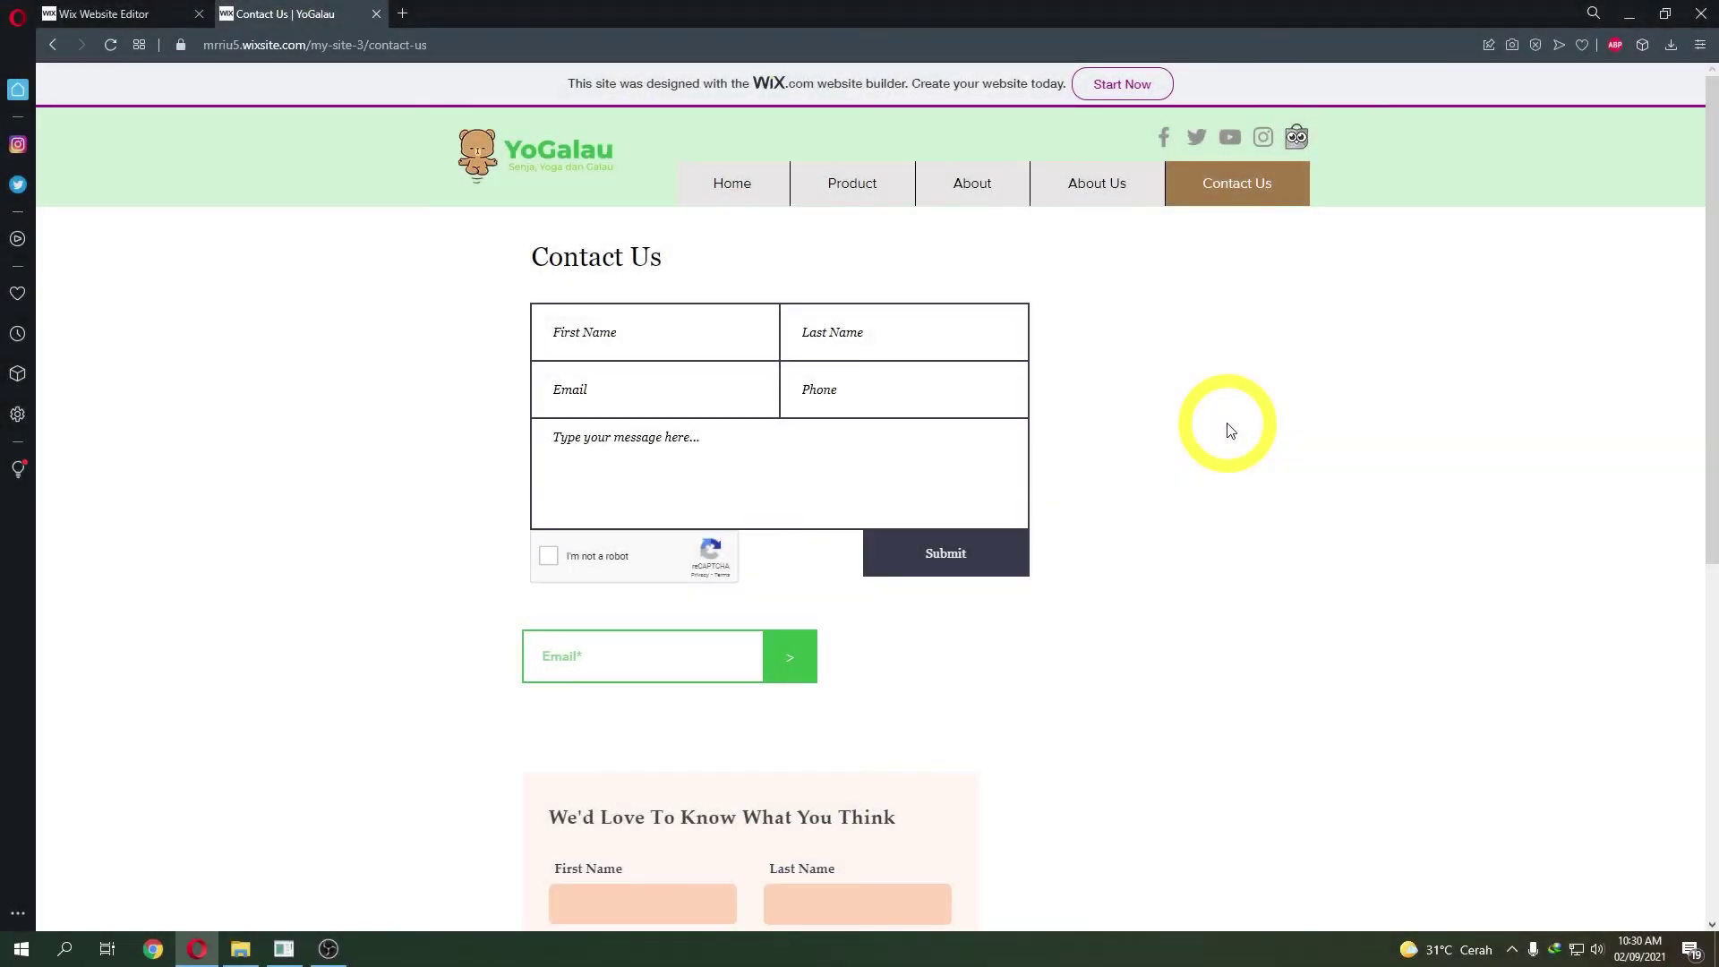
scroll(1120, 475, down, 4)
scroll(1120, 475, up, 4)
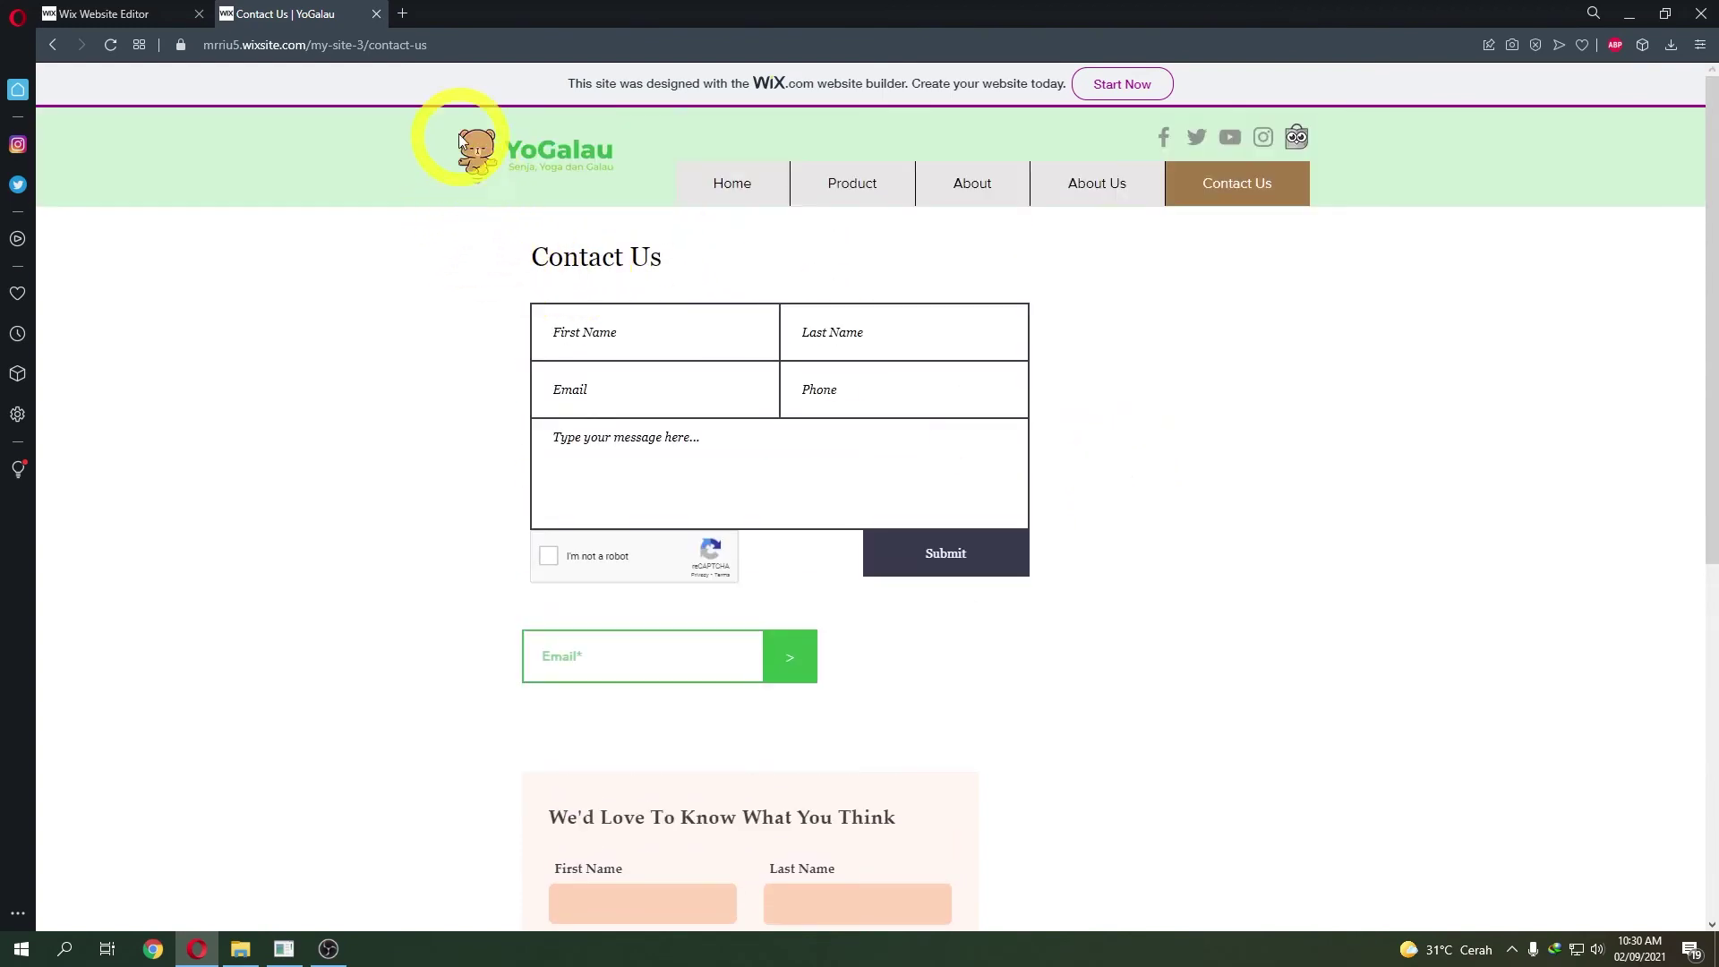
click(376, 14)
click(1113, 658)
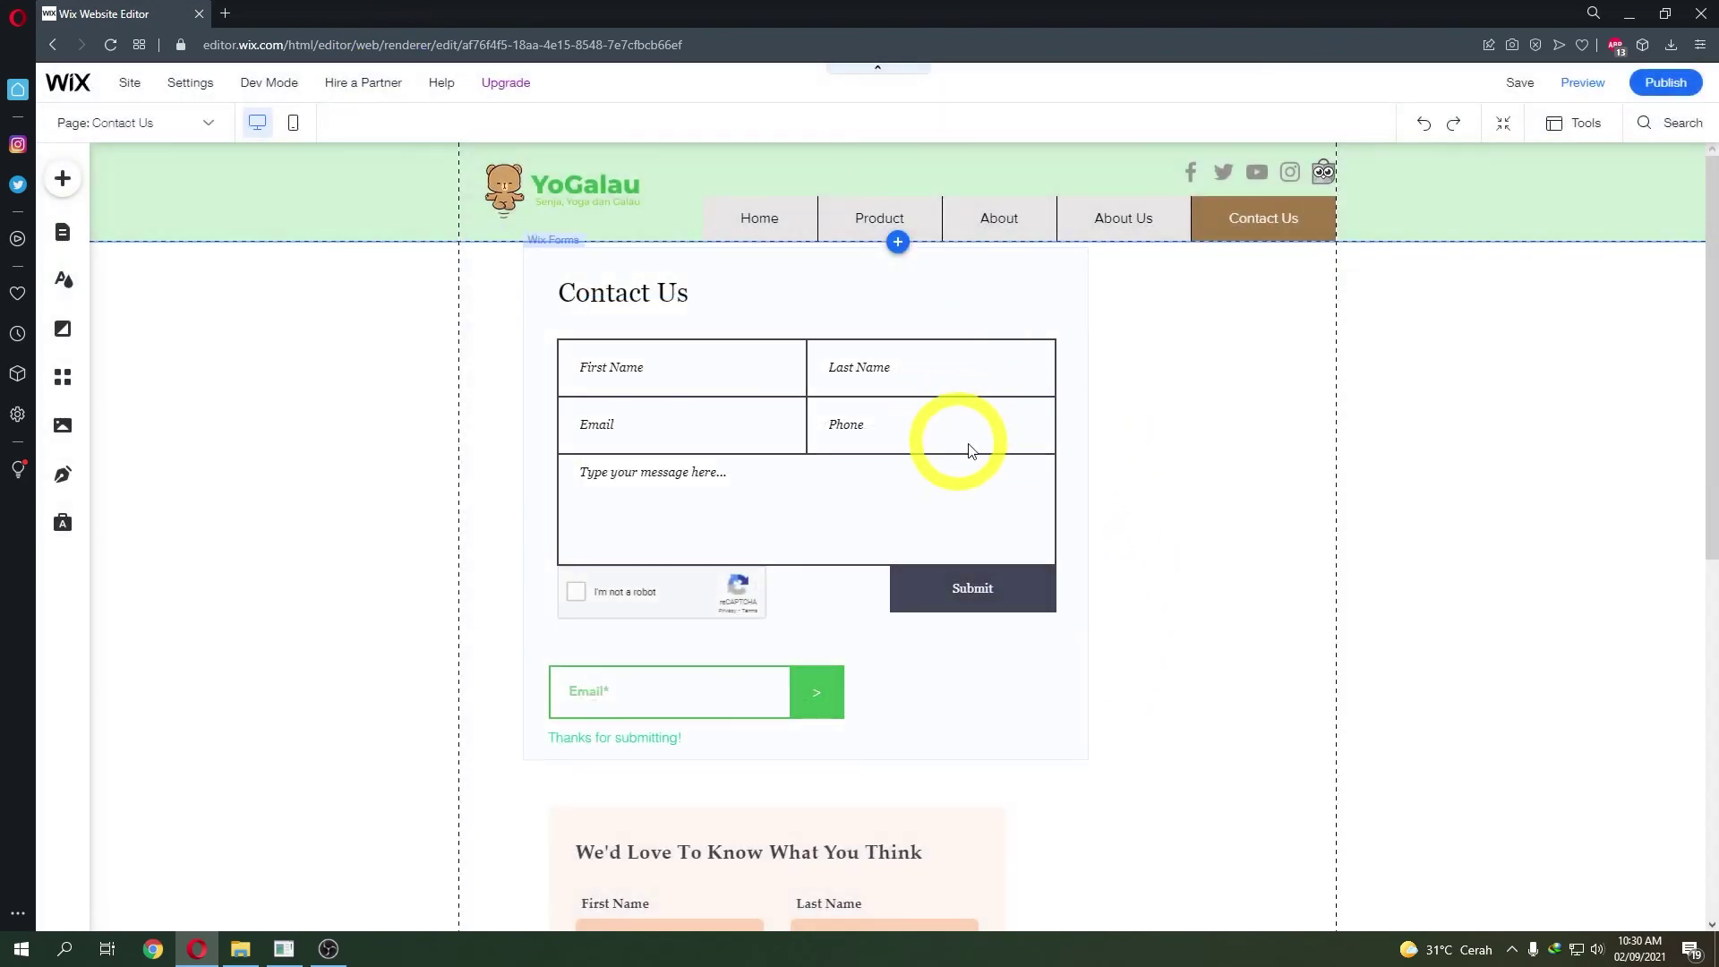
- Starting from the contact form's settings, review the submissions tables of the Contact, Subscriptions and Feedback forms, and close the dashboard
click(977, 293)
click(981, 247)
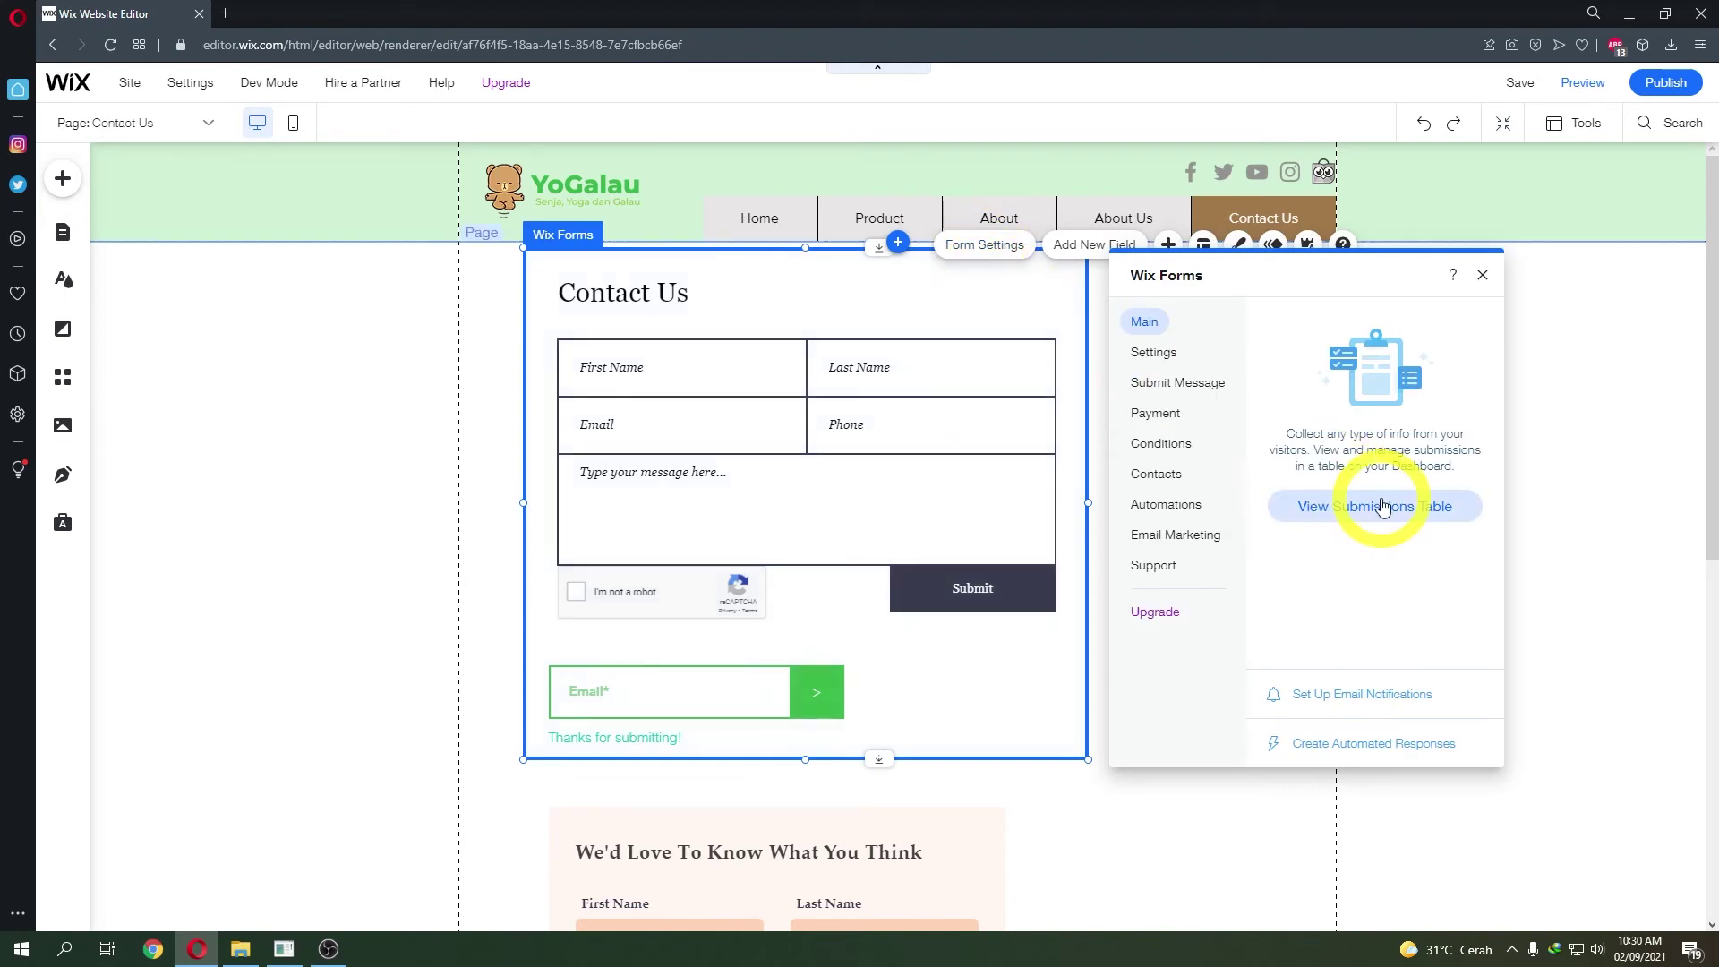
click(1383, 507)
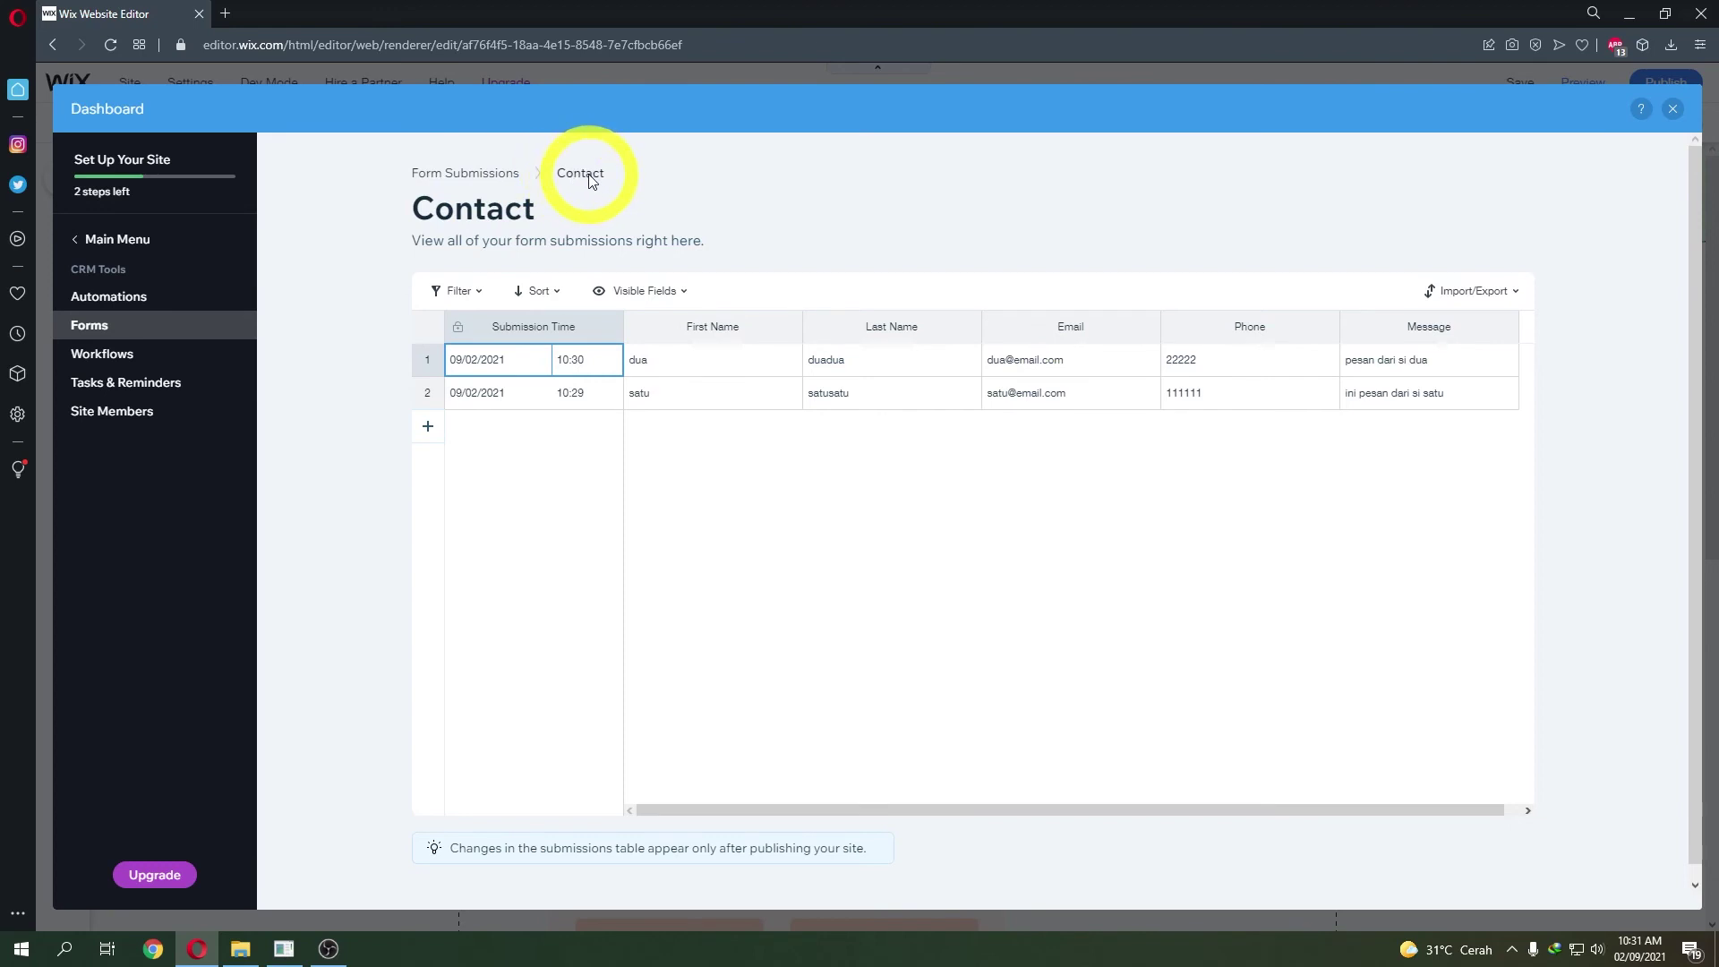
click(463, 178)
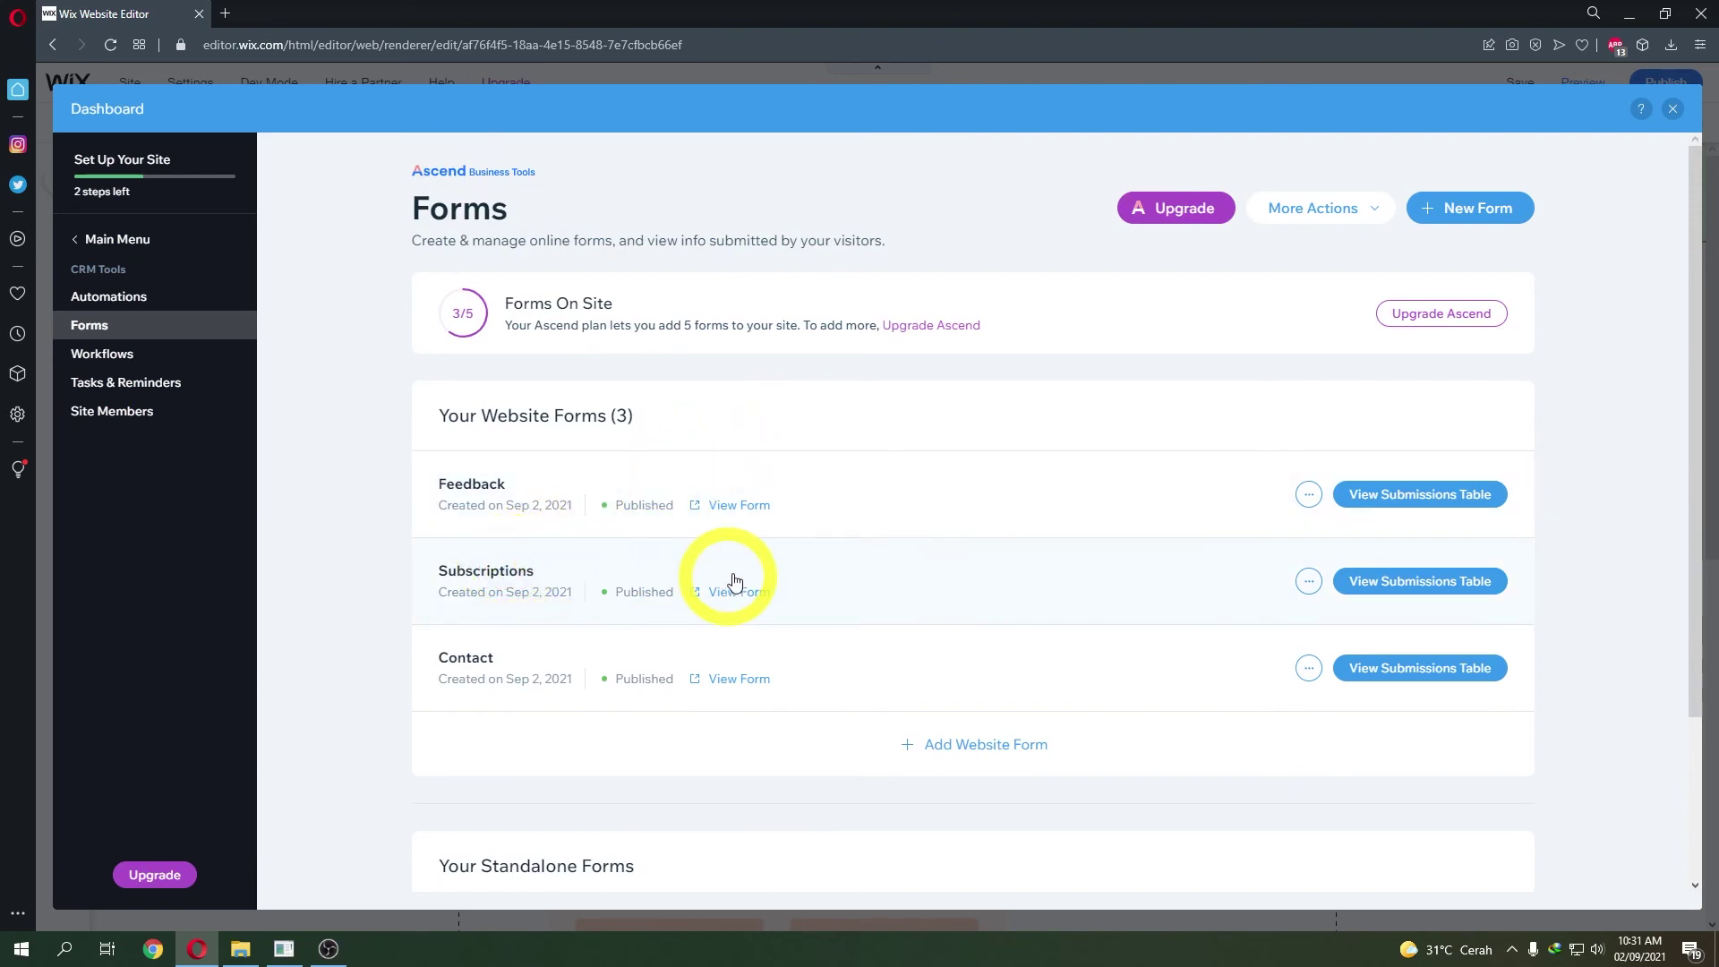
click(1394, 586)
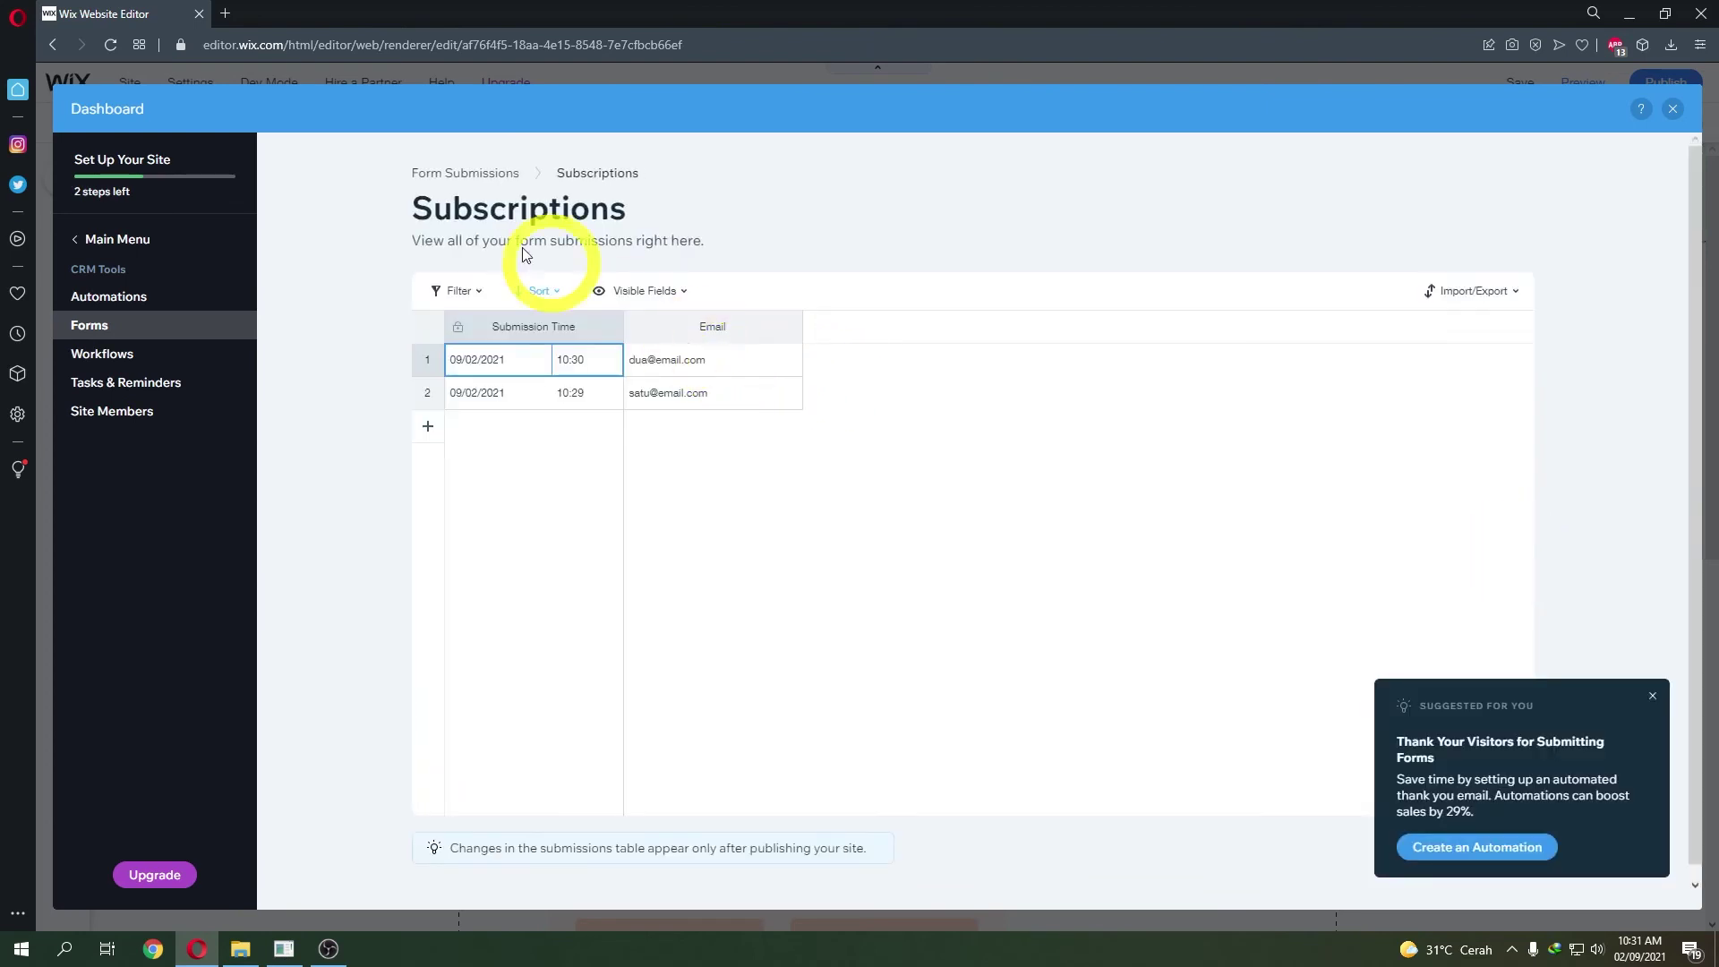
click(454, 182)
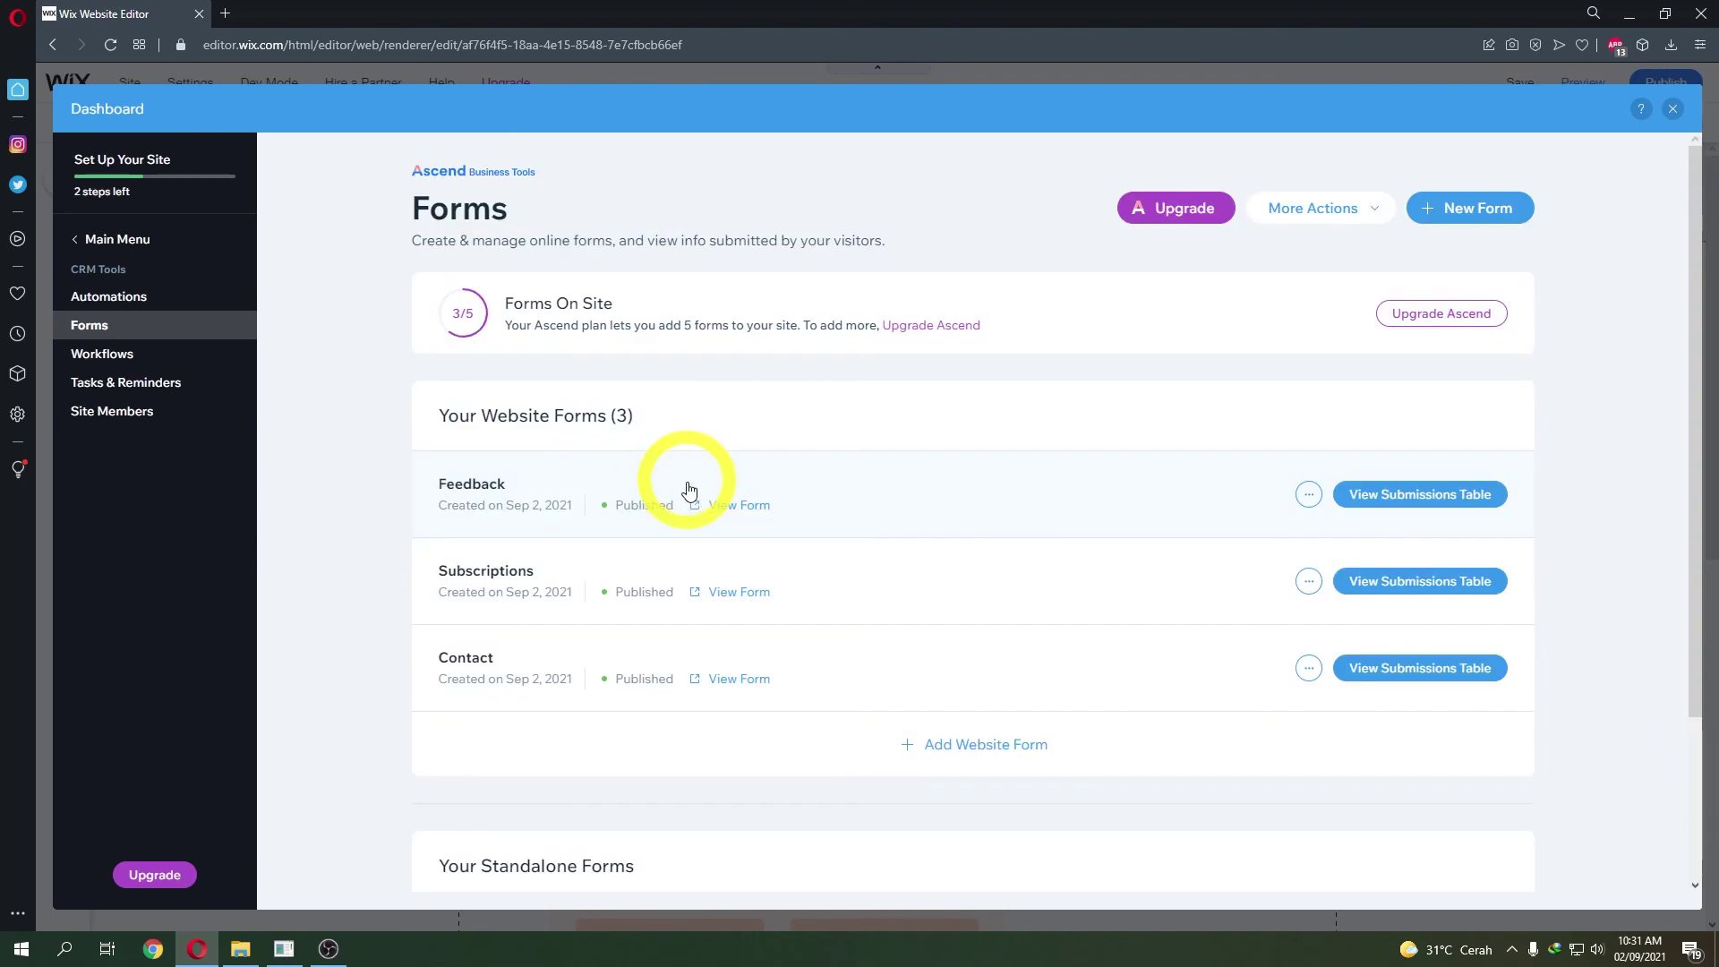
click(1364, 493)
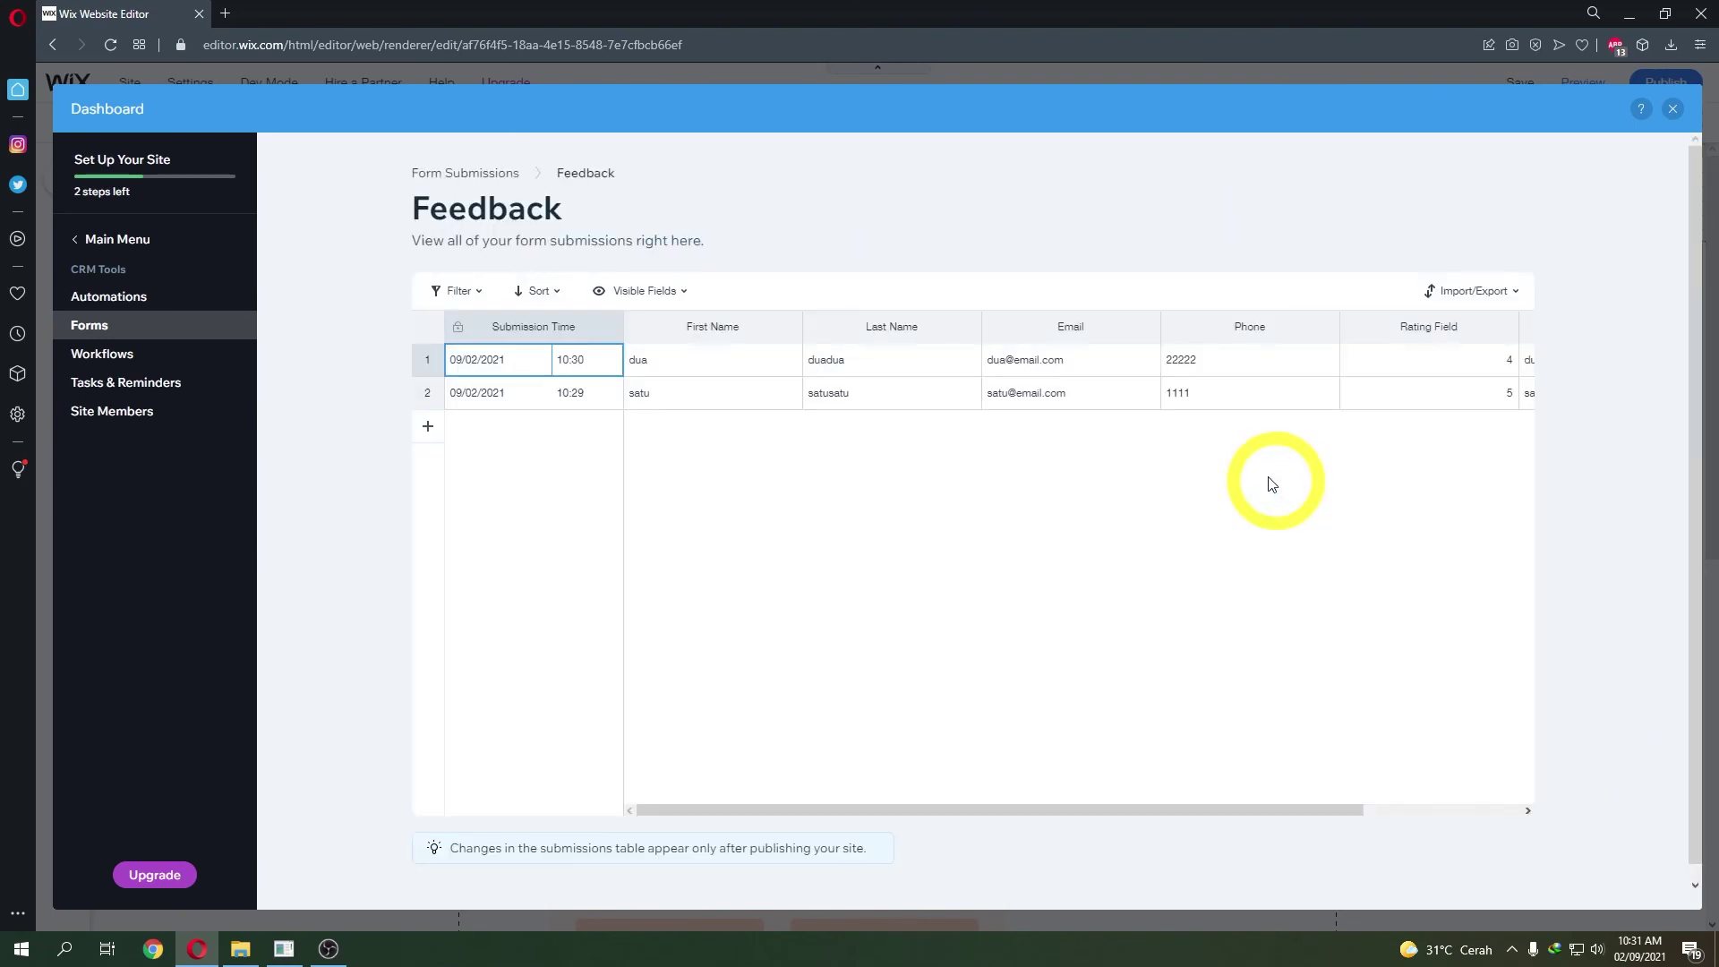
drag(1210, 808, 1481, 725)
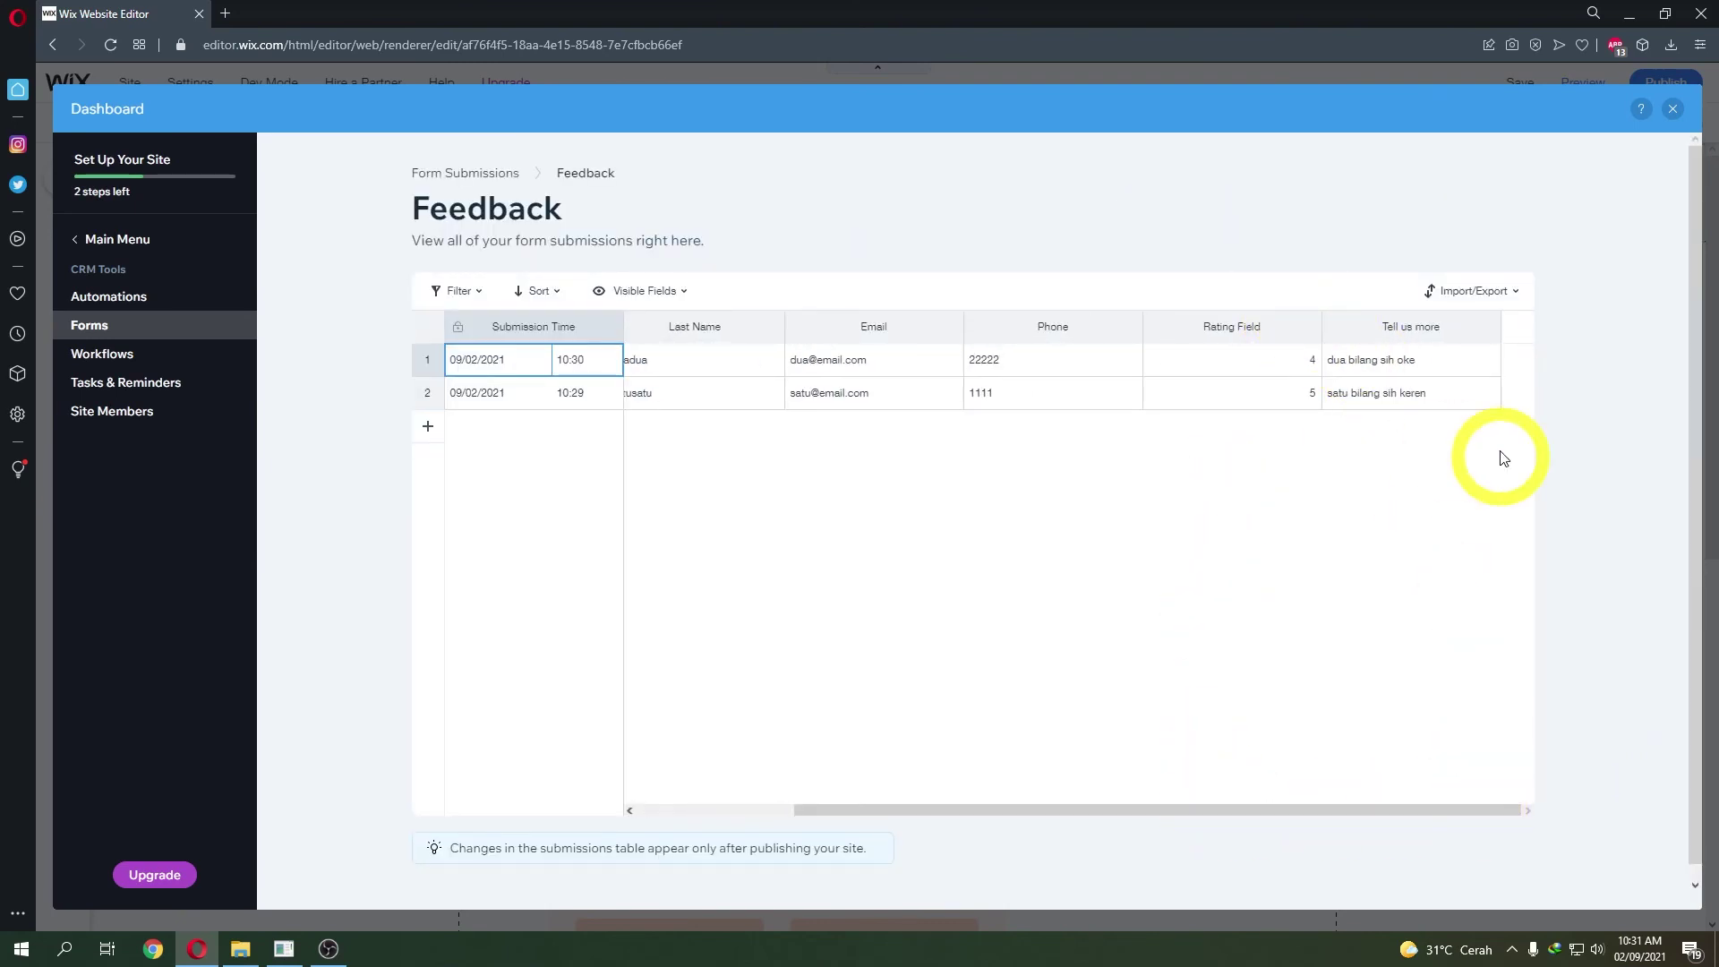
click(1672, 109)
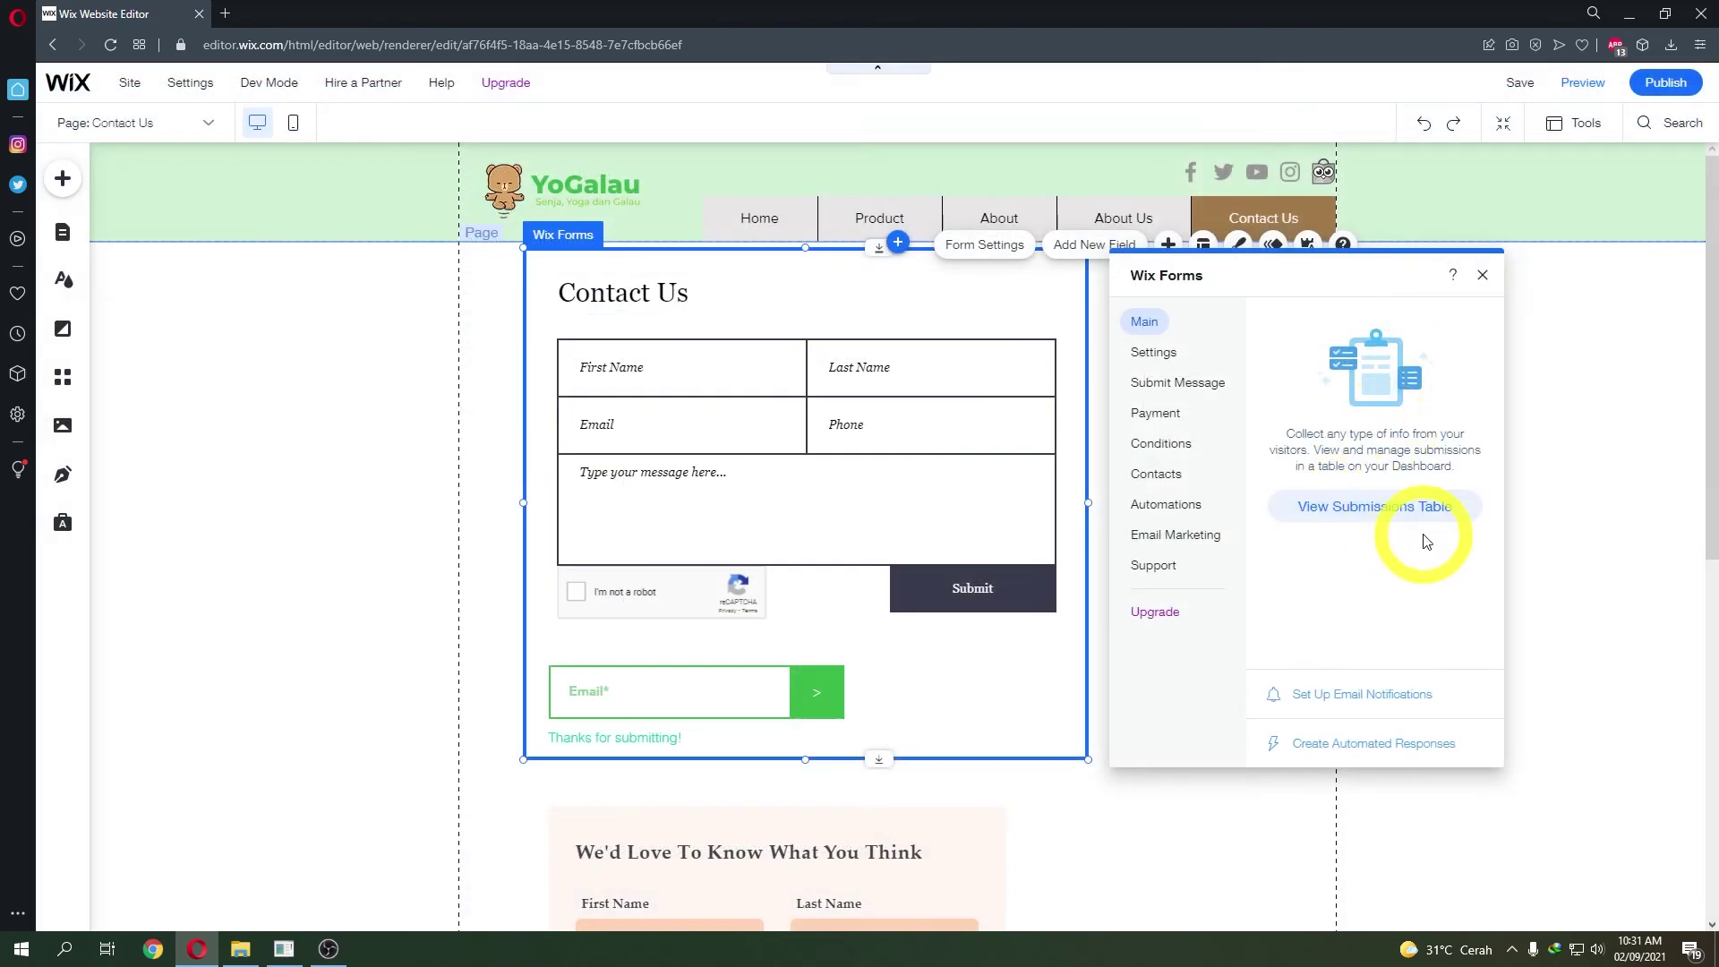
- View the submissions table from the feedback form's own settings and close the dashboard
click(929, 830)
scroll(929, 831, down, 2)
click(936, 602)
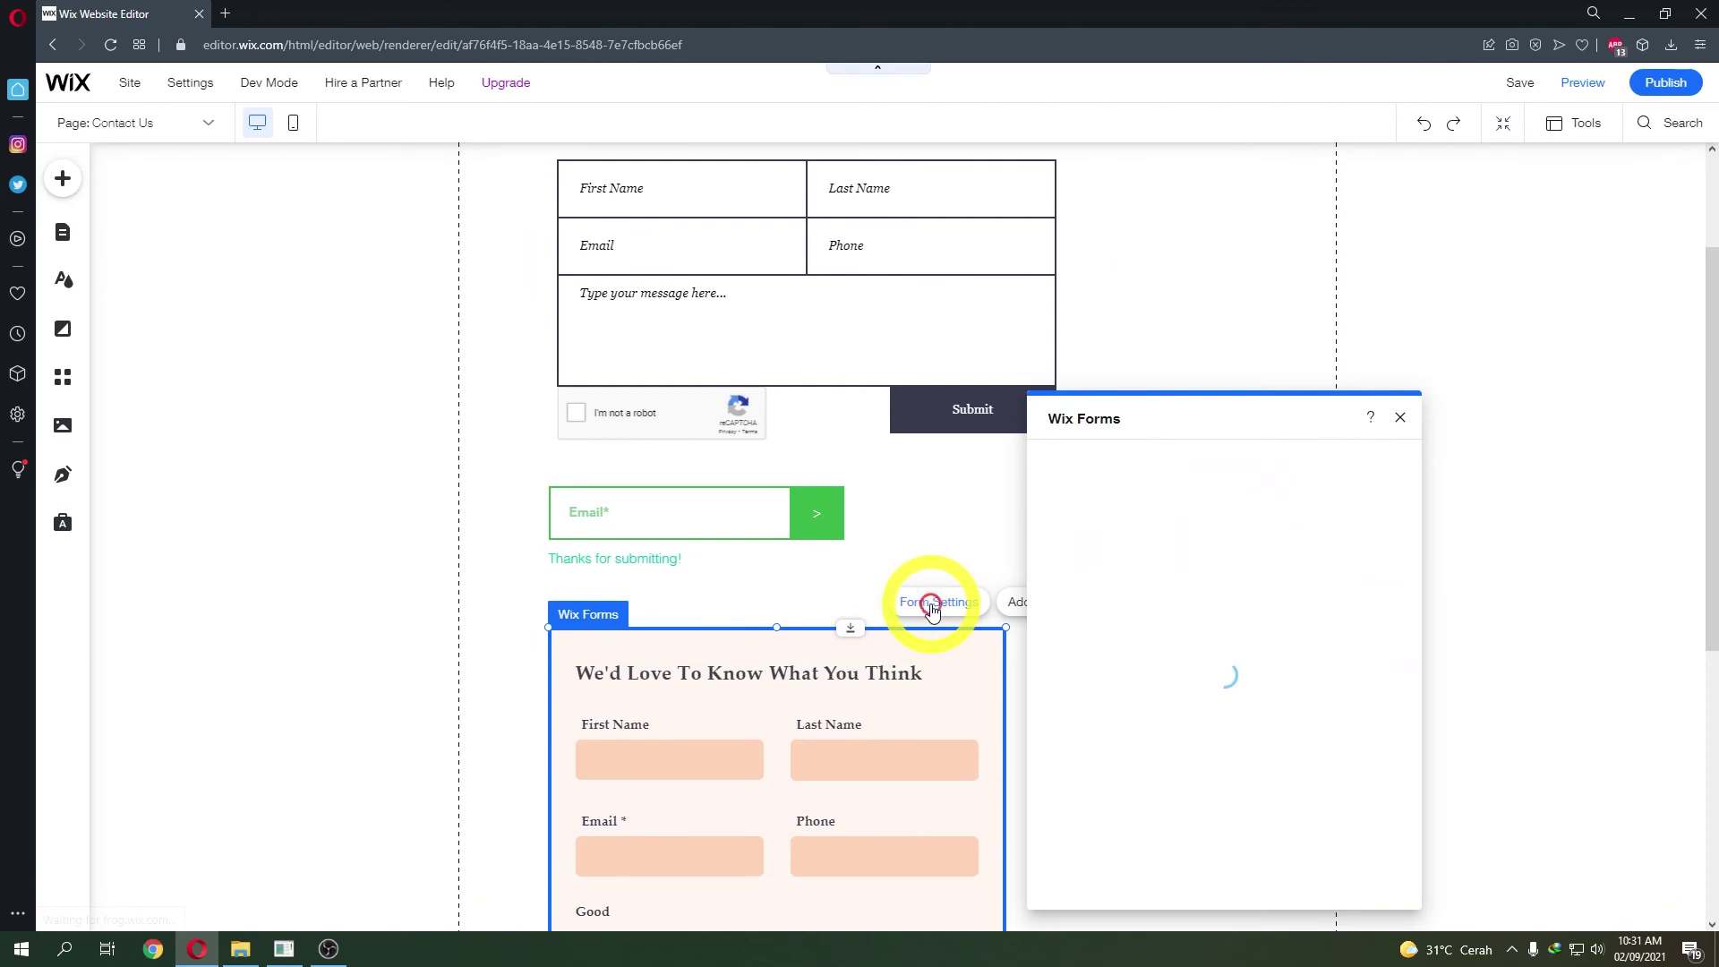
click(1289, 652)
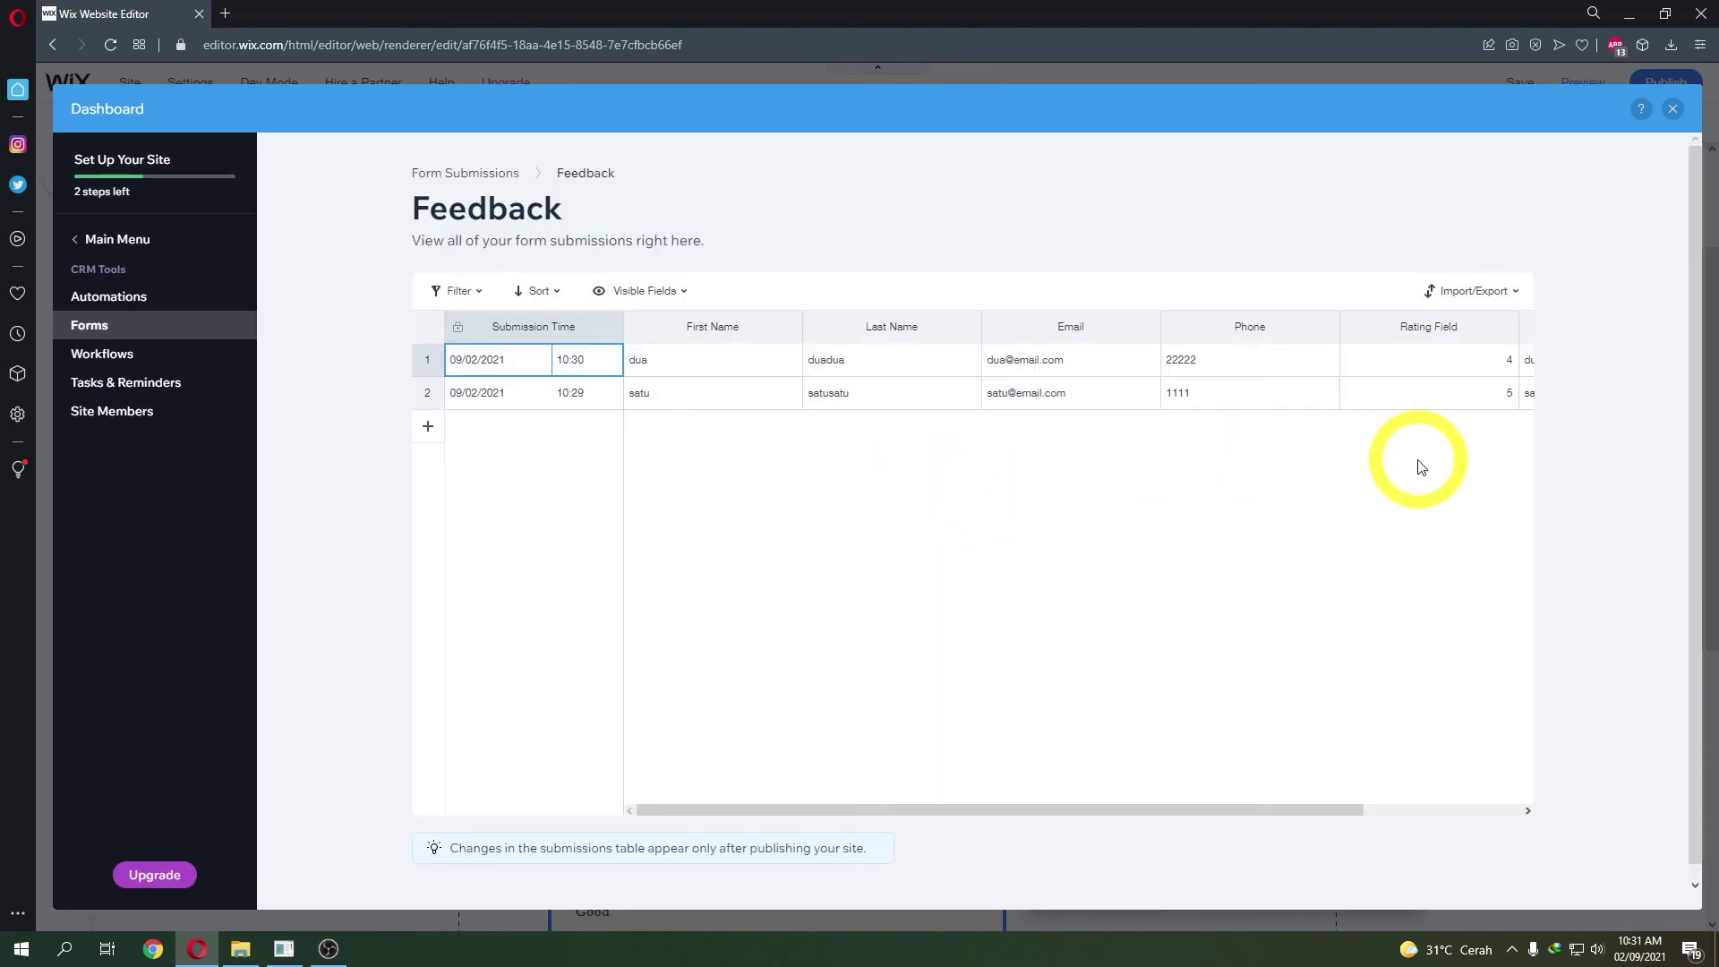
click(1673, 109)
- Open subscriber management from the subscribe form's settings and examine the site's full contact list
click(814, 499)
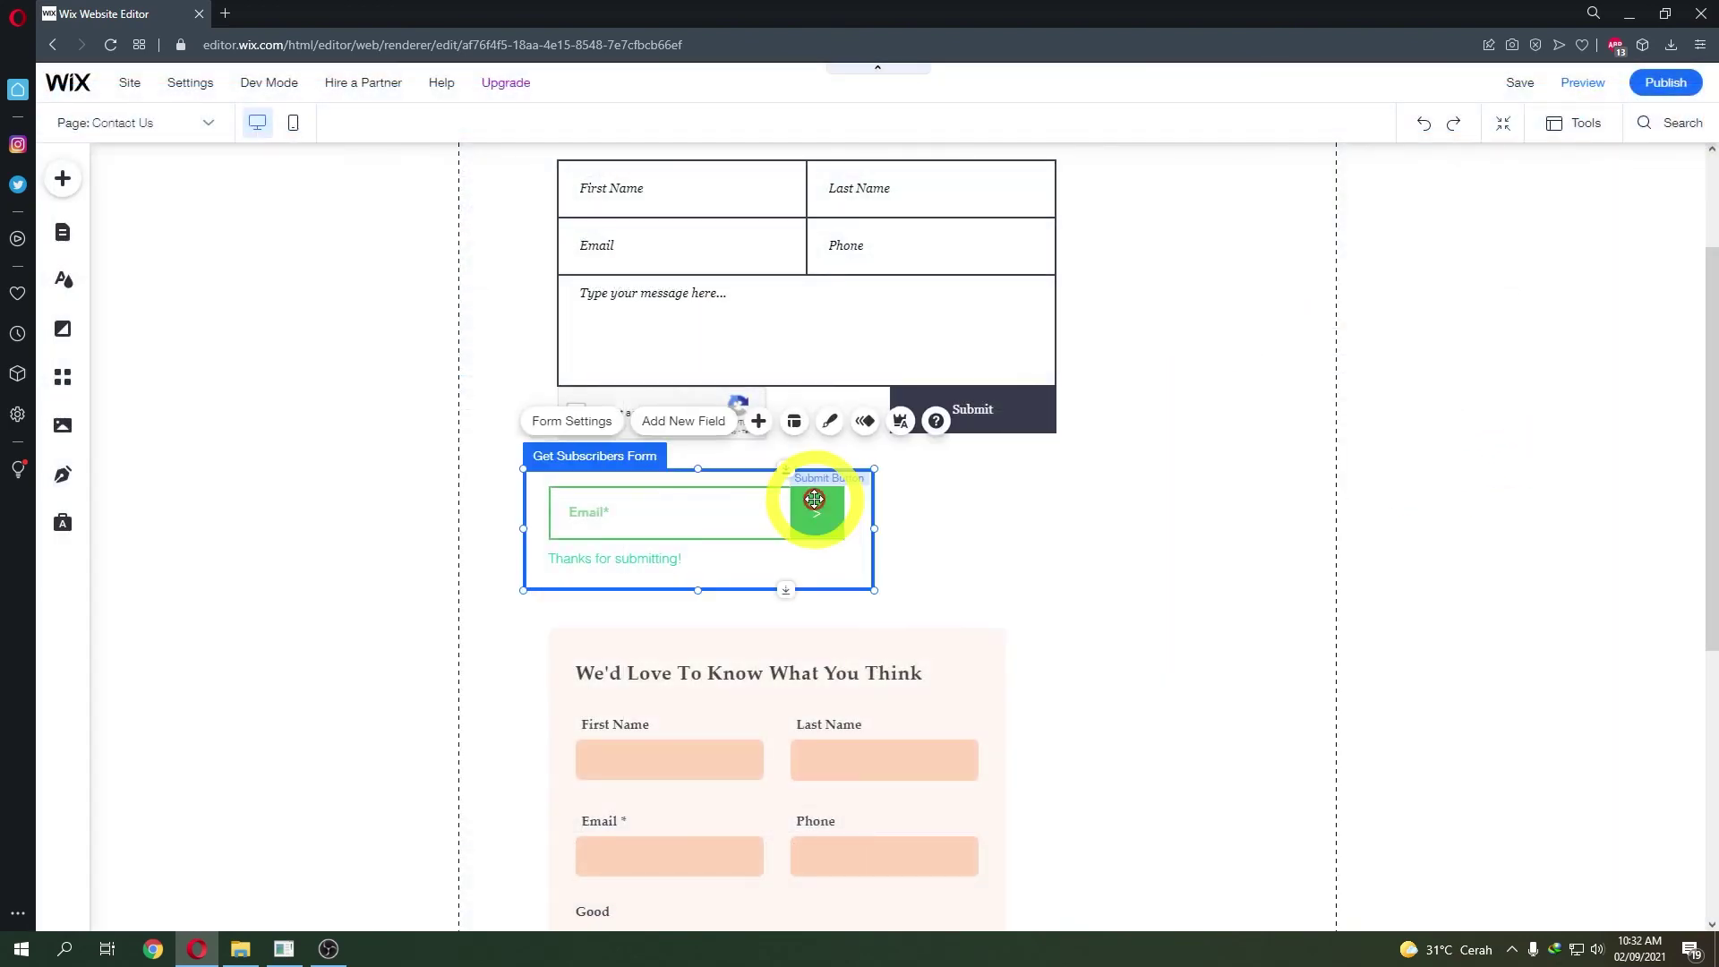
click(573, 421)
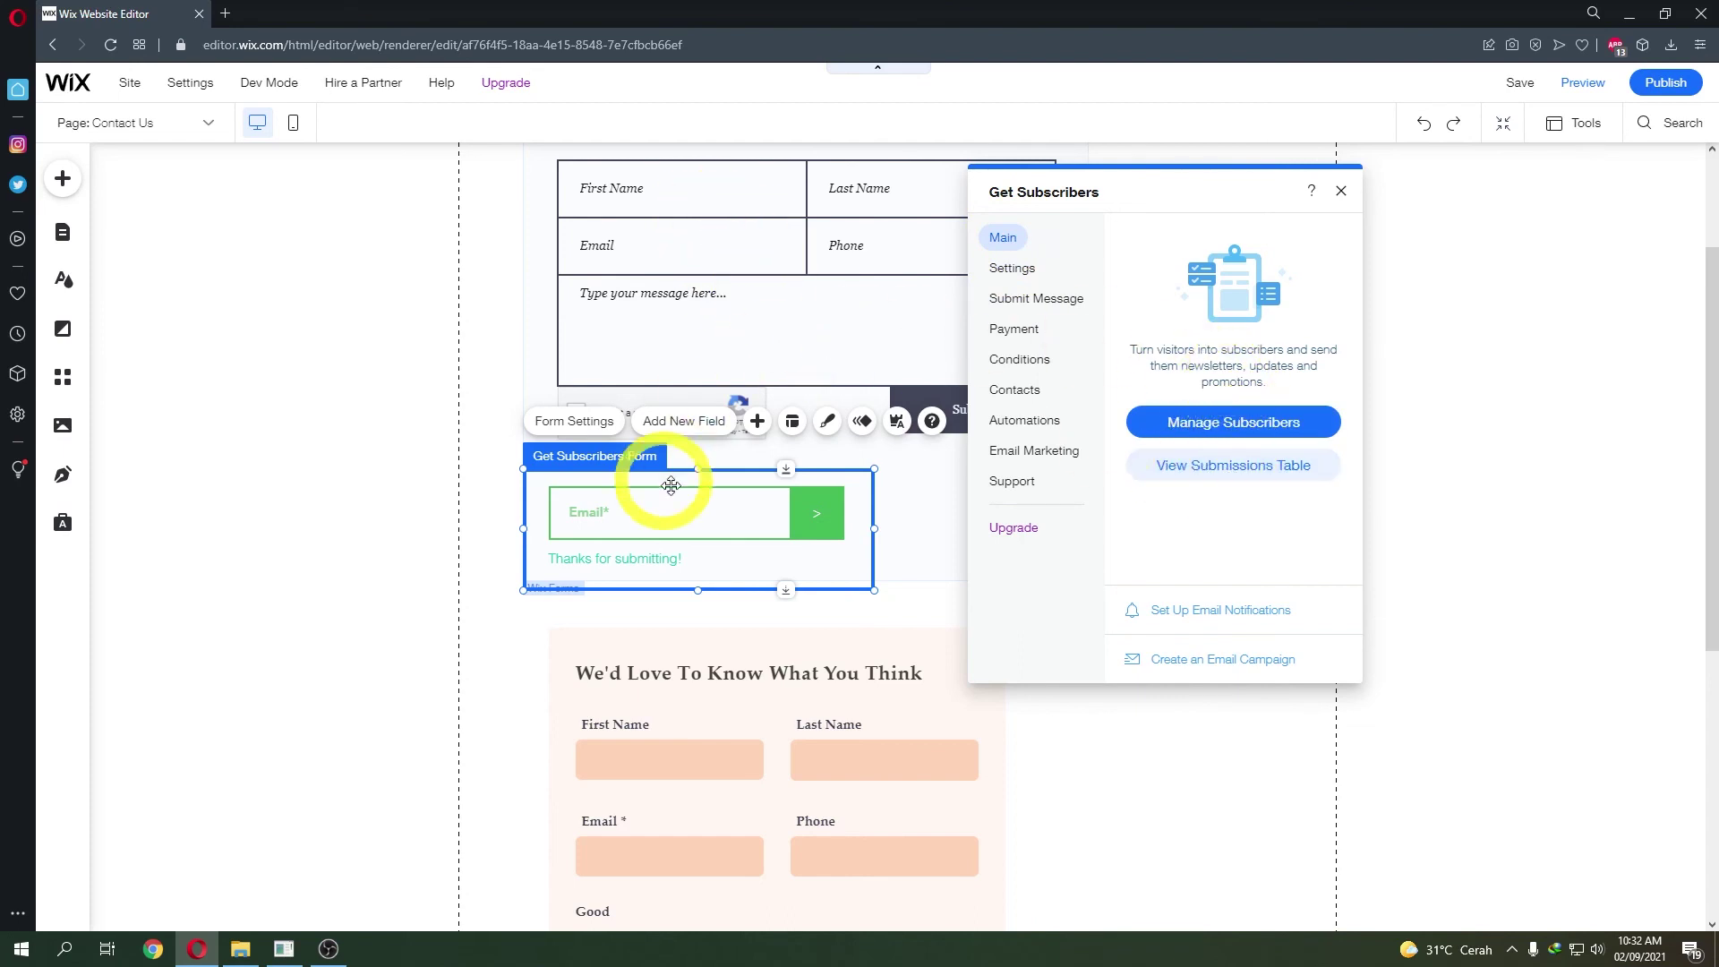
click(1220, 433)
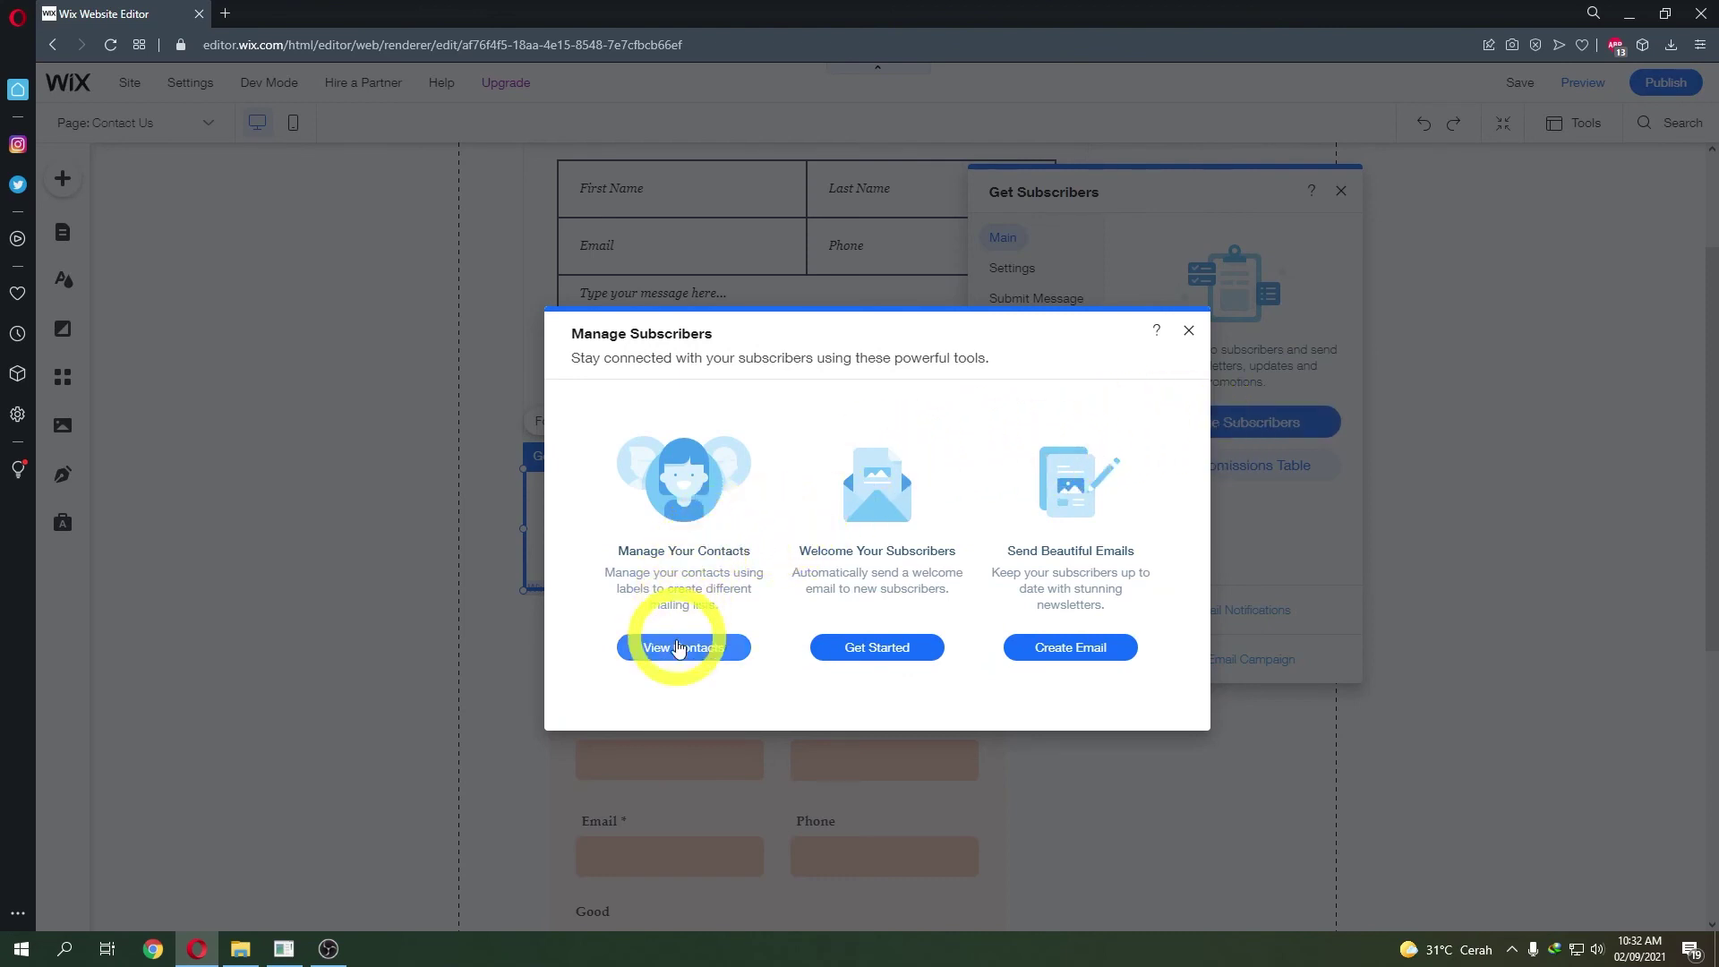
click(685, 650)
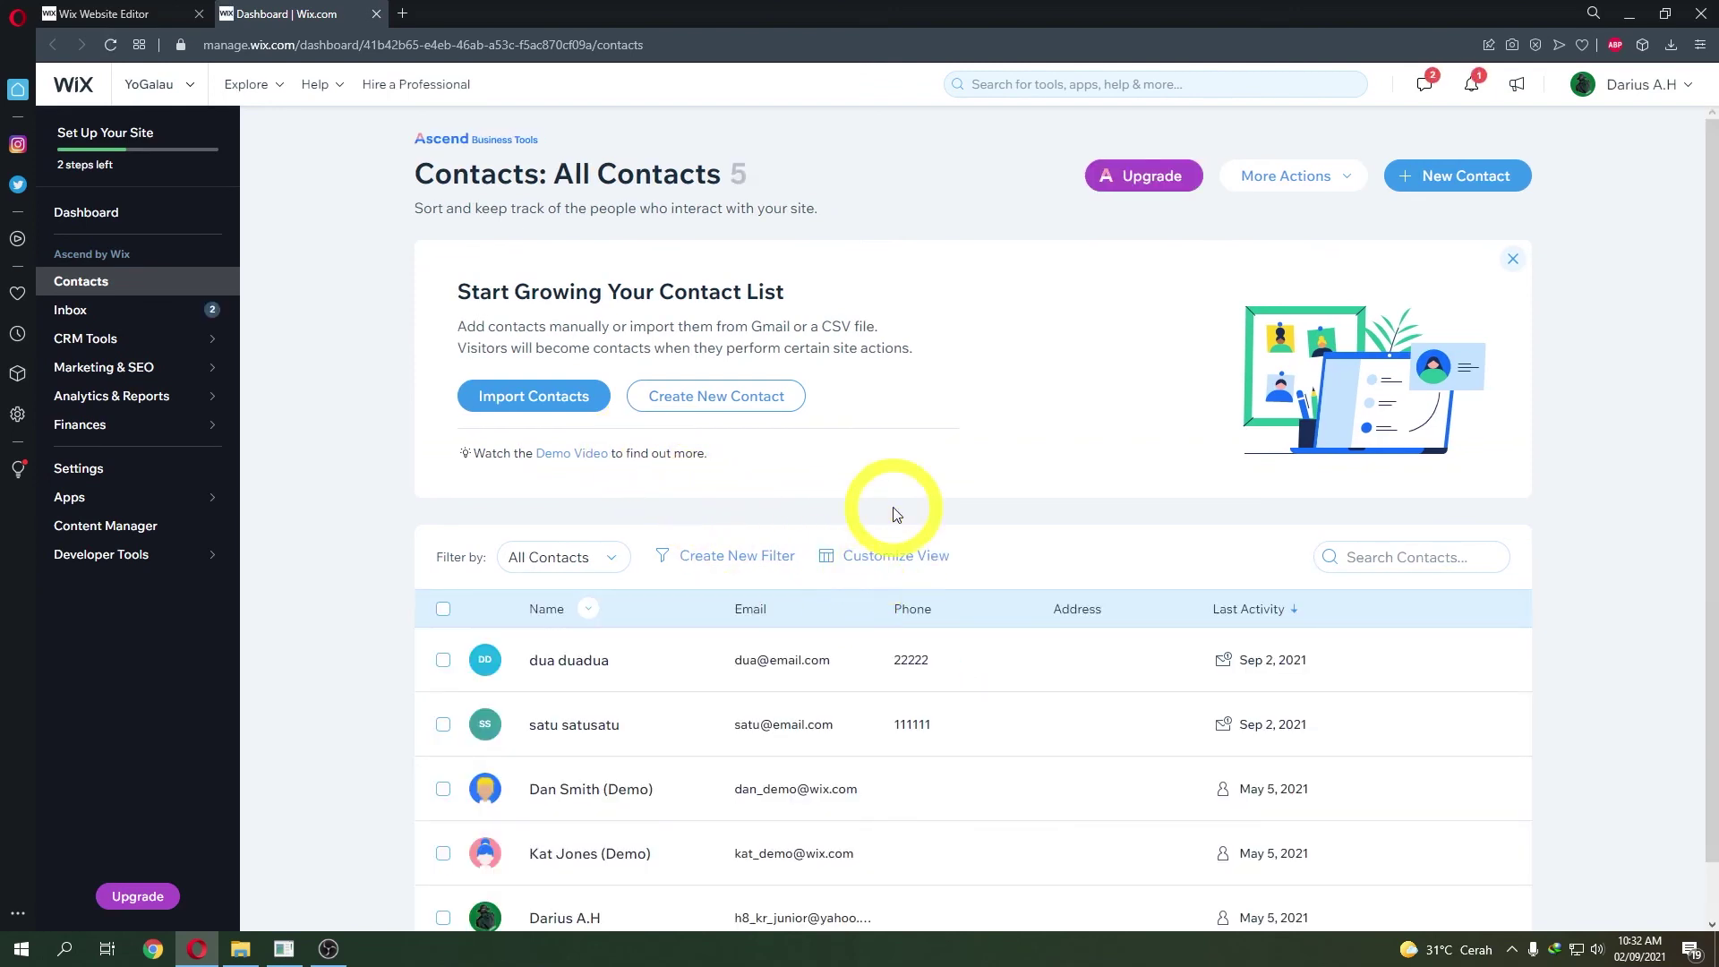
scroll(896, 537, down, 1)
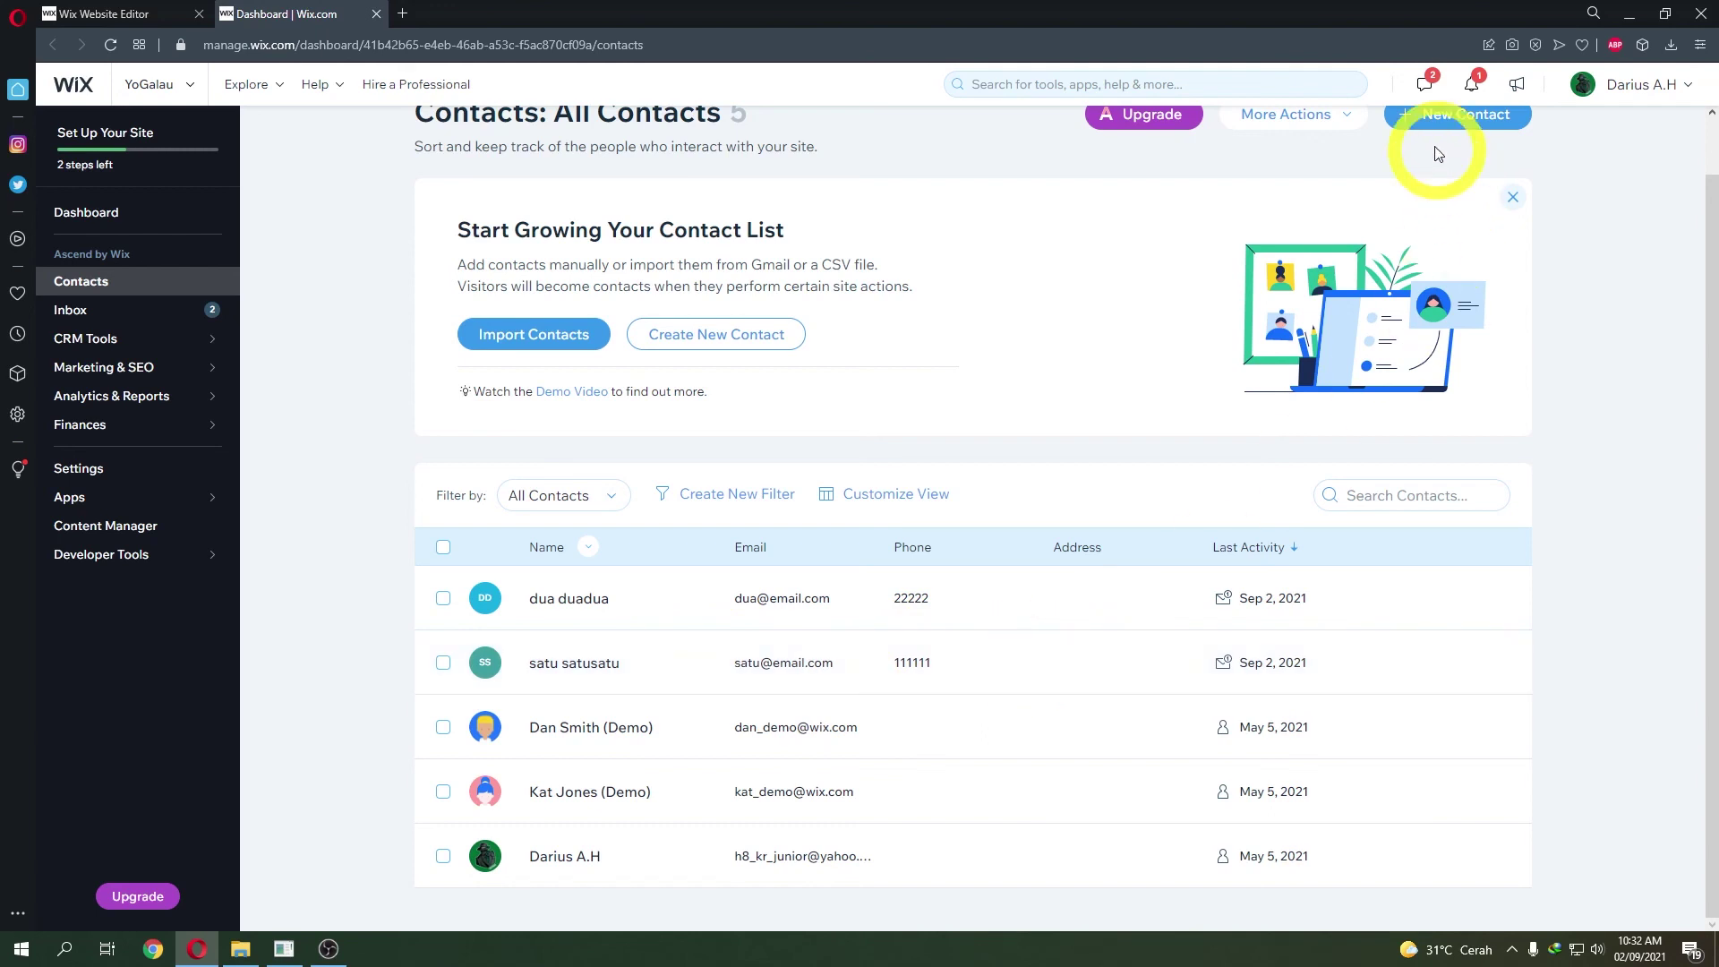
- Check the site's inbox messages and notifications for the form submissions, and close the notifications
click(1424, 87)
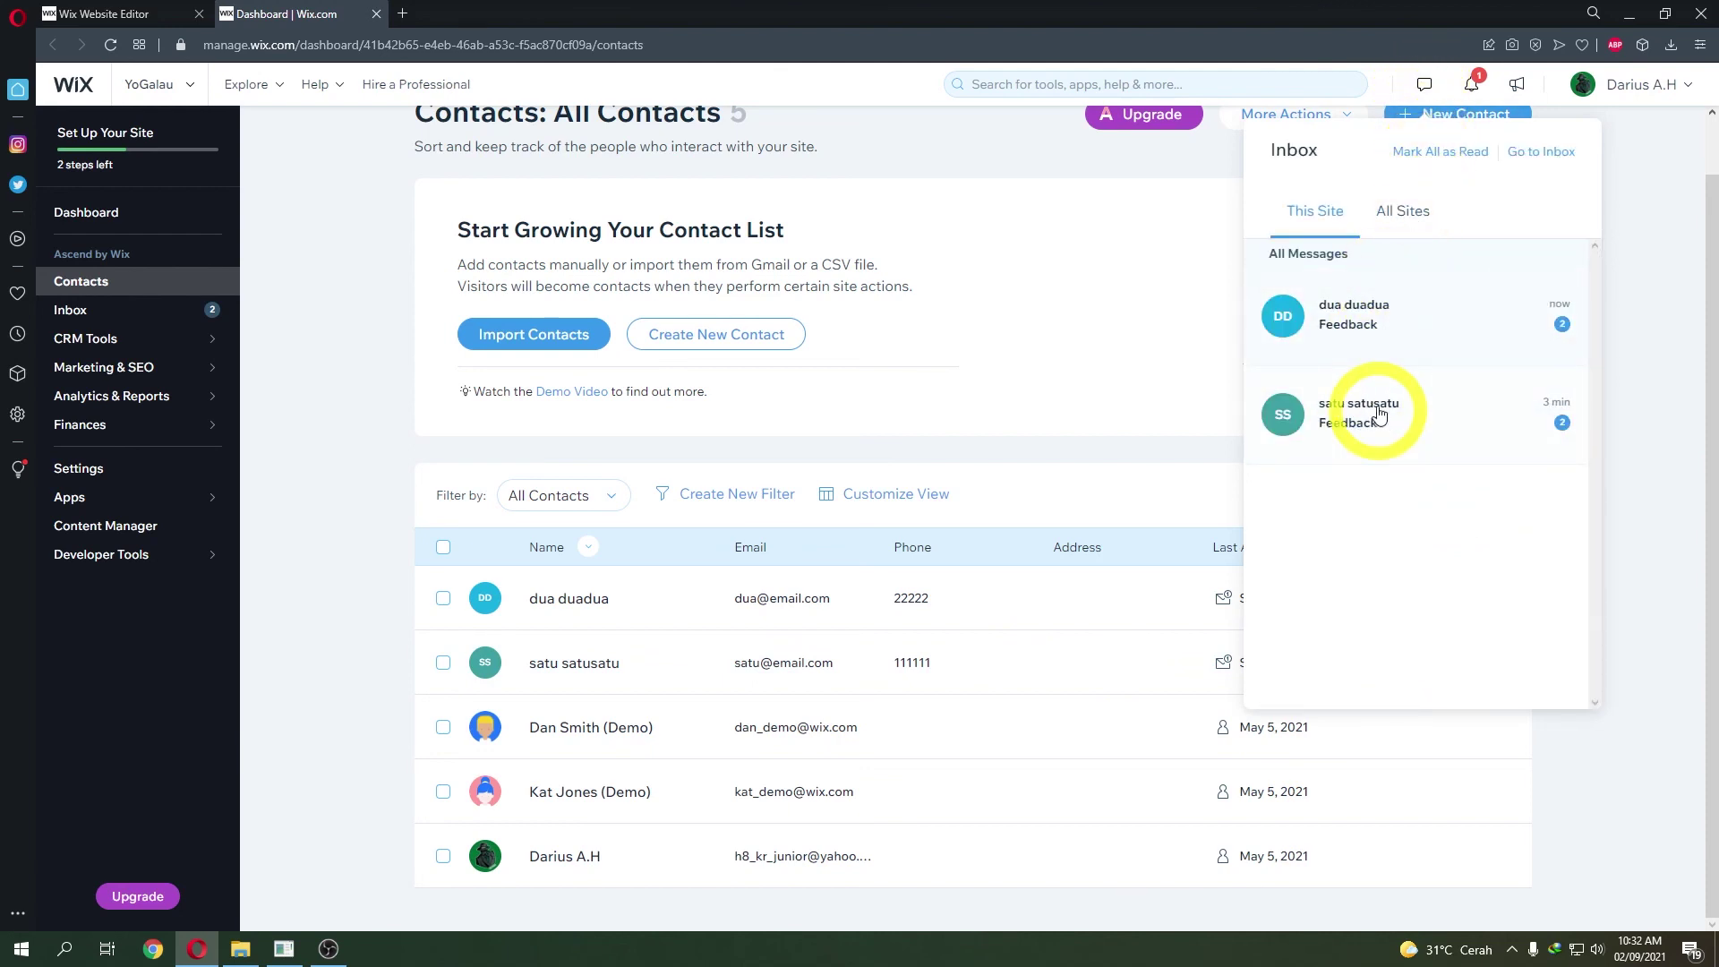
click(1473, 82)
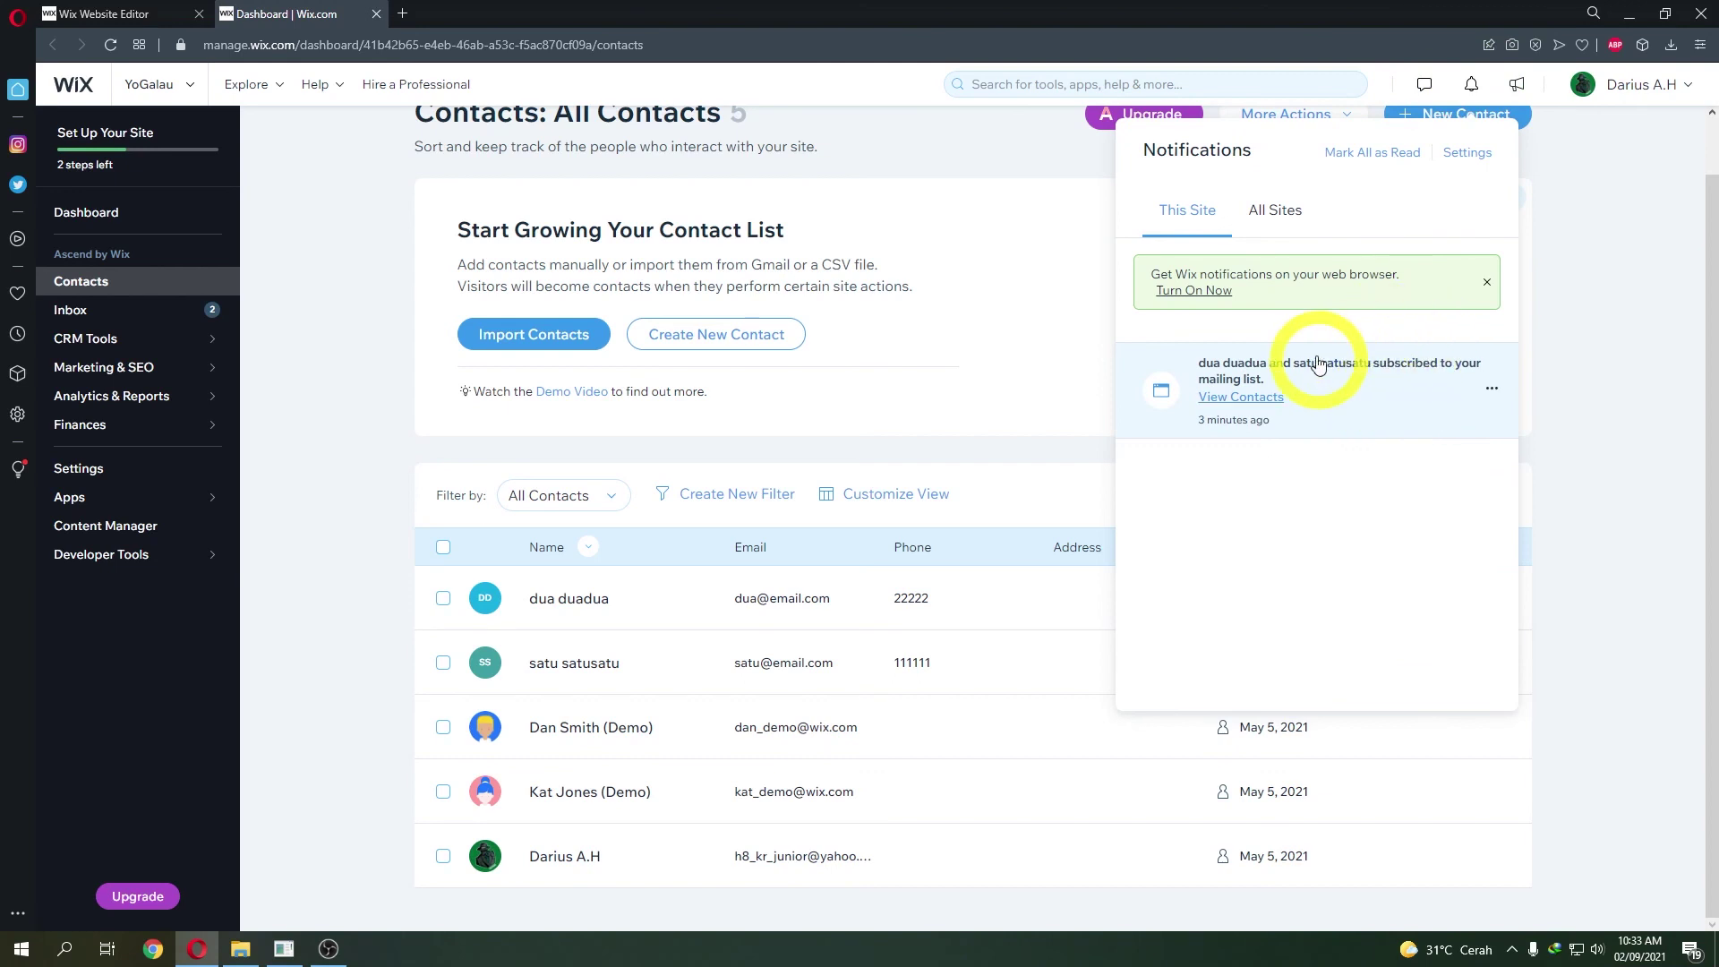
click(1482, 99)
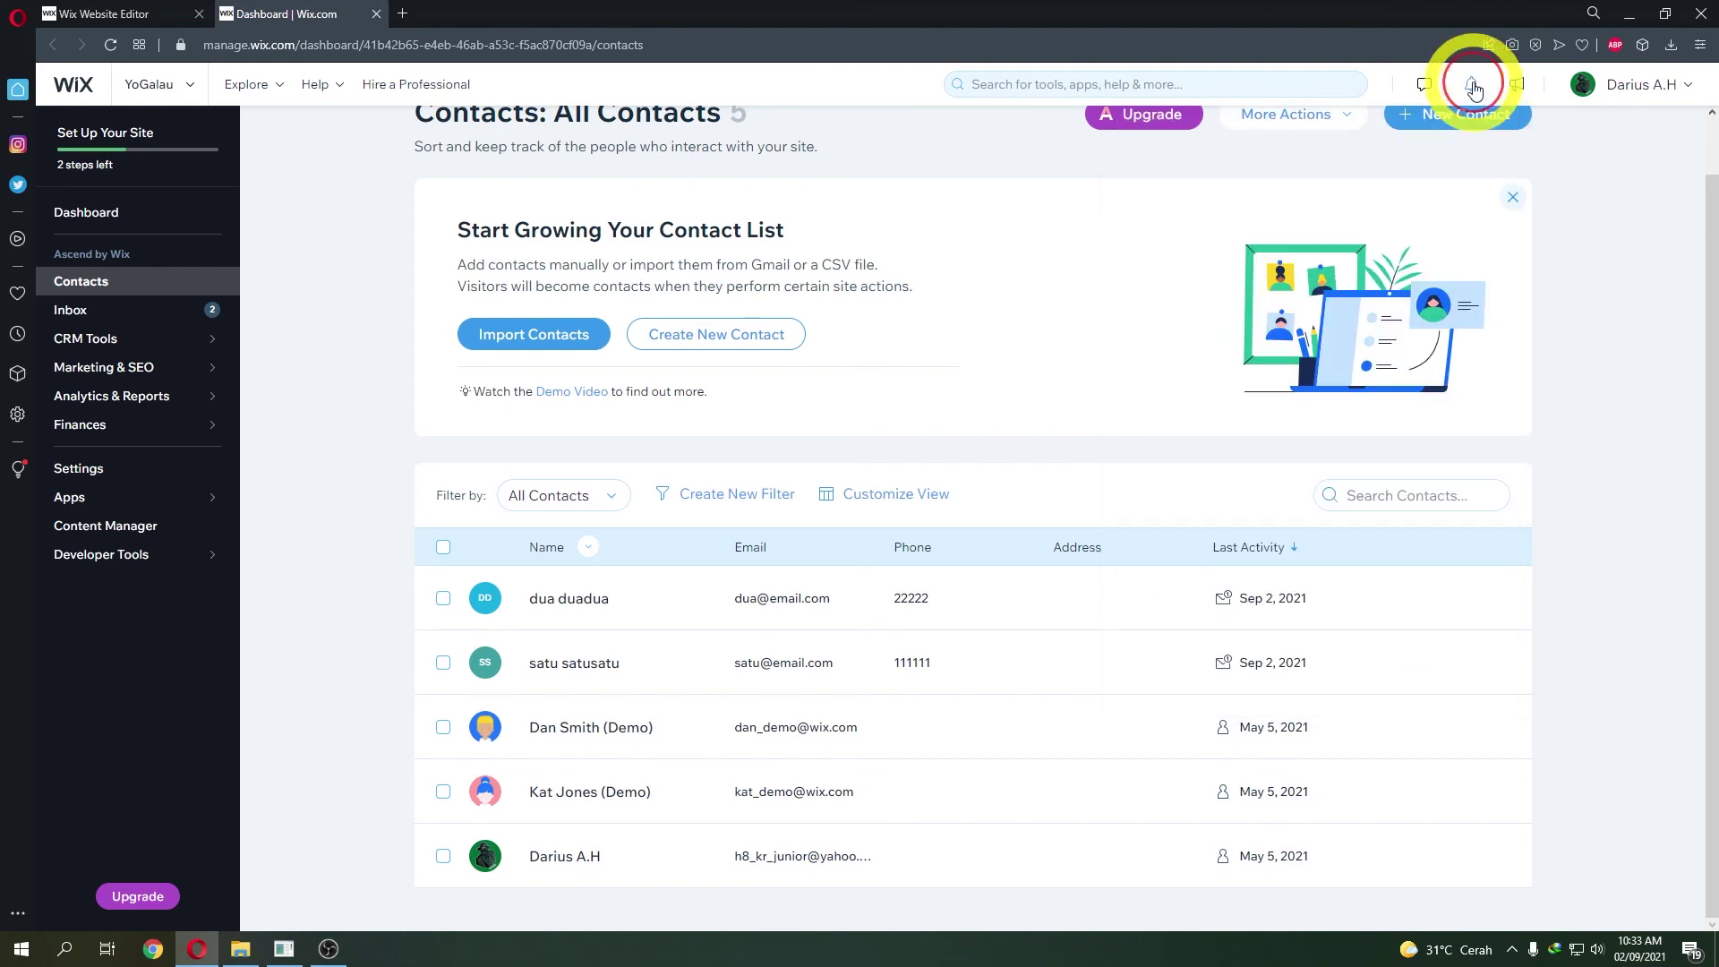
- Close the contacts dashboard, open the Welcome Your Subscribers tool from Manage Subscribers, examine the available automations, and close that dashboard
click(375, 15)
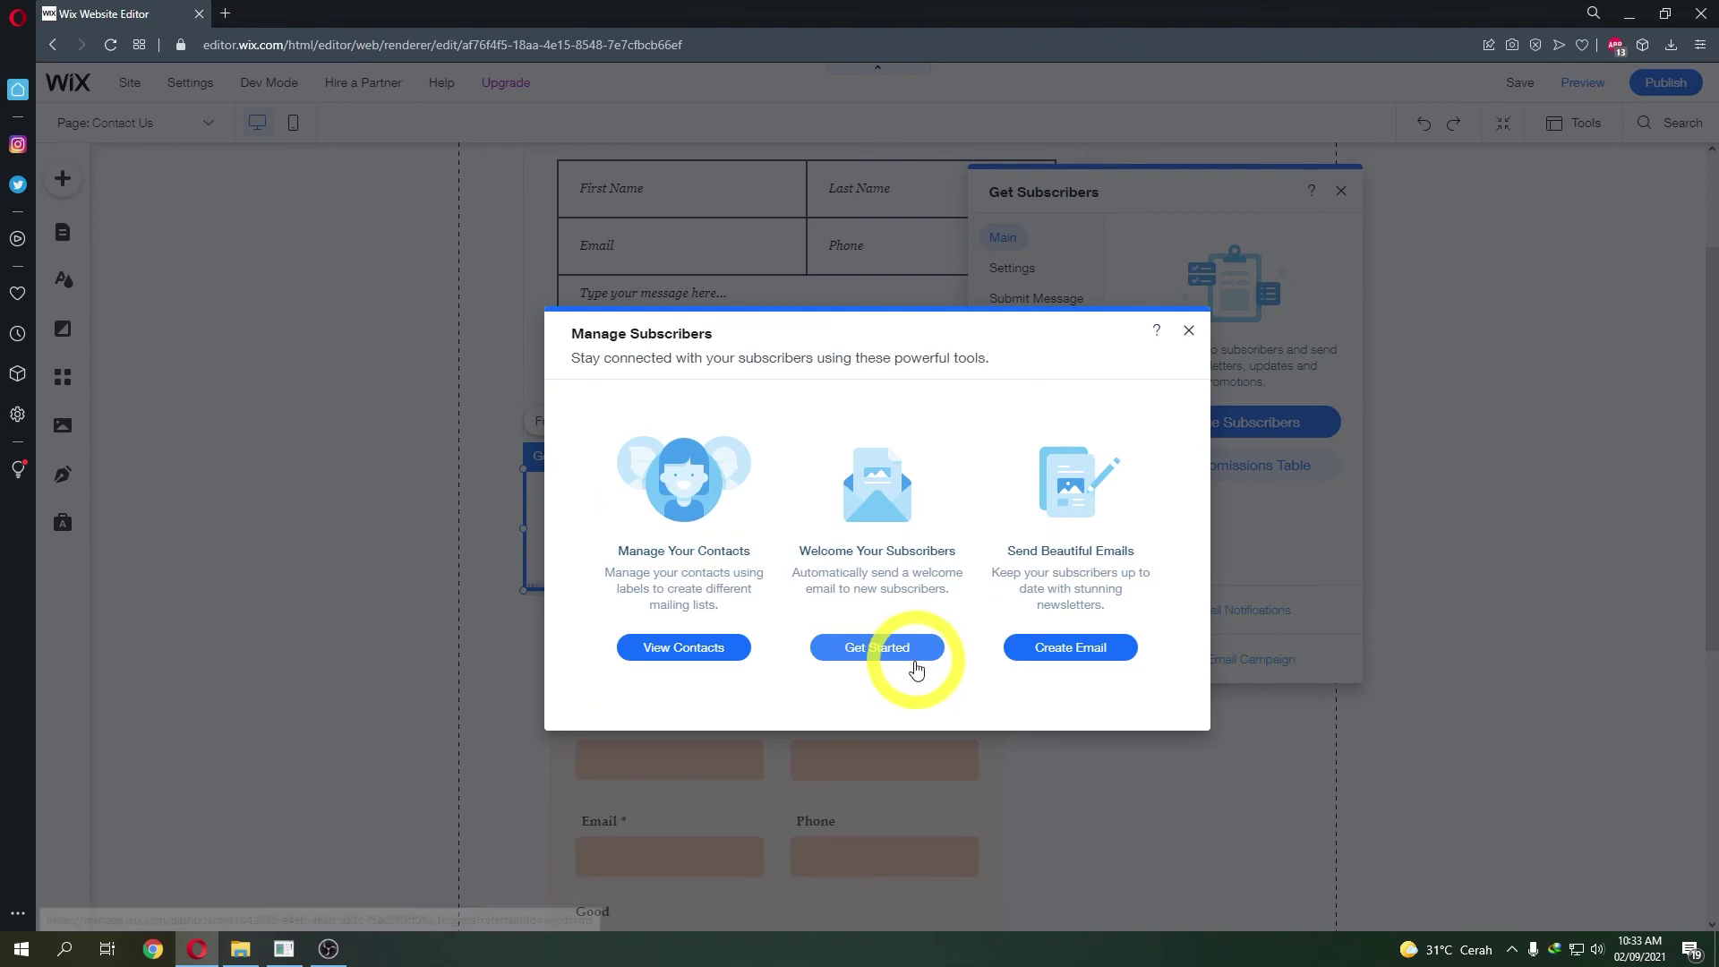
click(909, 655)
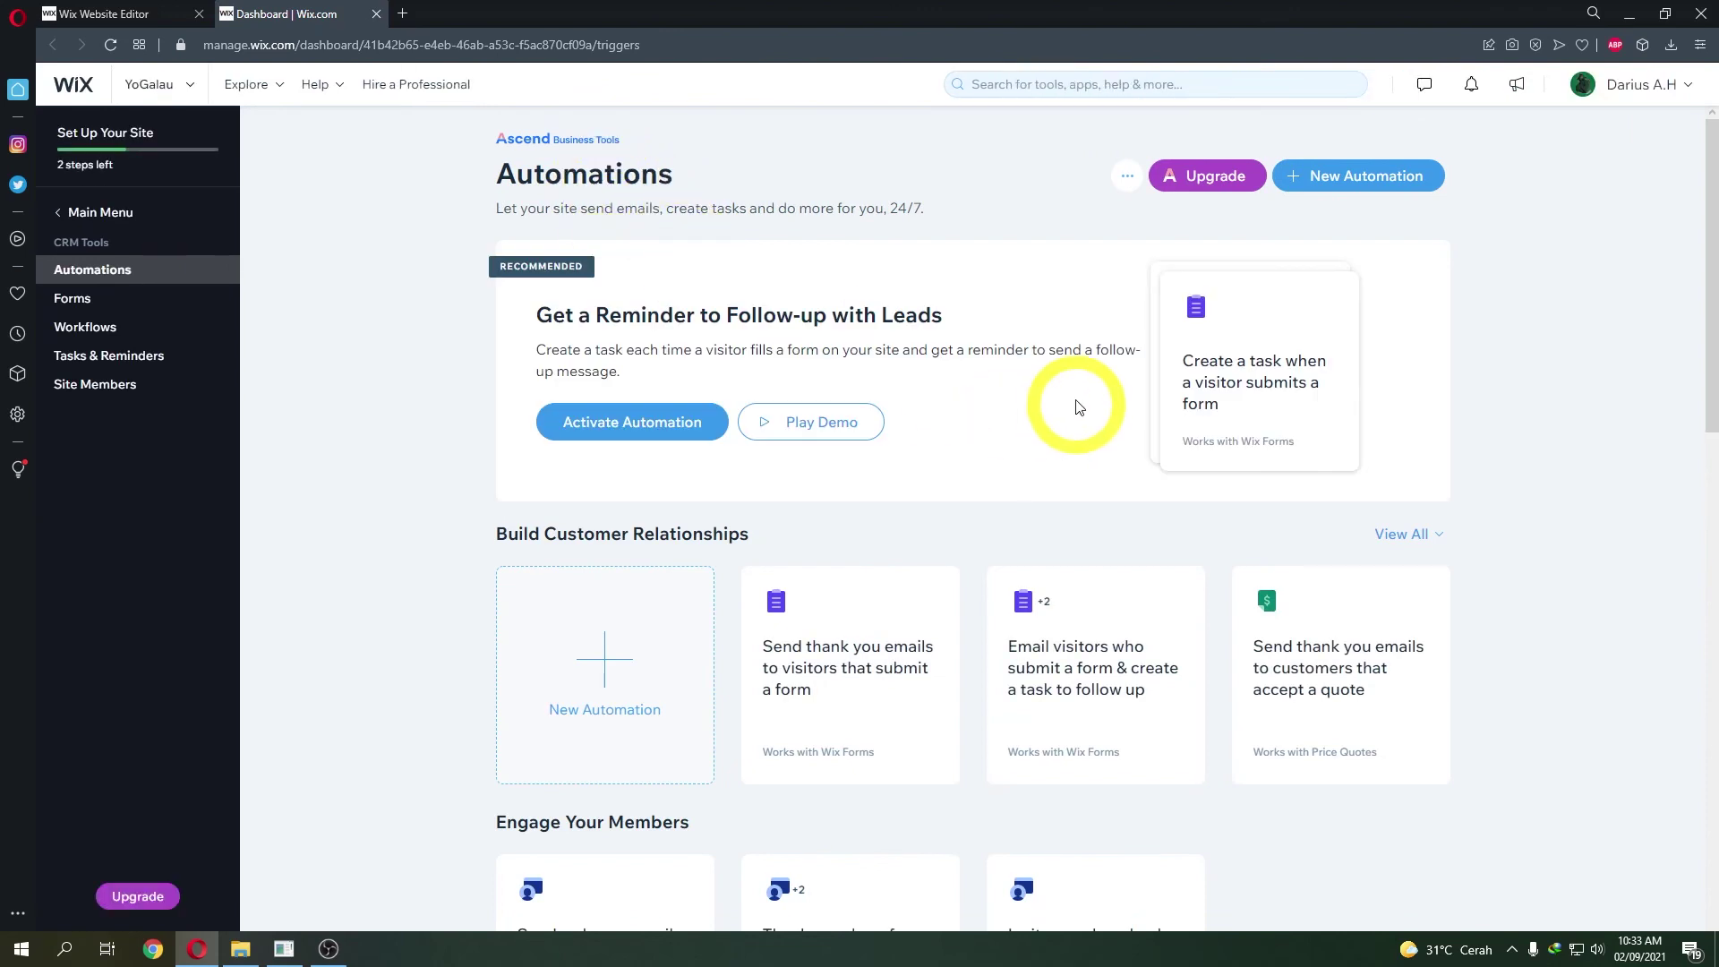
scroll(976, 382, down, 2)
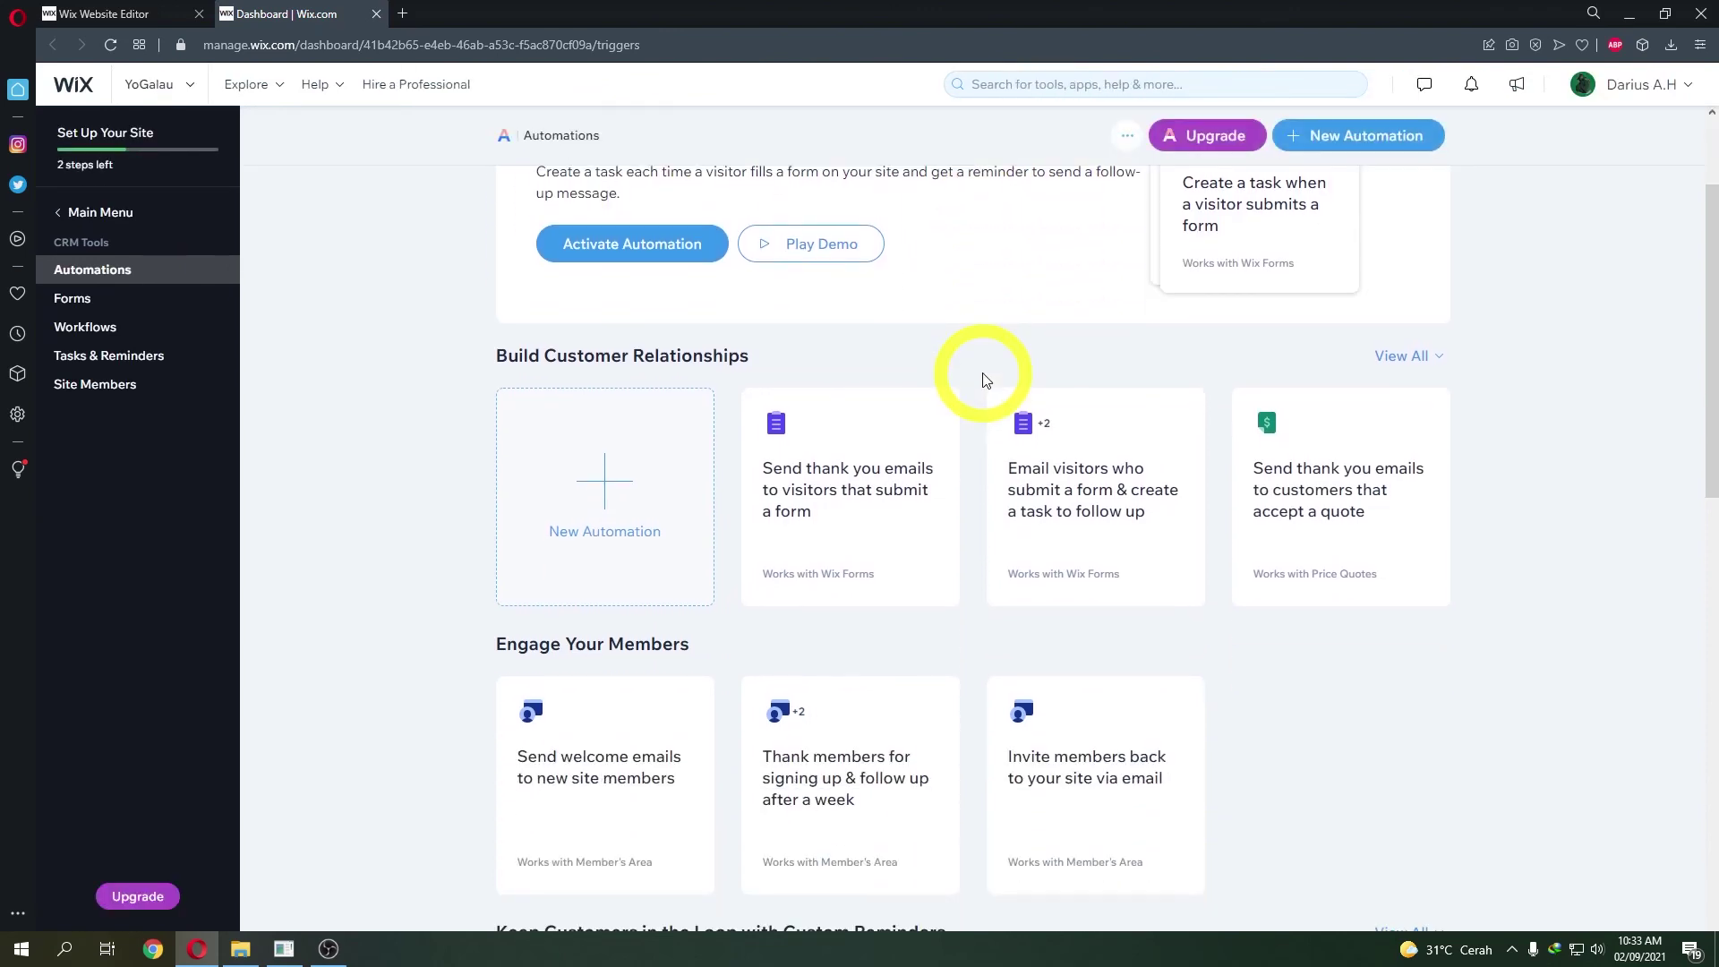
scroll(985, 374, down, 1)
scroll(986, 373, up, 2)
scroll(940, 367, down, 2)
mouse_move(883, 353)
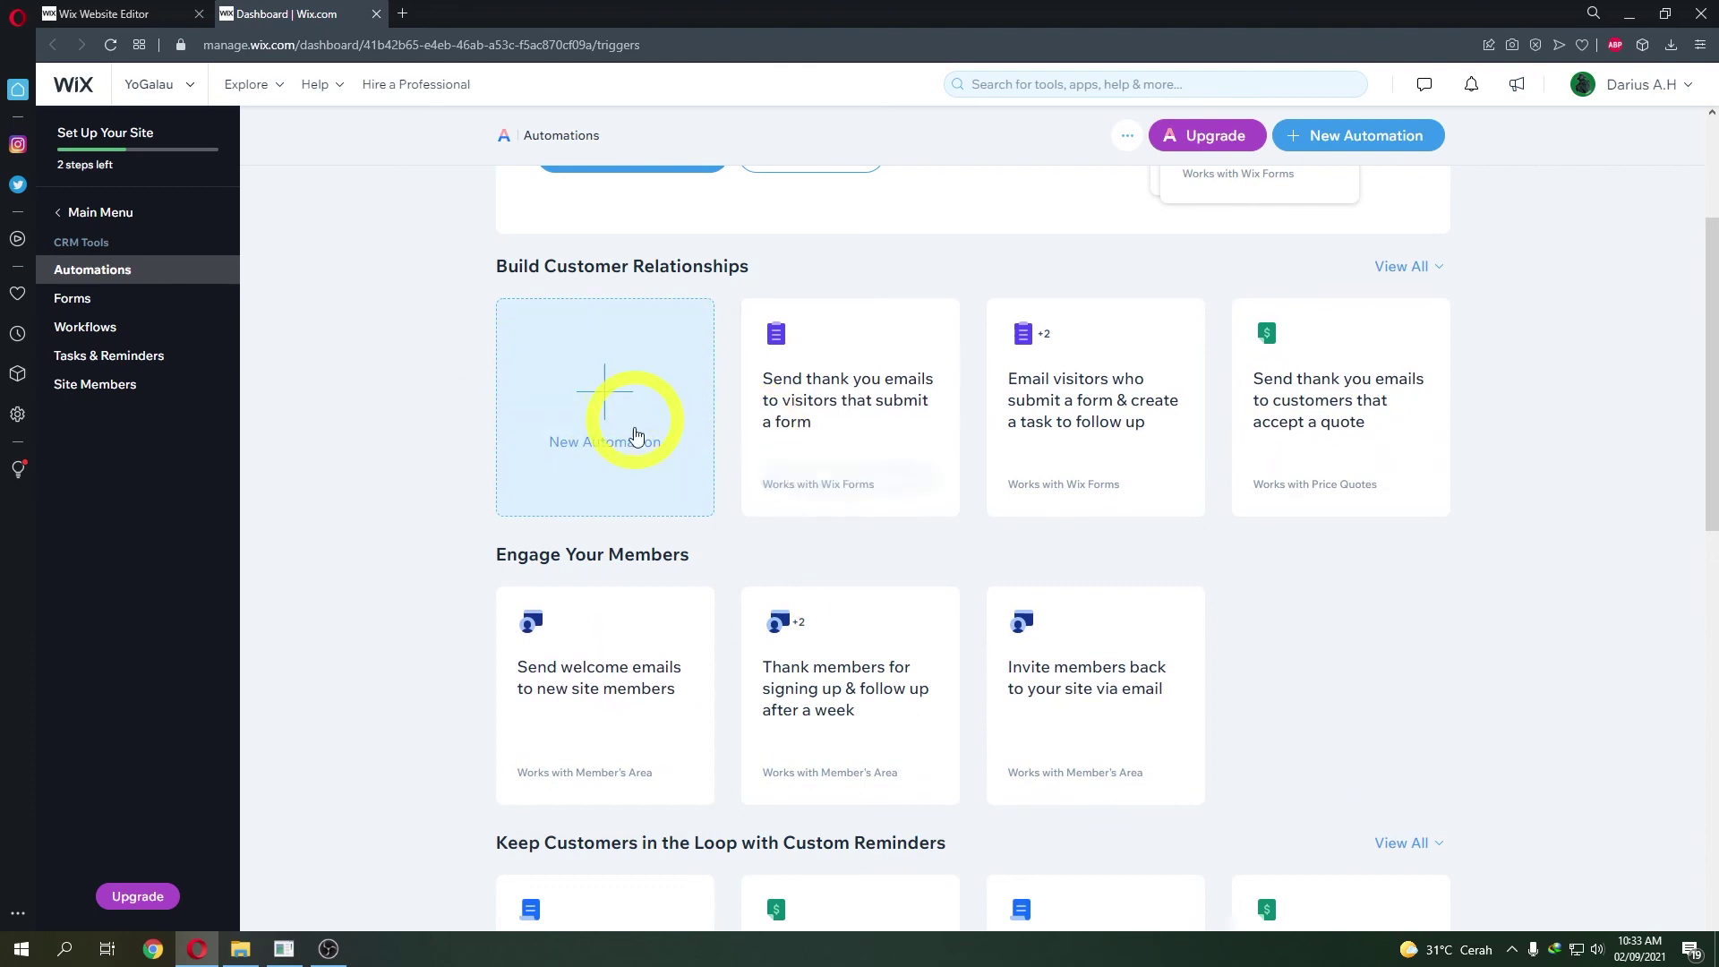
click(376, 14)
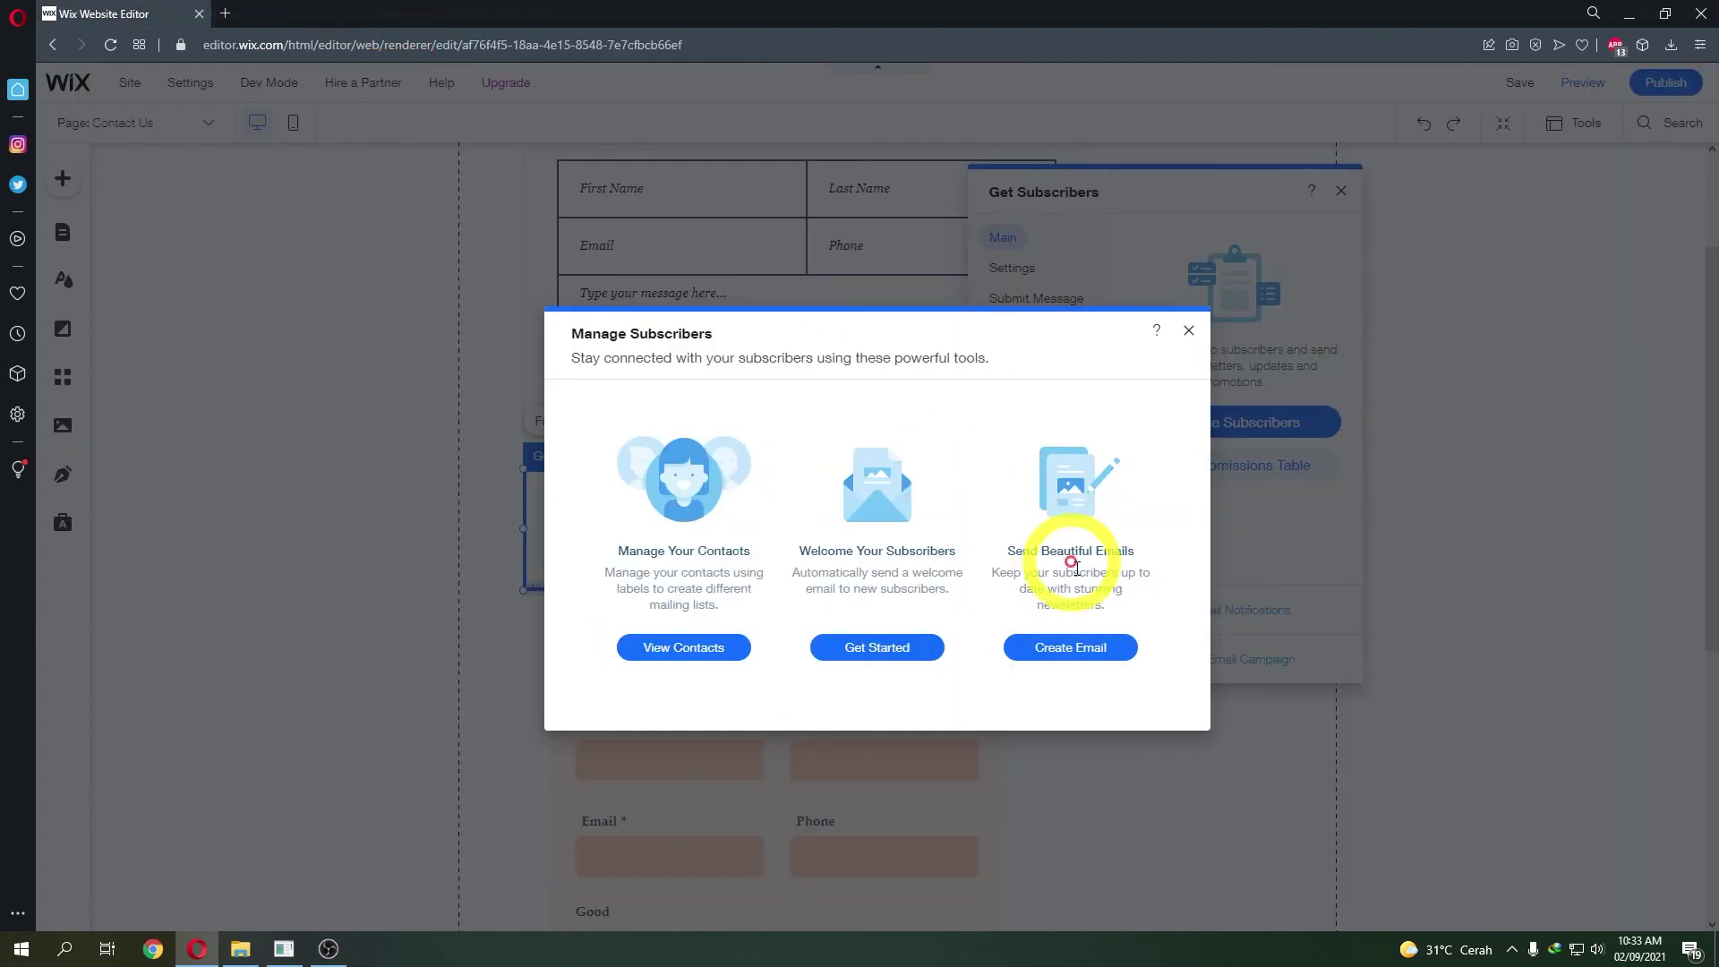
- View the email campaign page from the Send Beautiful Emails option, and close it along with the Manage Subscribers dialog
click(1088, 650)
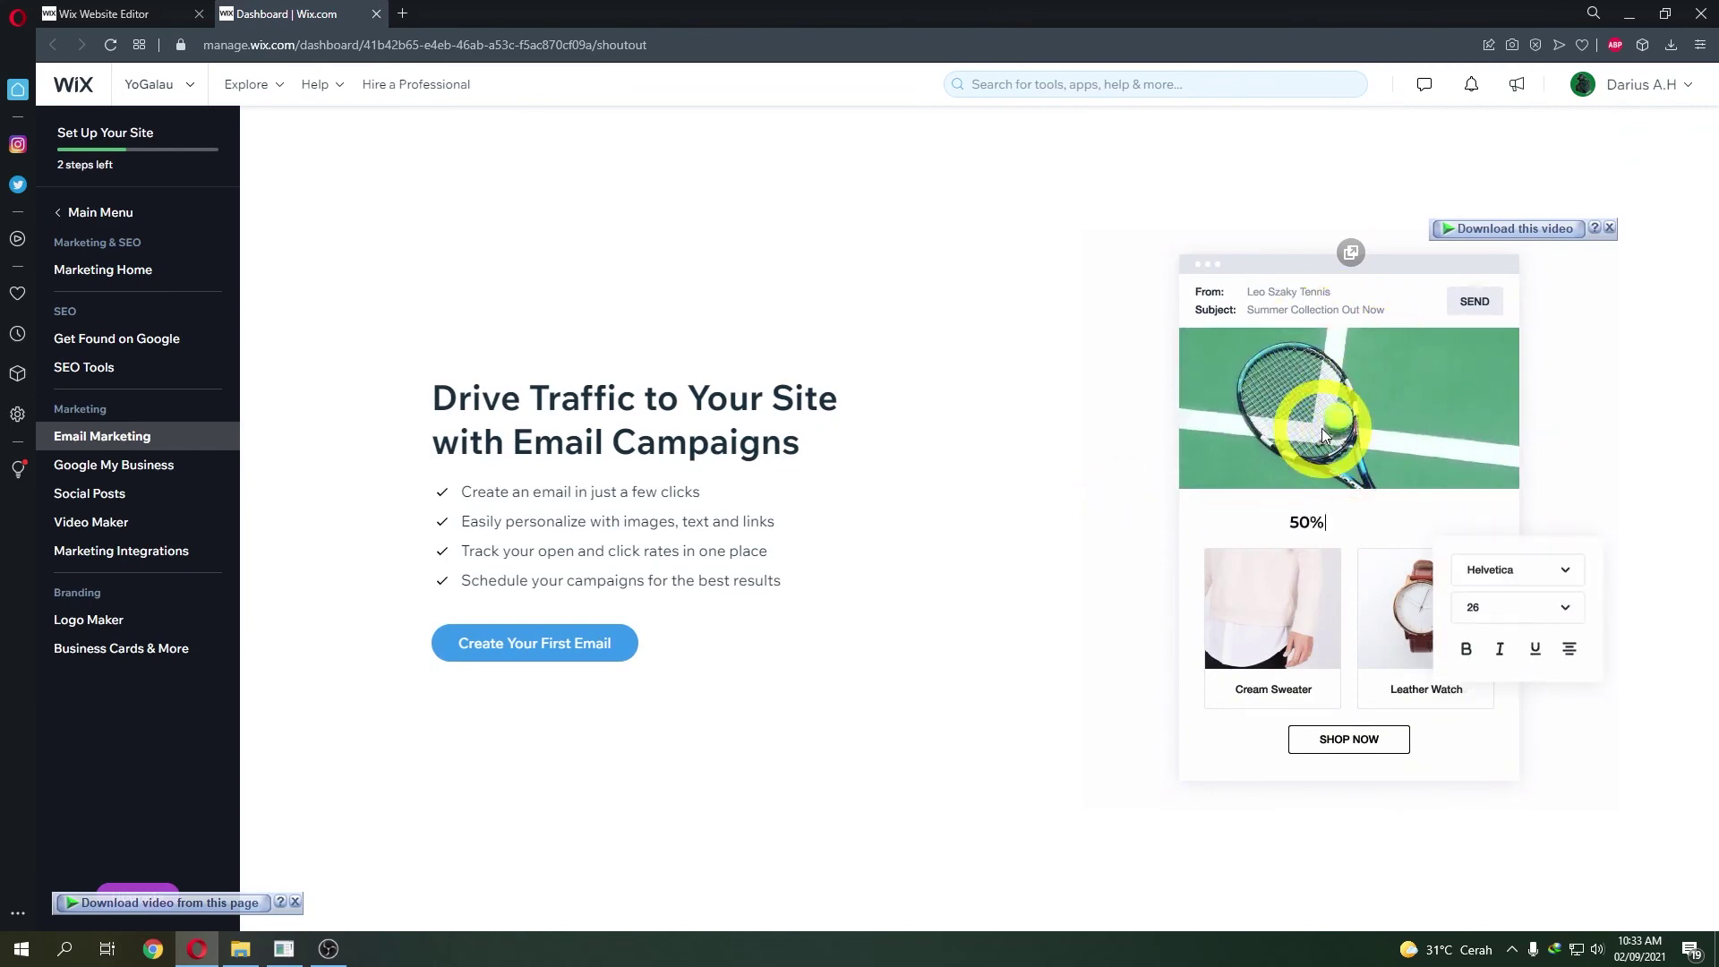
key(ctrl+w)
click(1189, 332)
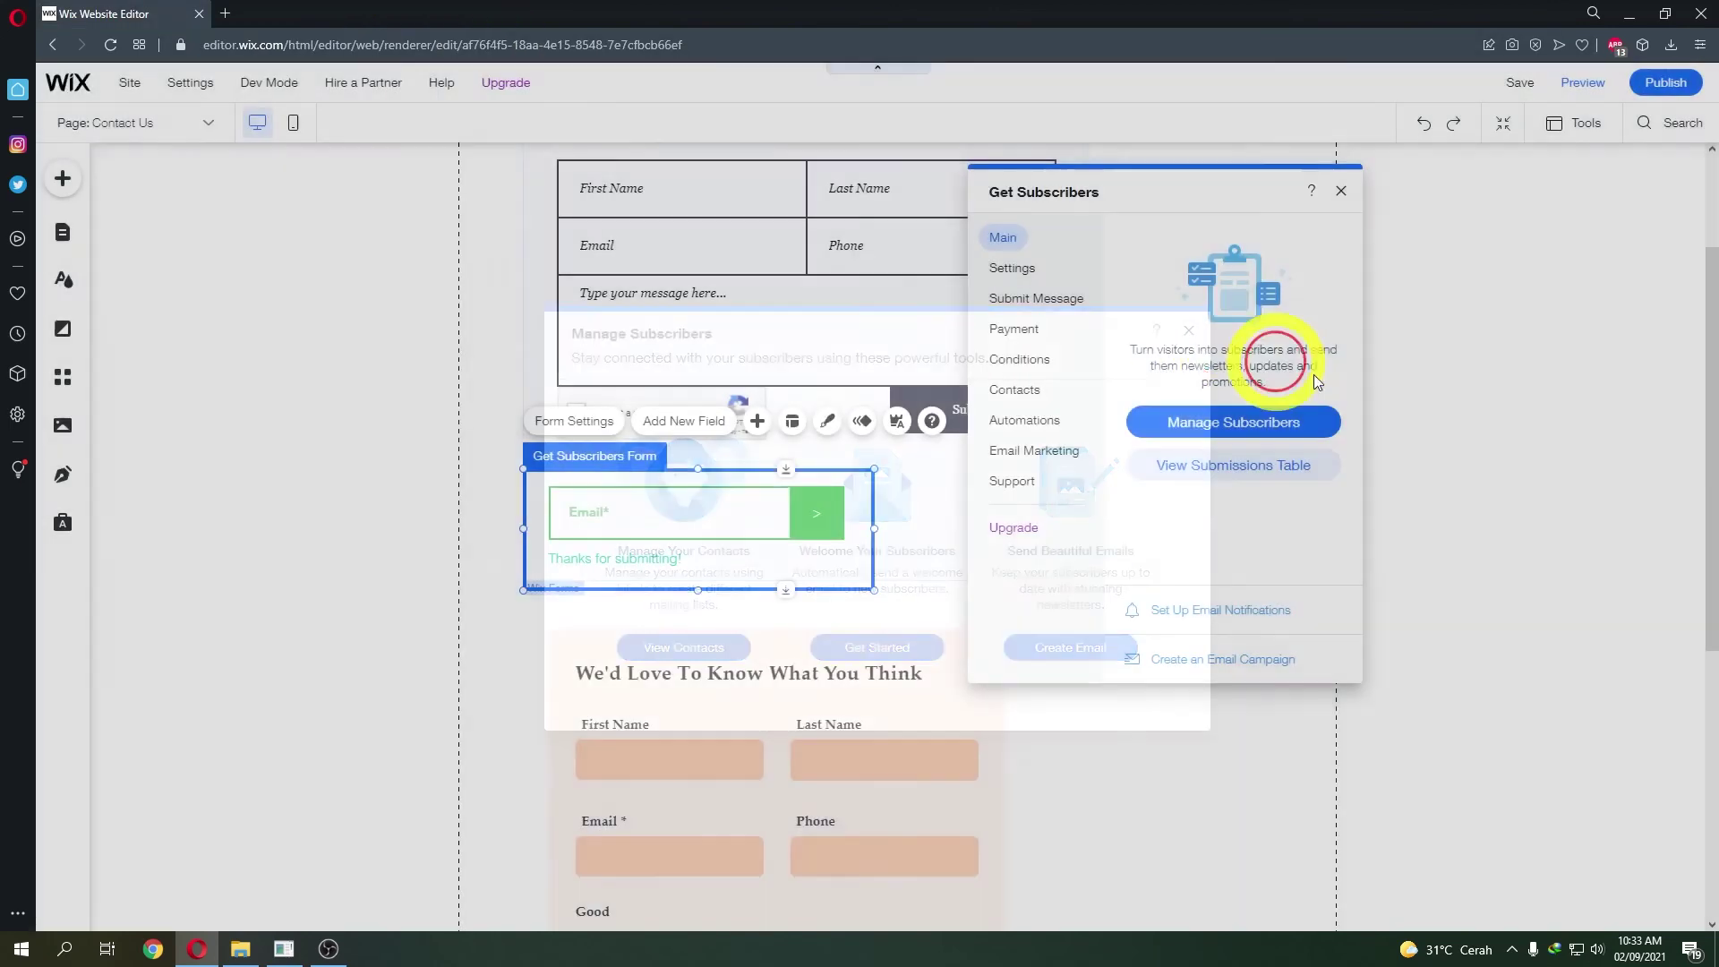
scroll(1489, 439, up, 2)
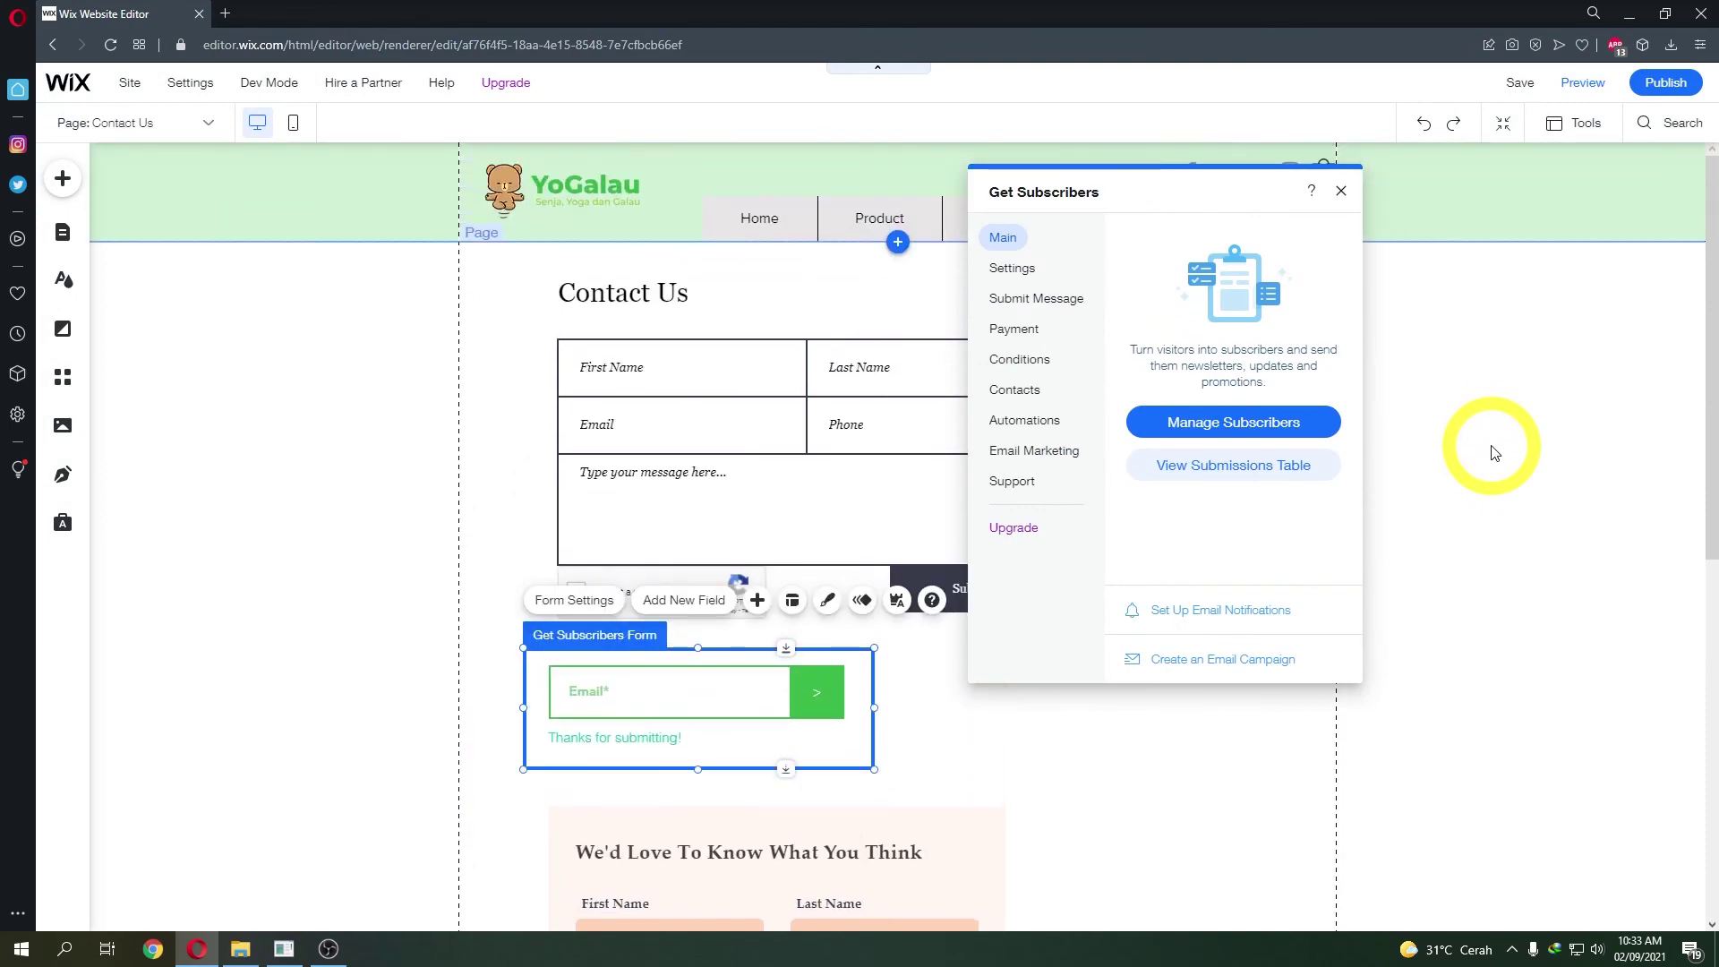
scroll(806, 549, down, 3)
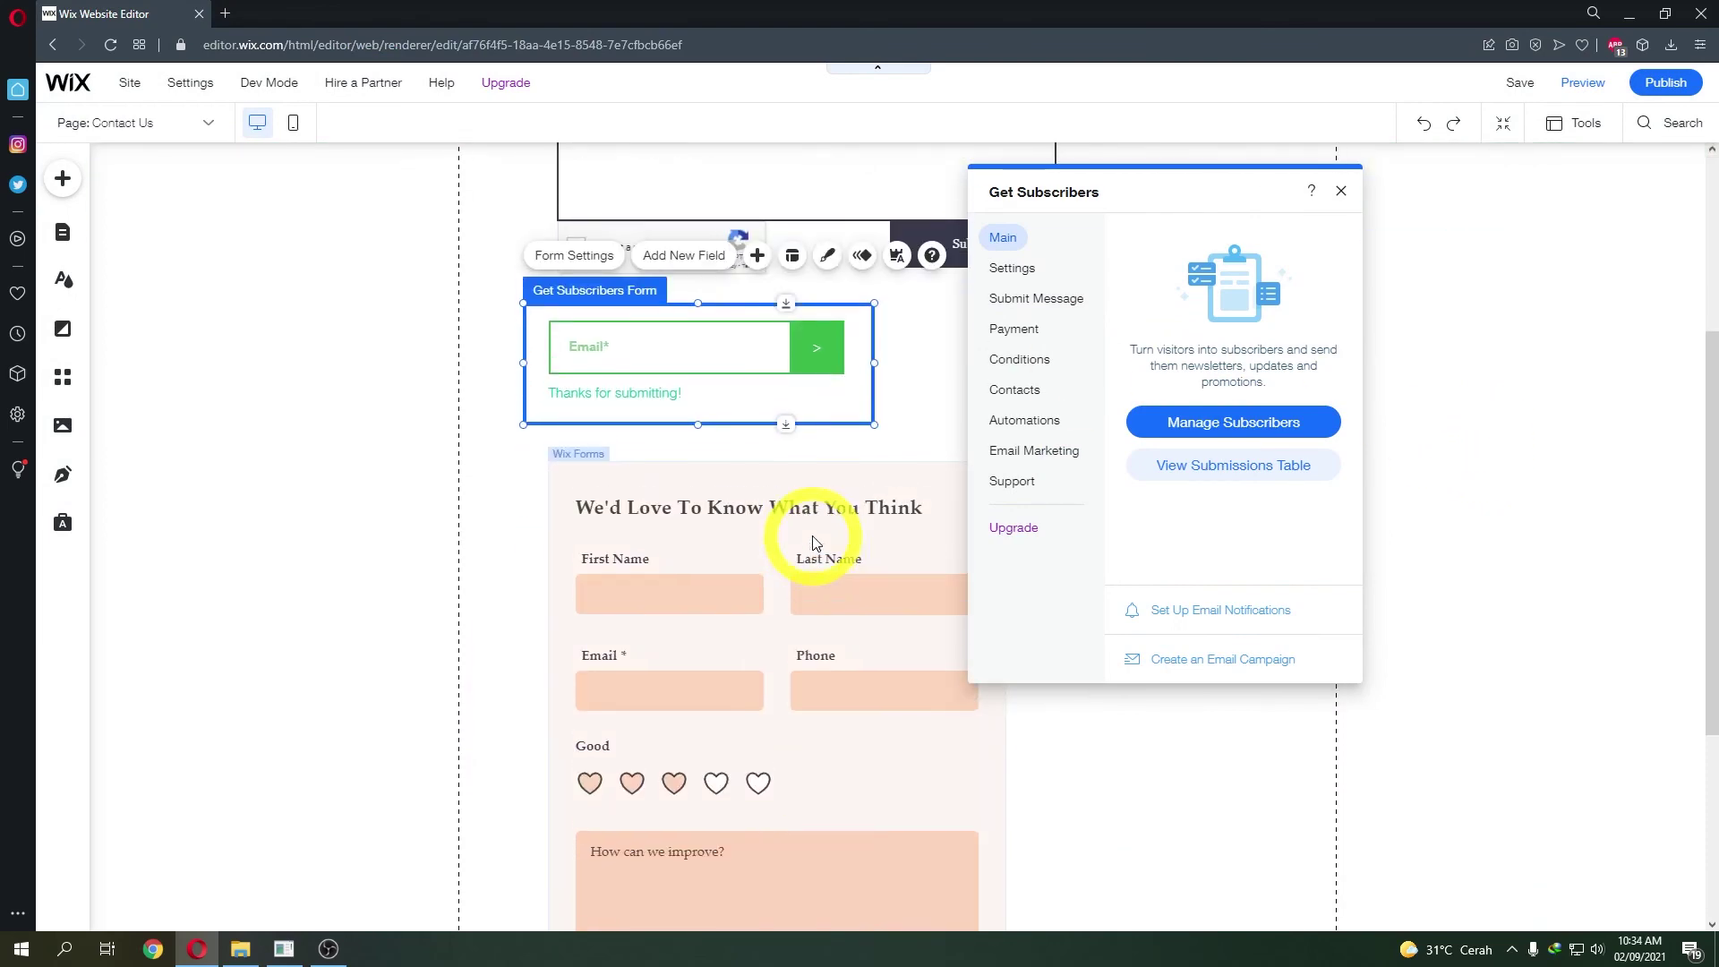
scroll(806, 537, up, 3)
scroll(814, 537, down, 3)
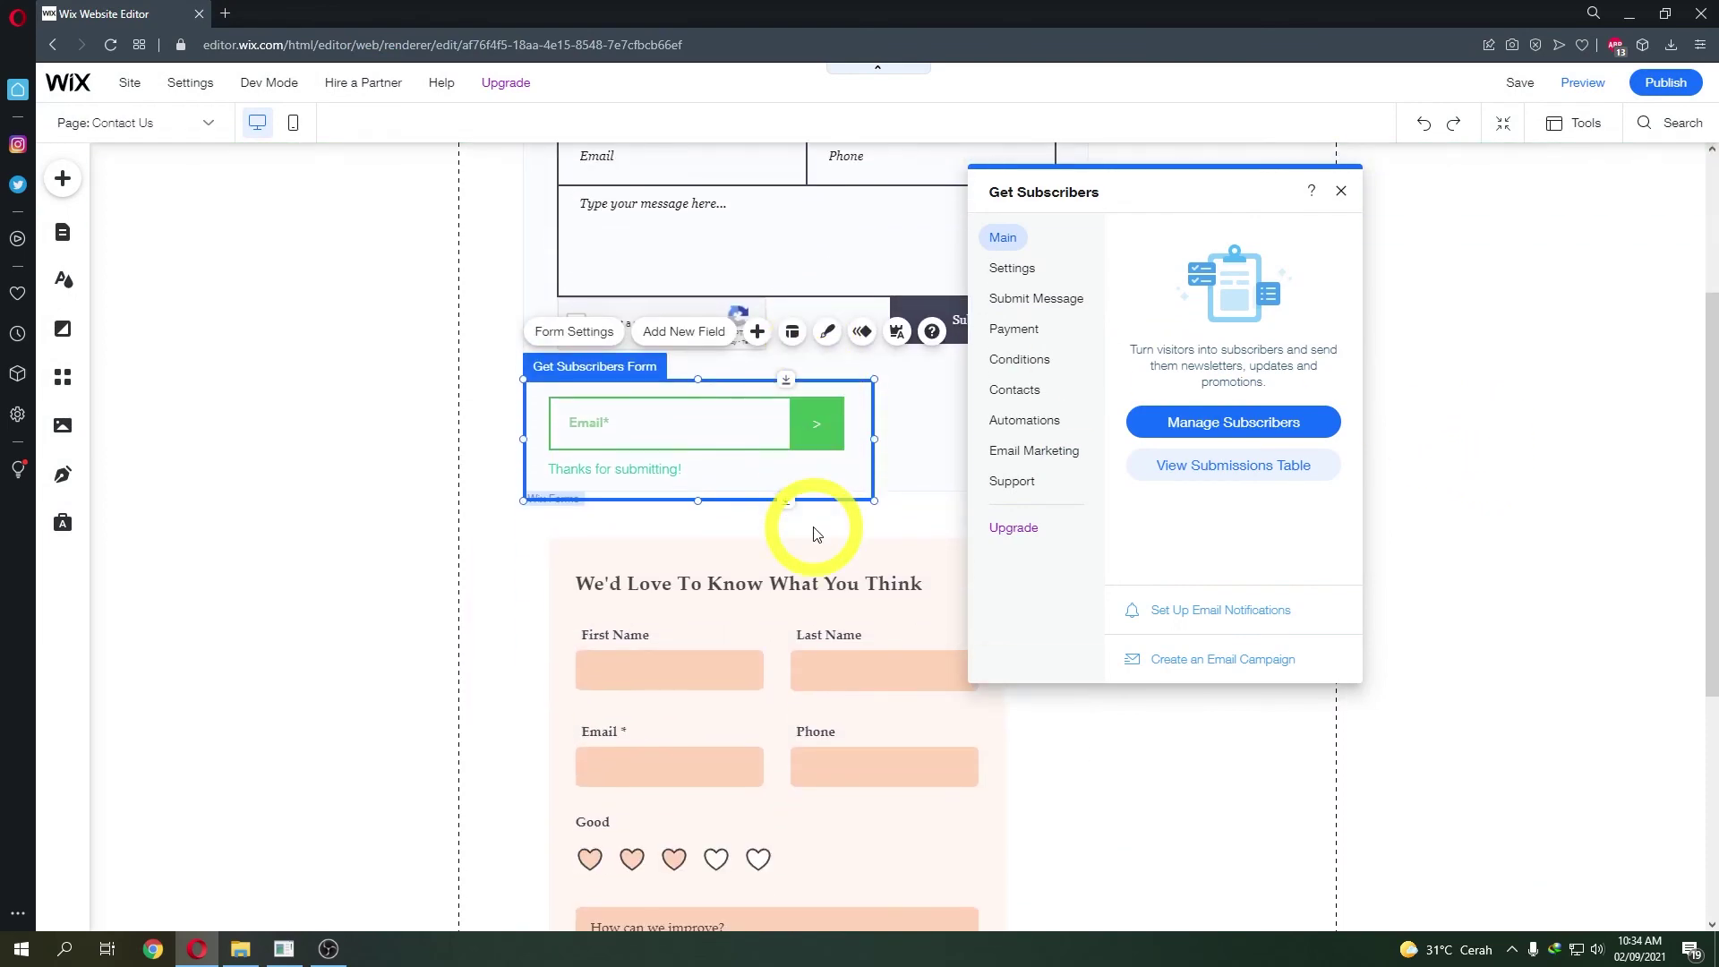